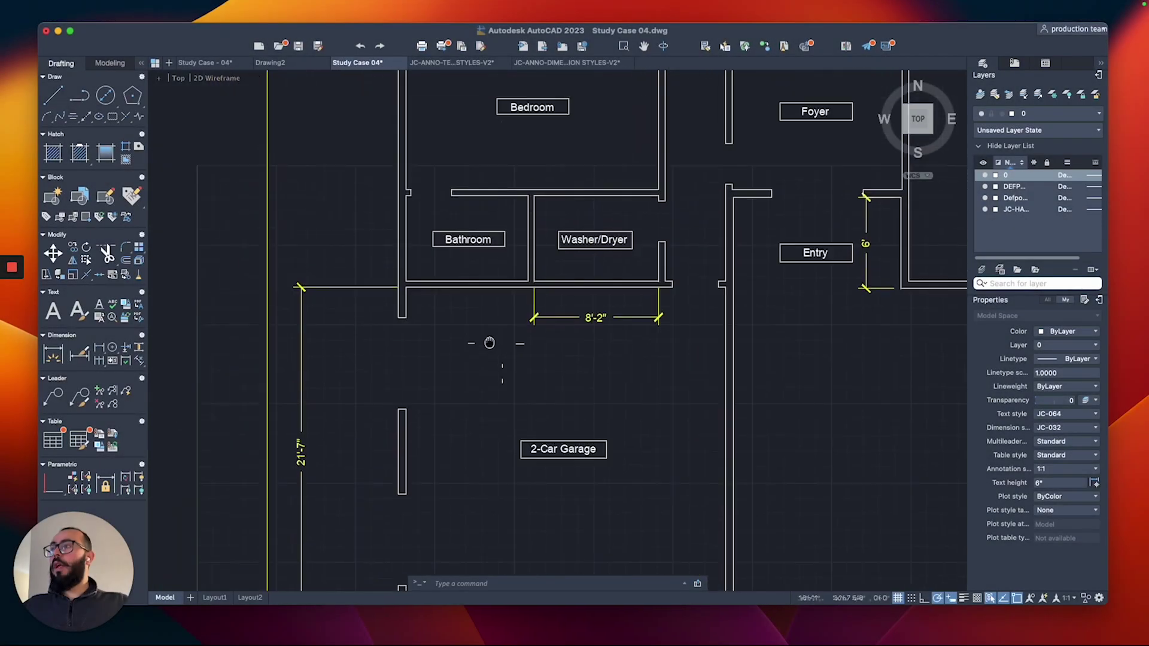
Draw a polyline across the thickness of the lower-left bathroom's exterior wall at the midpoint of the inner wall line.
{"action": "scroll", "coordinate": [389, 197], "scroll_direction": "up", "scroll_amount": 5}
{"action": "key", "text": "Return"}
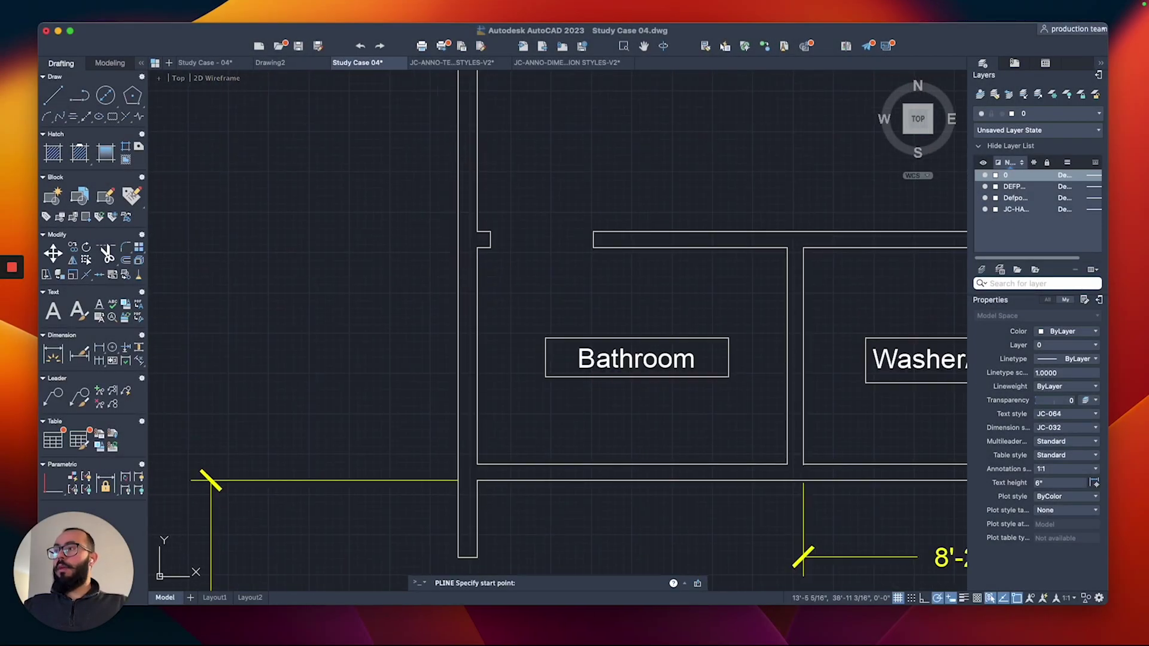
{"action": "middle_click_drag", "start_coordinate": [482, 239], "coordinate": [451, 193]}
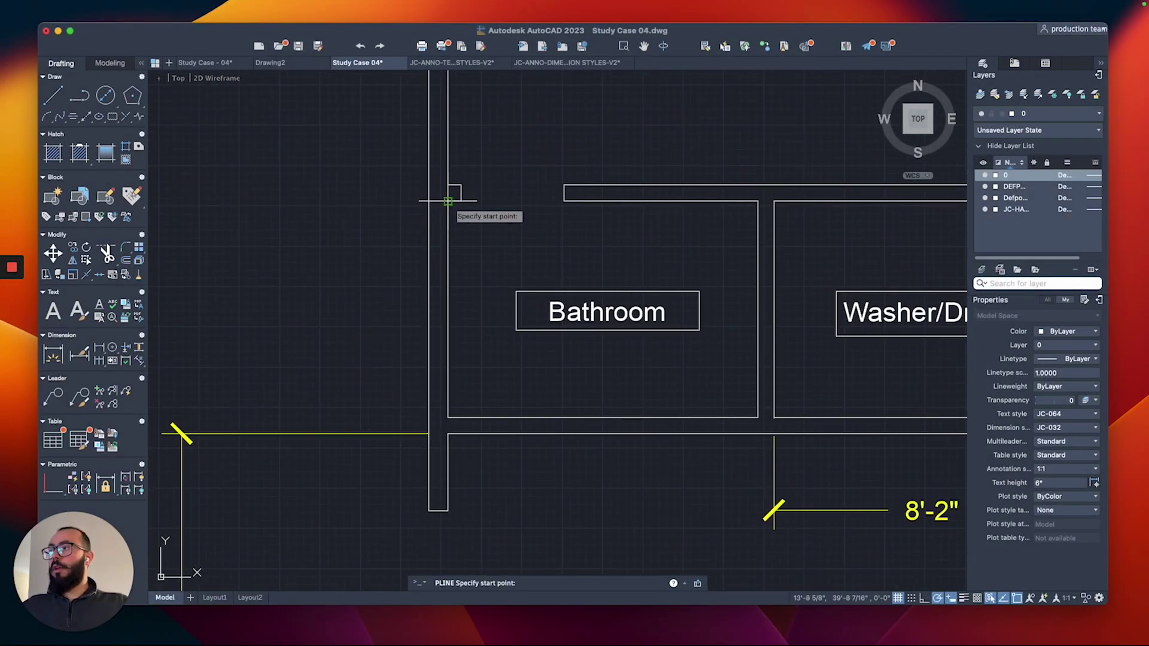
{"action": "left_click", "coordinate": [448, 308]}
{"action": "left_click", "coordinate": [429, 310]}
{"action": "key", "text": "Return"}
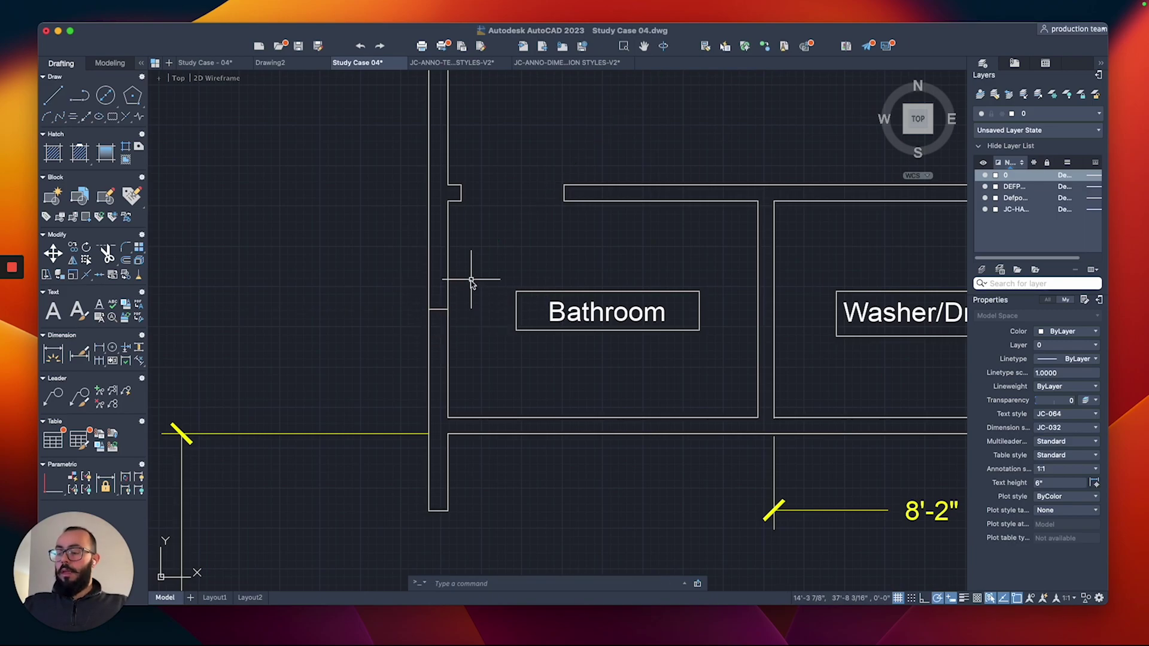
Measure the bathroom's inner exterior wall line with a temporary linear dimension between its two inner corners.
{"action": "type", "text": "o"}
{"action": "key", "text": "Return"}
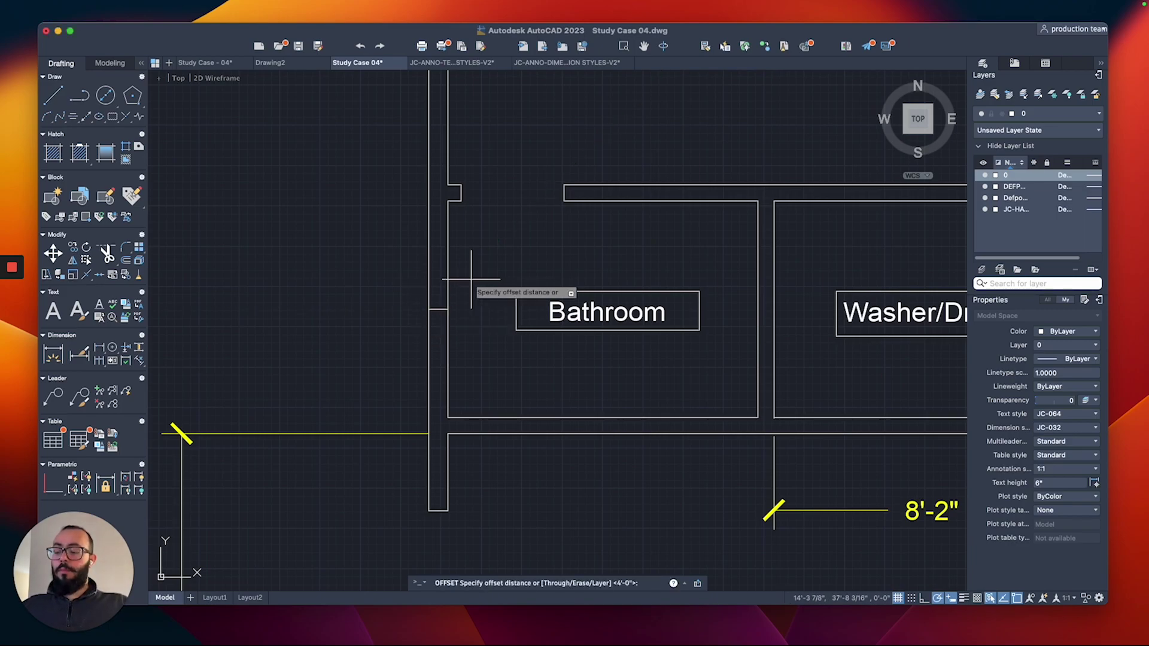
{"action": "key", "text": "Escape"}
{"action": "type", "text": "dli"}
{"action": "key", "text": "Return"}
{"action": "left_click", "coordinate": [447, 200]}
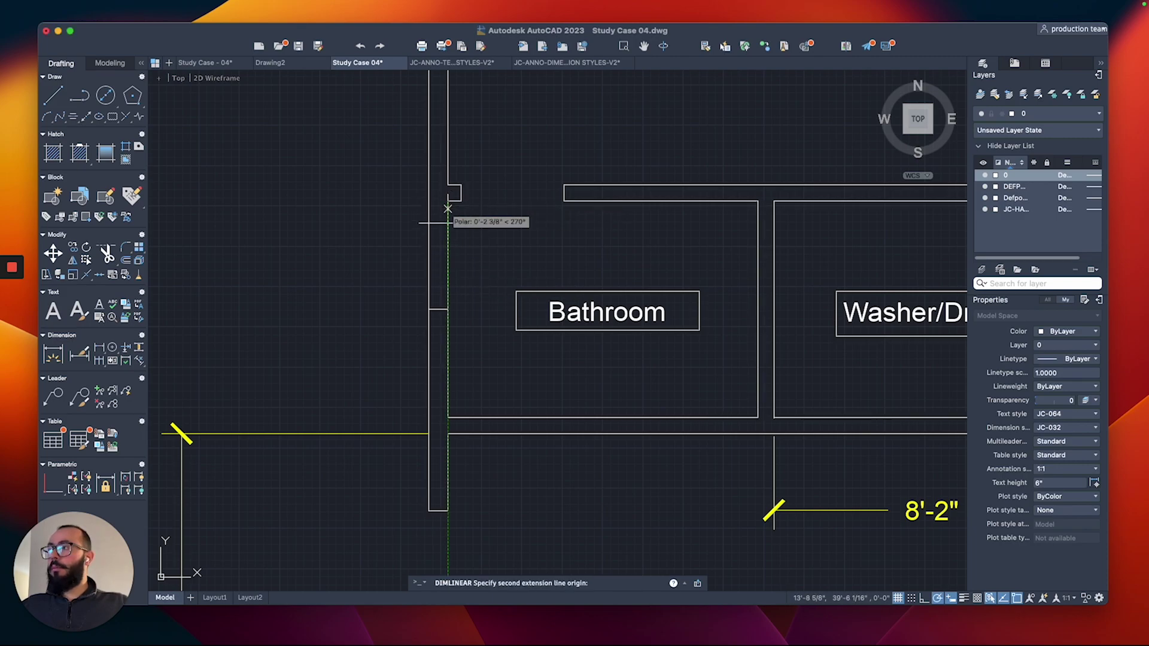
{"action": "left_click", "coordinate": [448, 417]}
{"action": "key", "text": "Escape"}
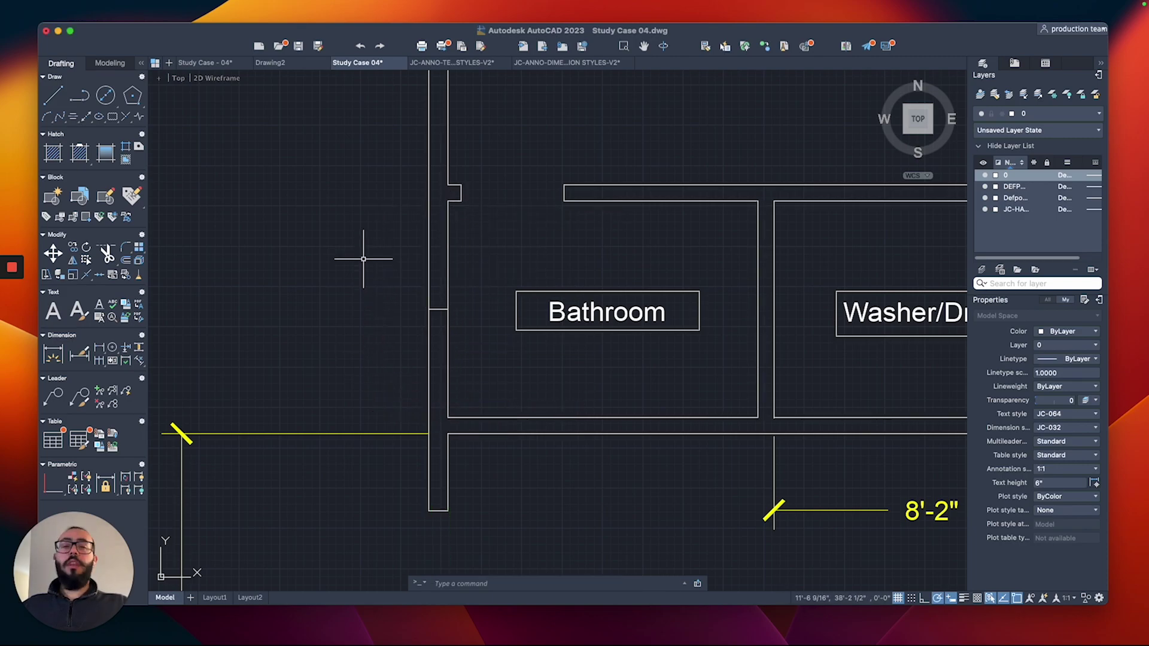
Offset the bathroom wall's cross line to both sides as window edges and delete the centre line.
{"action": "type", "text": "o"}
{"action": "key", "text": "Return"}
{"action": "key", "text": "Return"}
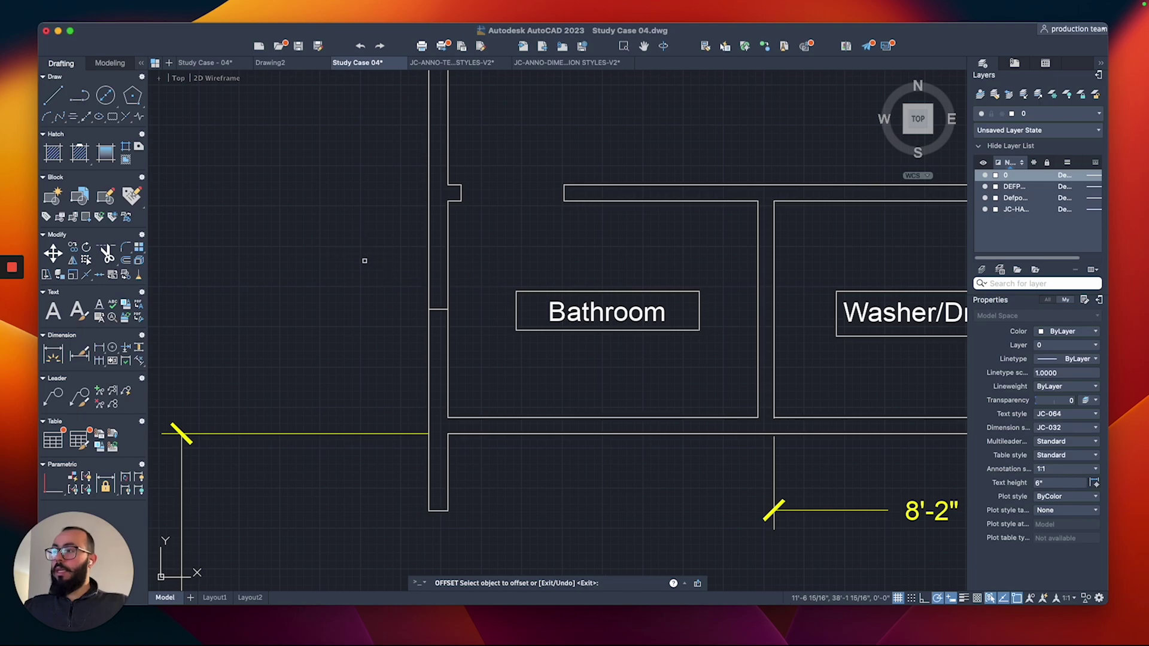
{"action": "left_click", "coordinate": [436, 309]}
{"action": "left_click", "coordinate": [436, 277]}
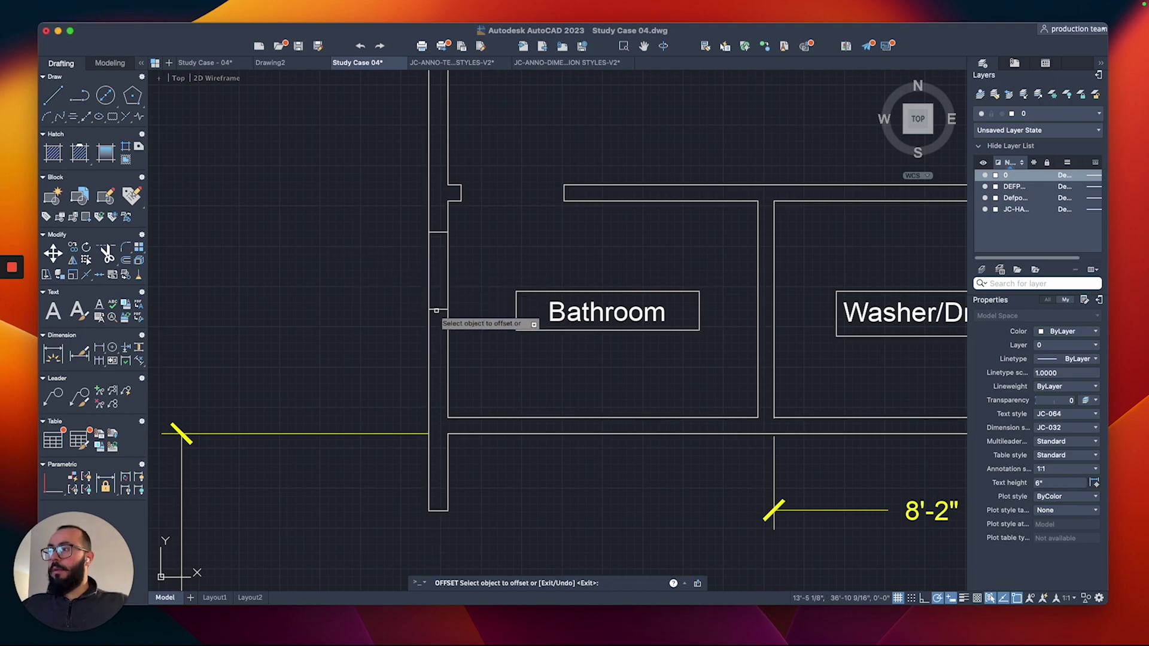
{"action": "left_click", "coordinate": [437, 309]}
{"action": "left_click", "coordinate": [437, 324]}
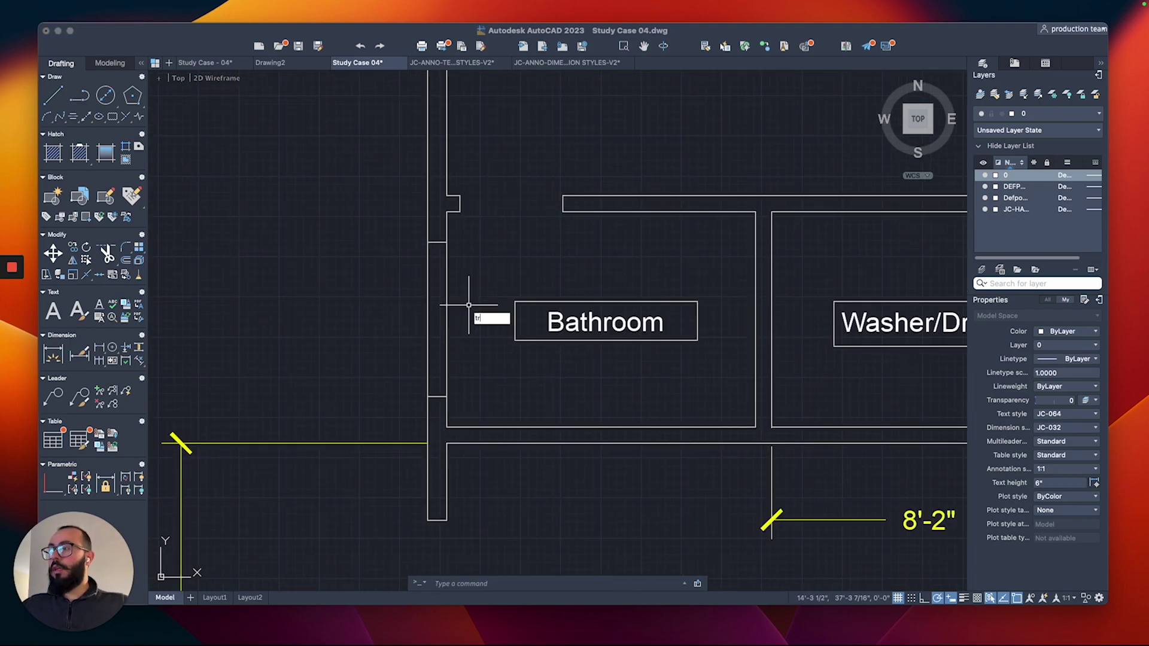
{"action": "key", "text": "Escape"}
Trim the bathroom's exterior wall between the two window edges and join the wall segments around the opening.
{"action": "left_click", "coordinate": [471, 167]}
{"action": "left_click", "coordinate": [410, 397]}
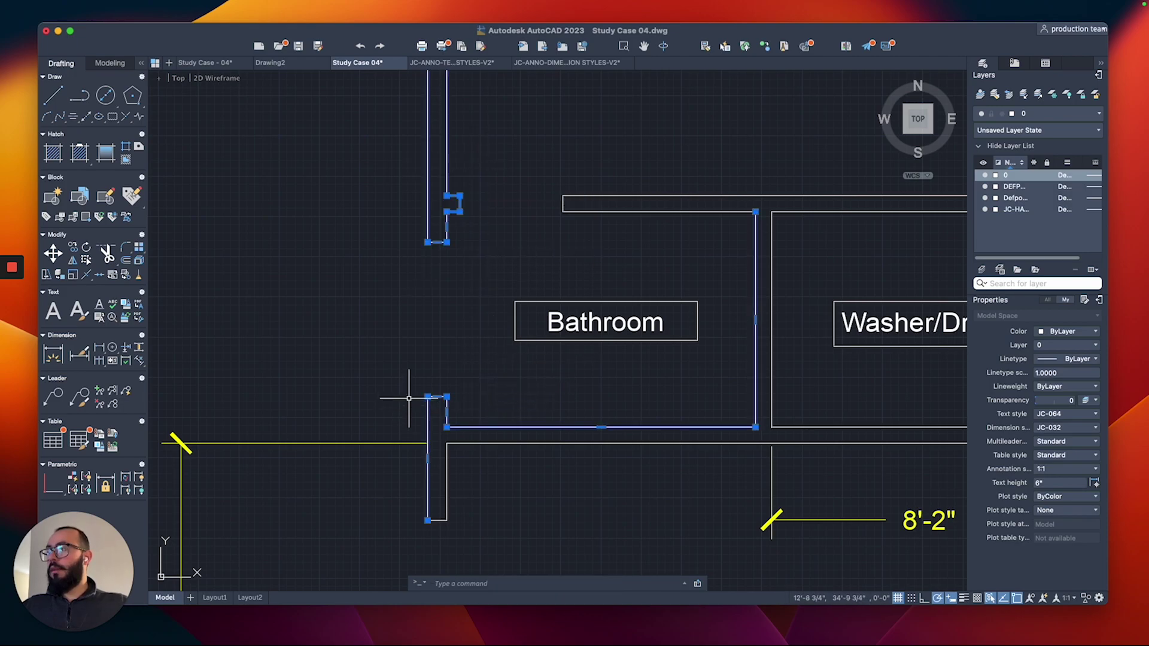
{"action": "left_click", "coordinate": [498, 417]}
{"action": "left_click", "coordinate": [478, 462]}
{"action": "left_click", "coordinate": [477, 497]}
{"action": "left_click", "coordinate": [410, 537]}
{"action": "scroll", "coordinate": [402, 502], "scroll_direction": "down", "scroll_amount": 3}
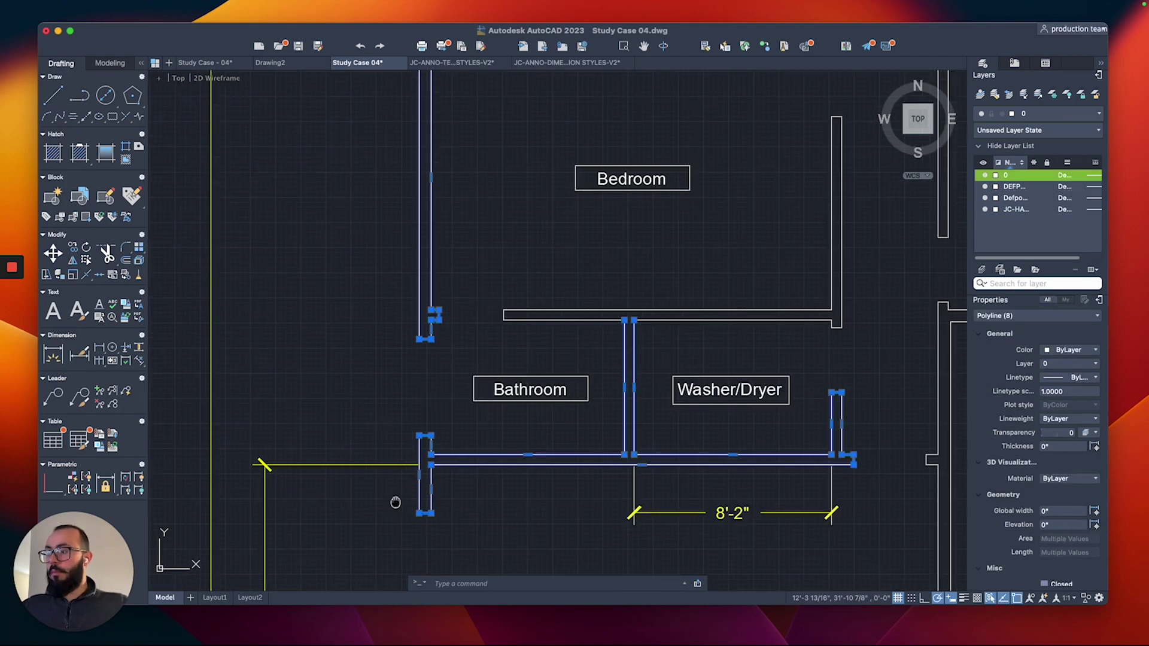
{"action": "middle_click_drag", "start_coordinate": [394, 503], "coordinate": [418, 331]}
{"action": "scroll", "coordinate": [418, 331], "scroll_direction": "down", "scroll_amount": 2}
{"action": "key", "text": "Escape"}
Select and join the exterior wall segments around the 2-Car Garage openings.
{"action": "scroll", "coordinate": [418, 444], "scroll_direction": "down", "scroll_amount": 3}
{"action": "middle_click_drag", "start_coordinate": [418, 444], "coordinate": [430, 386]}
{"action": "left_click", "coordinate": [430, 360]}
{"action": "left_click", "coordinate": [489, 525]}
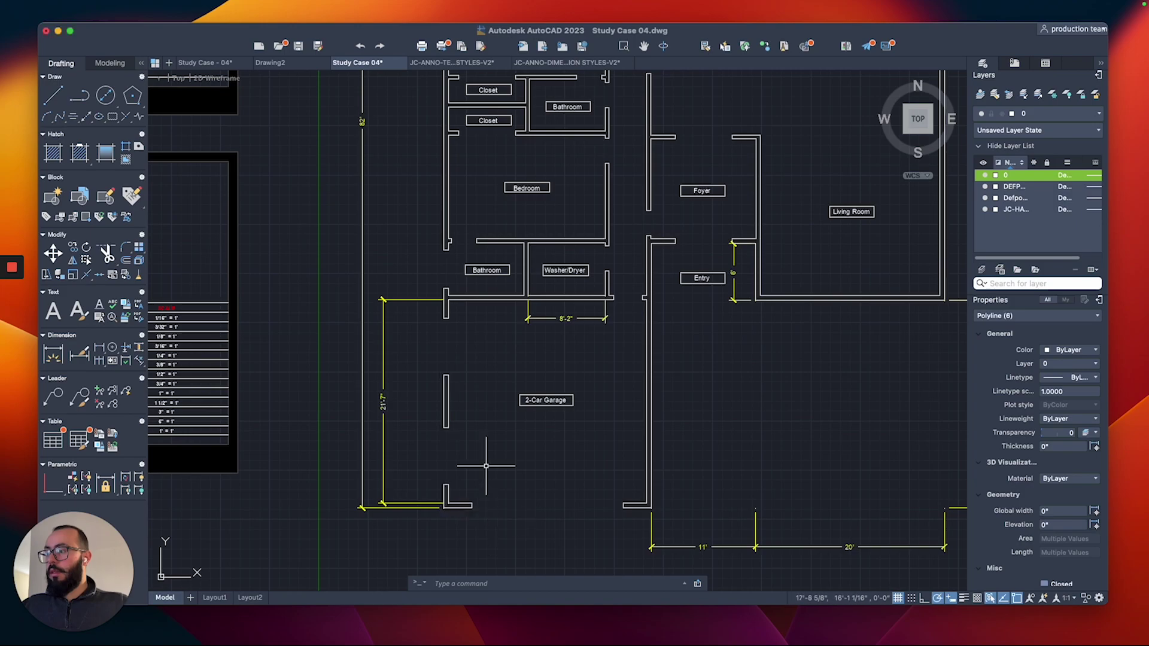
{"action": "key", "text": "Escape"}
Draw a polyline across the exterior wall of the bedroom above the bathroom, at the wall's midpoint.
{"action": "middle_click_drag", "start_coordinate": [437, 319], "coordinate": [446, 482]}
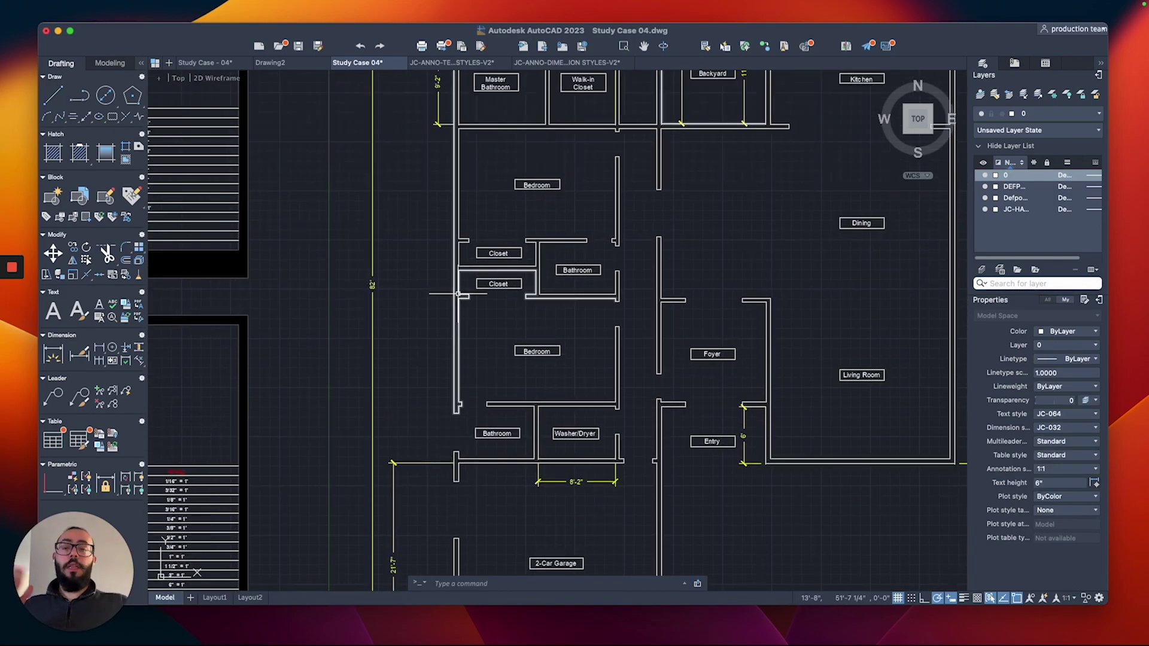
{"action": "scroll", "coordinate": [459, 311], "scroll_direction": "up", "scroll_amount": 2}
{"action": "middle_click_drag", "start_coordinate": [464, 321], "coordinate": [471, 249]}
{"action": "scroll", "coordinate": [485, 256], "scroll_direction": "up", "scroll_amount": 2}
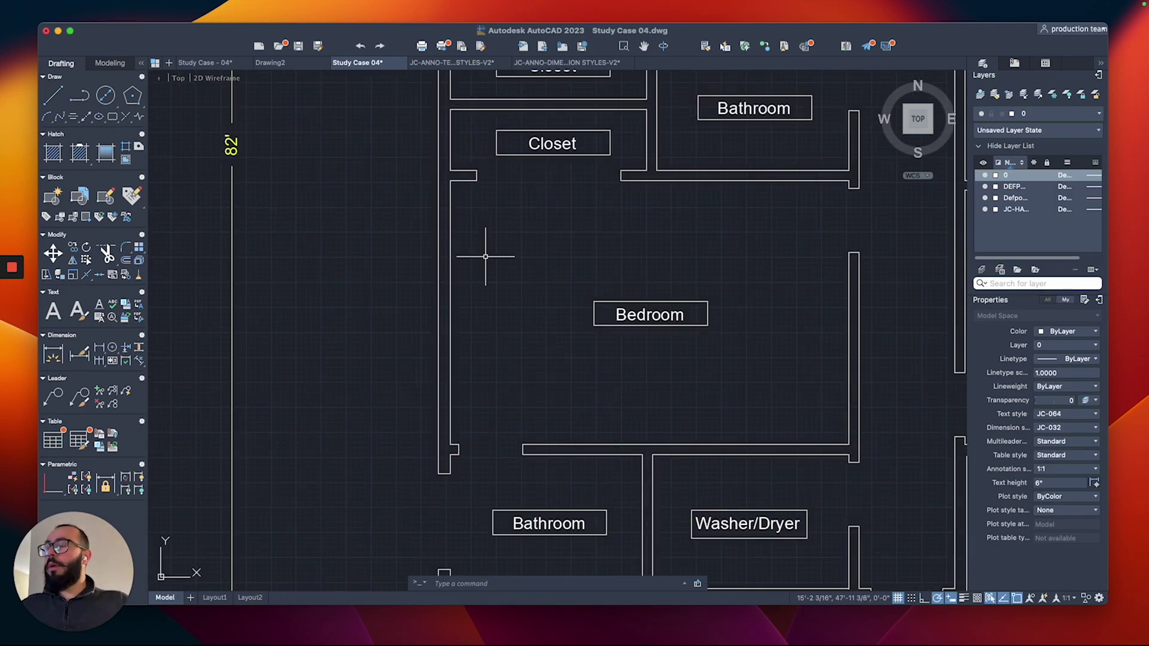
{"action": "left_click", "coordinate": [450, 315]}
{"action": "key", "text": "Return"}
{"action": "key", "text": "Return"}
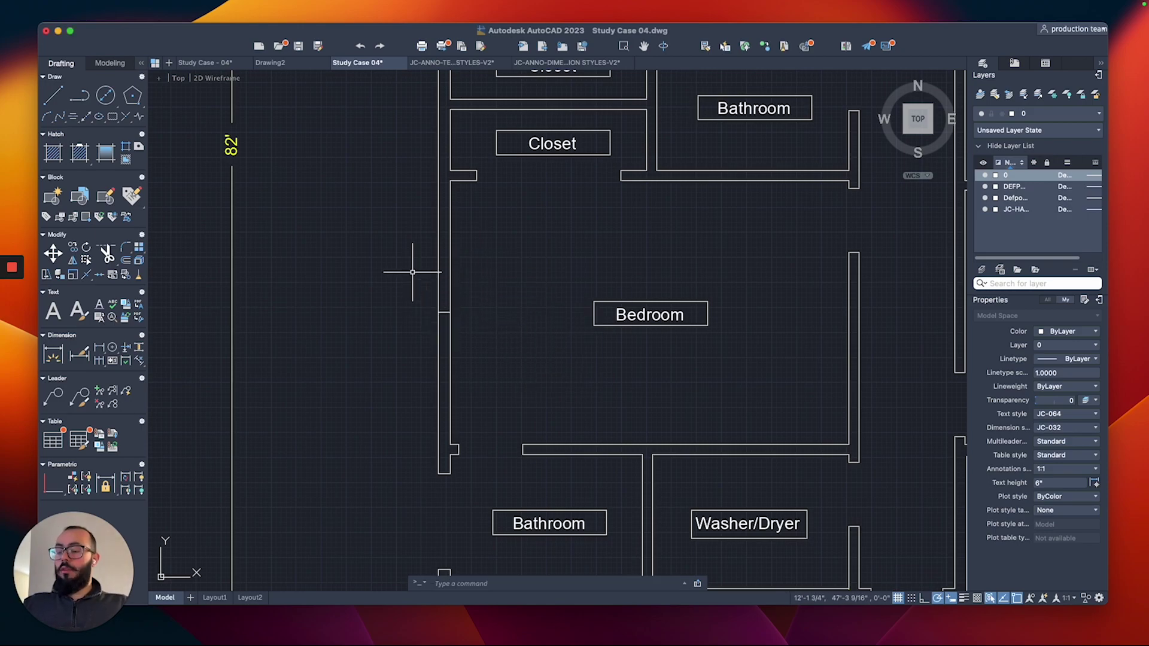
Offset the lower bedroom's cross line 3' to both sides as window edges and delete the centre line.
{"action": "type", "text": "o"}
{"action": "key", "text": "Return"}
{"action": "type", "text": "3"}
{"action": "key", "text": "Return"}
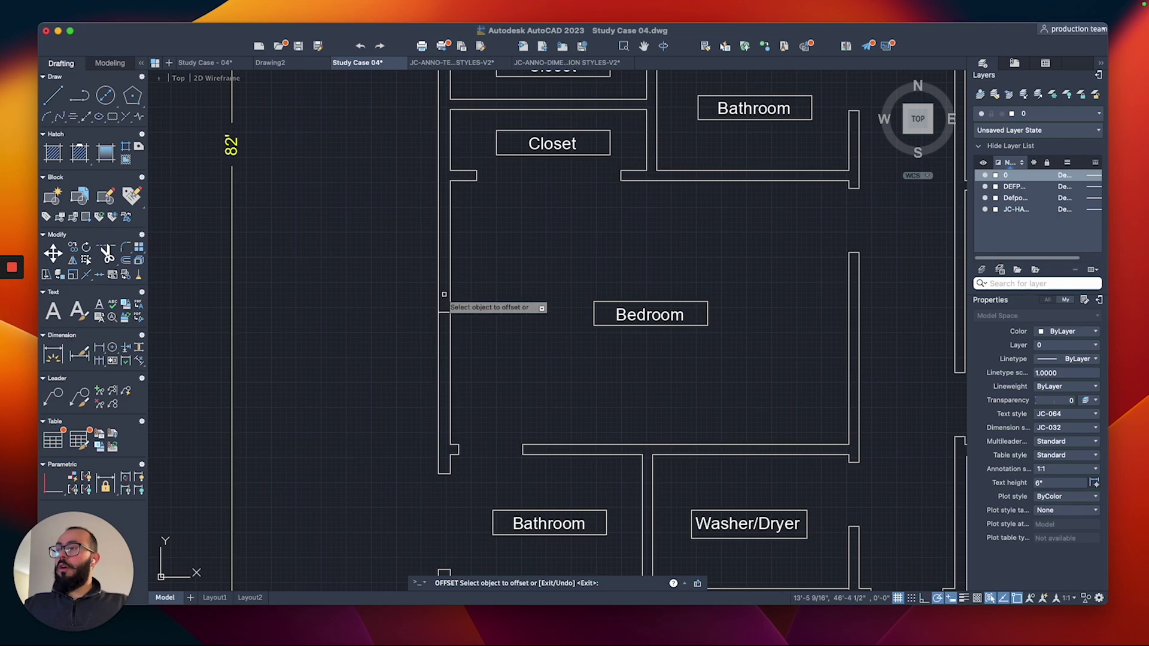
{"action": "scroll", "coordinate": [442, 303], "scroll_direction": "up", "scroll_amount": 2}
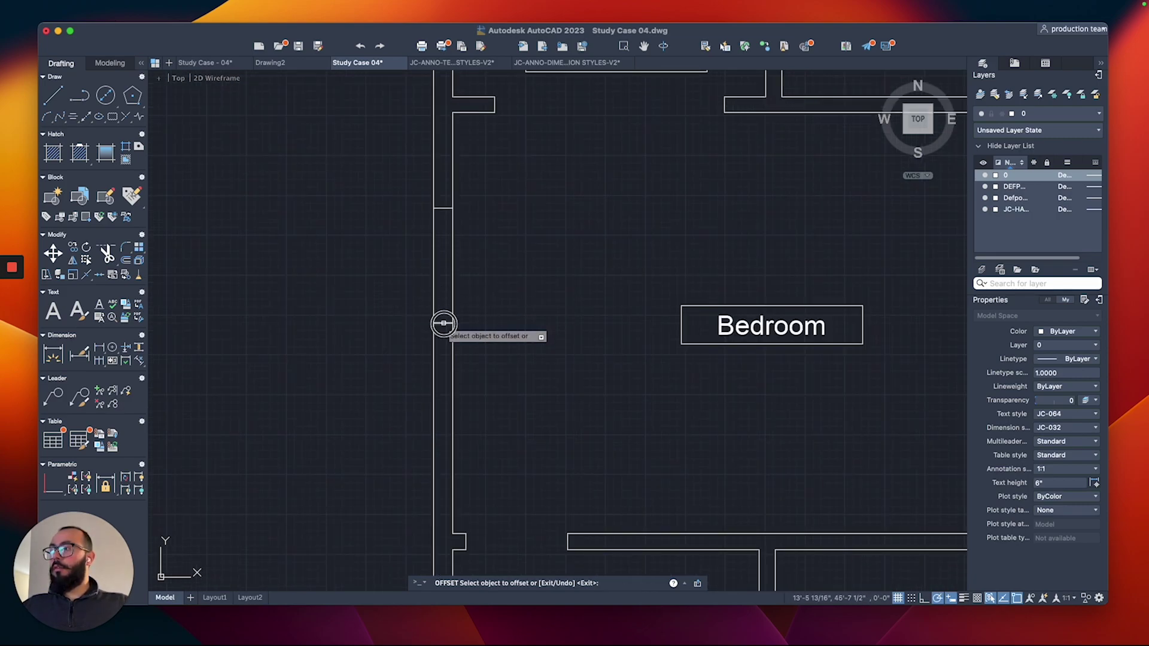
{"action": "left_click", "coordinate": [443, 323]}
{"action": "left_click", "coordinate": [442, 345]}
{"action": "key", "text": "Escape"}
{"action": "left_click", "coordinate": [406, 305]}
{"action": "left_click", "coordinate": [476, 337]}
{"action": "key", "text": "Delete"}
Trim the lower bedroom's exterior wall between the two window edges and join the wall segments around the opening.
{"action": "type", "text": "tr"}
{"action": "left_click", "coordinate": [508, 314]}
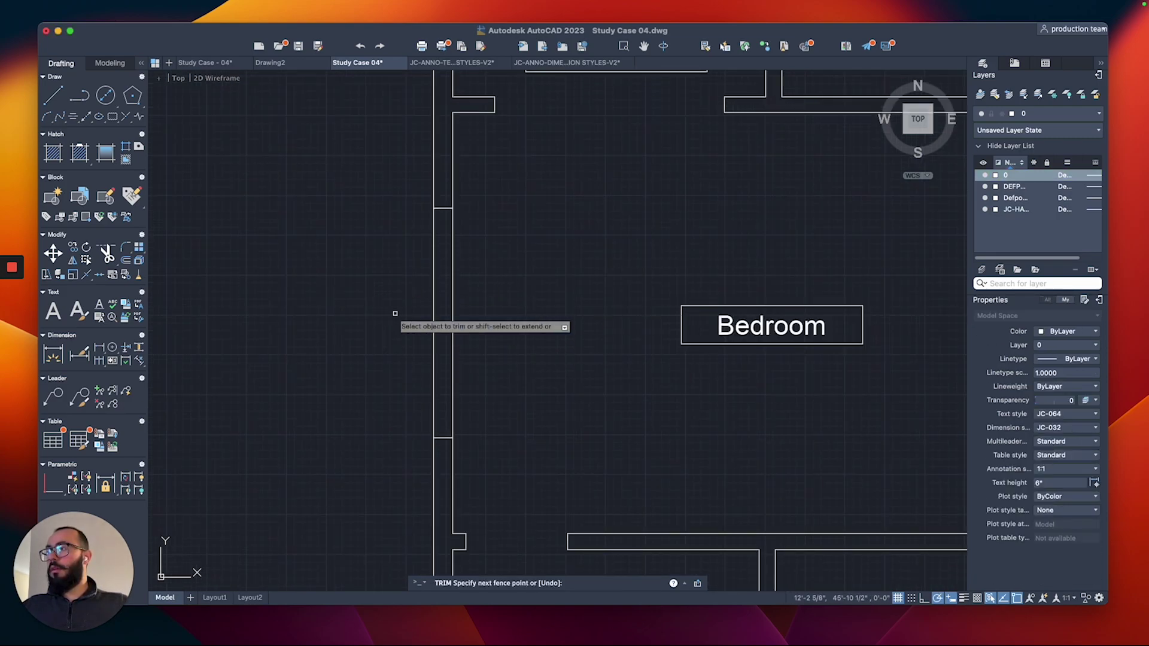
{"action": "key", "text": "Escape"}
{"action": "type", "text": "tr"}
{"action": "key", "text": "Return"}
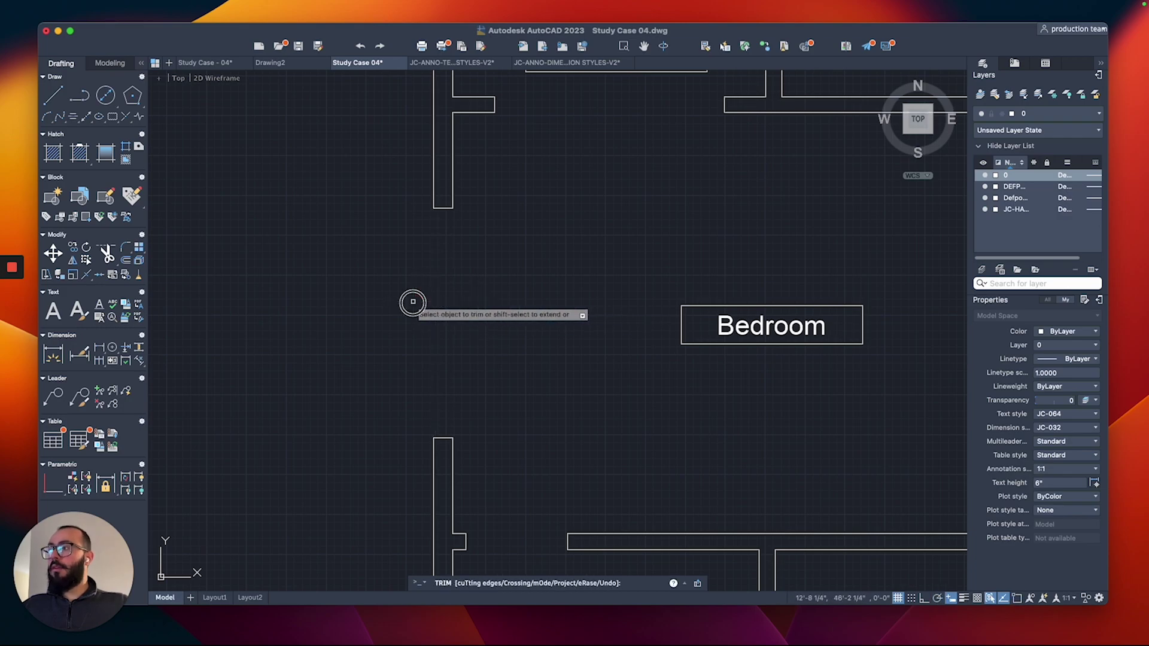
{"action": "left_click", "coordinate": [505, 161]}
{"action": "key", "text": "Escape"}
Draw a polyline across the exterior wall of the bedroom above the closets, at the wall's midpoint.
{"action": "scroll", "coordinate": [384, 379], "scroll_direction": "down", "scroll_amount": 1}
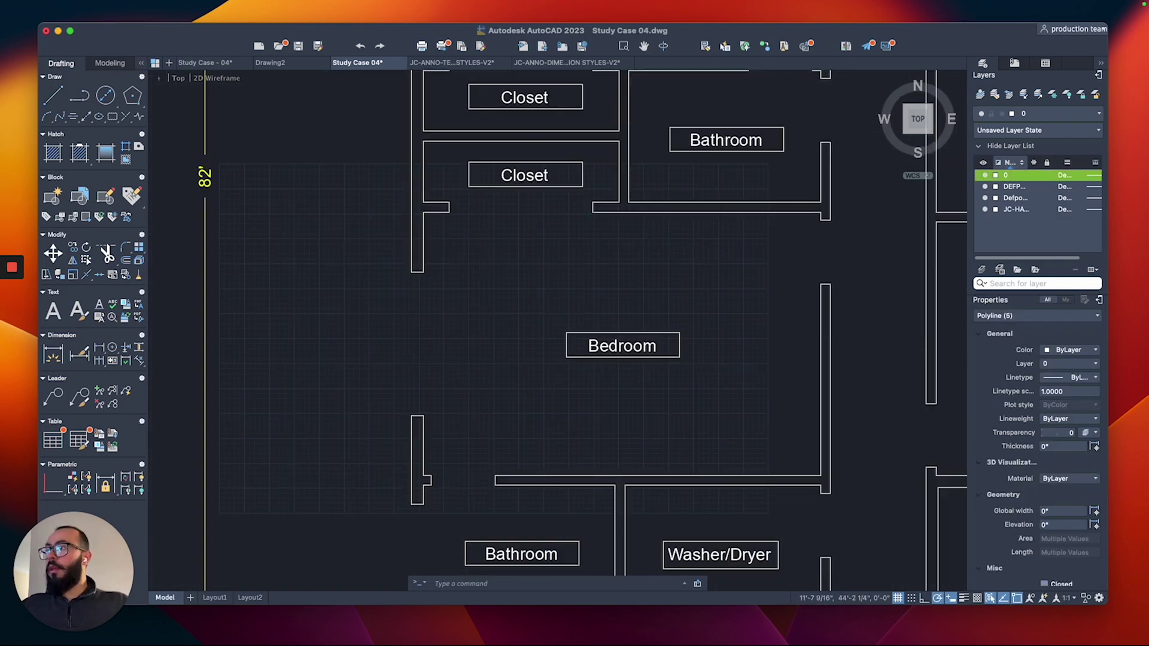
{"action": "middle_click_drag", "start_coordinate": [401, 271], "coordinate": [419, 380]}
{"action": "scroll", "coordinate": [419, 380], "scroll_direction": "down", "scroll_amount": 1}
{"action": "middle_click_drag", "start_coordinate": [422, 297], "coordinate": [437, 417]}
{"action": "scroll", "coordinate": [440, 250], "scroll_direction": "up", "scroll_amount": 2}
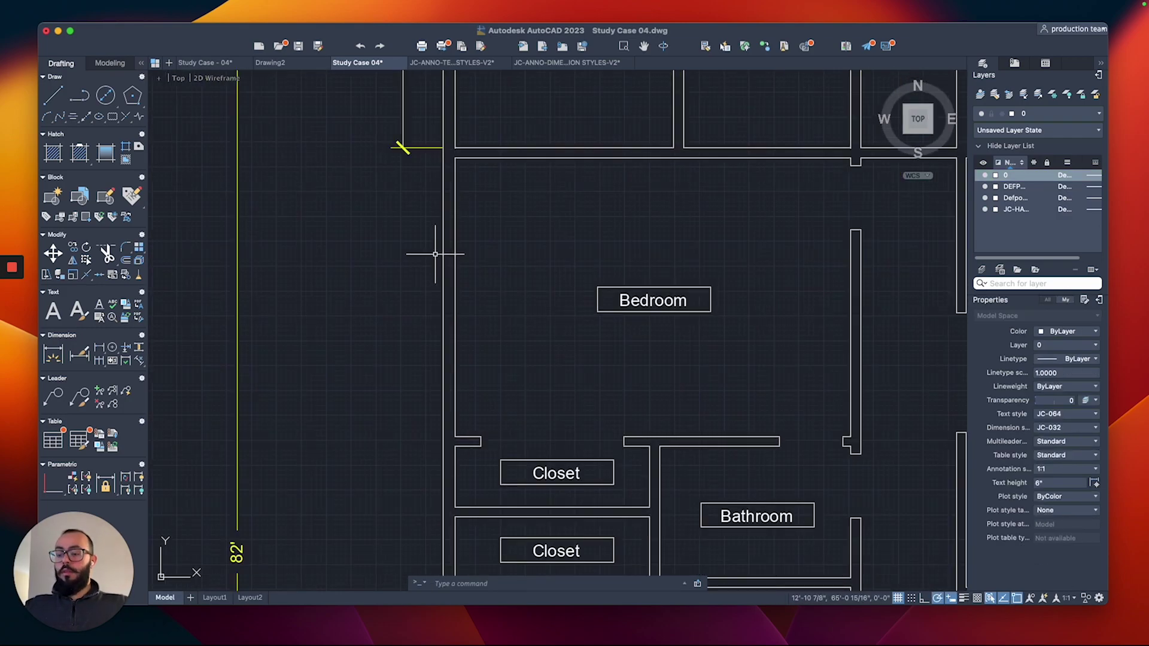
{"action": "key", "text": "Return"}
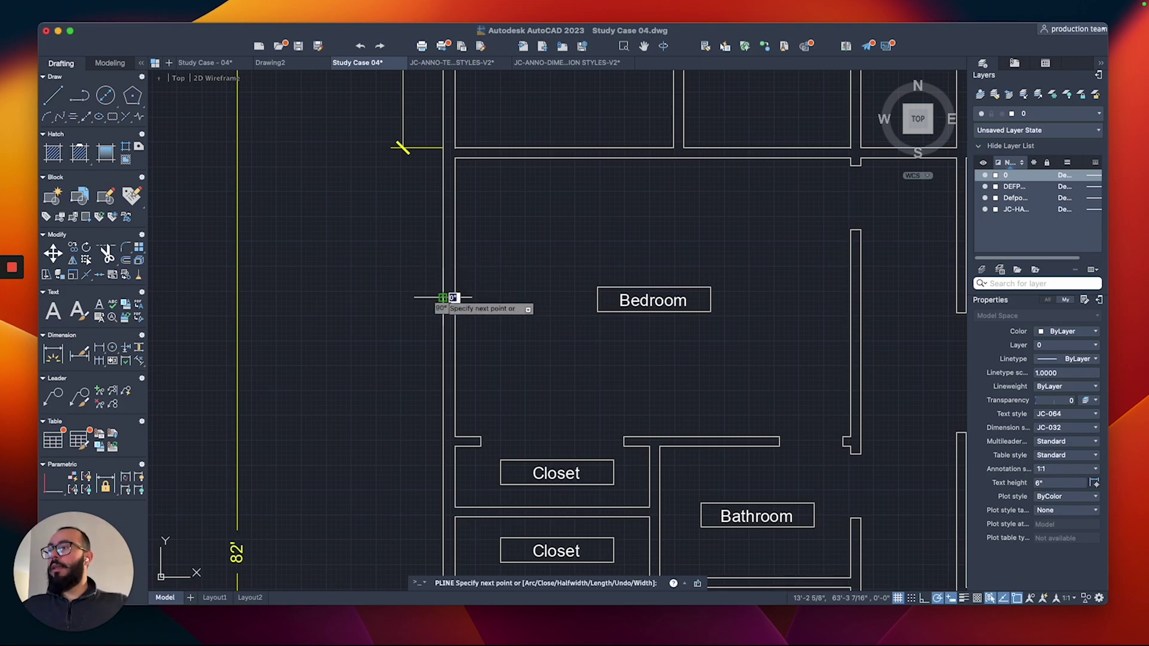
{"action": "left_click", "coordinate": [455, 297]}
{"action": "key", "text": "Return"}
Try to offset the upper bedroom's cross line 3' to both sides.
{"action": "type", "text": "o"}
{"action": "key", "text": "Return"}
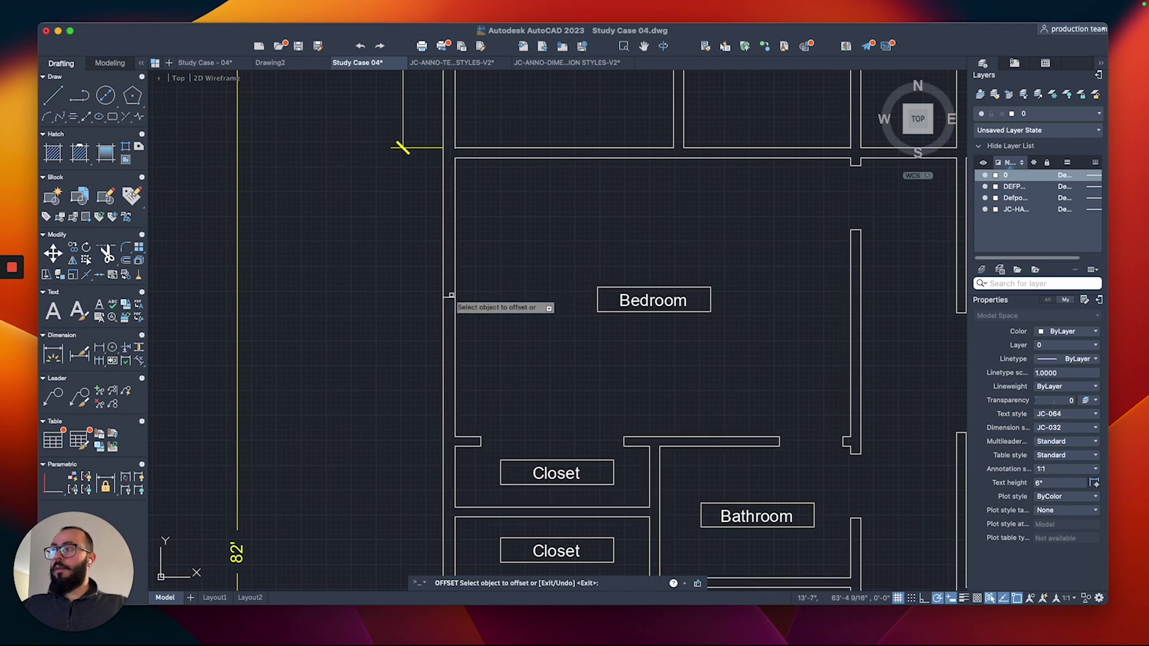
{"action": "key", "text": "Return"}
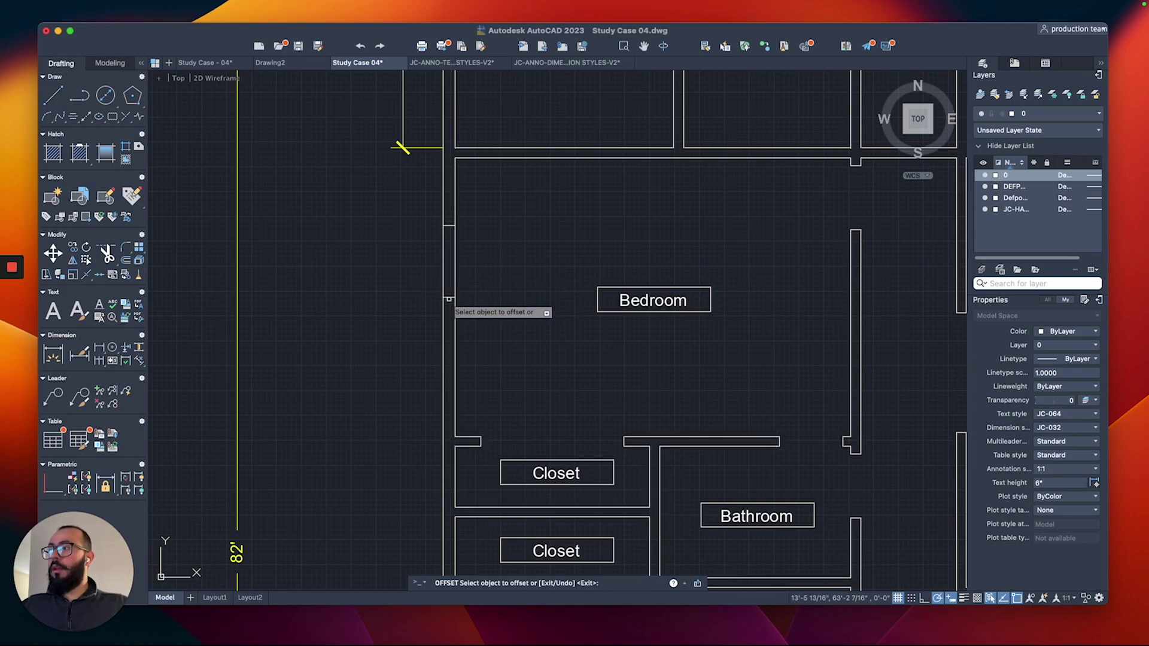
{"action": "left_click", "coordinate": [449, 299]}
{"action": "key", "text": "Return"}
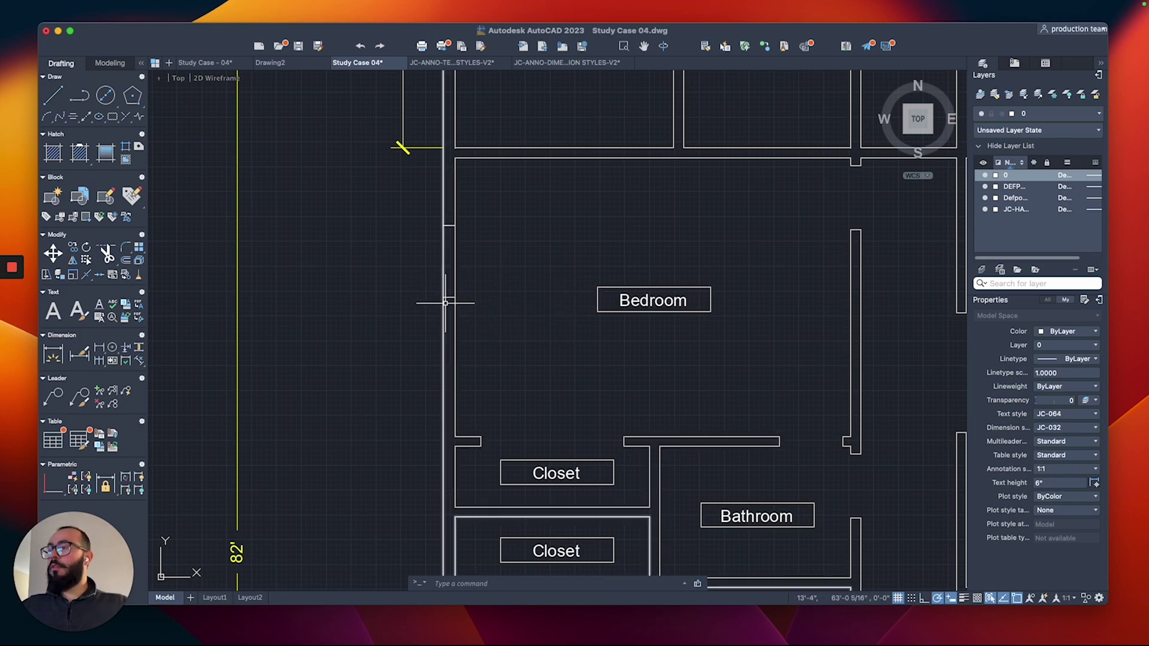
Offset the upper bedroom's cross line 3' up and down the wall as window edges and delete the centre line.
{"action": "key", "text": "Return"}
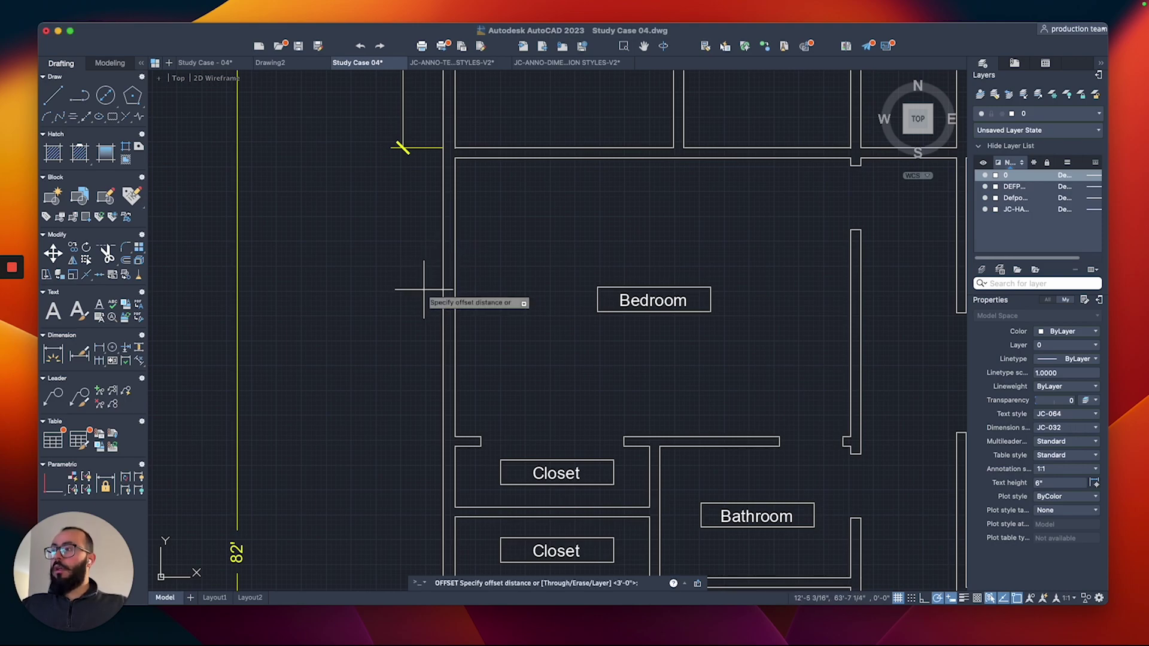
{"action": "key", "text": "Return"}
{"action": "left_click", "coordinate": [444, 286]}
{"action": "left_click", "coordinate": [448, 275]}
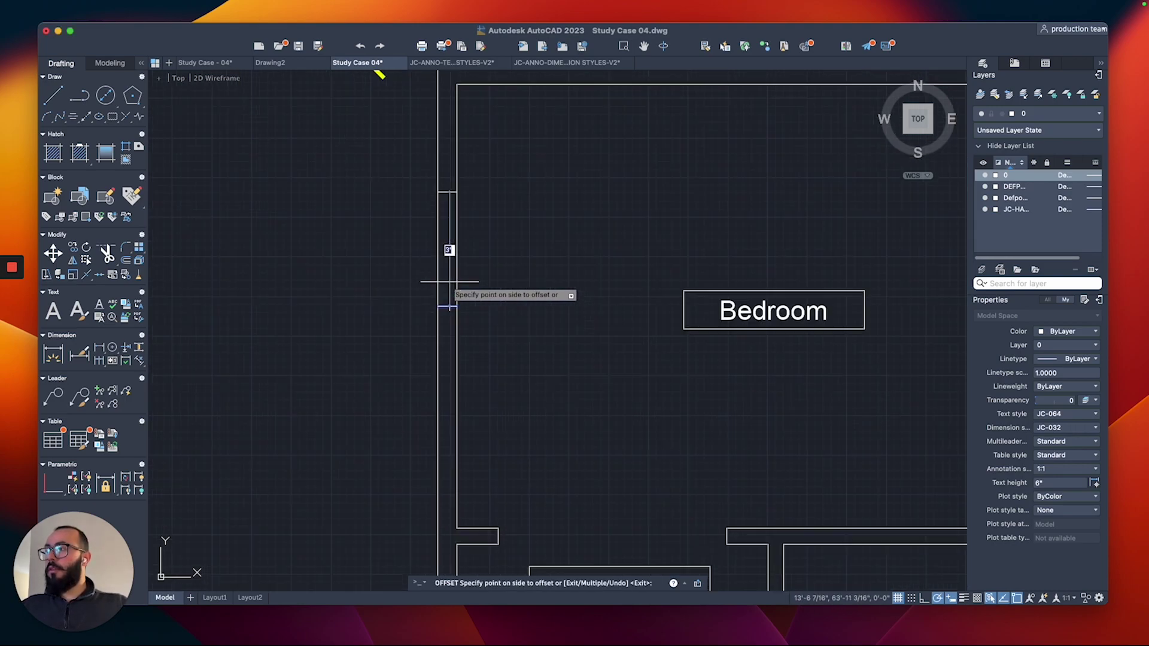
{"action": "scroll", "coordinate": [446, 287], "scroll_direction": "up", "scroll_amount": 3}
{"action": "scroll", "coordinate": [444, 331], "scroll_direction": "up", "scroll_amount": 3}
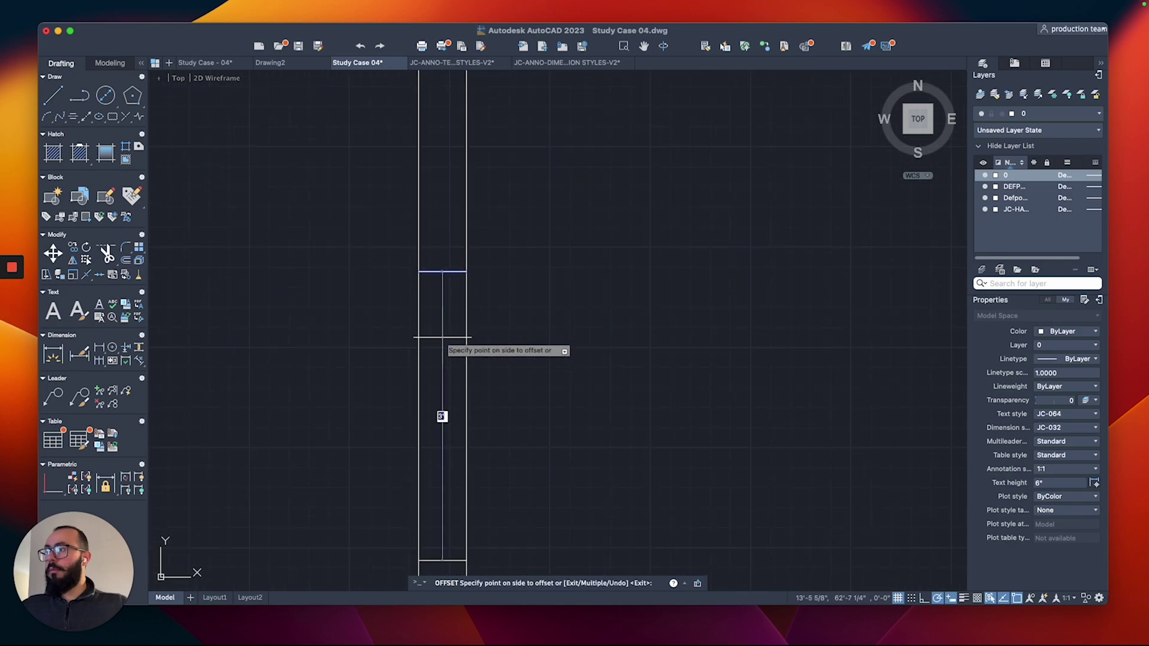
{"action": "left_click", "coordinate": [443, 338]}
{"action": "scroll", "coordinate": [433, 332], "scroll_direction": "down", "scroll_amount": 3}
{"action": "key", "text": "Escape"}
{"action": "left_click", "coordinate": [438, 307]}
{"action": "key", "text": "Delete"}
Trim the upper bedroom's exterior wall between the window edges, and select and join the wall segments around the opening.
{"action": "type", "text": "tr"}
{"action": "key", "text": "Return"}
{"action": "left_click", "coordinate": [347, 282]}
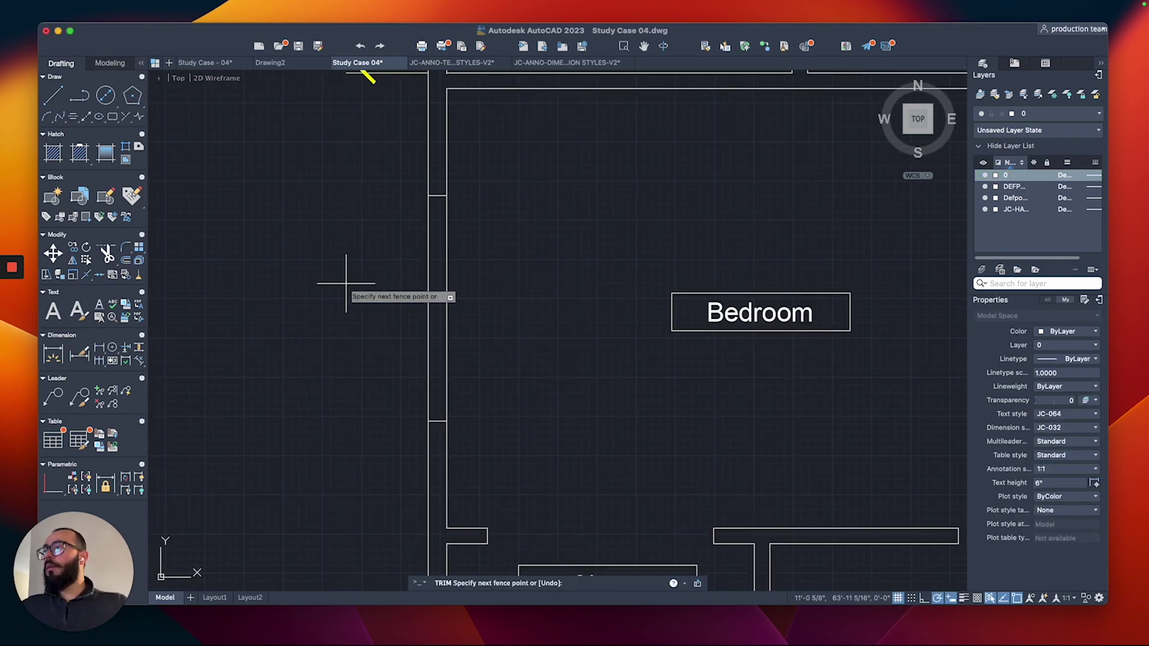
{"action": "left_click", "coordinate": [505, 260]}
{"action": "key", "text": "Escape"}
{"action": "left_click", "coordinate": [502, 153]}
{"action": "left_click", "coordinate": [368, 454]}
{"action": "scroll", "coordinate": [383, 419], "scroll_direction": "down", "scroll_amount": 3}
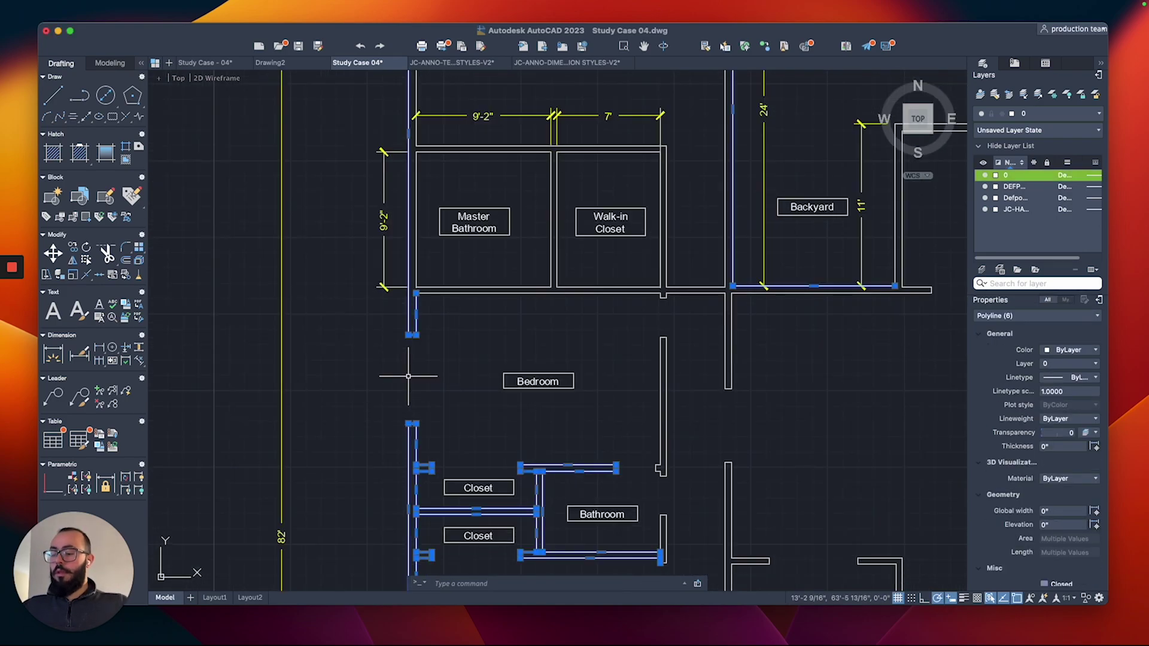
{"action": "key", "text": "Escape"}
Draw a polyline across the Master Bathroom's exterior wall, 4" above the room's lower inner corner.
{"action": "scroll", "coordinate": [457, 306], "scroll_direction": "up", "scroll_amount": 4}
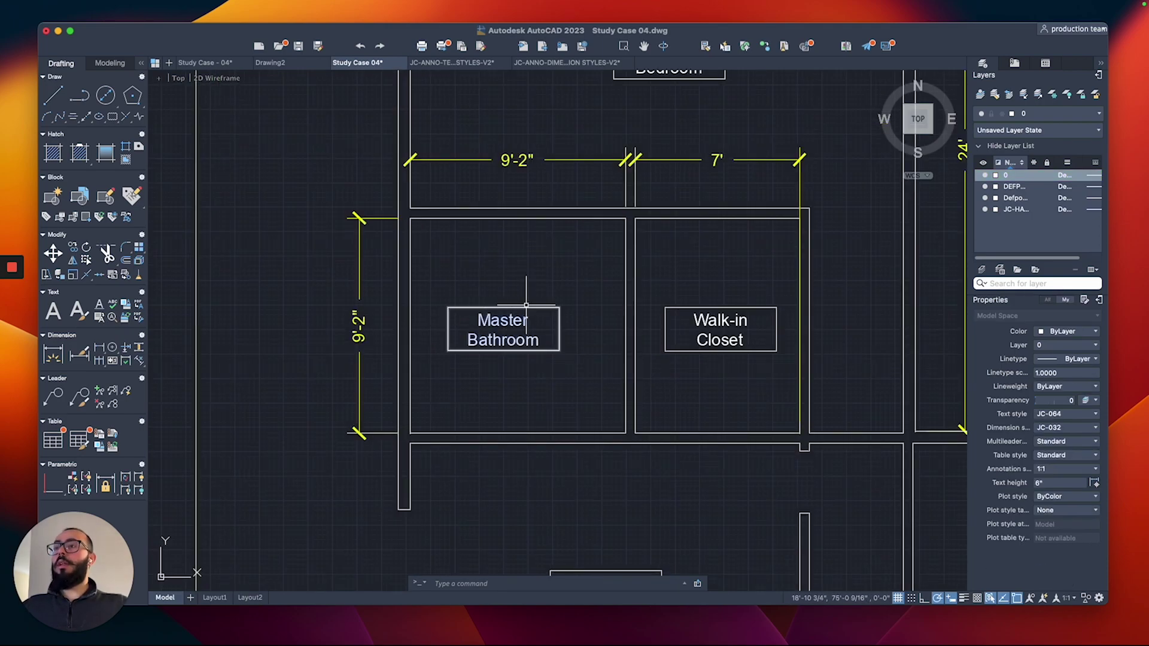
{"action": "middle_click_drag", "start_coordinate": [526, 305], "coordinate": [491, 340]}
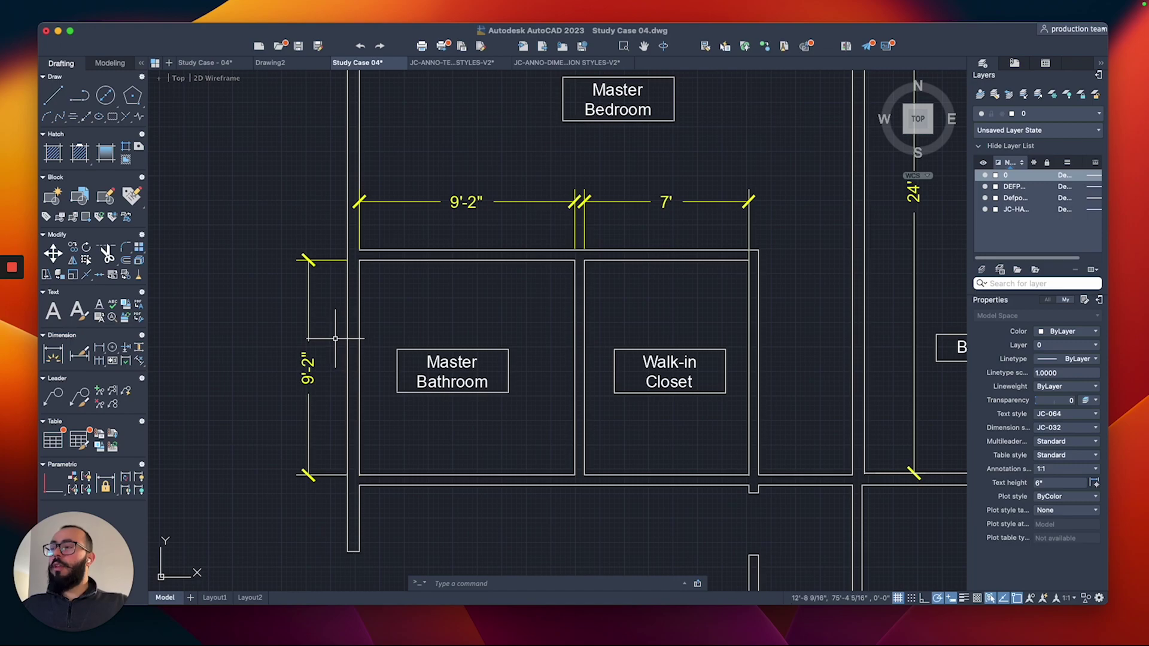
{"action": "type", "text": "pl"}
{"action": "key", "text": "Return"}
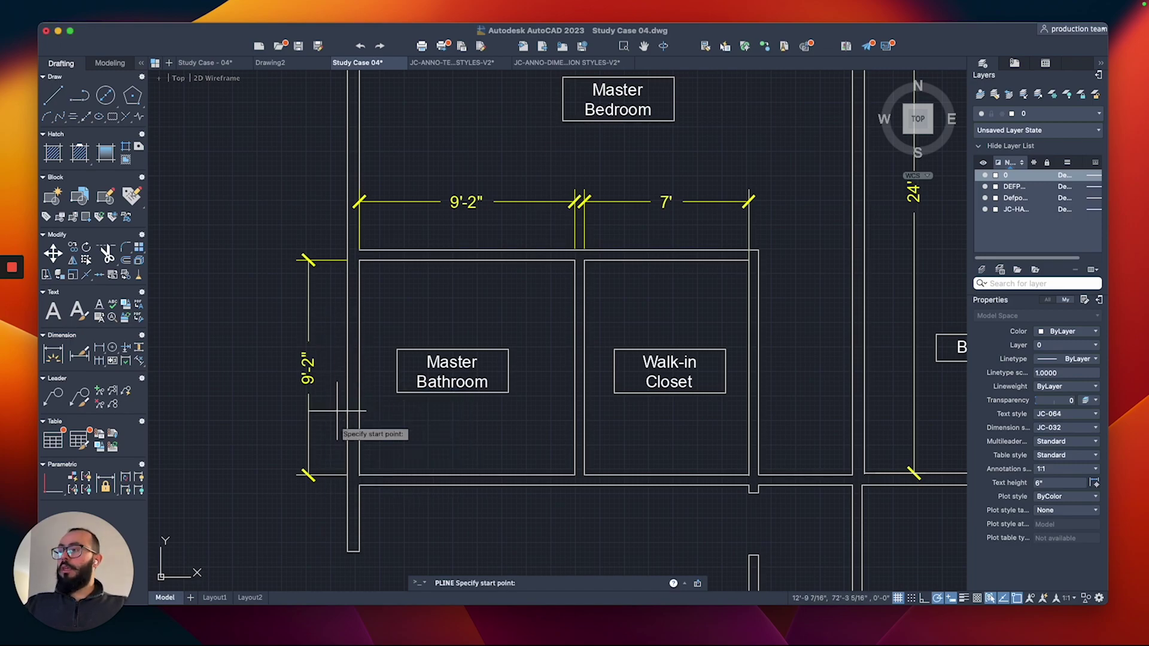
{"action": "scroll", "coordinate": [338, 456], "scroll_direction": "up", "scroll_amount": 2}
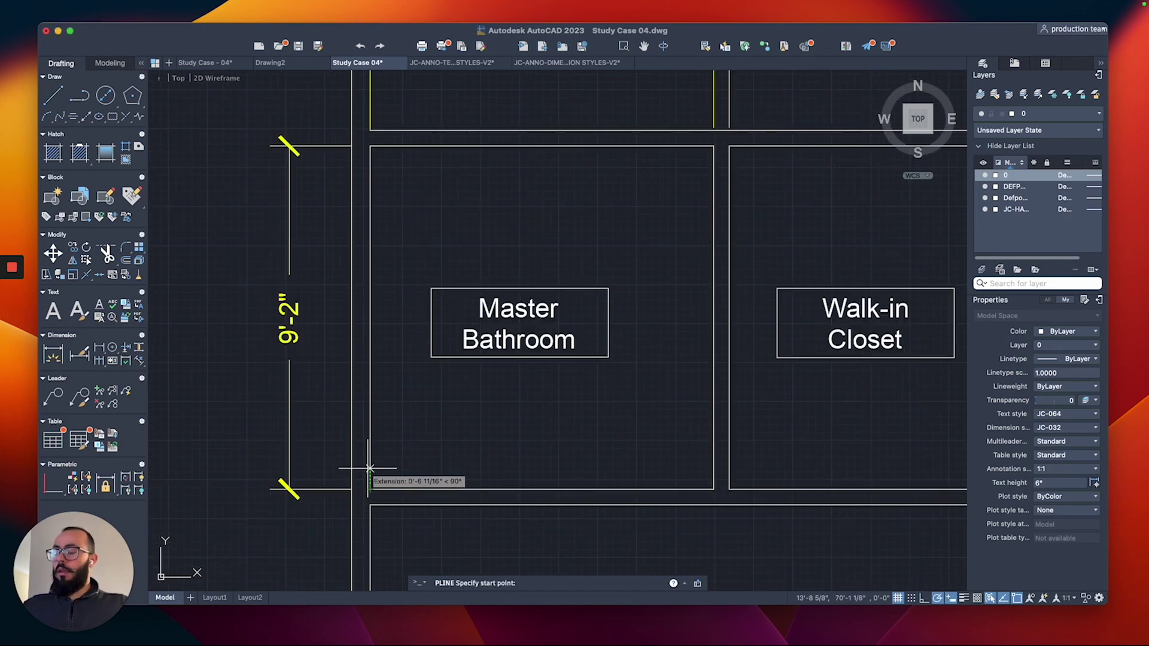
{"action": "type", "text": "4"}
{"action": "key", "text": "Return"}
{"action": "left_click", "coordinate": [351, 477]}
{"action": "key", "text": "Return"}
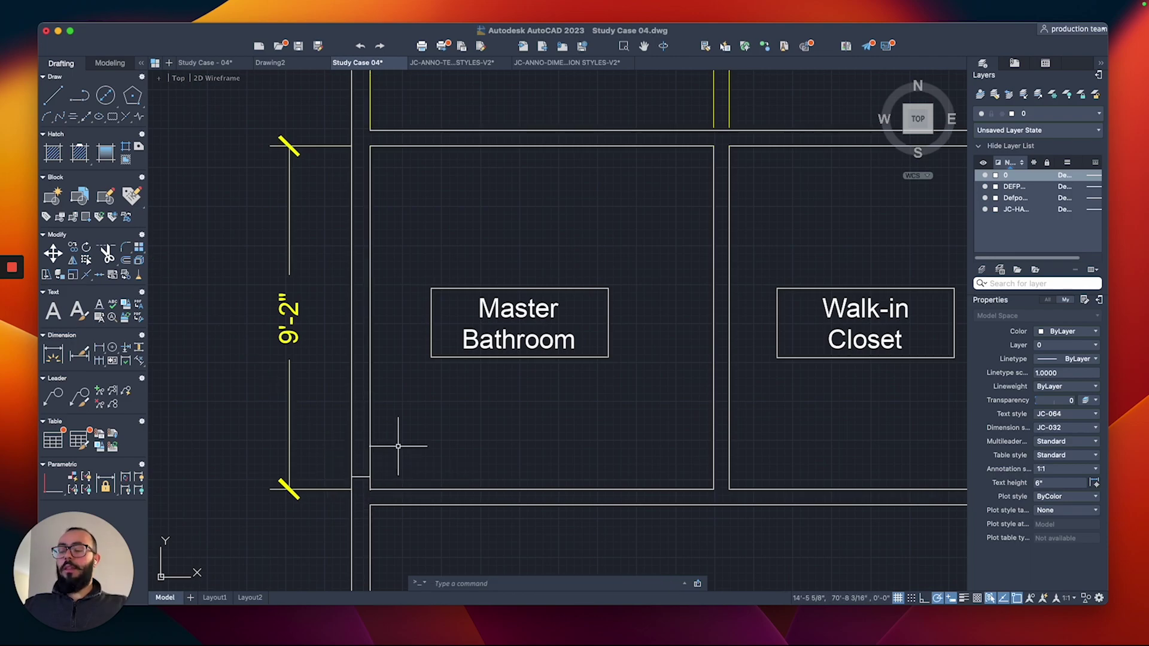
Offset the cross line up the Master Bathroom's exterior wall to mark the window's upper edge.
{"action": "type", "text": "o"}
{"action": "key", "text": "Return"}
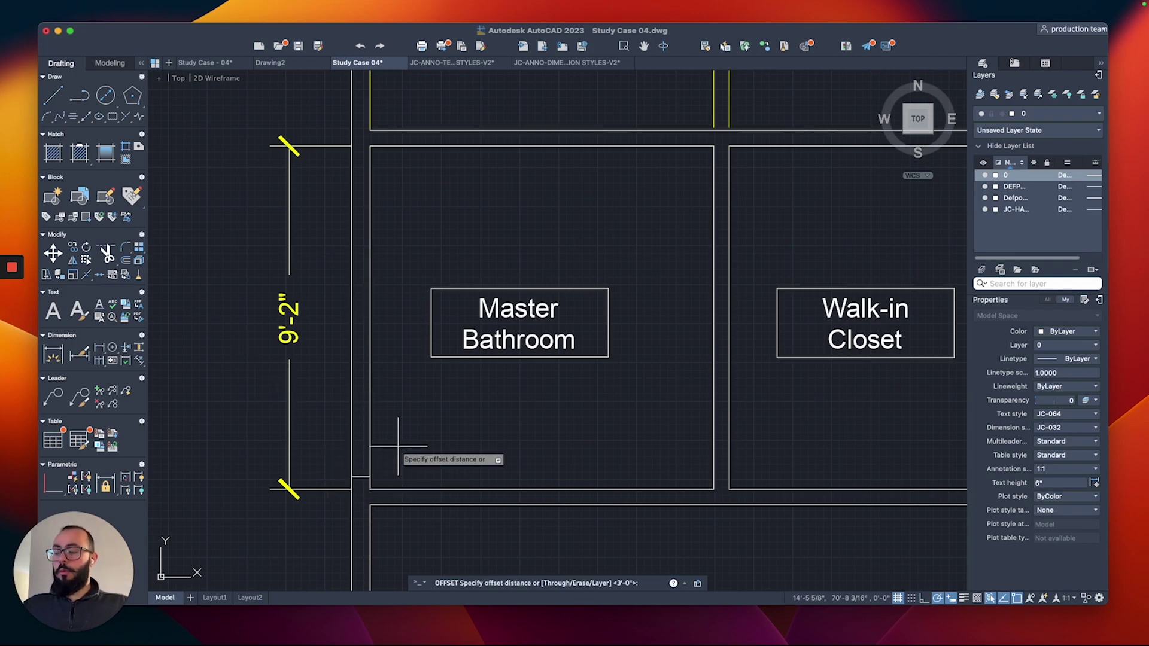
{"action": "key", "text": "Return"}
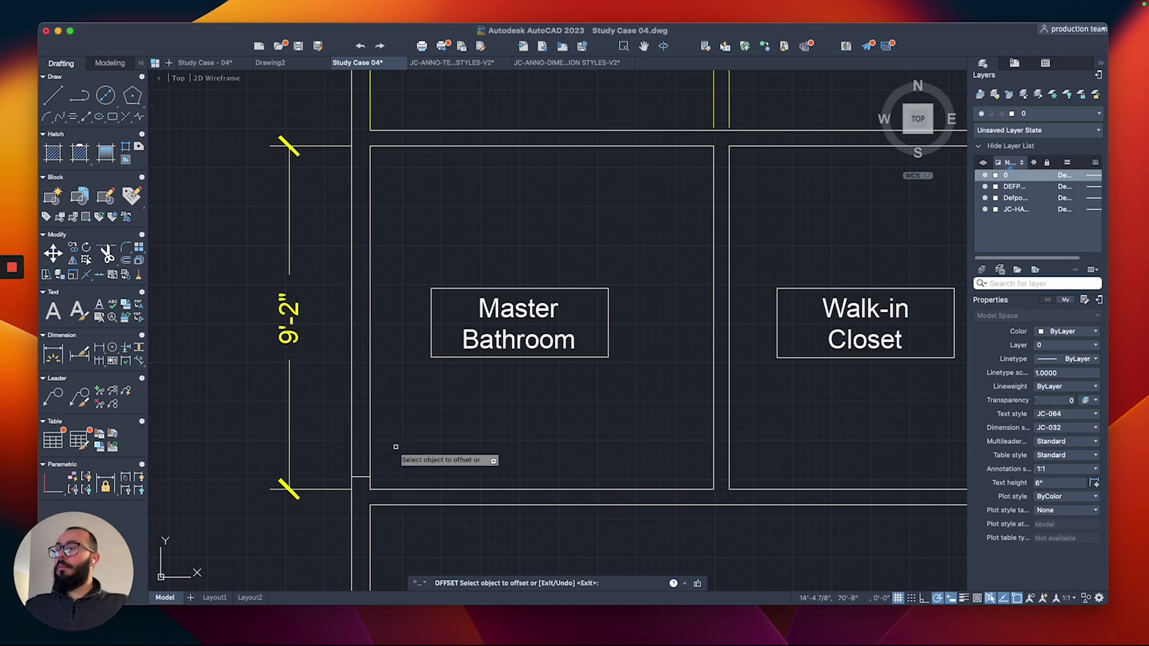
{"action": "left_click", "coordinate": [359, 477]}
{"action": "left_click", "coordinate": [362, 412]}
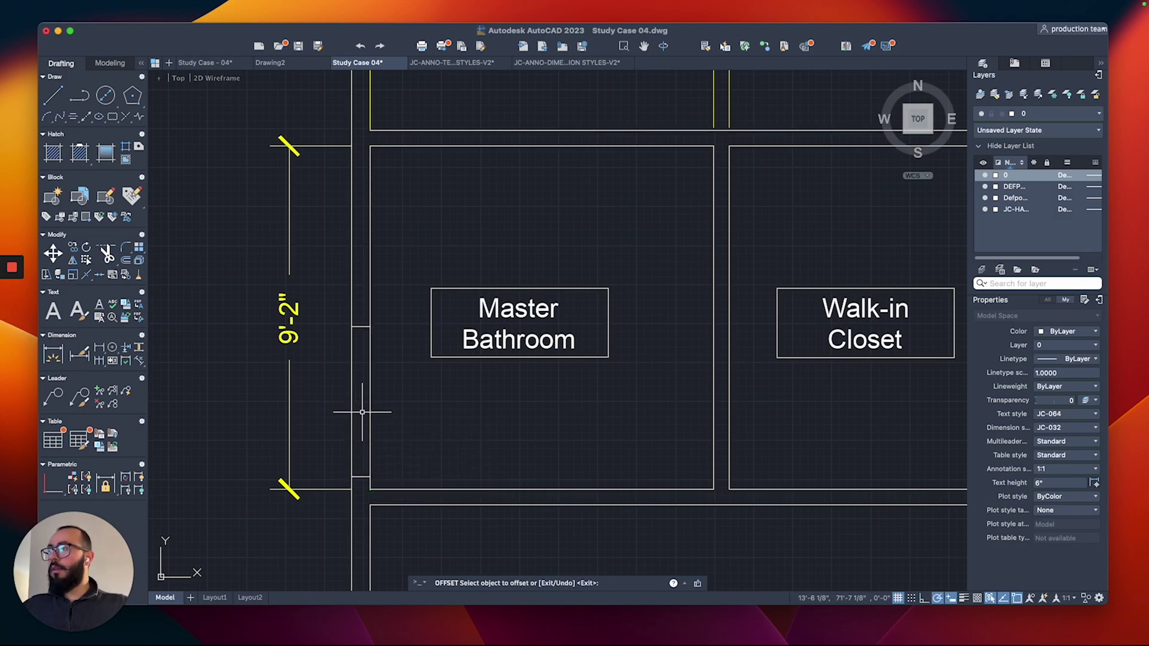
Trim both faces of the Master Bathroom's exterior wall between the two window edges.
{"action": "type", "text": "tr"}
{"action": "key", "text": "Return"}
{"action": "left_click", "coordinate": [381, 380]}
{"action": "left_click", "coordinate": [333, 377]}
{"action": "key", "text": "Escape"}
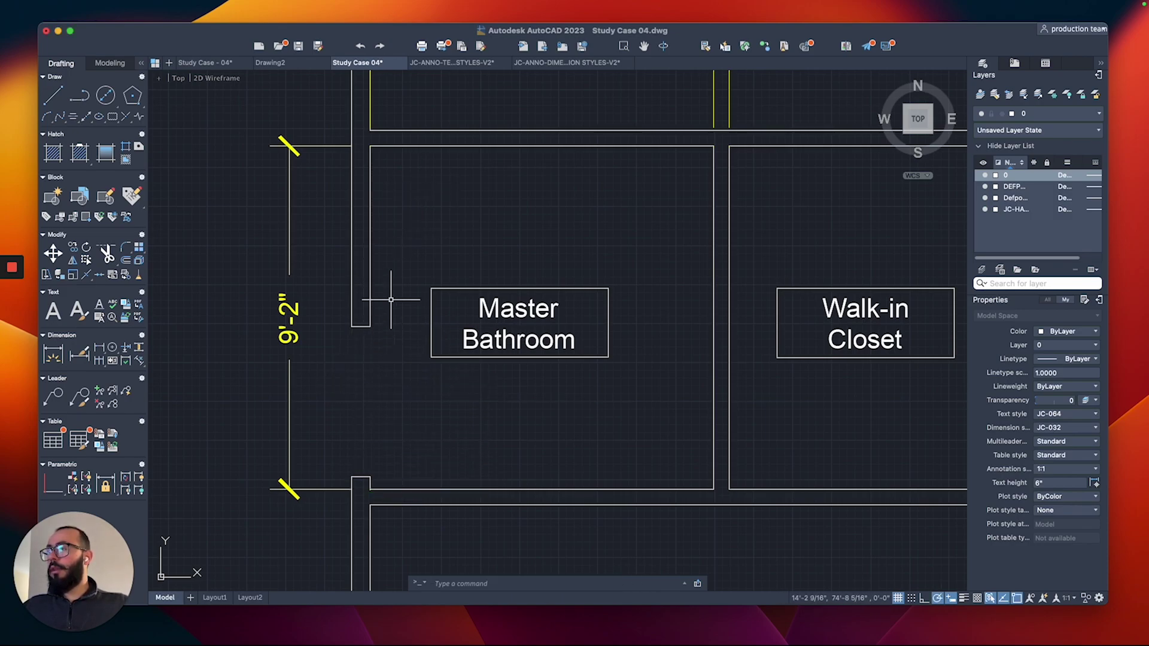
Select and join the wall segments above and below the Master Bathroom's window opening.
{"action": "left_click", "coordinate": [383, 270]}
{"action": "left_click", "coordinate": [486, 482]}
{"action": "left_click_drag", "start_coordinate": [391, 161], "coordinate": [492, 246]}
{"action": "left_click_drag", "start_coordinate": [377, 299], "coordinate": [333, 478]}
{"action": "middle_click_drag", "start_coordinate": [385, 448], "coordinate": [397, 382]}
{"action": "left_click", "coordinate": [407, 383]}
{"action": "left_click", "coordinate": [402, 455]}
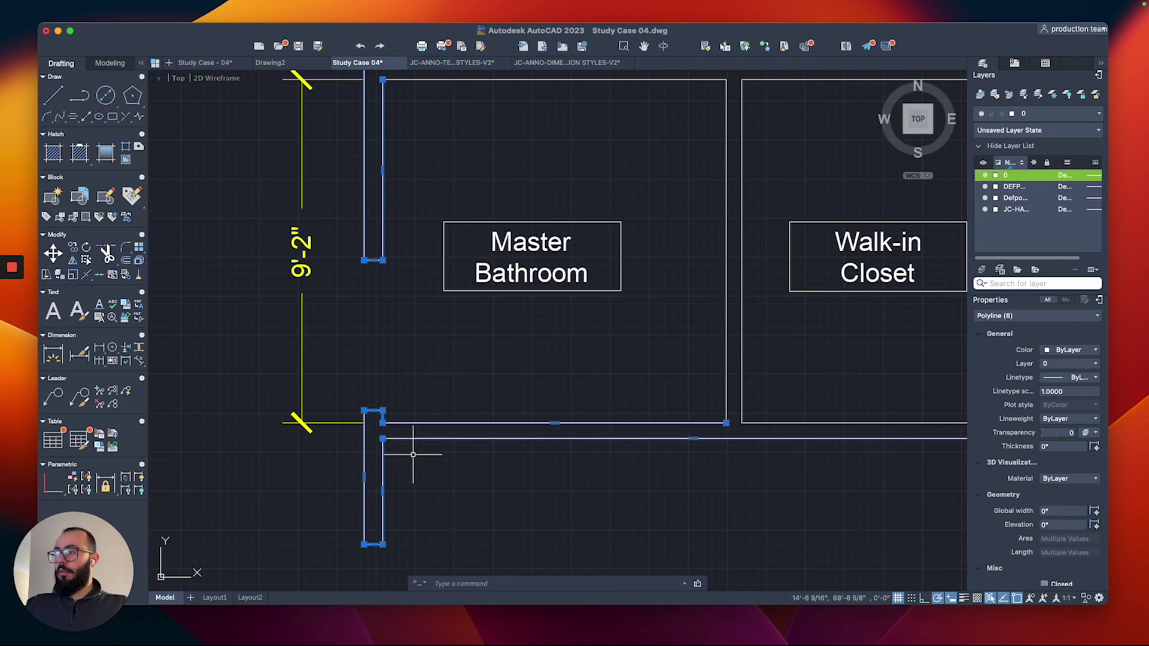
{"action": "key", "text": "Escape"}
Draw a 3' long partition stub into the Master Bathroom from the exterior wall, above the window opening.
{"action": "scroll", "coordinate": [400, 354], "scroll_direction": "up", "scroll_amount": 5}
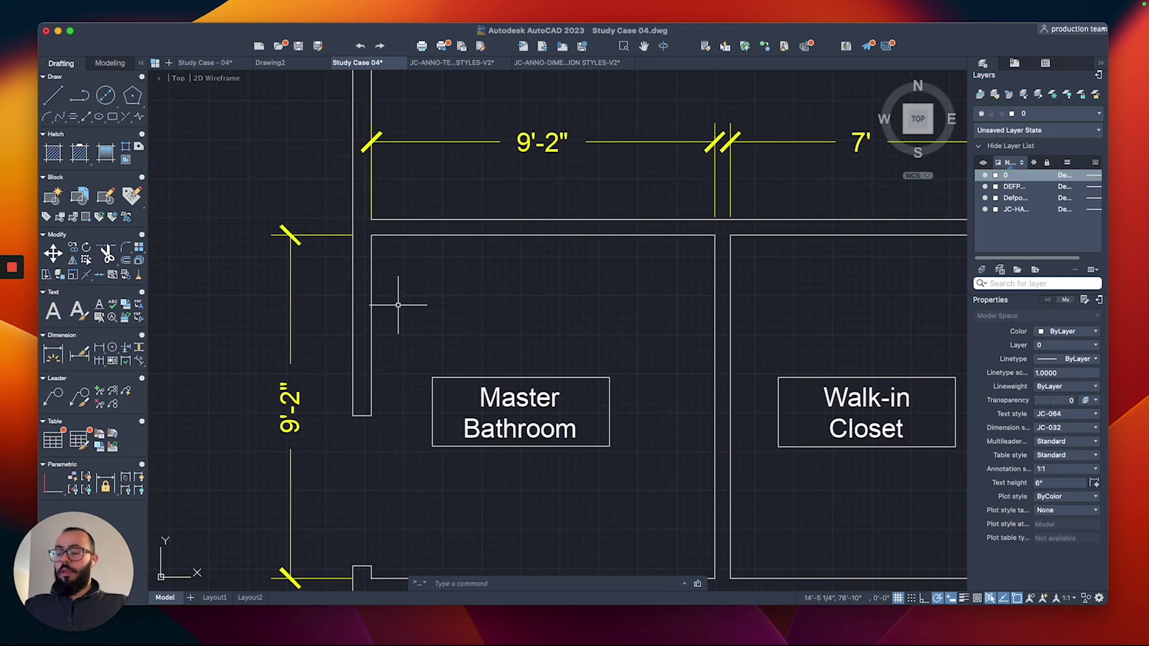
{"action": "type", "text": "pl"}
{"action": "key", "text": "Return"}
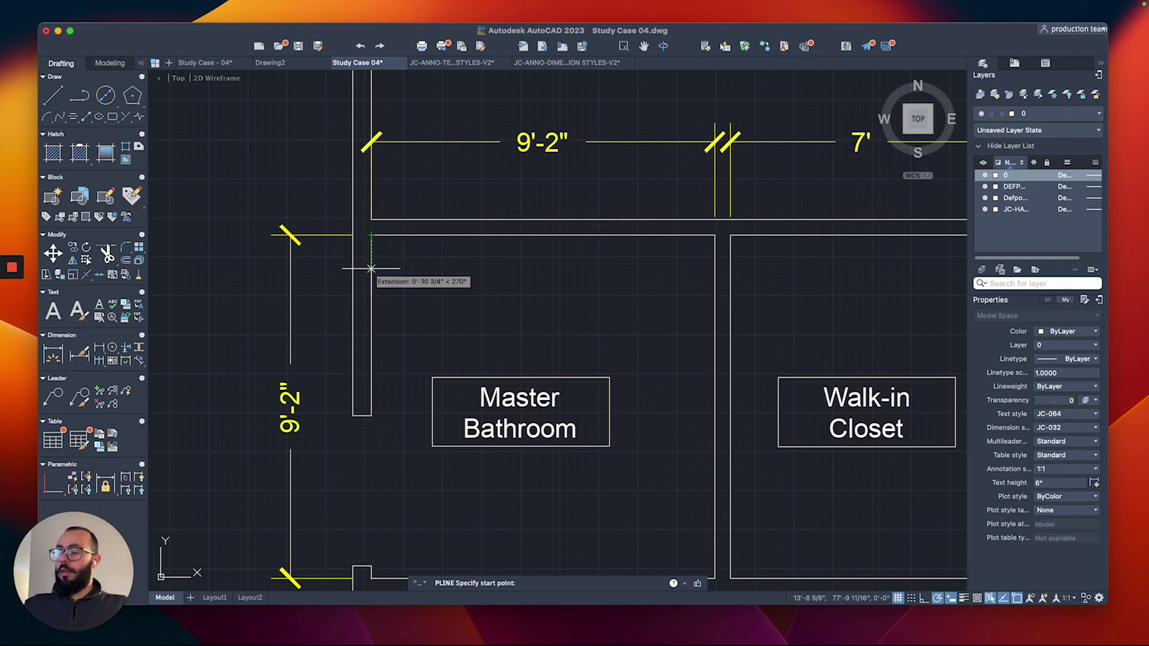
{"action": "key", "text": "Return"}
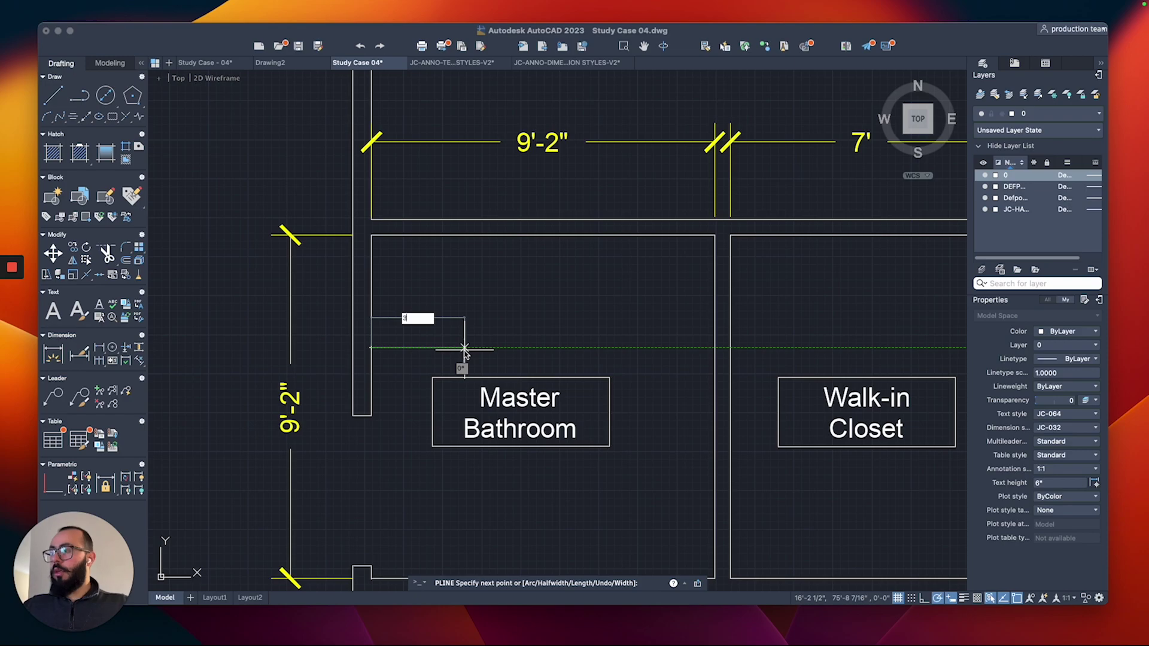
{"action": "type", "text": "3'"}
{"action": "key", "text": "Return"}
{"action": "scroll", "coordinate": [466, 356], "scroll_direction": "up", "scroll_amount": 2}
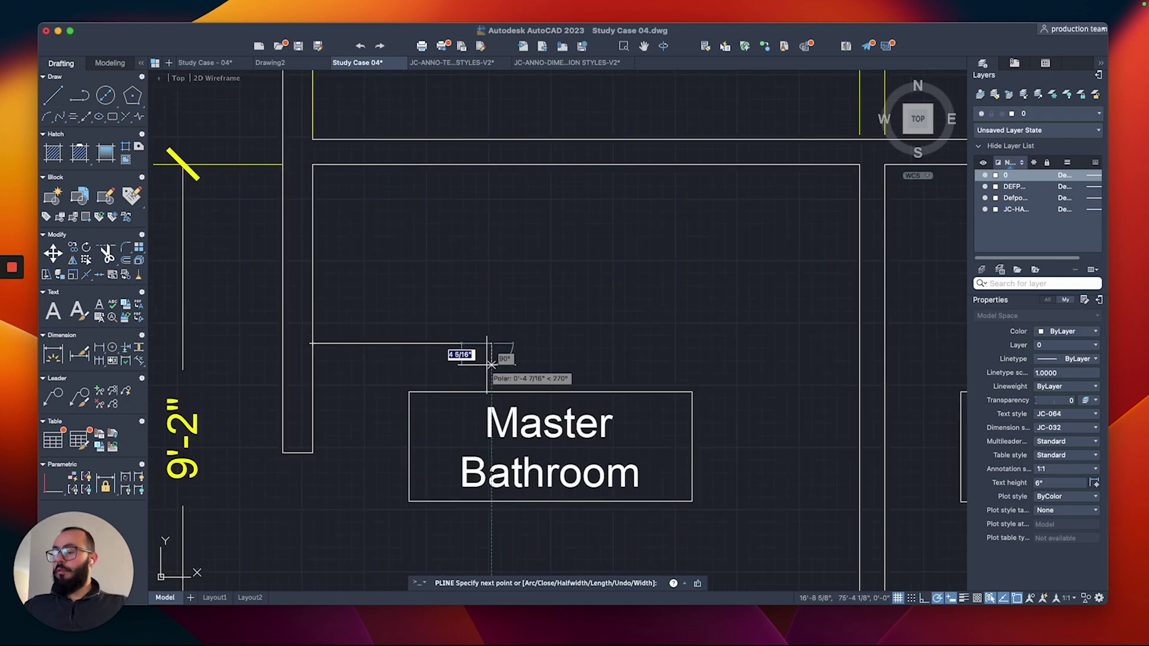
{"action": "left_click", "coordinate": [313, 369]}
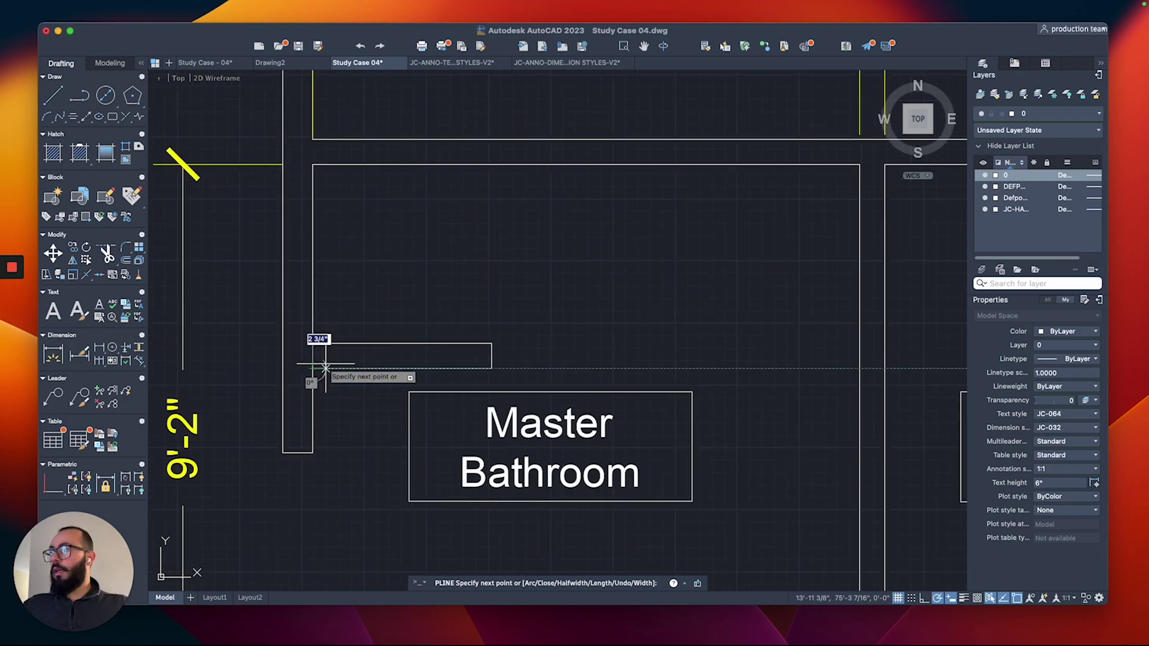
{"action": "key", "text": "Return"}
Trim the exterior wall's inner line where the partition stub meets it, and join the stub with the wall pieces.
{"action": "type", "text": "tr"}
{"action": "key", "text": "Return"}
{"action": "left_click", "coordinate": [334, 355]}
{"action": "left_click", "coordinate": [303, 353]}
{"action": "key", "text": "Return"}
{"action": "scroll", "coordinate": [335, 345], "scroll_direction": "down", "scroll_amount": 2}
{"action": "left_click", "coordinate": [339, 326]}
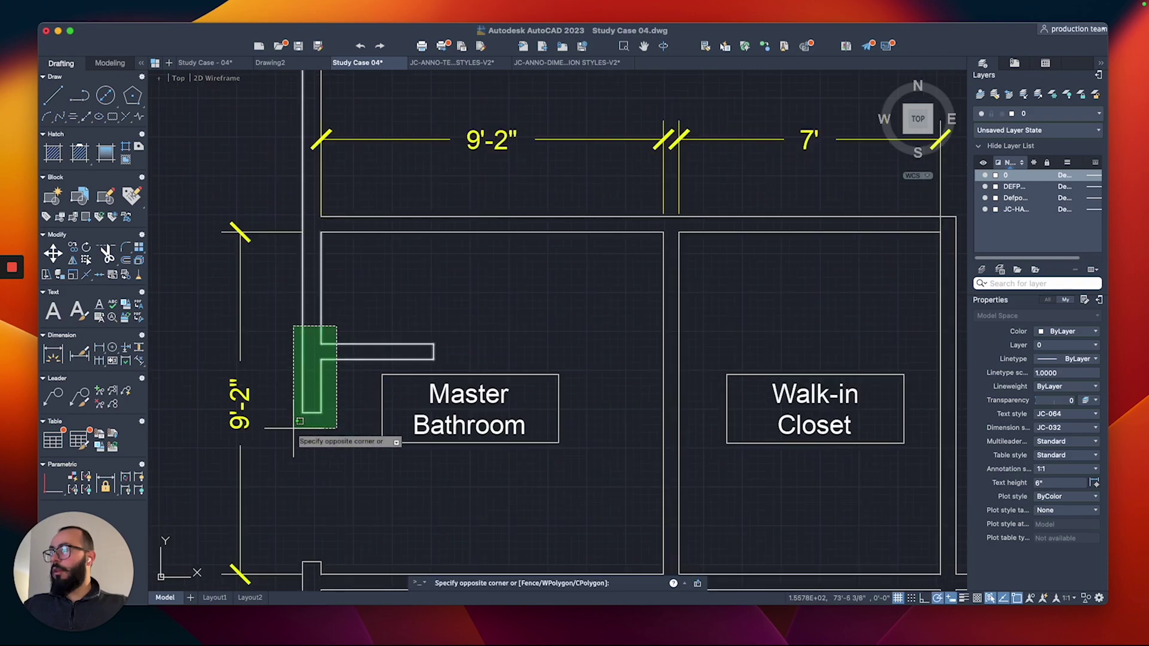
{"action": "left_click", "coordinate": [292, 428]}
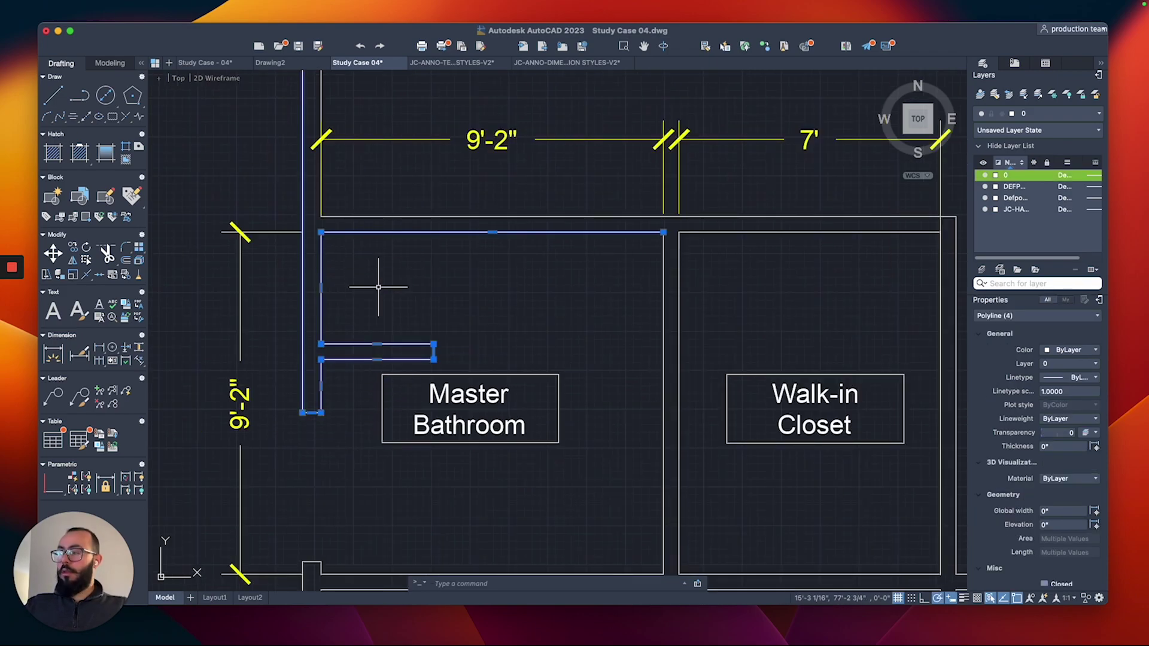
{"action": "scroll", "coordinate": [394, 252], "scroll_direction": "down", "scroll_amount": 3}
{"action": "key", "text": "Escape"}
Move the Master Bathroom label horizontally away from the partition stub, toward the Walk-in Closet.
{"action": "left_click", "coordinate": [454, 323]}
{"action": "type", "text": "m"}
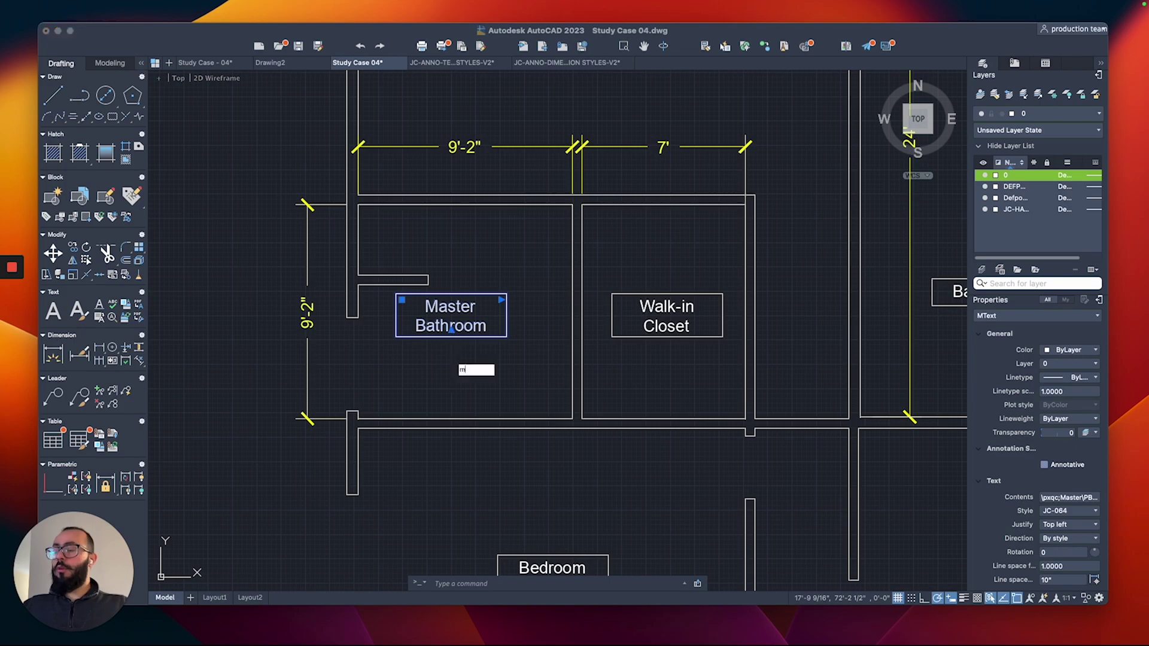
{"action": "key", "text": "Return"}
{"action": "left_click", "coordinate": [462, 352]}
{"action": "left_click", "coordinate": [502, 352]}
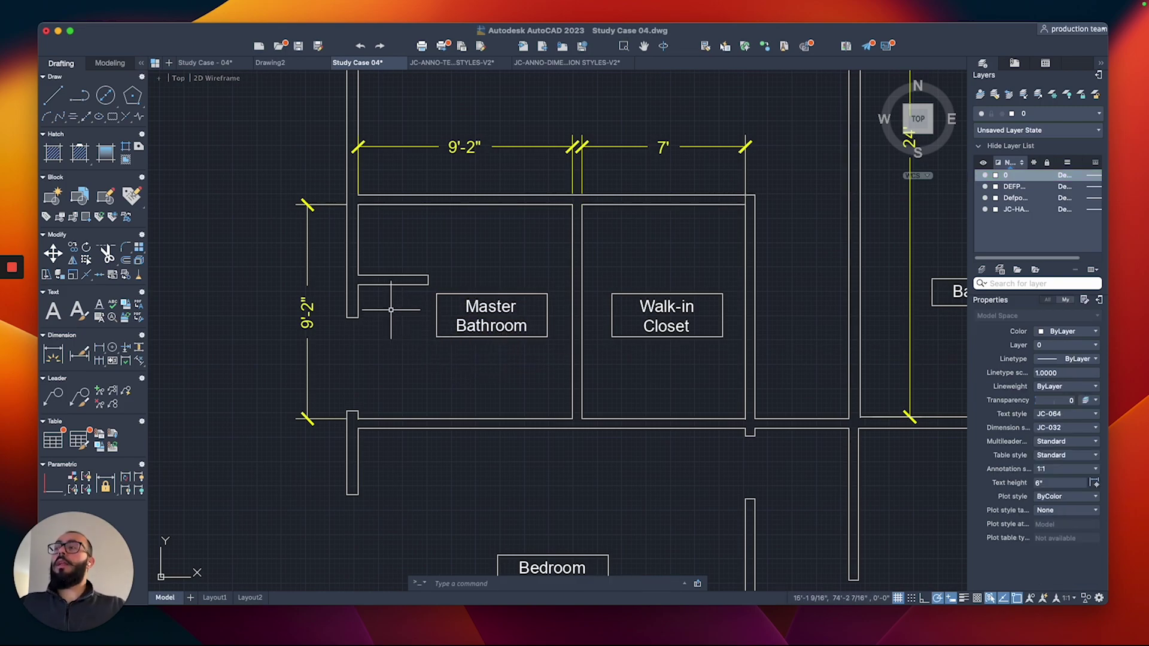
Stretch the wall end above the Master Bathroom's window opening upward in two moves, closer to the partition stub.
{"action": "middle_click_drag", "start_coordinate": [383, 242], "coordinate": [391, 271]}
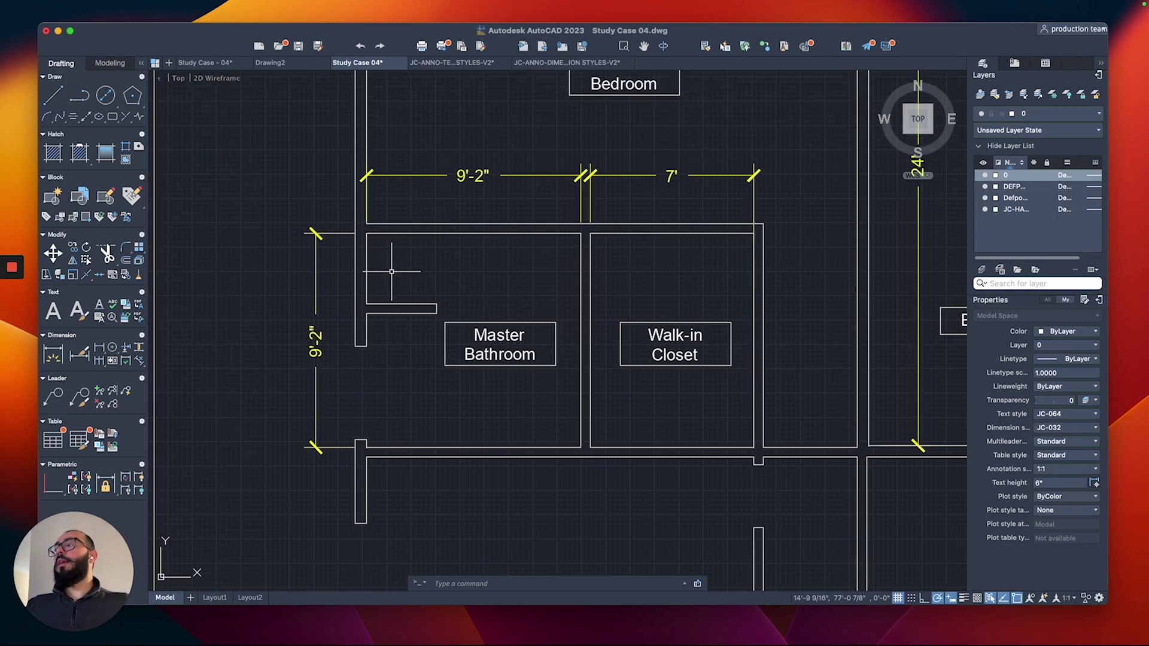
{"action": "scroll", "coordinate": [360, 421], "scroll_direction": "up", "scroll_amount": 2}
{"action": "left_click", "coordinate": [359, 307]}
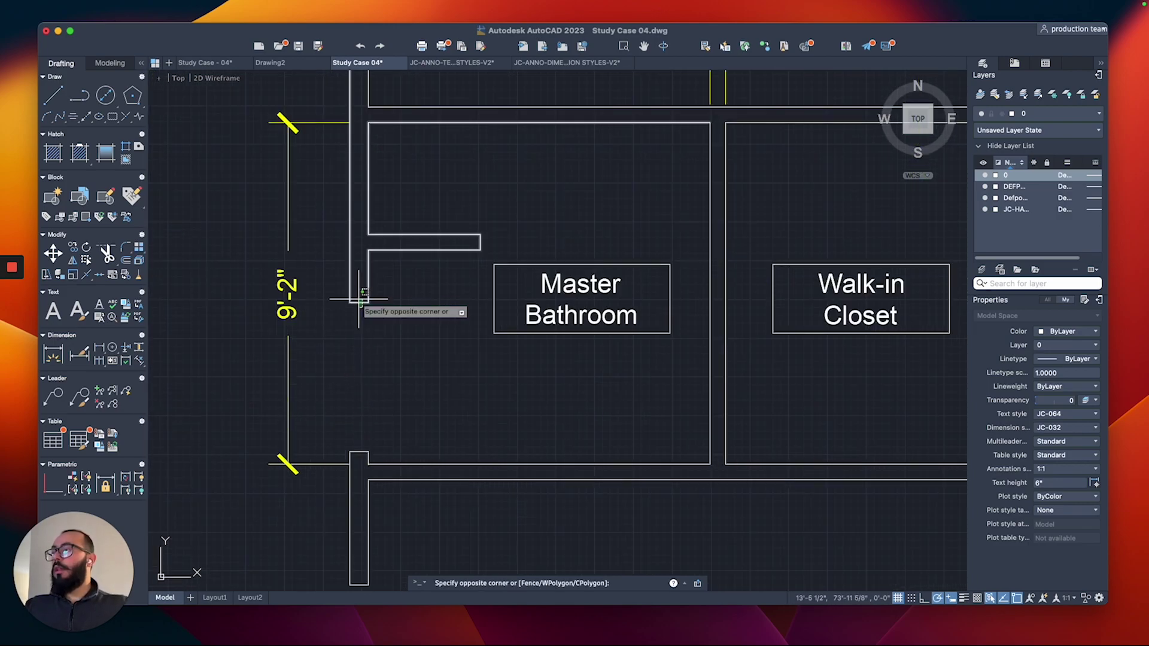
{"action": "left_click", "coordinate": [357, 290]}
{"action": "scroll", "coordinate": [357, 287], "scroll_direction": "up", "scroll_amount": 2}
{"action": "left_click", "coordinate": [360, 312]}
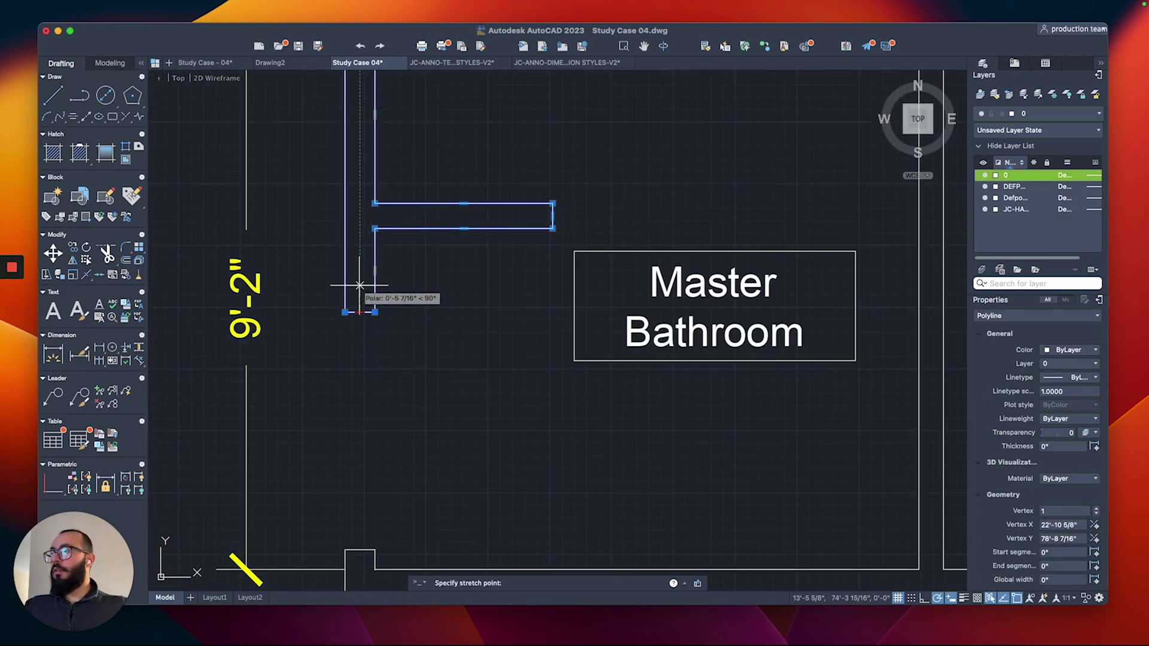
{"action": "left_click", "coordinate": [359, 284]}
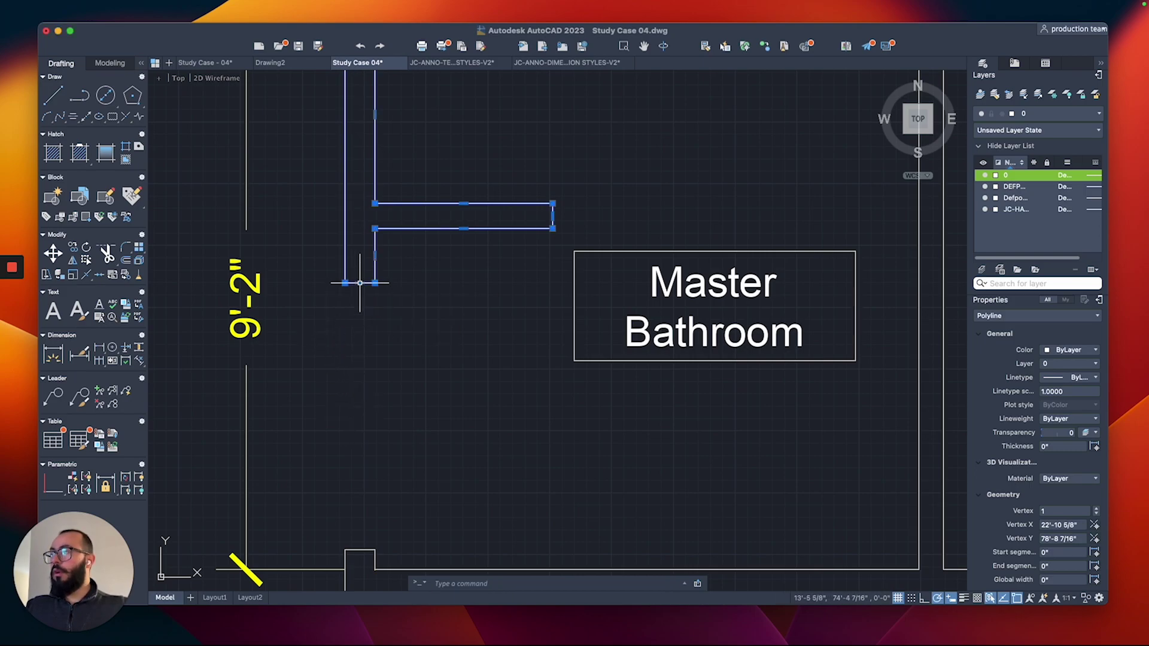
{"action": "left_click", "coordinate": [359, 283]}
{"action": "left_click", "coordinate": [359, 264]}
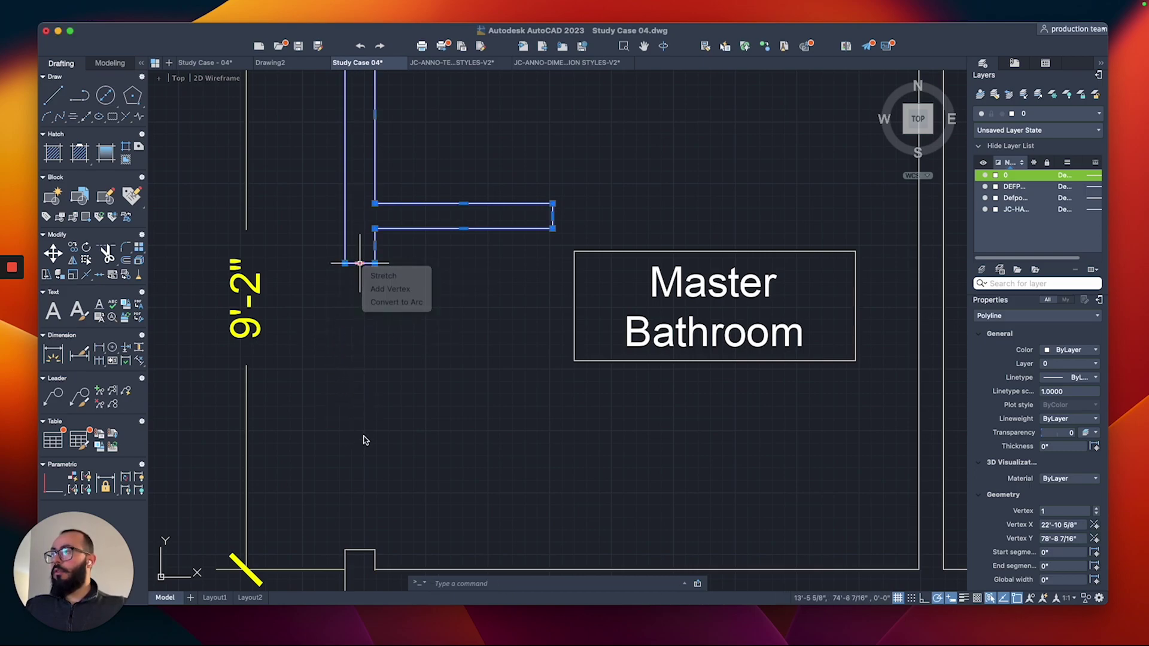
{"action": "key", "text": "Escape"}
Stretch the wall end below the Master Bathroom's window opening up by 4".
{"action": "left_click", "coordinate": [350, 556]}
{"action": "left_click", "coordinate": [365, 541]}
{"action": "left_click", "coordinate": [359, 549]}
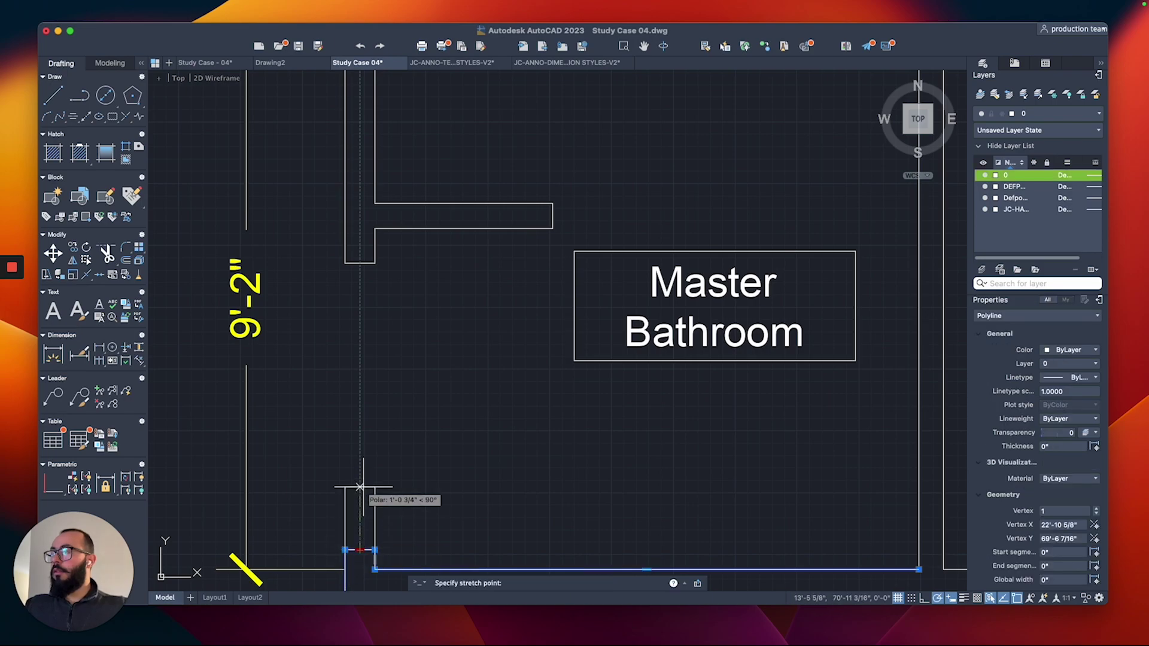
{"action": "type", "text": "4"}
{"action": "key", "text": "Return"}
{"action": "scroll", "coordinate": [345, 444], "scroll_direction": "down", "scroll_amount": 2}
{"action": "middle_click_drag", "start_coordinate": [341, 441], "coordinate": [386, 372]}
{"action": "key", "text": "Escape"}
Add linear dimensions to the Master Bathroom's window opening and to the wall between the opening and the partition stub.
{"action": "key", "text": "space"}
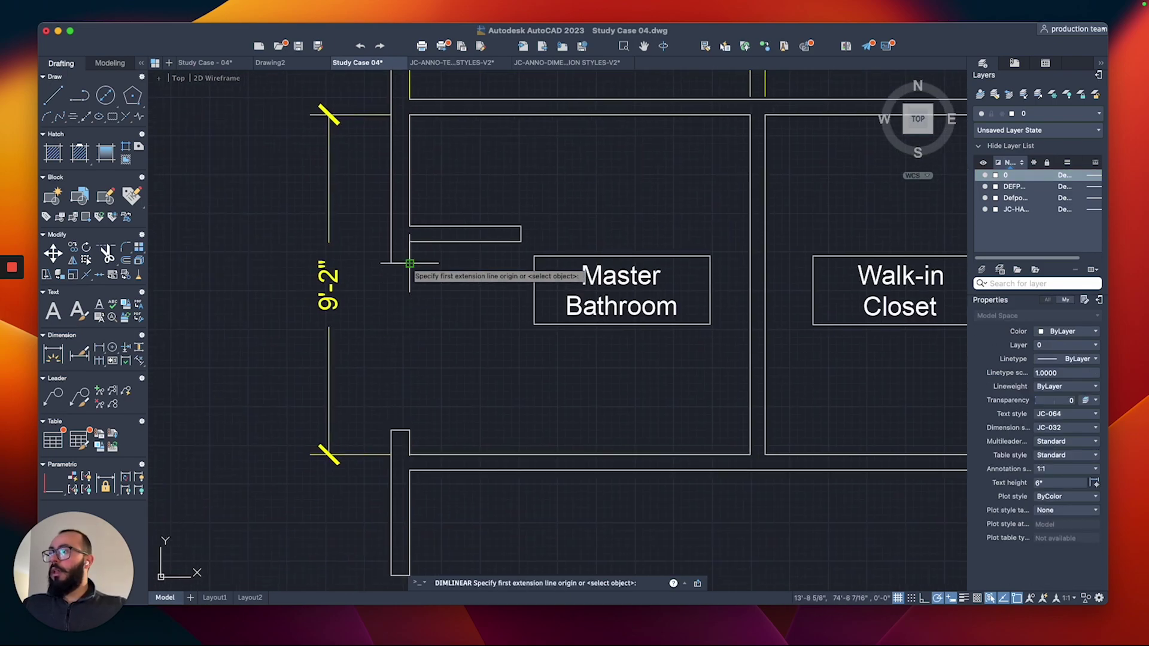
{"action": "left_click", "coordinate": [409, 263]}
{"action": "left_click", "coordinate": [410, 430]}
{"action": "left_click", "coordinate": [443, 389]}
{"action": "scroll", "coordinate": [410, 268], "scroll_direction": "up", "scroll_amount": 2}
{"action": "key", "text": "space"}
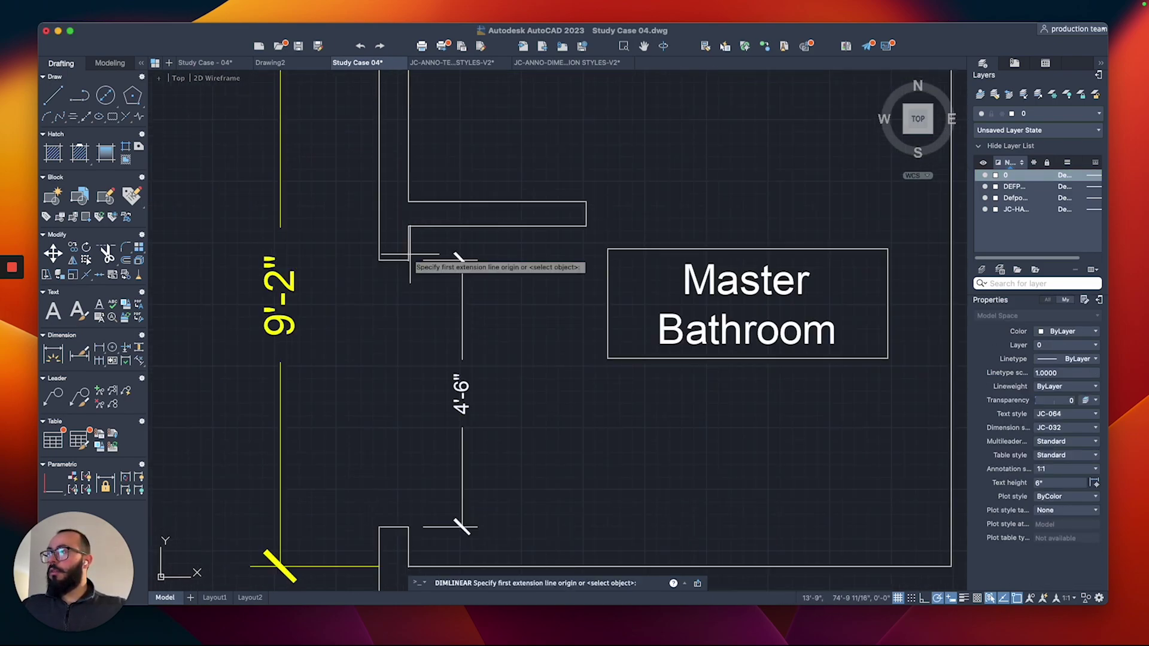
{"action": "left_click", "coordinate": [409, 260]}
{"action": "left_click", "coordinate": [409, 227]}
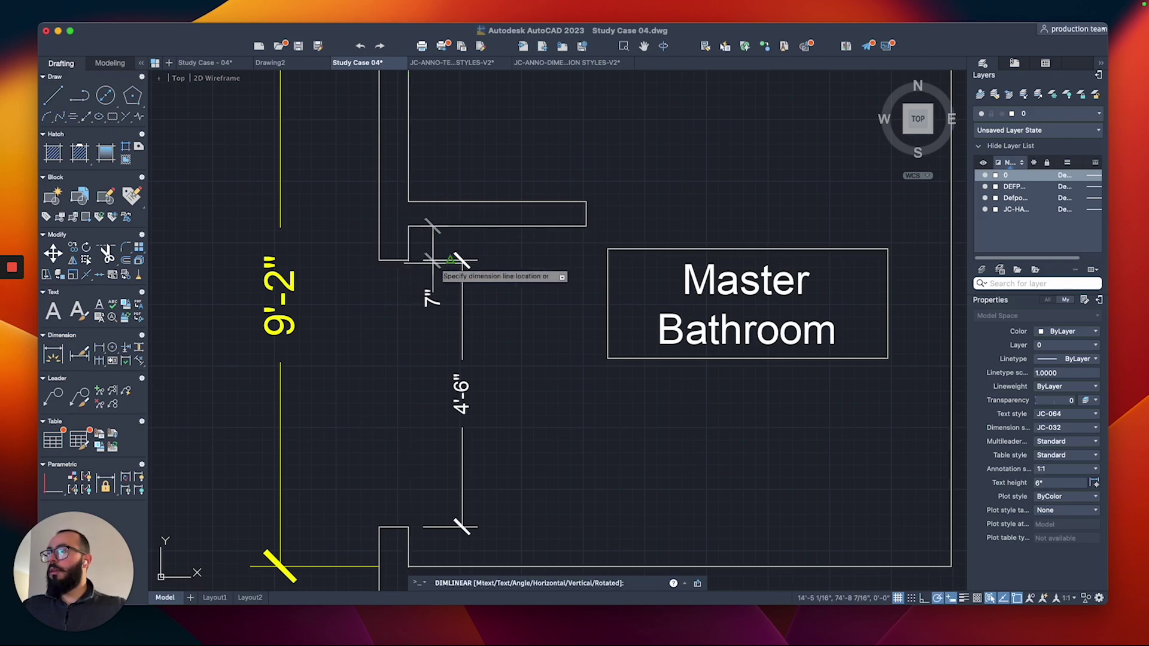
{"action": "left_click", "coordinate": [510, 267]}
Add a linear dimension between the room's lower inner corner and the lower edge of the window opening.
{"action": "scroll", "coordinate": [487, 297], "scroll_direction": "down", "scroll_amount": 2}
{"action": "scroll", "coordinate": [438, 508], "scroll_direction": "up", "scroll_amount": 2}
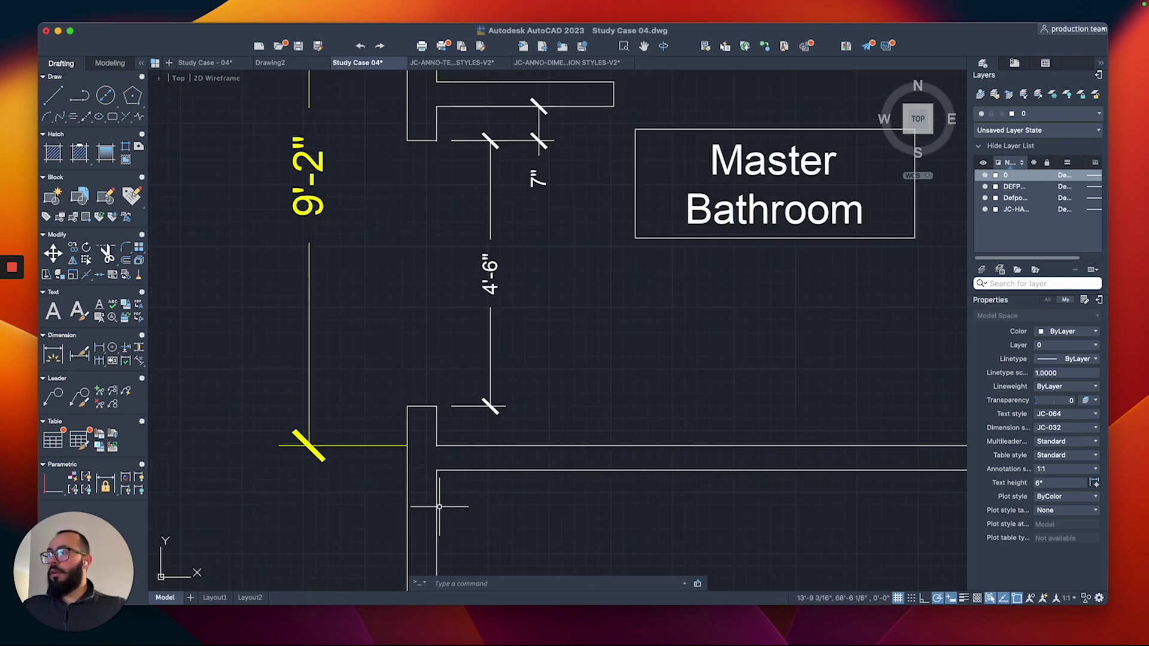
{"action": "key", "text": "space"}
{"action": "left_click", "coordinate": [436, 446]}
{"action": "left_click", "coordinate": [436, 406]}
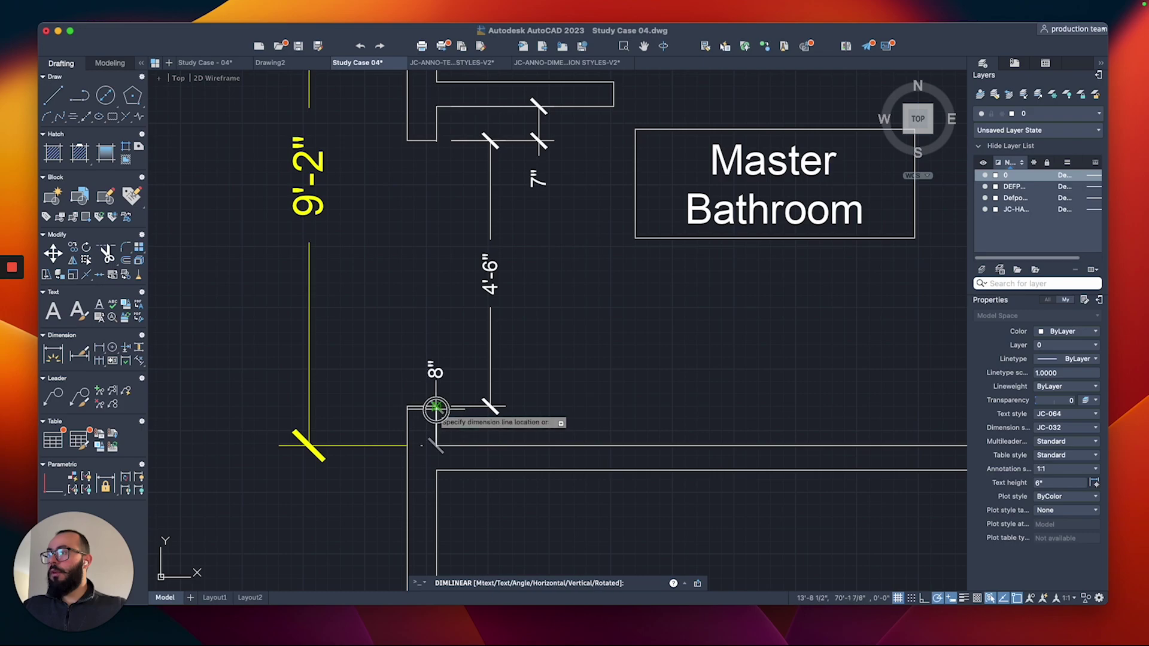
{"action": "left_click", "coordinate": [538, 365]}
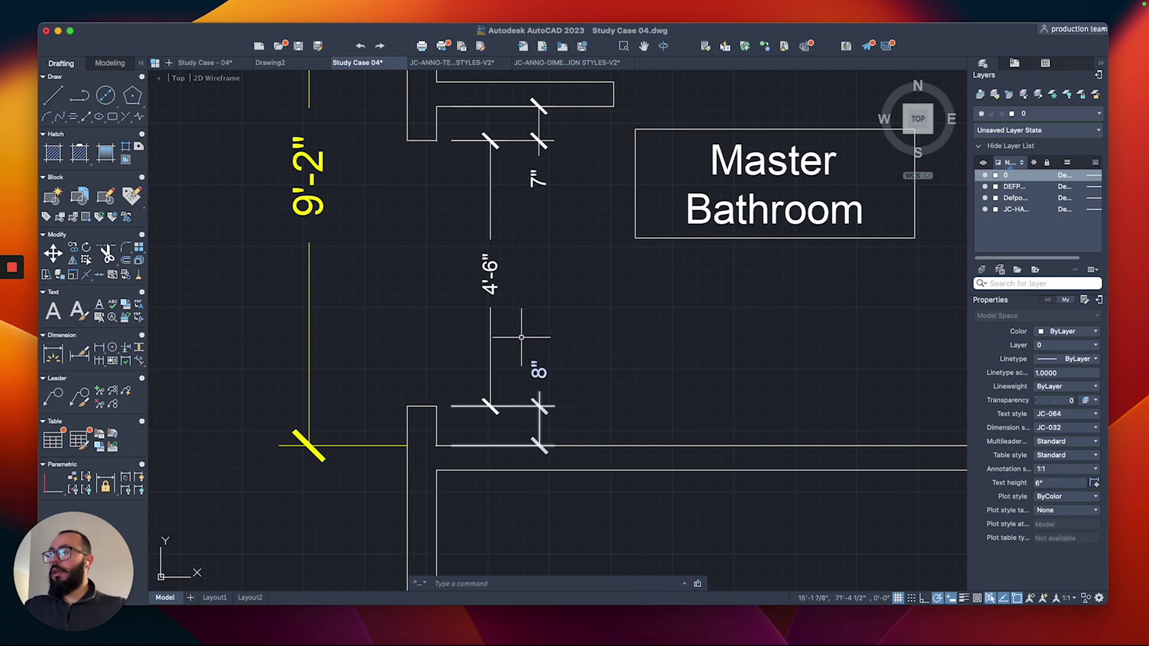
Stretch the upper wall end down 3" and the lower wall end up 3" to make the window opening 4' wide.
{"action": "left_click", "coordinate": [447, 129]}
{"action": "left_click", "coordinate": [357, 169]}
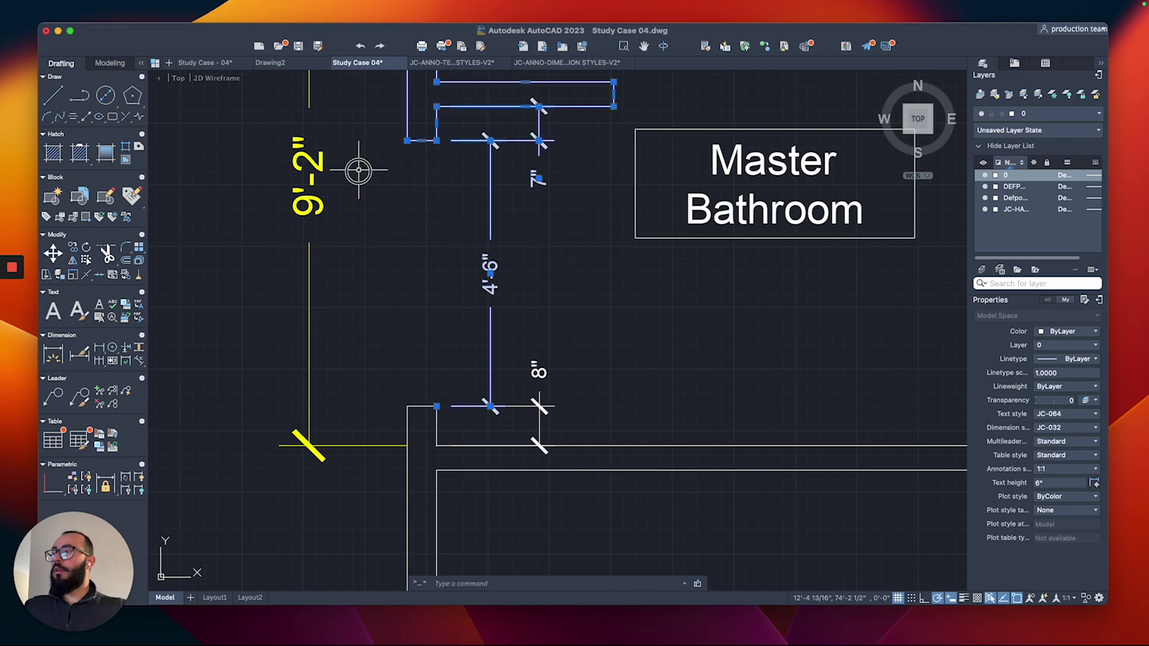
{"action": "left_click", "coordinate": [422, 156]}
{"action": "left_click", "coordinate": [417, 406]}
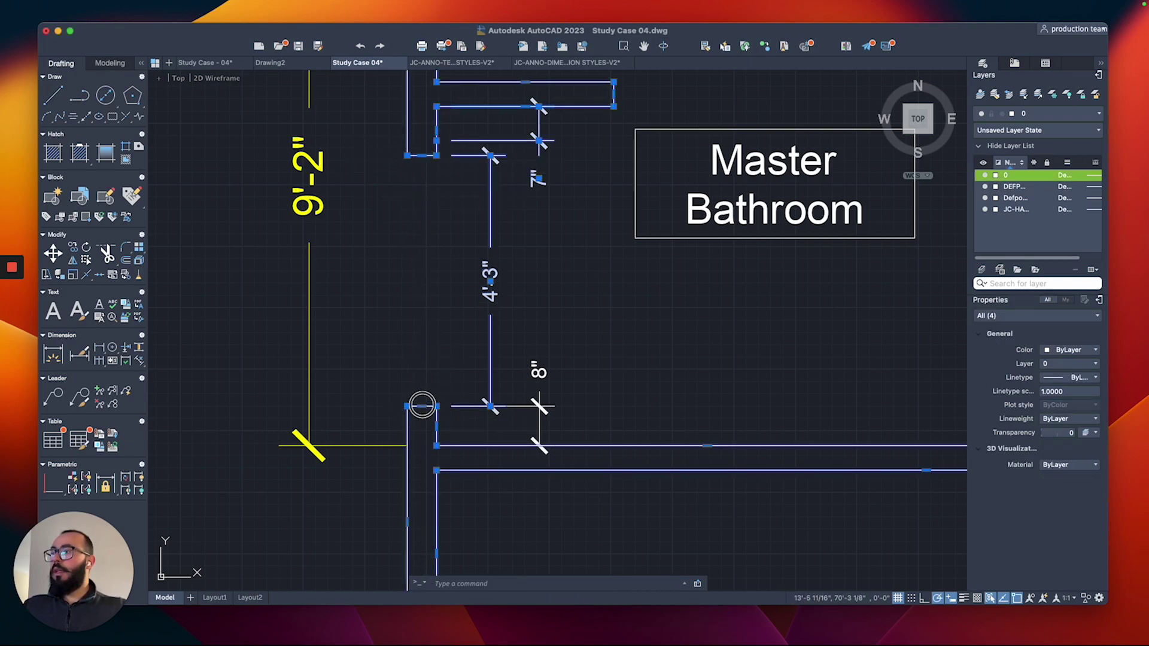
{"action": "left_click", "coordinate": [422, 406]}
{"action": "left_click", "coordinate": [421, 391]}
{"action": "key", "text": "Escape"}
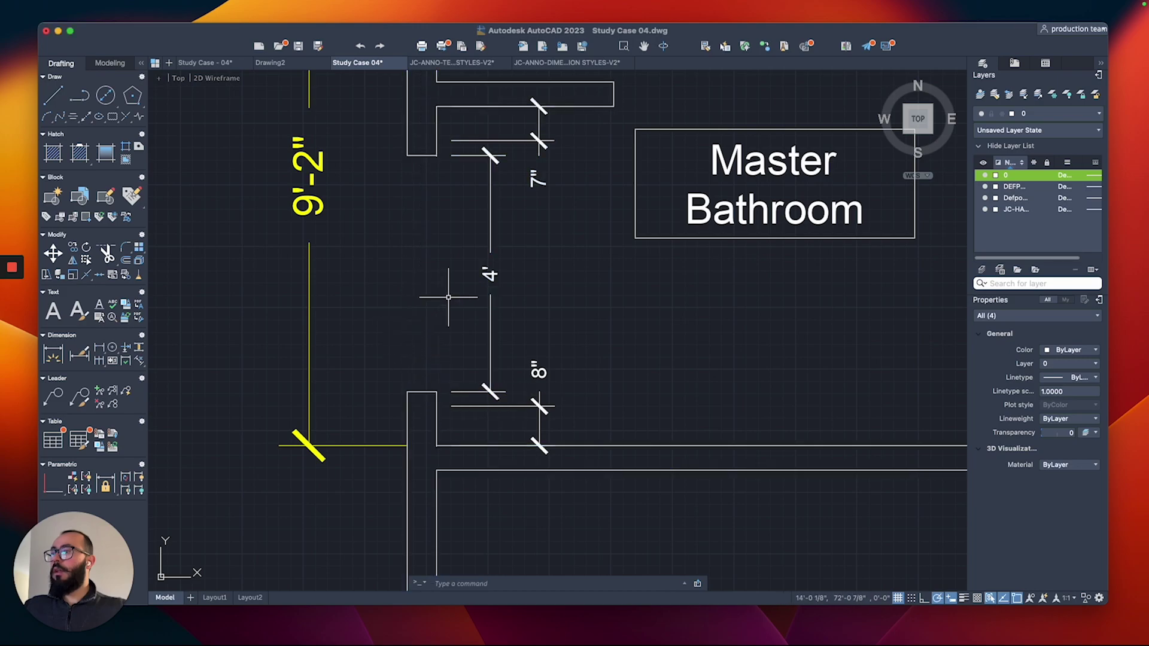
Stretch the dimensions above and below the window opening to the opening's new edges.
{"action": "left_click", "coordinate": [483, 134]}
{"action": "left_click", "coordinate": [477, 142]}
{"action": "left_click", "coordinate": [436, 141]}
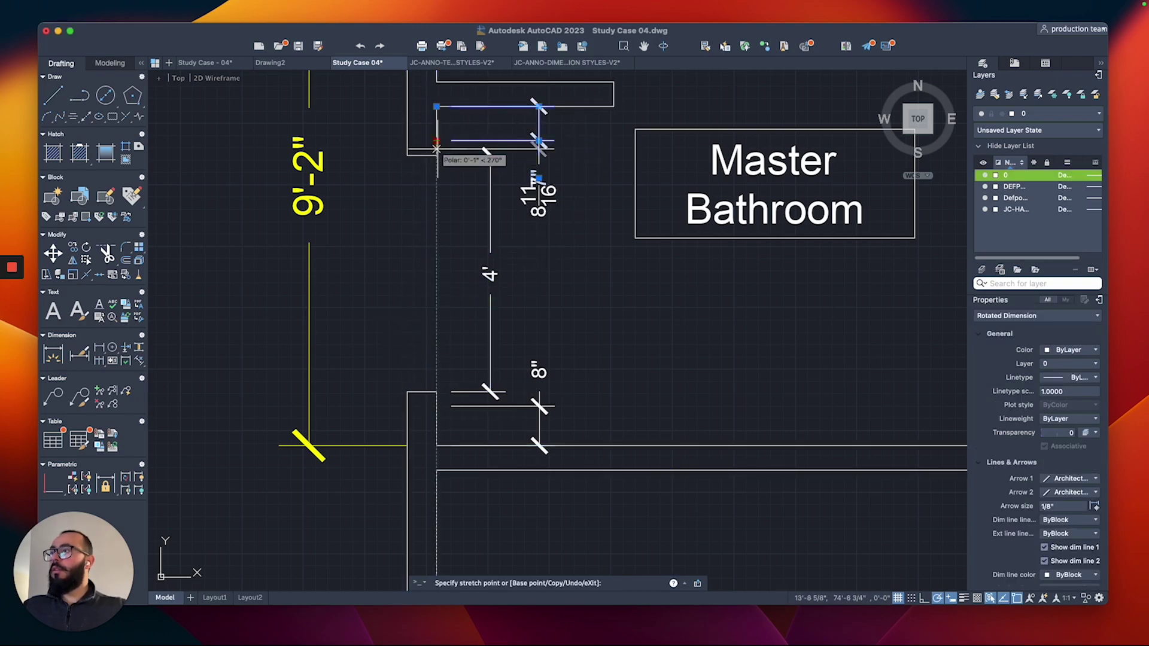
{"action": "left_click", "coordinate": [436, 155]}
{"action": "key", "text": "Escape"}
{"action": "left_click", "coordinate": [575, 390]}
{"action": "left_click", "coordinate": [476, 426]}
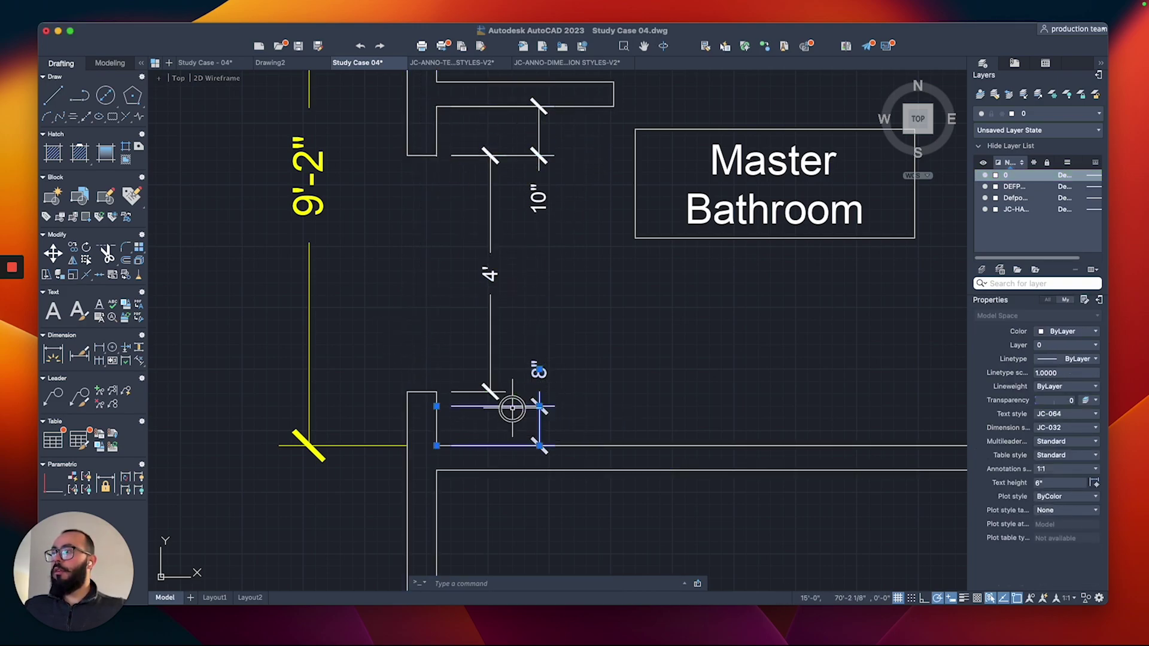
{"action": "left_click", "coordinate": [437, 407]}
{"action": "left_click", "coordinate": [436, 392]}
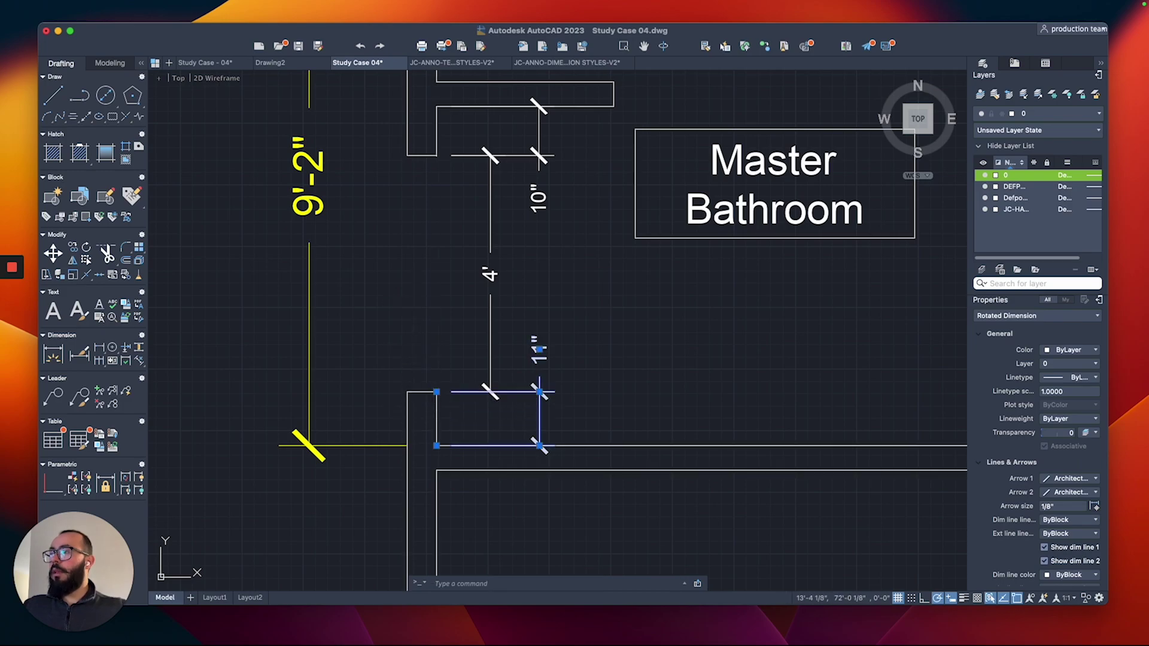
{"action": "key", "text": "Escape"}
Delete the three dimensions at the Master Bathroom's window opening.
{"action": "scroll", "coordinate": [500, 258], "scroll_direction": "down", "scroll_amount": 2}
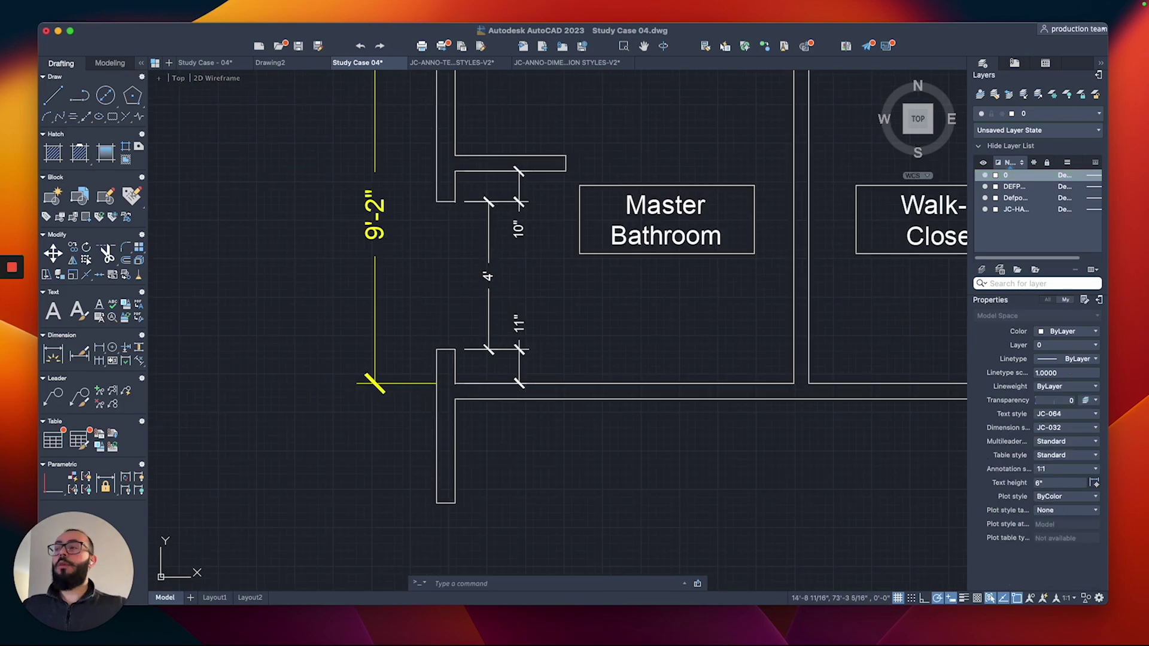
{"action": "middle_click_drag", "start_coordinate": [492, 245], "coordinate": [493, 325]}
{"action": "left_click", "coordinate": [534, 270]}
{"action": "left_click", "coordinate": [487, 440]}
{"action": "type", "text": "e"}
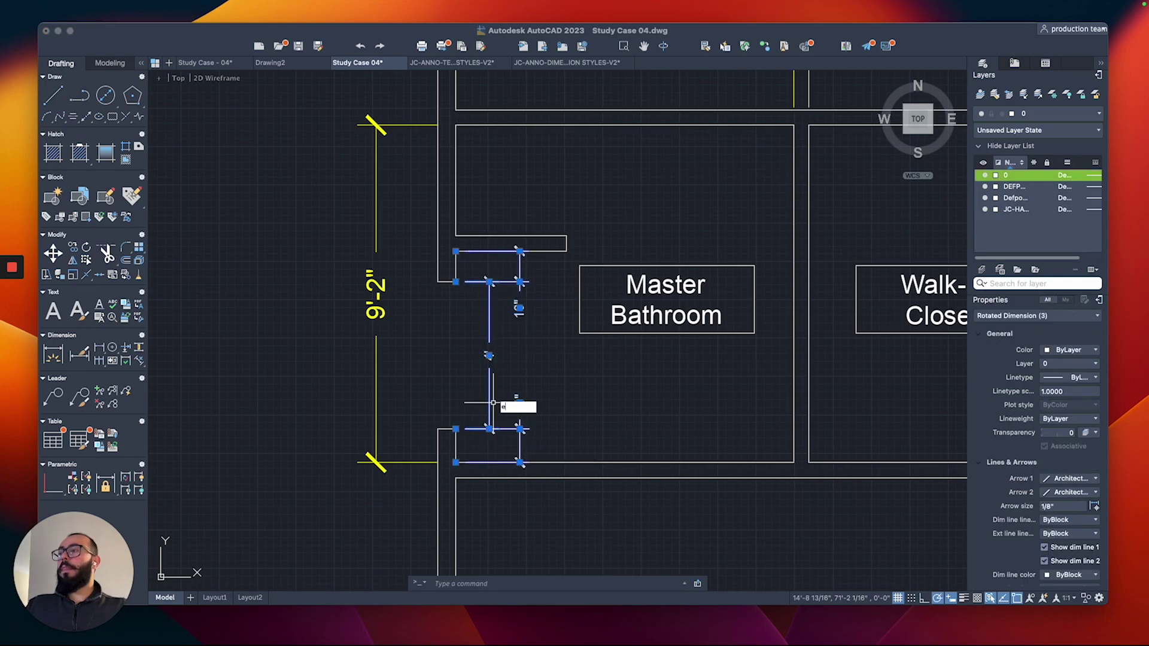
{"action": "key", "text": "Escape"}
{"action": "scroll", "coordinate": [494, 402], "scroll_direction": "down", "scroll_amount": 3}
{"action": "scroll", "coordinate": [483, 250], "scroll_direction": "up", "scroll_amount": 3}
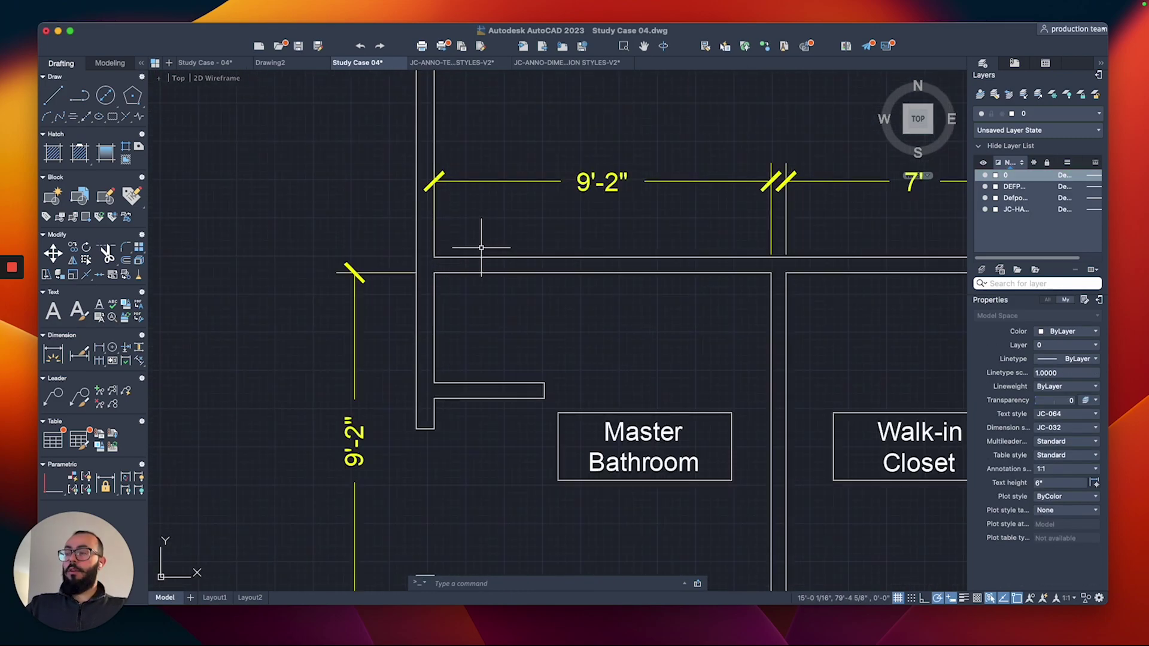
Draw a polyline across the Master Bathroom's upper wall at the wall's midpoint.
{"action": "type", "text": "pl"}
{"action": "key", "text": "Return"}
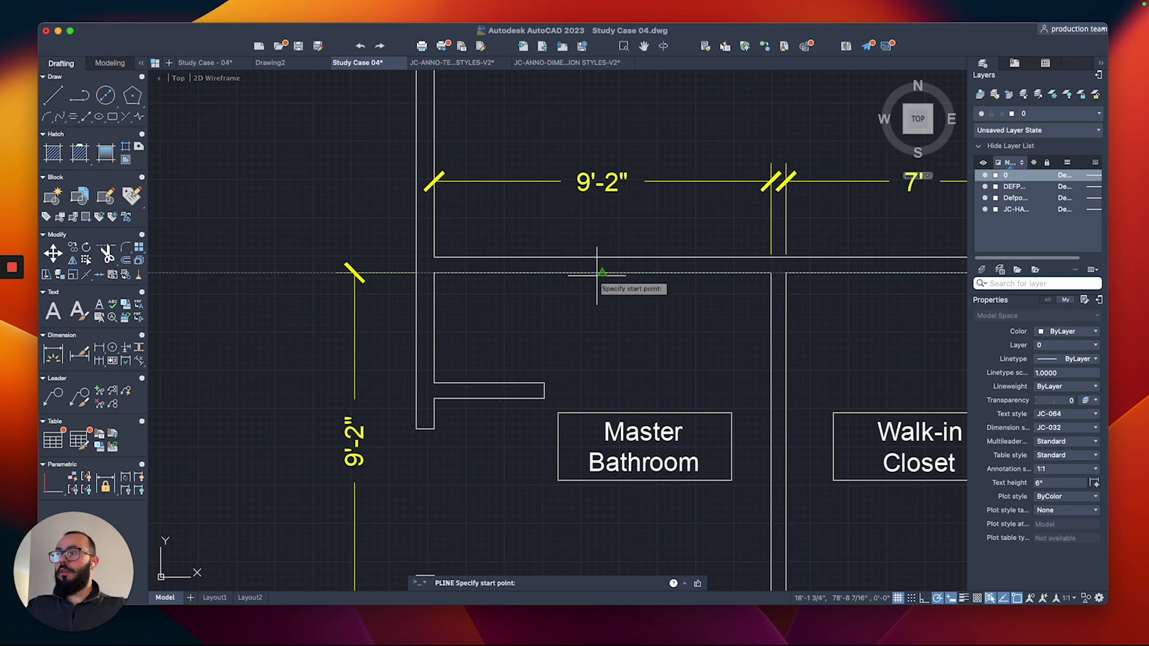
{"action": "middle_click_drag", "start_coordinate": [602, 272], "coordinate": [514, 273]}
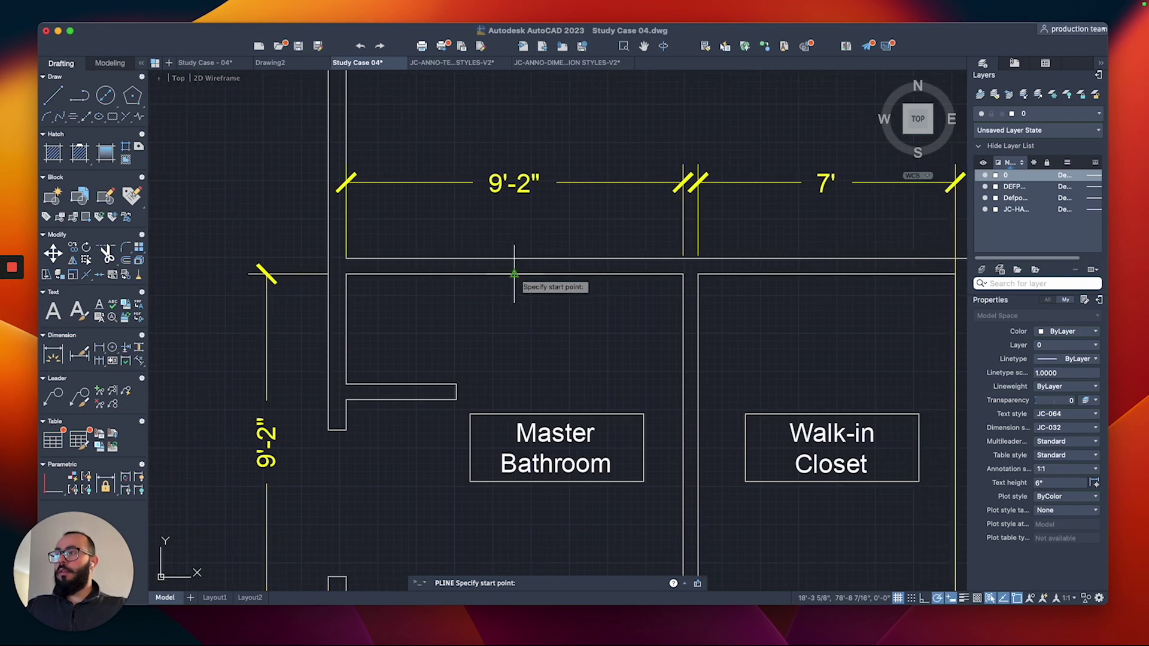
{"action": "left_click", "coordinate": [513, 274]}
{"action": "left_click", "coordinate": [513, 259]}
{"action": "key", "text": "Return"}
{"action": "scroll", "coordinate": [506, 241], "scroll_direction": "up", "scroll_amount": 2}
Offset the cross line 1'-4" to each side to mark the door opening's edges in the Master Bathroom's upper wall.
{"action": "type", "text": "o"}
{"action": "key", "text": "Return"}
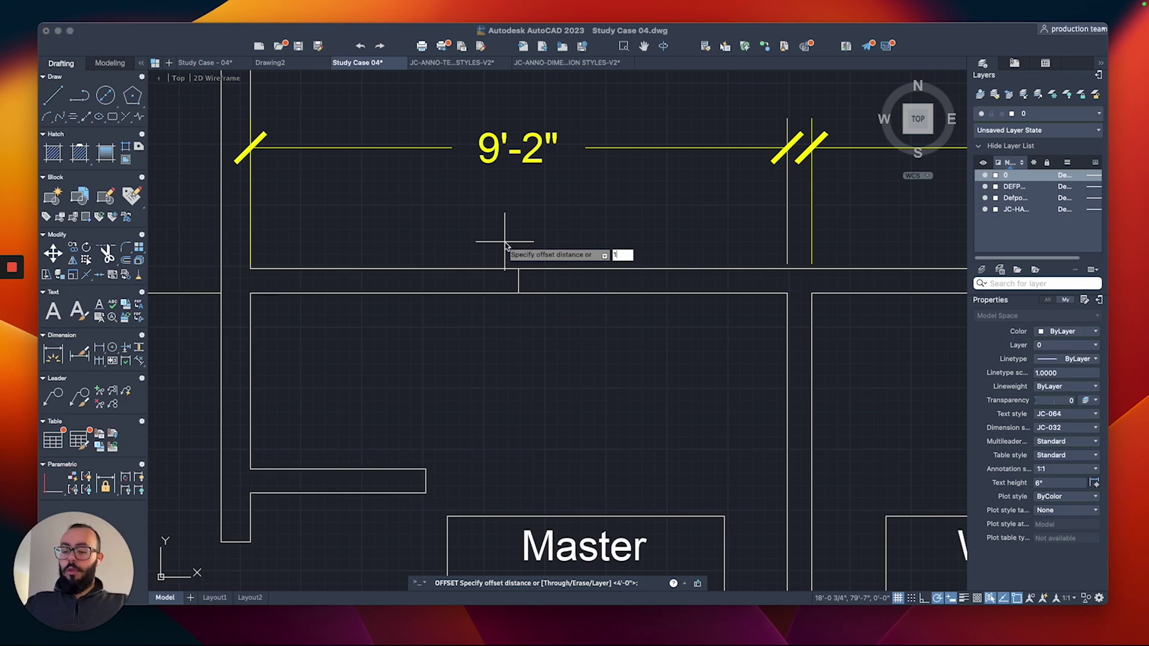
{"action": "type", "text": "1'4"}
{"action": "key", "text": "Return"}
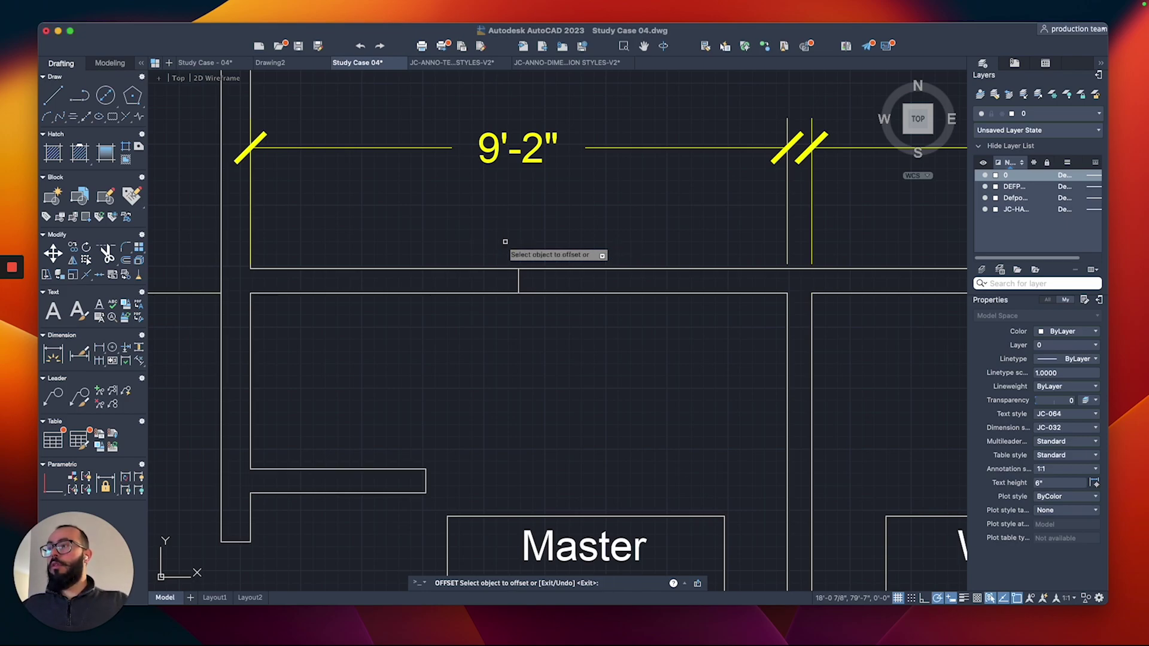
{"action": "left_click", "coordinate": [519, 278]}
{"action": "left_click", "coordinate": [519, 278]}
{"action": "left_click", "coordinate": [488, 277]}
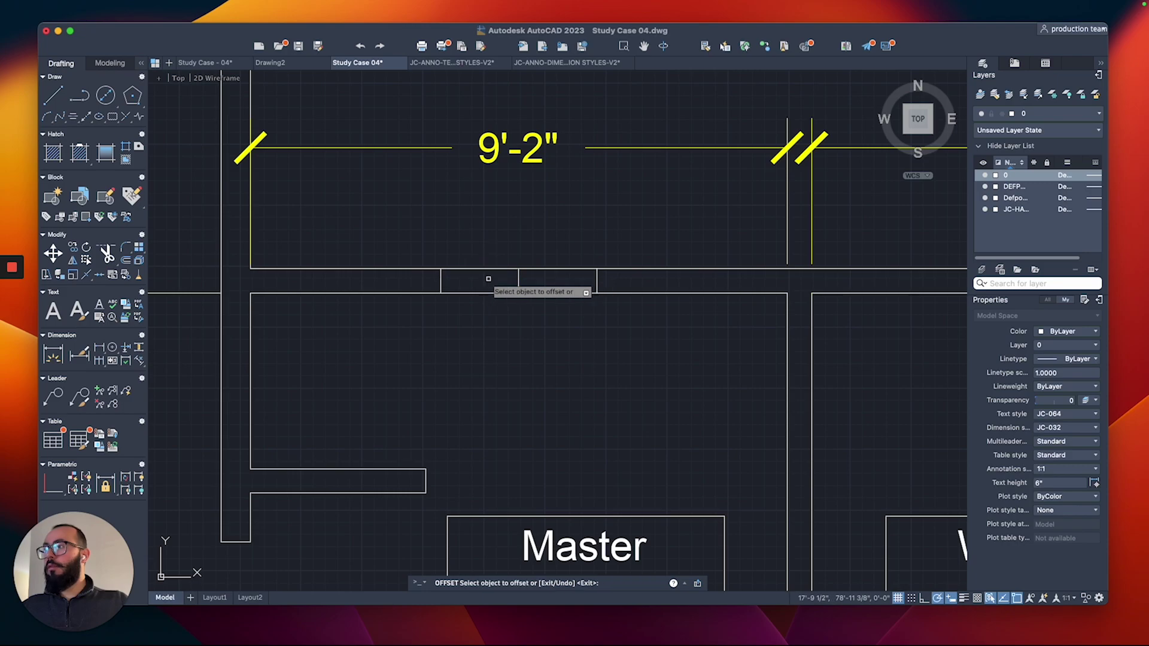
{"action": "key", "text": "Escape"}
Trim the wall lines and centre line between the two offset lines, and join the cut wall ends into polylines.
{"action": "type", "text": "tr"}
{"action": "key", "text": "Return"}
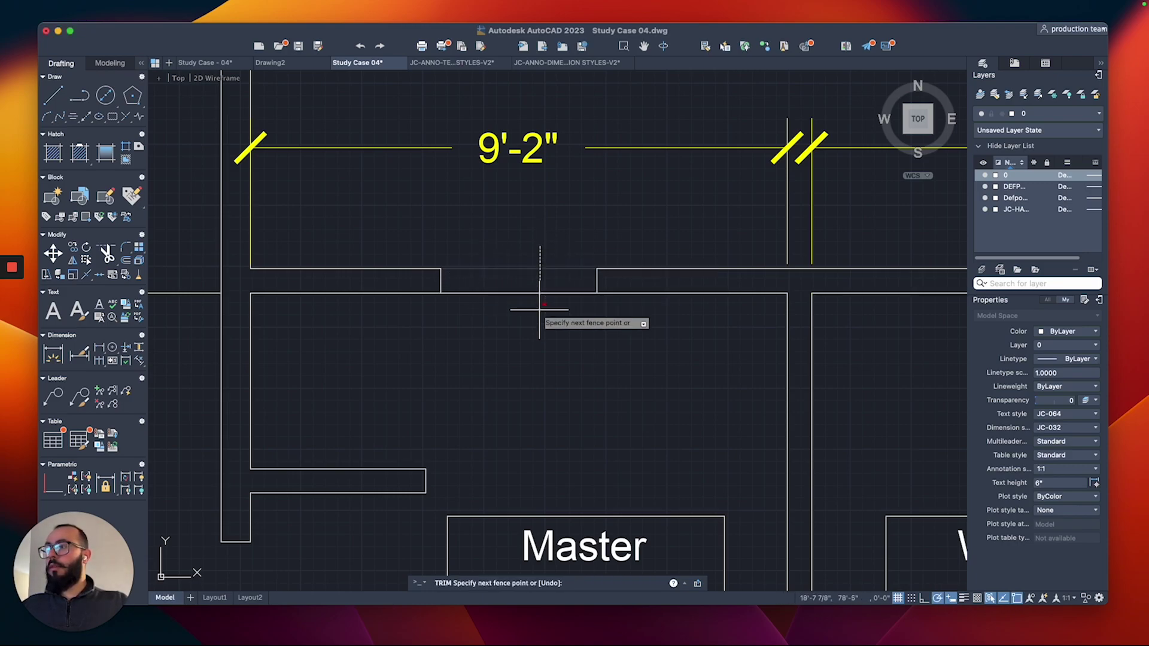
{"action": "left_click", "coordinate": [621, 247]}
{"action": "left_click", "coordinate": [380, 332]}
{"action": "key", "text": "Escape"}
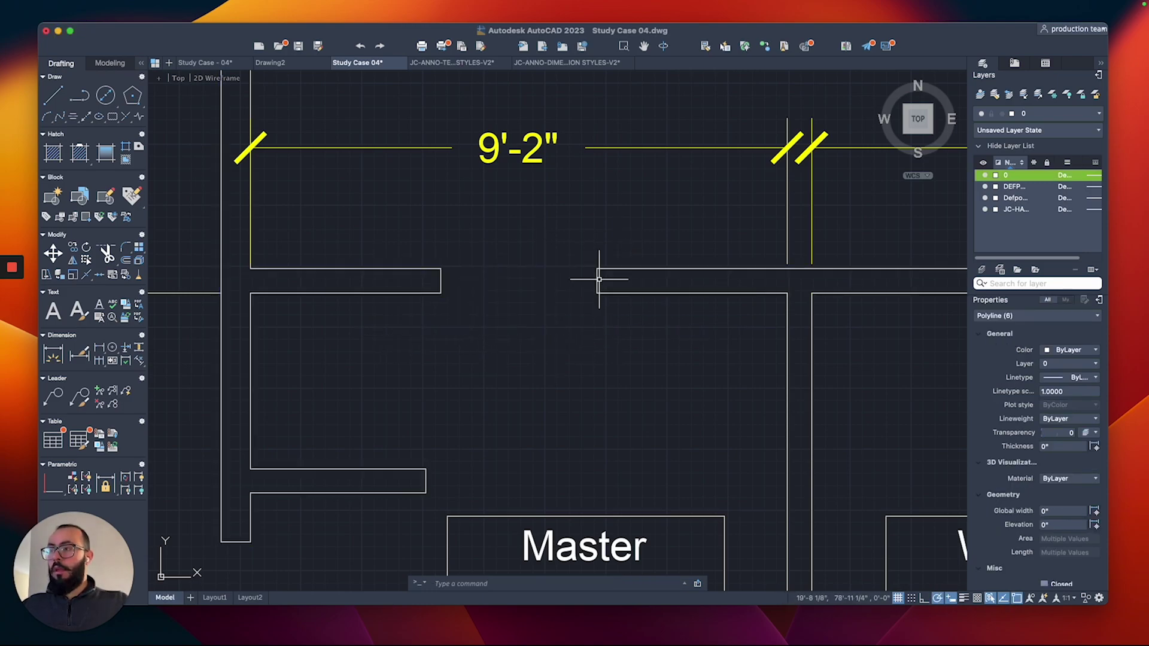
Stretch the wall end on the closet side of the Master Bathroom door opening a few inches toward the Walk-in Closet.
{"action": "left_click", "coordinate": [596, 290]}
{"action": "middle_click_drag", "start_coordinate": [650, 277], "coordinate": [634, 254]}
{"action": "left_click", "coordinate": [877, 303]}
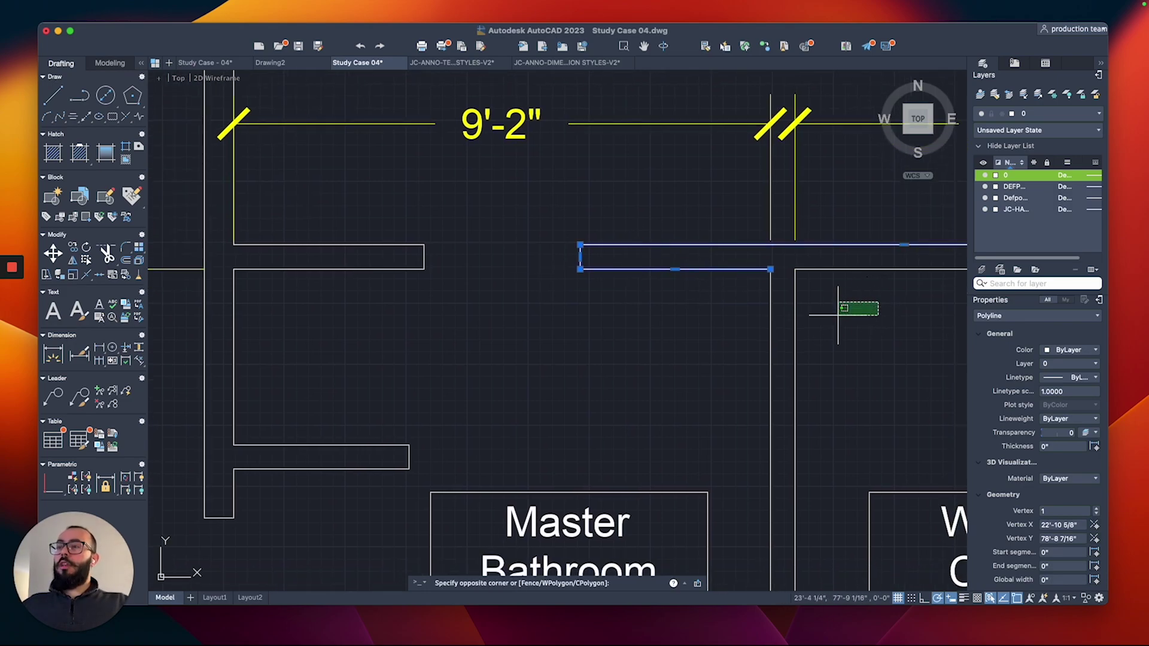
{"action": "left_click", "coordinate": [714, 343]}
{"action": "key", "text": "Escape"}
{"action": "left_click", "coordinate": [596, 262]}
{"action": "left_click", "coordinate": [549, 259]}
{"action": "scroll", "coordinate": [585, 261], "scroll_direction": "up", "scroll_amount": 2}
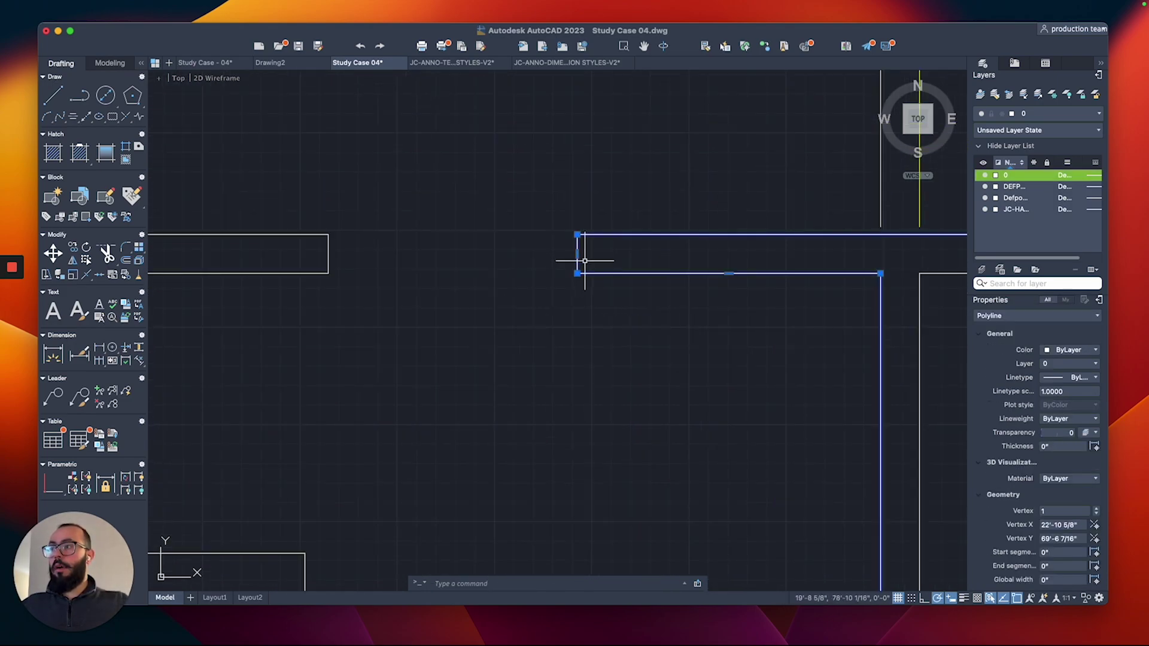
{"action": "left_click", "coordinate": [577, 254]}
{"action": "right_click", "coordinate": [617, 253]}
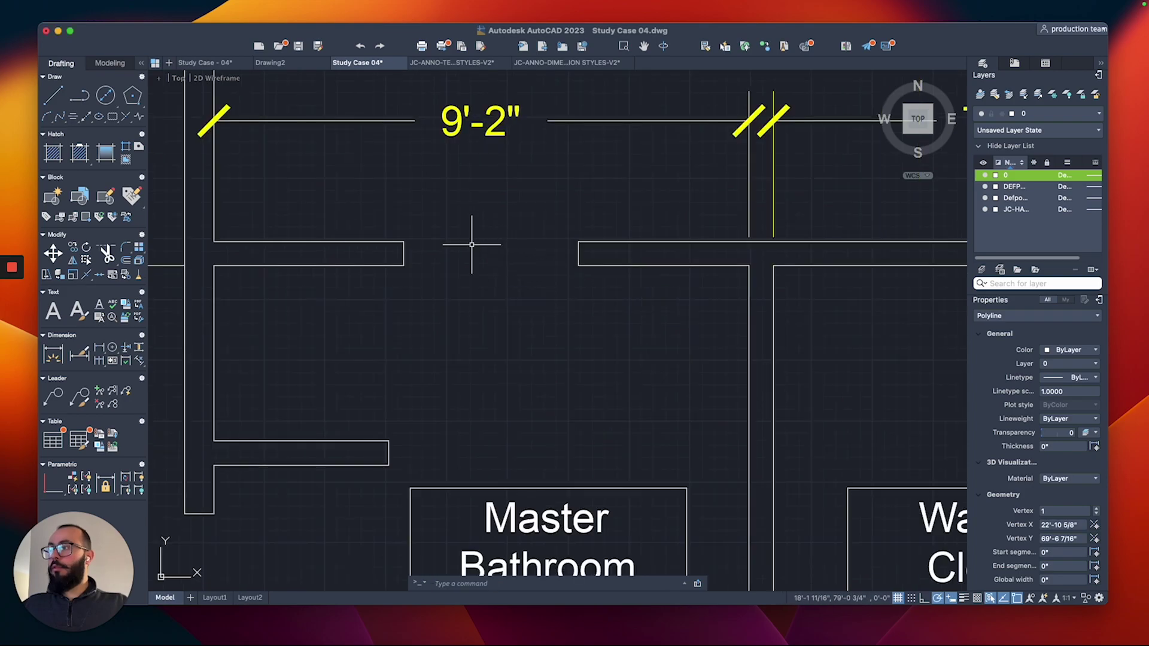
Stretch the wall end on the exterior-wall side of the door opening toward the closet by the same amount.
{"action": "left_click", "coordinate": [469, 244]}
{"action": "left_click", "coordinate": [359, 281]}
{"action": "left_click", "coordinate": [404, 253]}
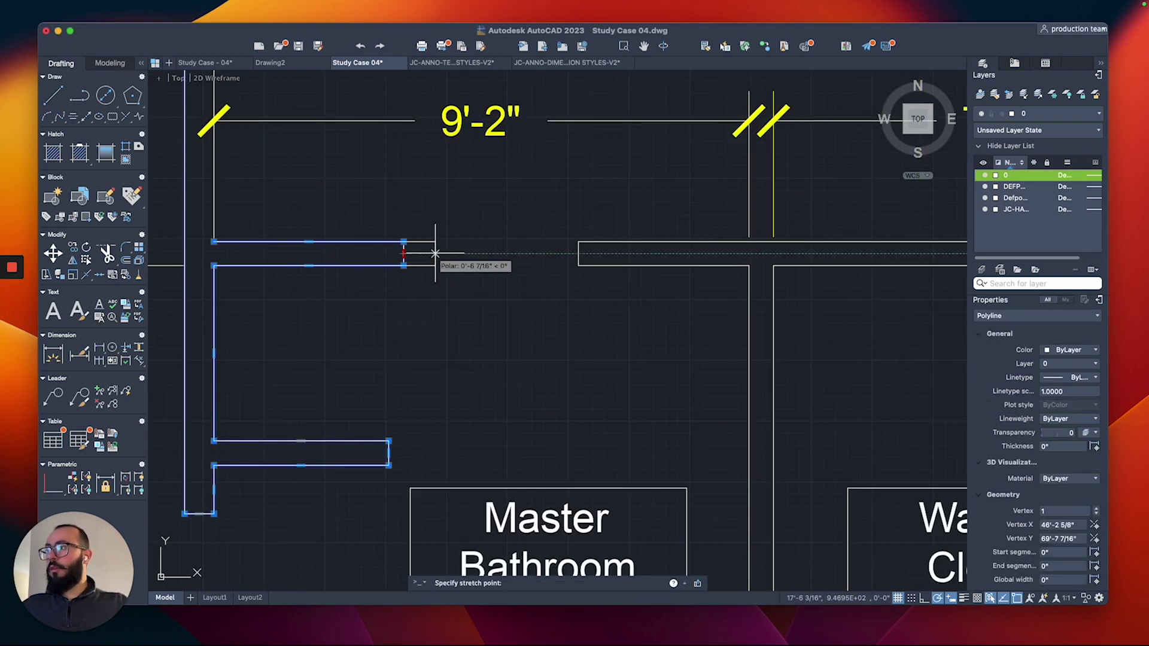
{"action": "left_click", "coordinate": [423, 253]}
Stretch both wall ends further toward the closet, placing the 2'-8" opening 2'-7" from the Master Bathroom's closet-side wall.
{"action": "left_click", "coordinate": [604, 242]}
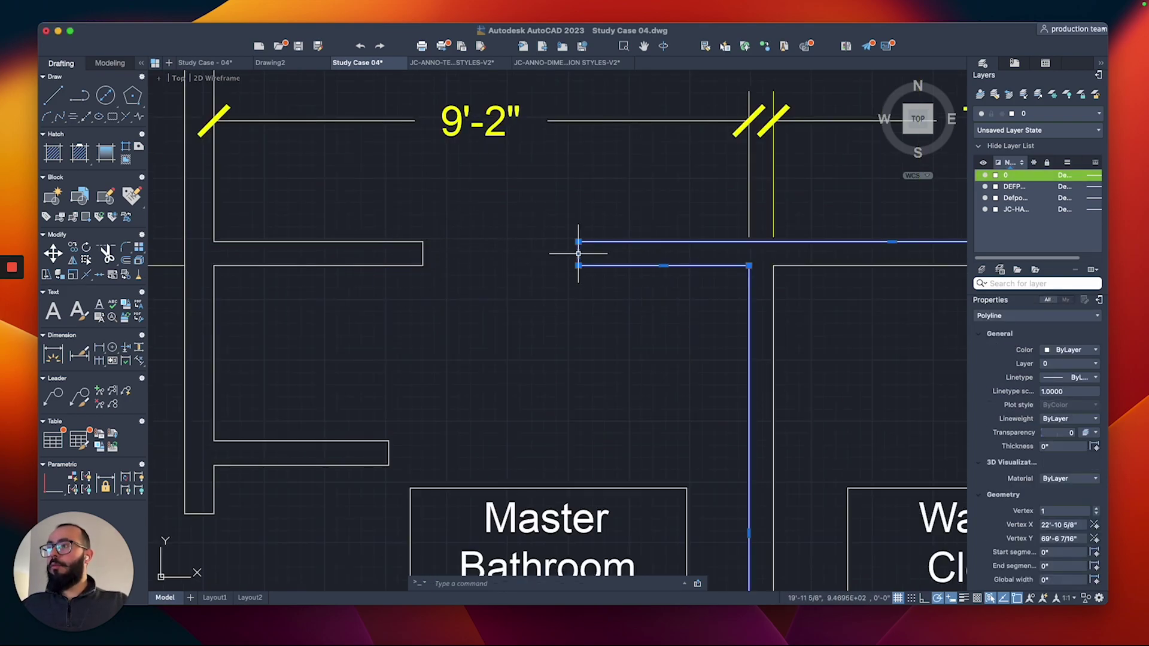
{"action": "left_click", "coordinate": [577, 253]}
{"action": "left_click", "coordinate": [598, 254]}
{"action": "left_click", "coordinate": [423, 254]}
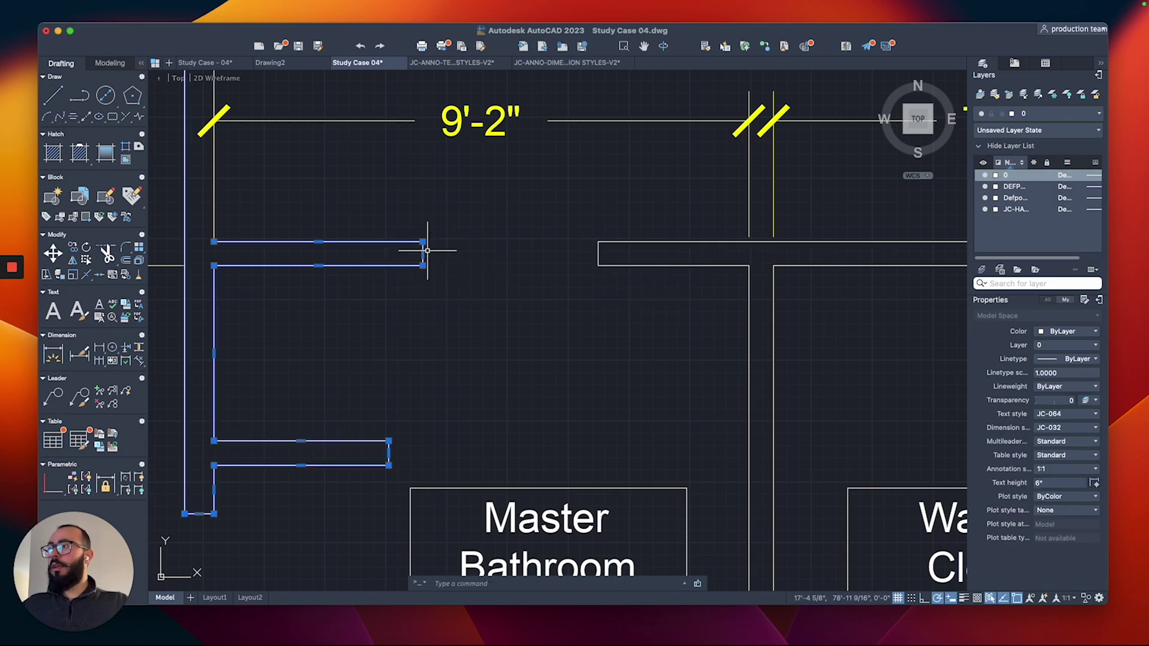
{"action": "left_click", "coordinate": [423, 254]}
{"action": "key", "text": "Escape"}
Add linear dimensions from the closet-side wall corner to the door opening and across the opening's width.
{"action": "type", "text": "dli"}
{"action": "key", "text": "Return"}
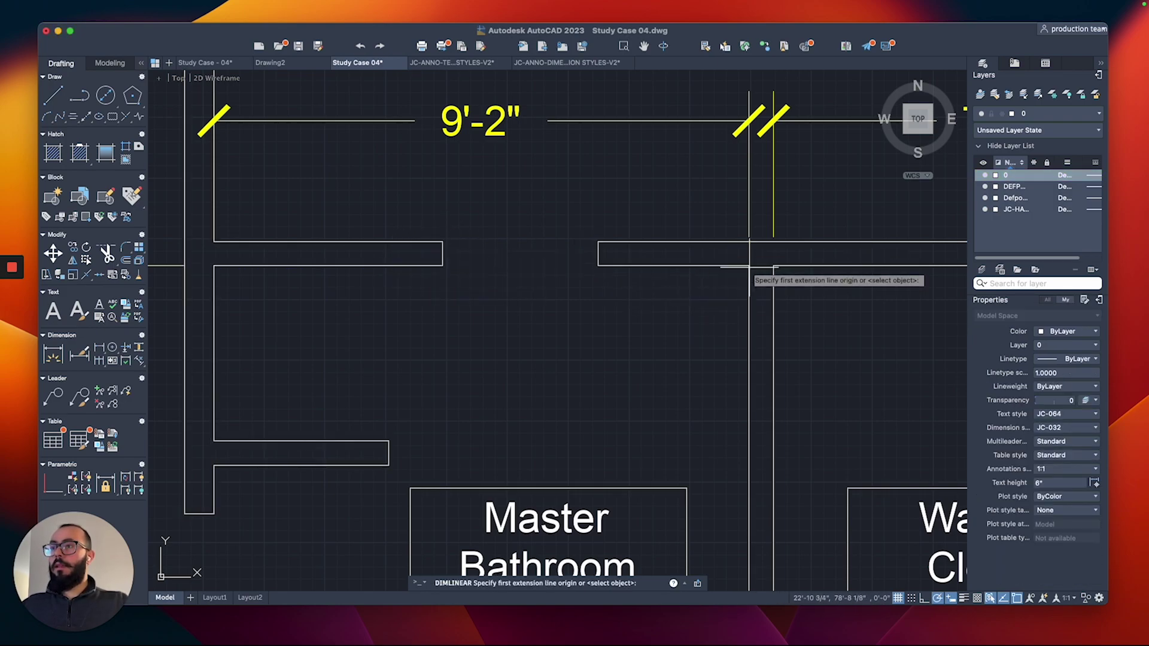
{"action": "left_click", "coordinate": [748, 265]}
{"action": "left_click", "coordinate": [598, 265]}
{"action": "left_click", "coordinate": [594, 327]}
{"action": "key", "text": "Return"}
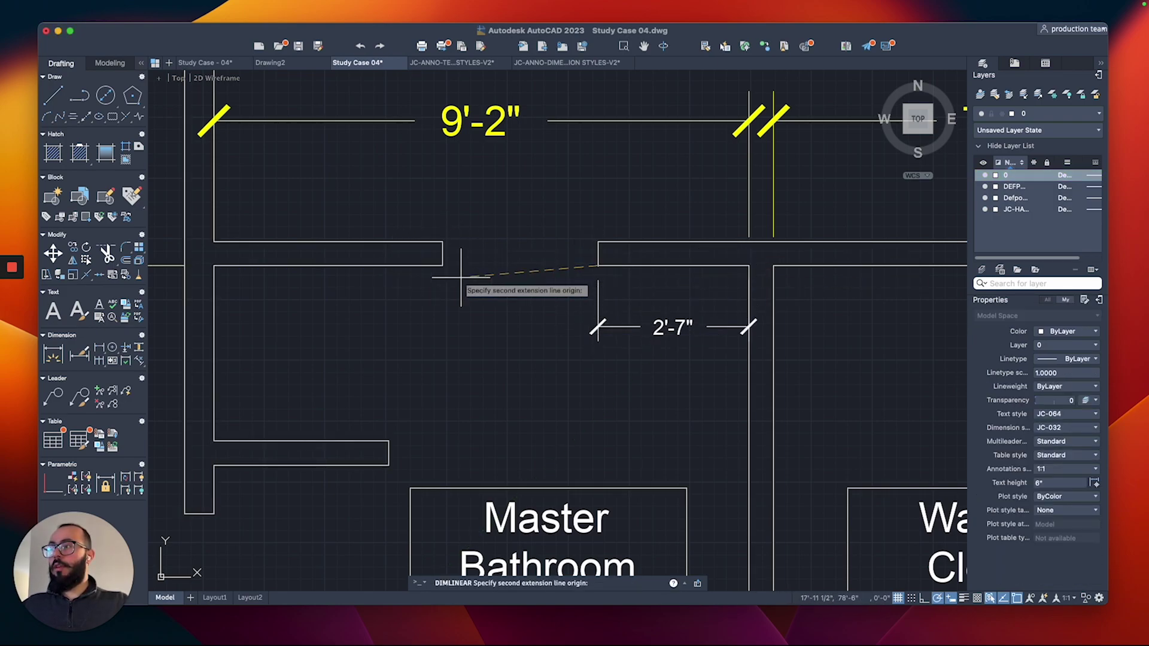
{"action": "left_click", "coordinate": [442, 265]}
{"action": "left_click", "coordinate": [598, 265]}
{"action": "left_click", "coordinate": [597, 327]}
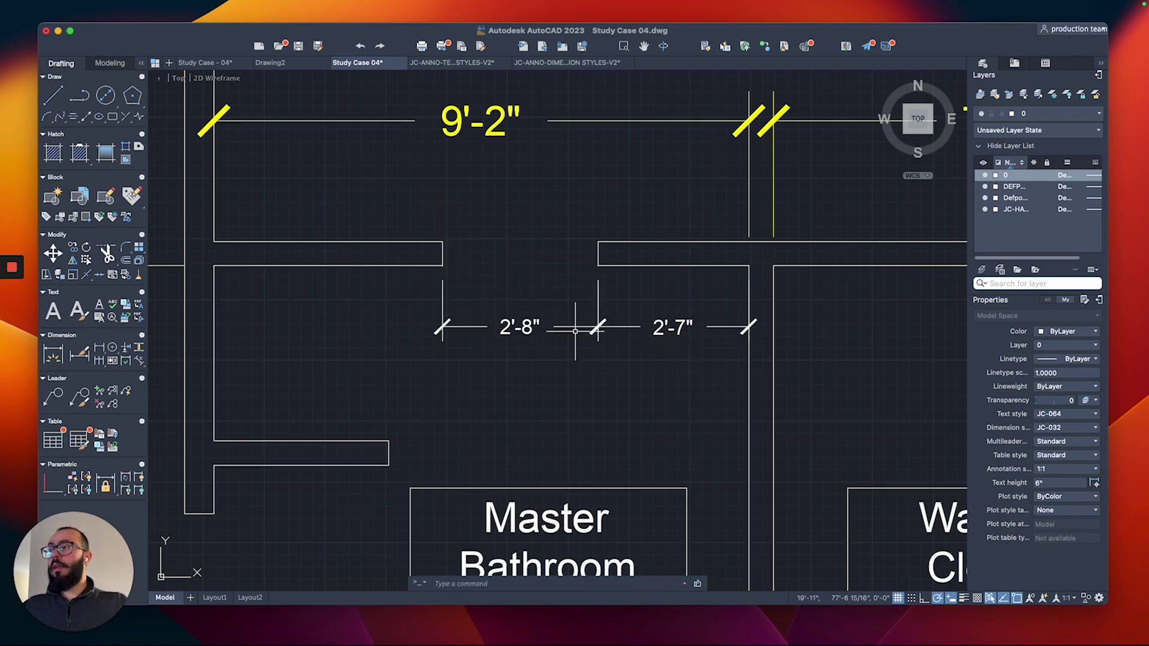
{"action": "key", "text": "Return"}
{"action": "left_click", "coordinate": [441, 266]}
{"action": "left_click", "coordinate": [226, 264]}
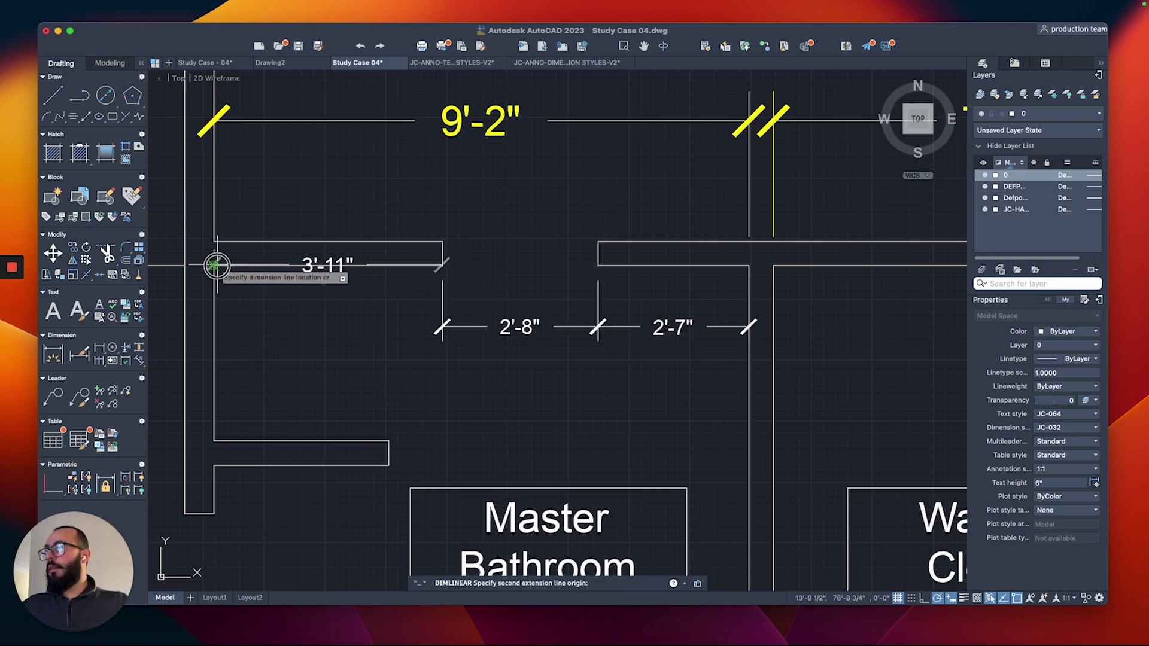
{"action": "key", "text": "Escape"}
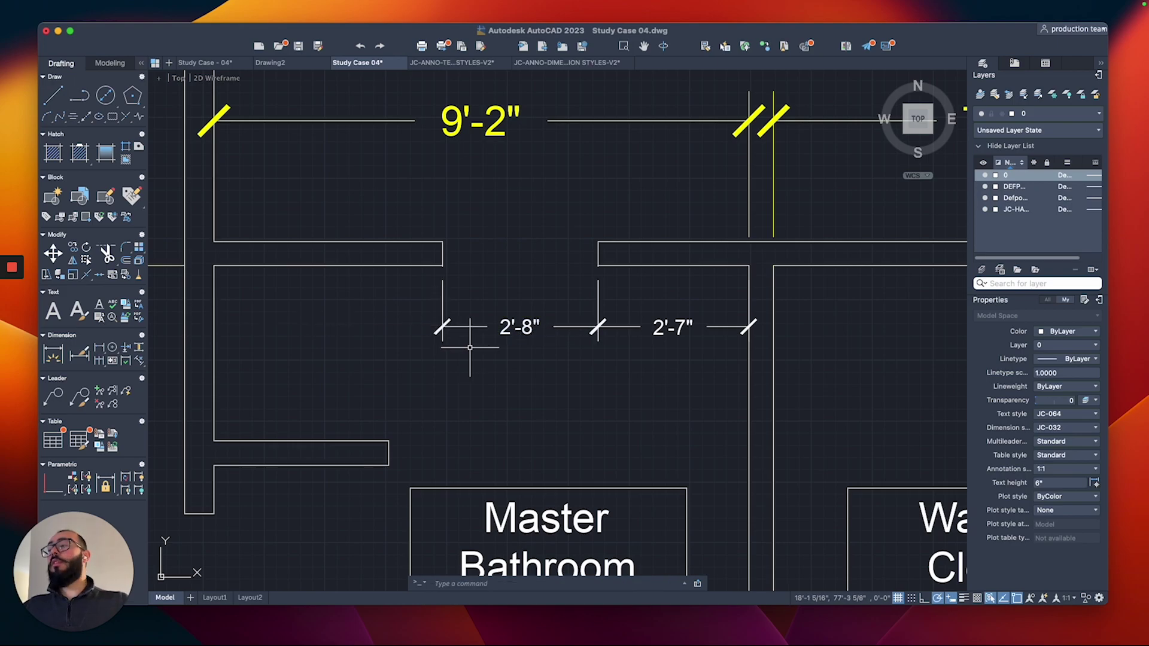
Delete the two linear dimensions at the Master Bathroom's door opening.
{"action": "left_click_drag", "start_coordinate": [685, 335], "coordinate": [533, 277]}
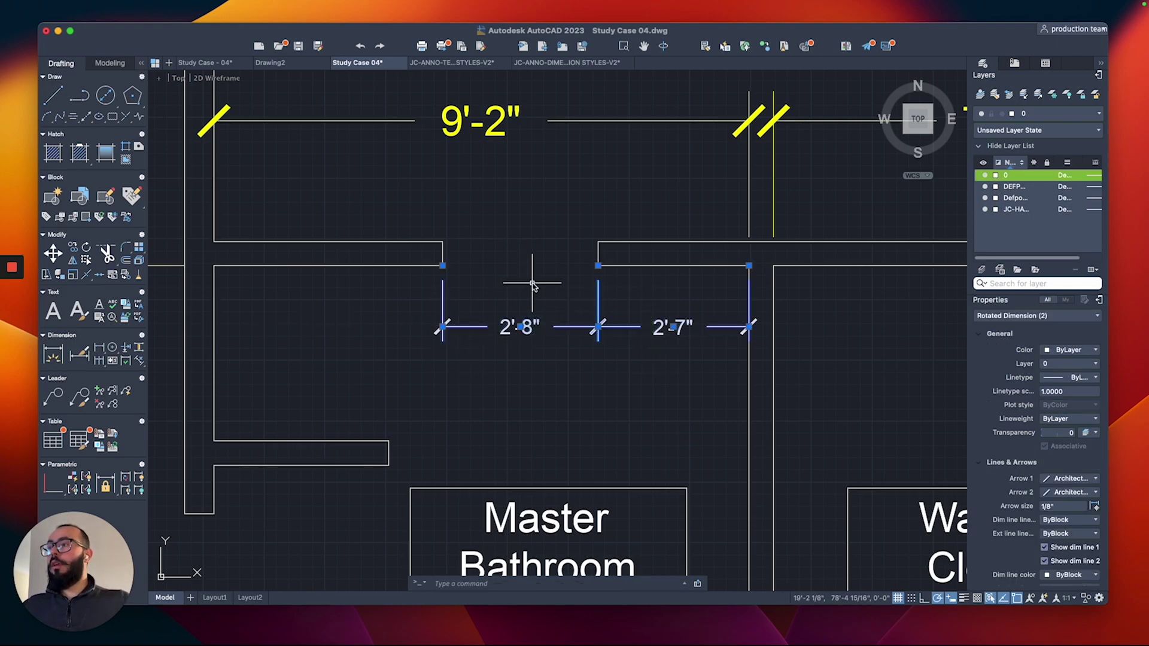
{"action": "key", "text": "Delete"}
Move the extension line origin of the Walk-in Closet's 7' dimension up to the closet's upper inner corner.
{"action": "scroll", "coordinate": [533, 277], "scroll_direction": "down", "scroll_amount": 5}
{"action": "middle_click_drag", "start_coordinate": [501, 241], "coordinate": [523, 320]}
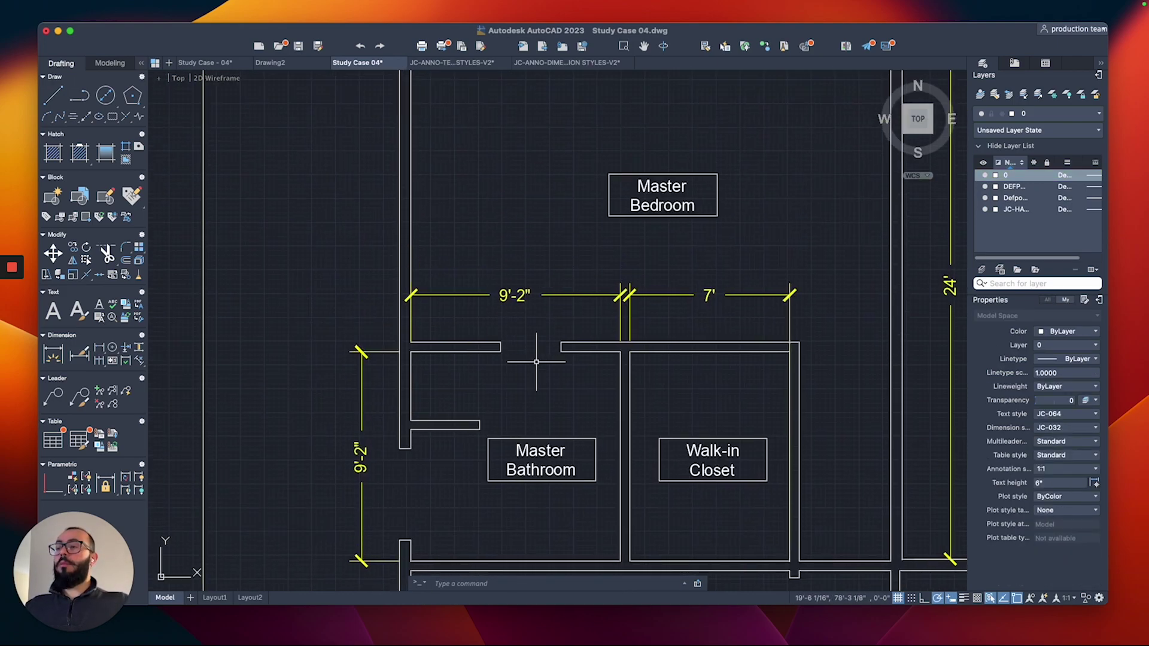
{"action": "middle_click_drag", "start_coordinate": [536, 362], "coordinate": [418, 279]}
{"action": "scroll", "coordinate": [751, 332], "scroll_direction": "up", "scroll_amount": 3}
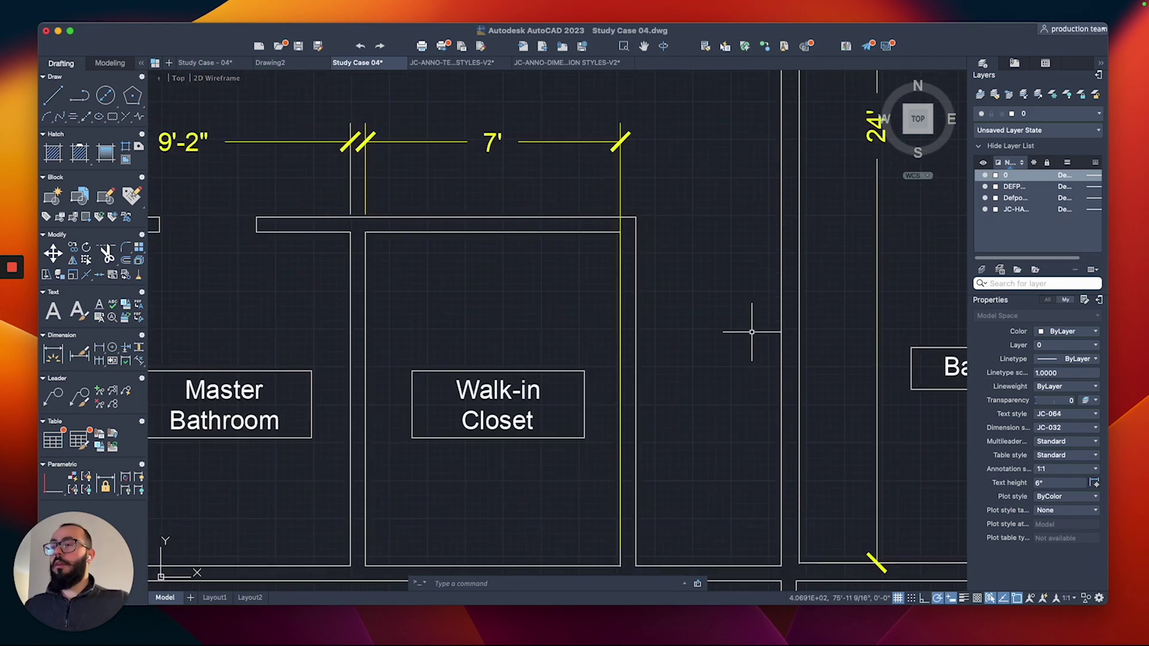
{"action": "middle_click_drag", "start_coordinate": [636, 298], "coordinate": [638, 341]}
{"action": "left_click", "coordinate": [650, 214]}
{"action": "left_click", "coordinate": [592, 218]}
{"action": "scroll", "coordinate": [624, 268], "scroll_direction": "down", "scroll_amount": 4}
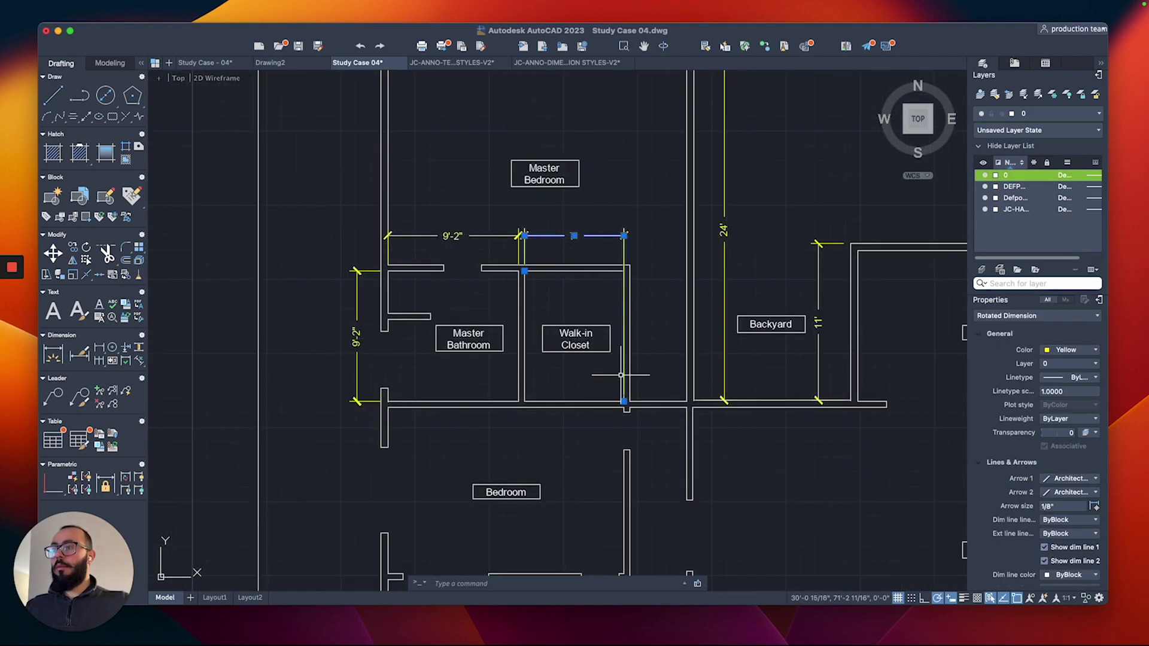
{"action": "scroll", "coordinate": [633, 293], "scroll_direction": "up", "scroll_amount": 5}
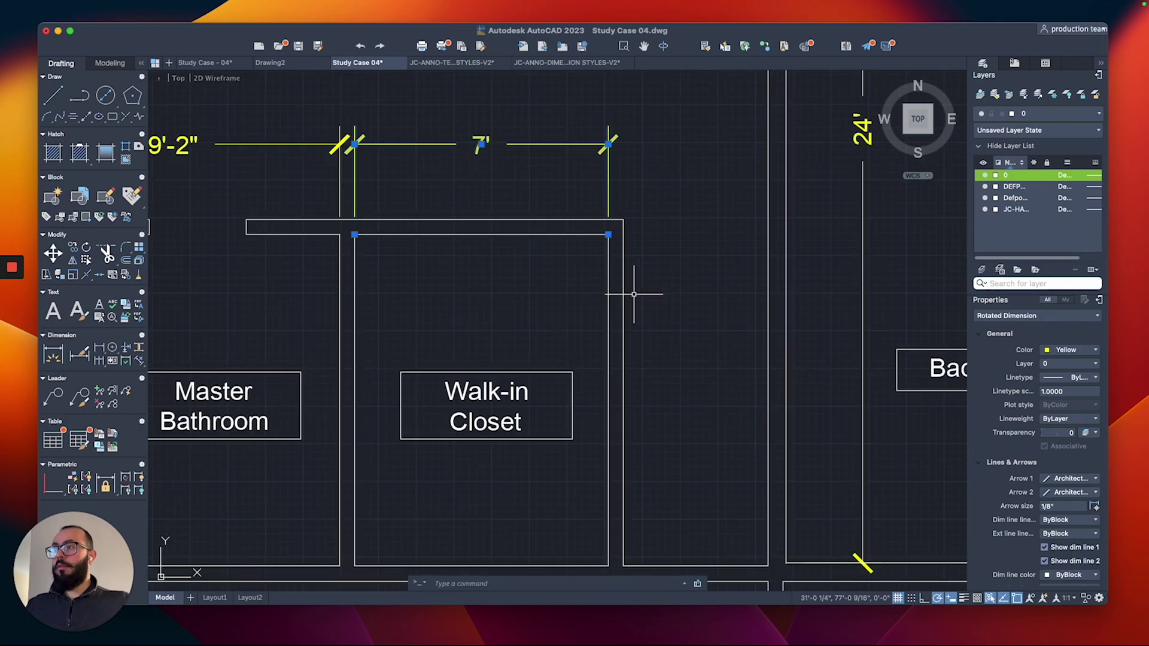
{"action": "key", "text": "Escape"}
Draw a polyline across the Walk-in Closet's hallway-side wall, just below its upper inner corner.
{"action": "middle_click_drag", "start_coordinate": [634, 294], "coordinate": [630, 214]}
{"action": "key", "text": "Return"}
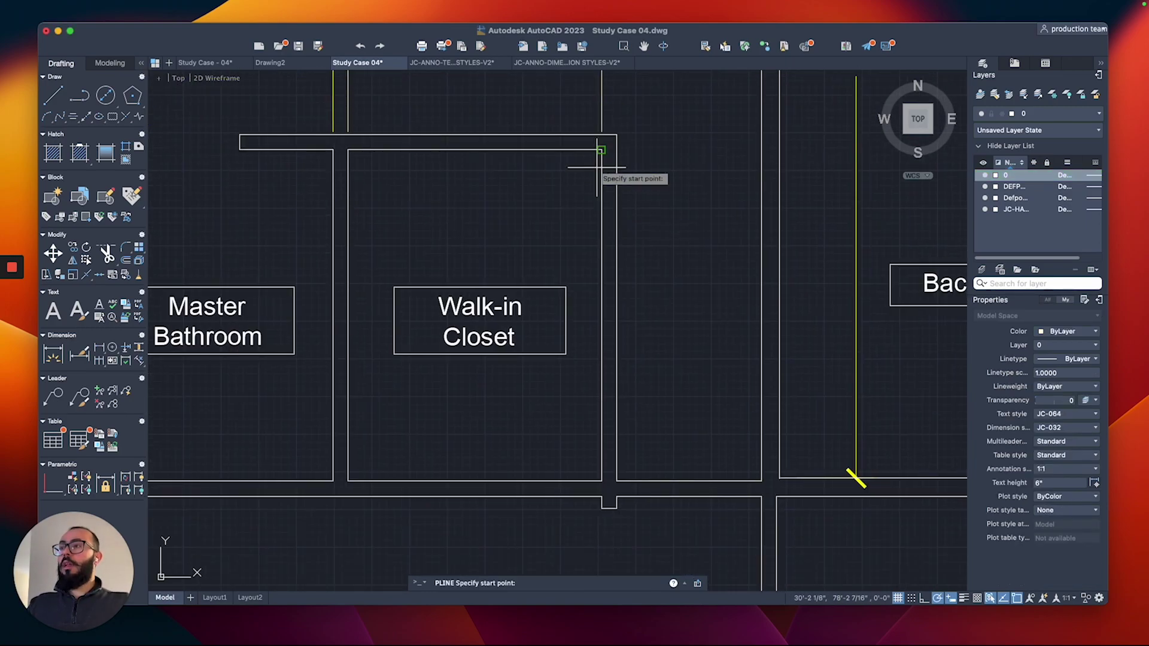
{"action": "key", "text": "Escape"}
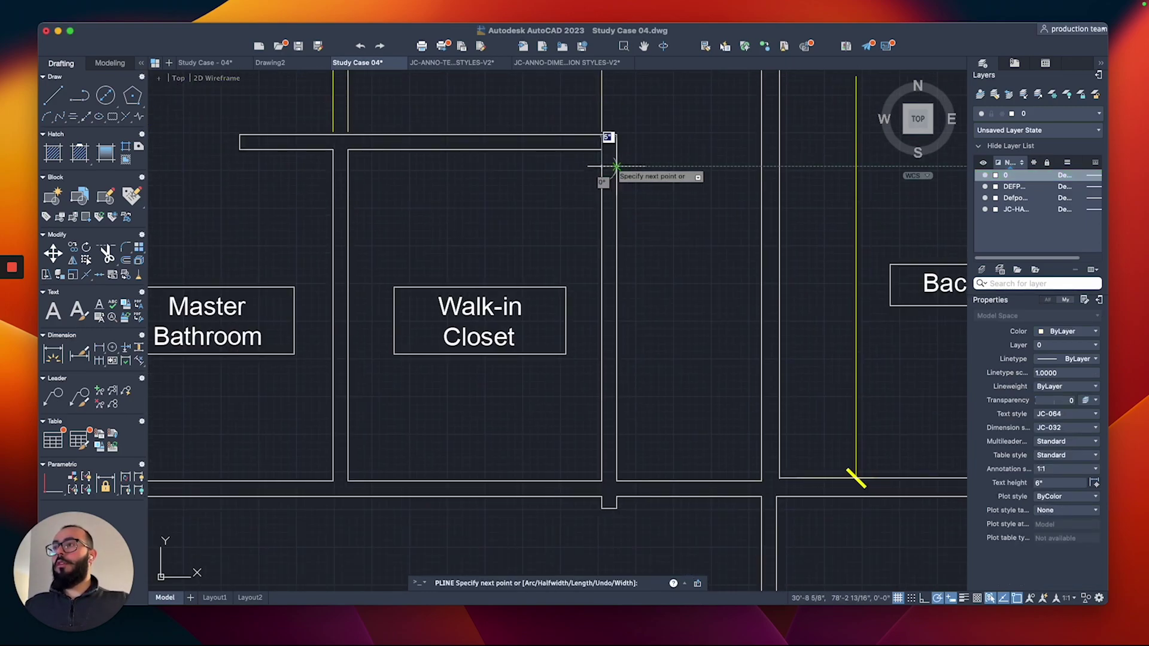
{"action": "scroll", "coordinate": [604, 149], "scroll_direction": "up", "scroll_amount": 4}
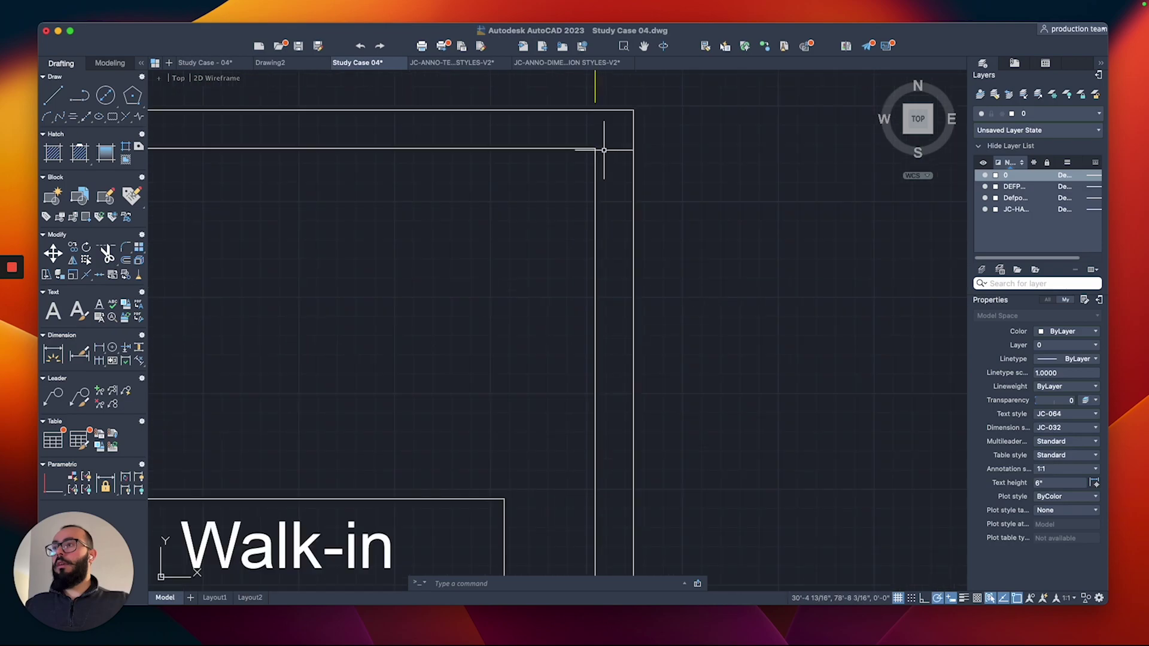
{"action": "left_click", "coordinate": [595, 178]}
{"action": "left_click", "coordinate": [633, 178]}
{"action": "key", "text": "Return"}
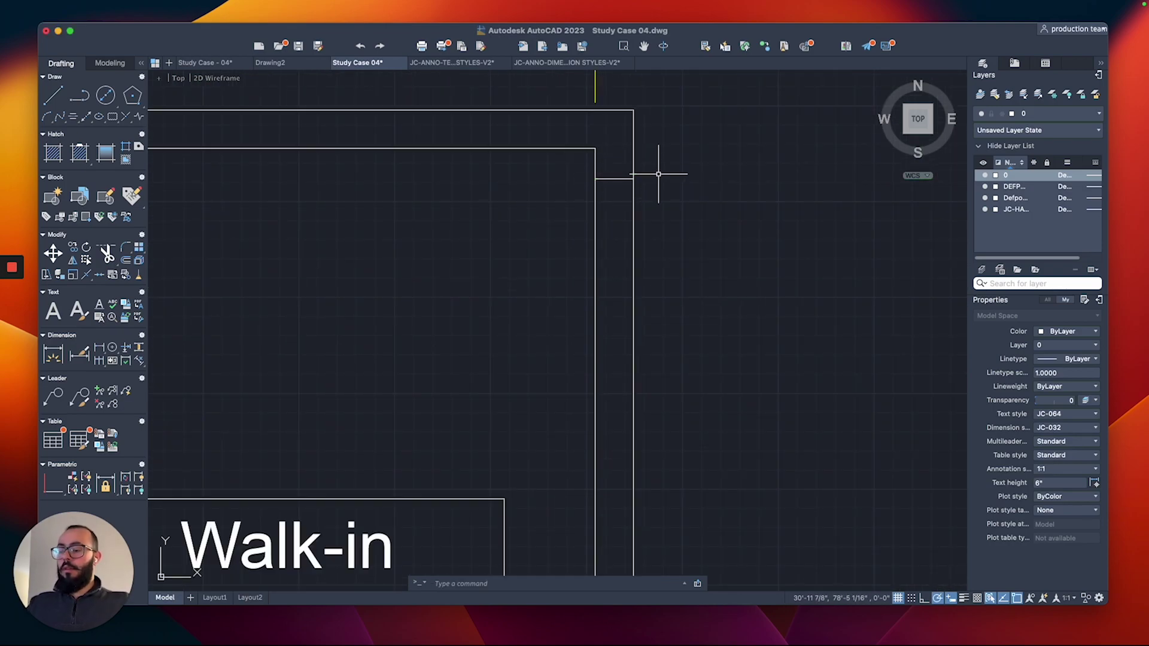
Offset the closet wall's cross line 2'-8" downward to mark the door opening's other edge.
{"action": "type", "text": "o"}
{"action": "key", "text": "Return"}
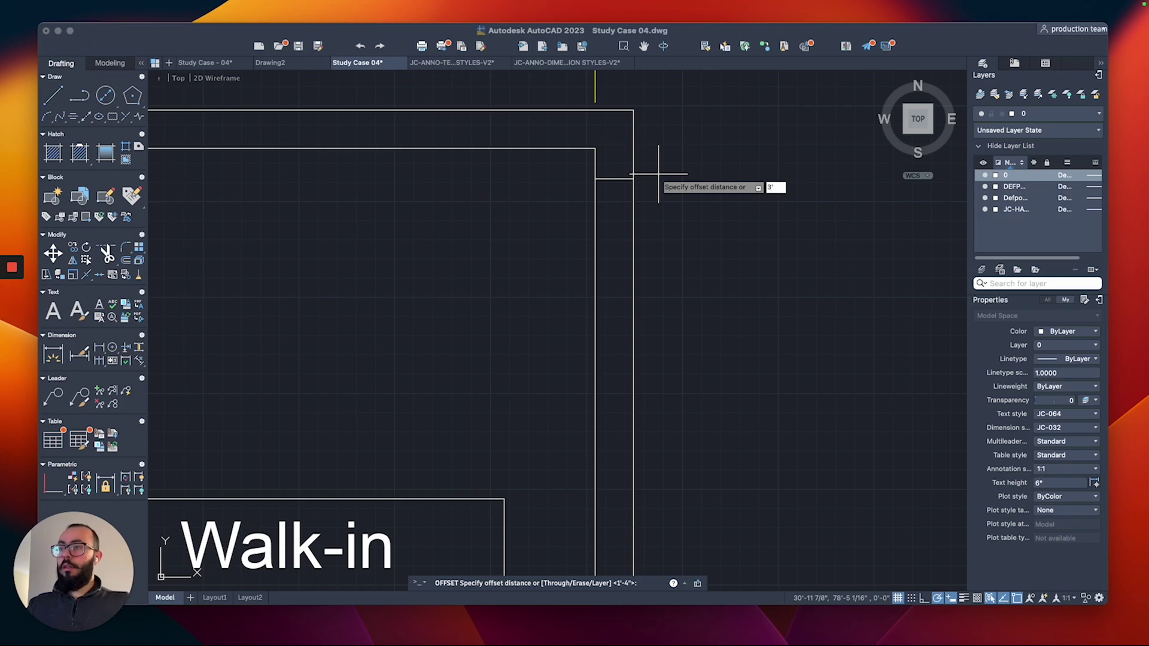
{"action": "key", "text": "Escape"}
{"action": "type", "text": "2'"}
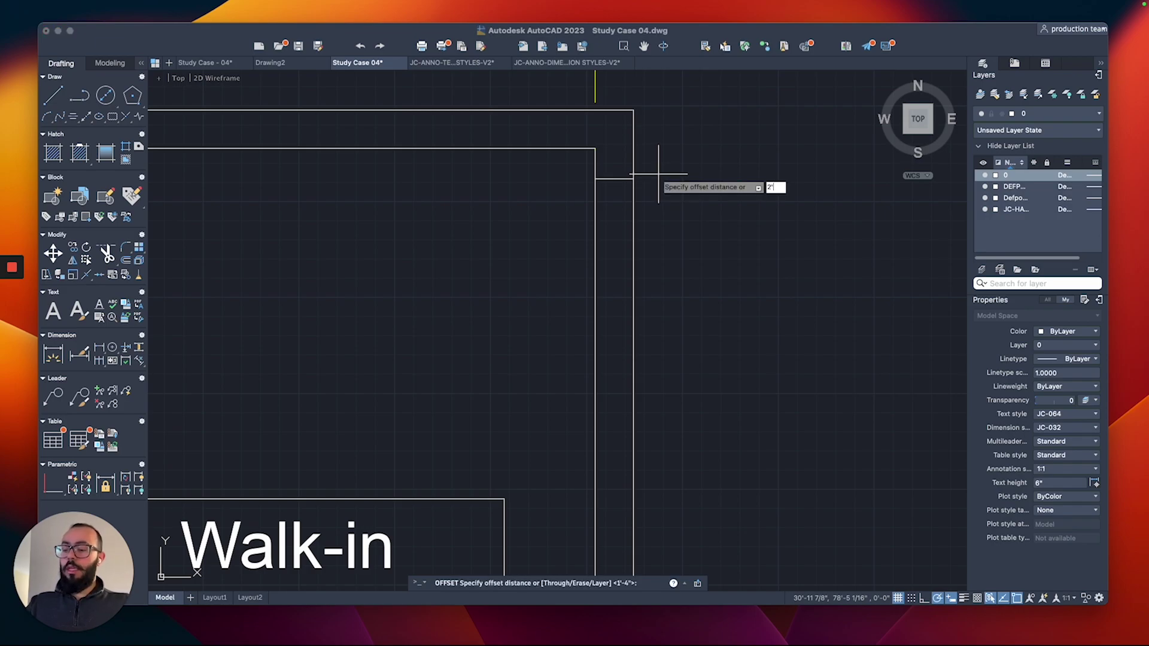
{"action": "type", "text": "8"}
{"action": "key", "text": "Return"}
{"action": "left_click", "coordinate": [607, 179]}
{"action": "left_click", "coordinate": [605, 228]}
{"action": "scroll", "coordinate": [595, 228], "scroll_direction": "down", "scroll_amount": 4}
{"action": "key", "text": "Escape"}
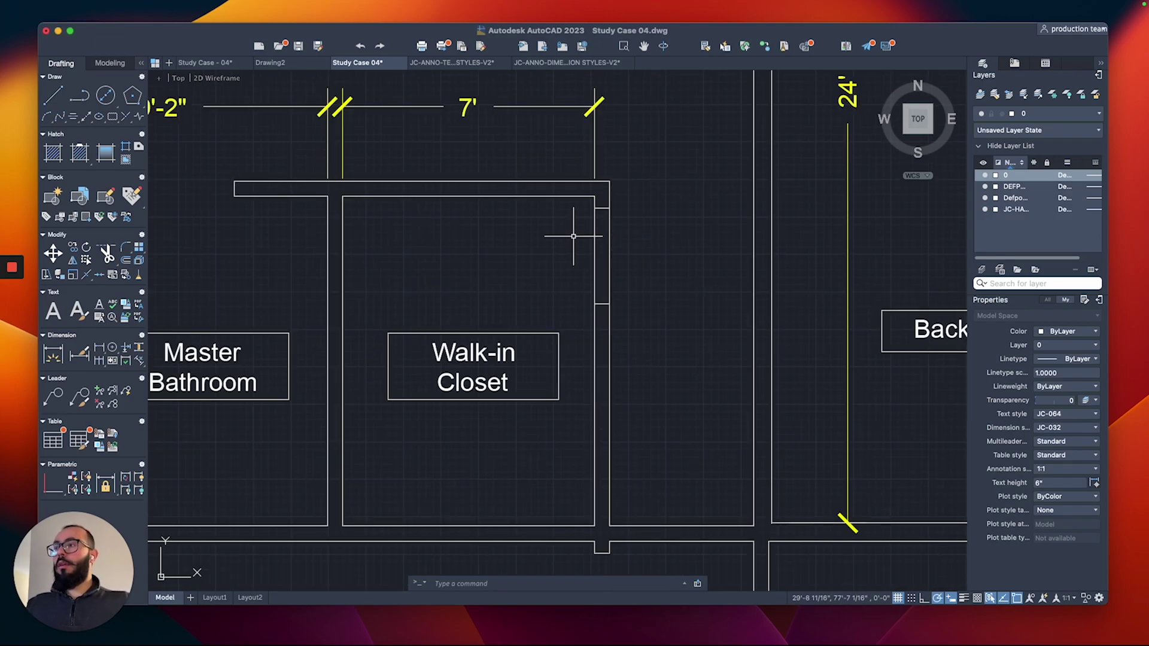
Trim the wall lines between the two cross lines to open the Walk-in Closet's doorway.
{"action": "scroll", "coordinate": [573, 236], "scroll_direction": "down", "scroll_amount": 3}
{"action": "left_click", "coordinate": [606, 182]}
{"action": "left_click", "coordinate": [575, 267]}
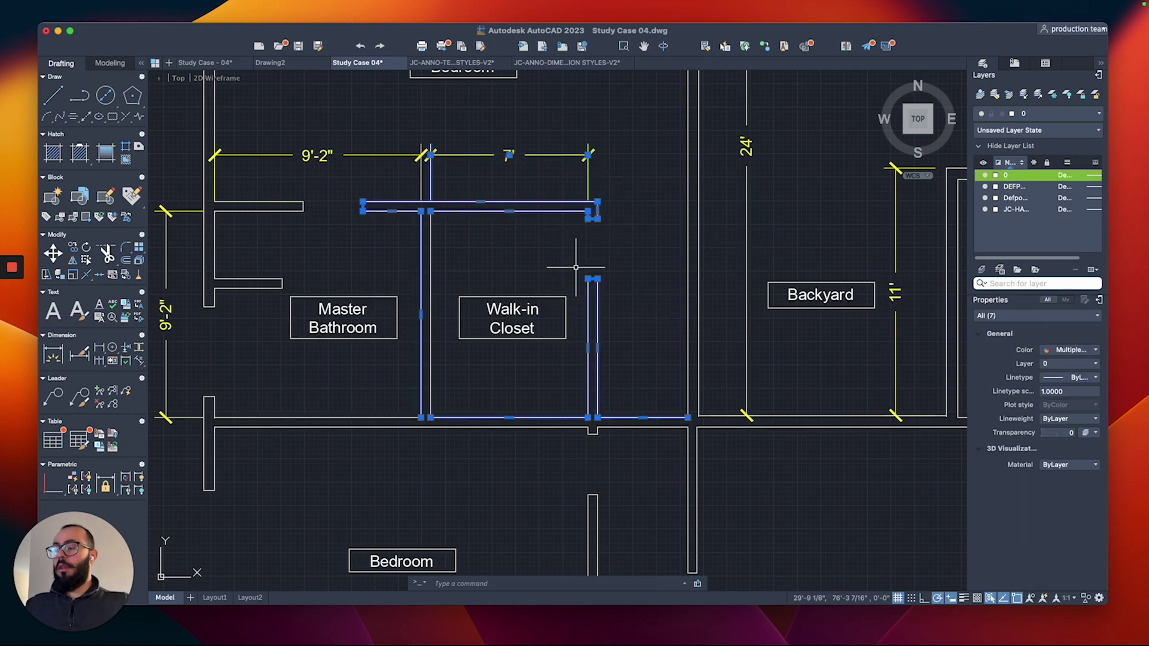
{"action": "key", "text": "Escape"}
Draw a polyline across the lower wall of the passage beside the Walk-in Closet, at the wall's midpoint.
{"action": "scroll", "coordinate": [599, 272], "scroll_direction": "down", "scroll_amount": 3}
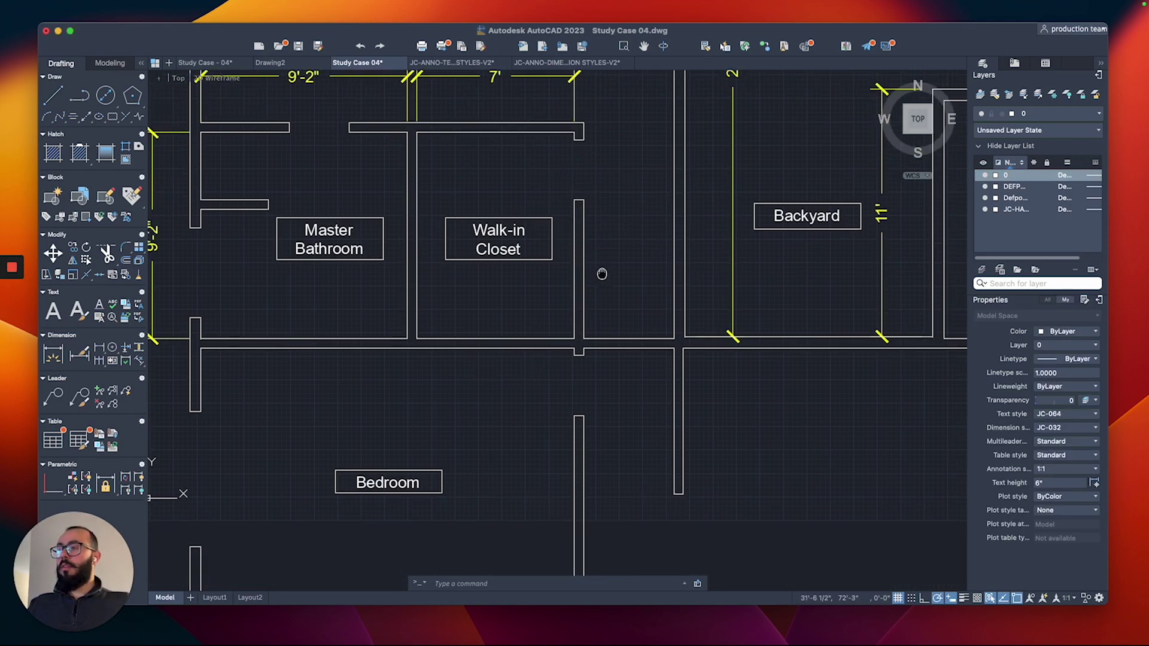
{"action": "middle_click_drag", "start_coordinate": [609, 296], "coordinate": [617, 360]}
{"action": "scroll", "coordinate": [613, 353], "scroll_direction": "down", "scroll_amount": 2}
{"action": "middle_click_drag", "start_coordinate": [464, 302], "coordinate": [496, 358]}
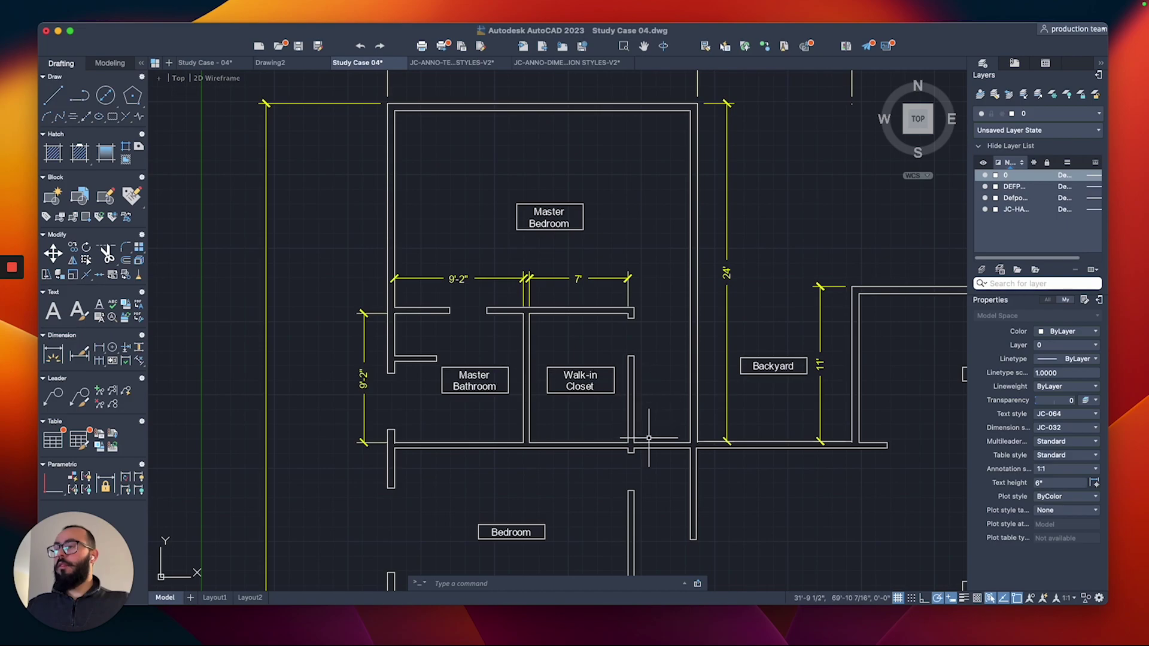
{"action": "scroll", "coordinate": [648, 439], "scroll_direction": "up", "scroll_amount": 5}
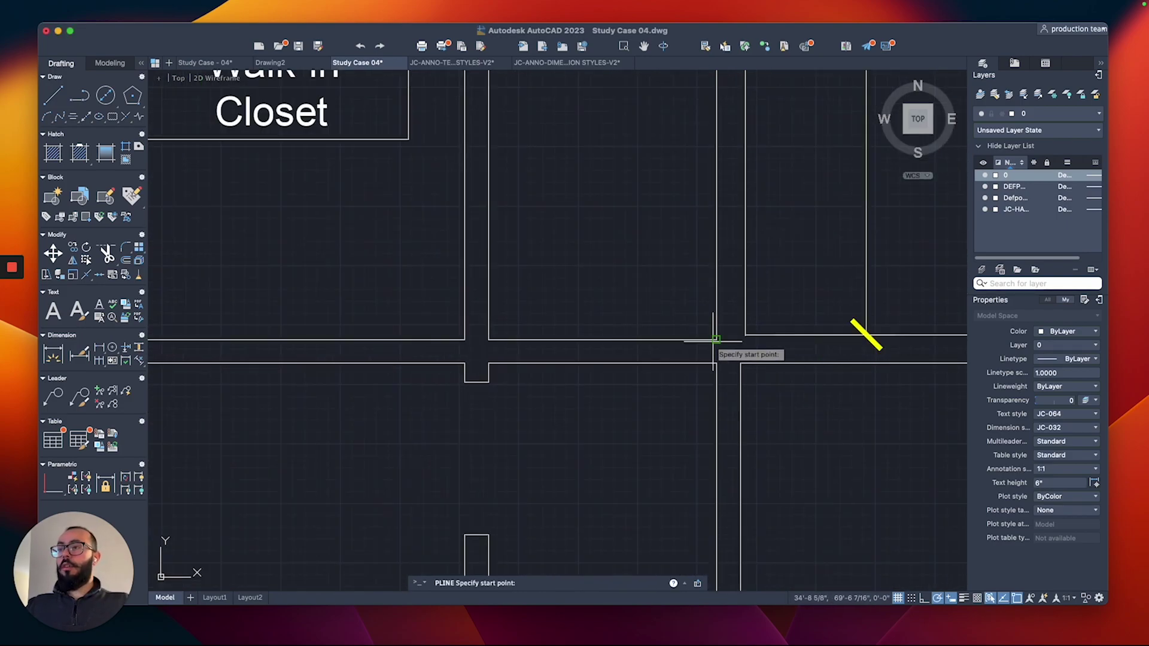
{"action": "type", "text": "pl"}
{"action": "key", "text": "Return"}
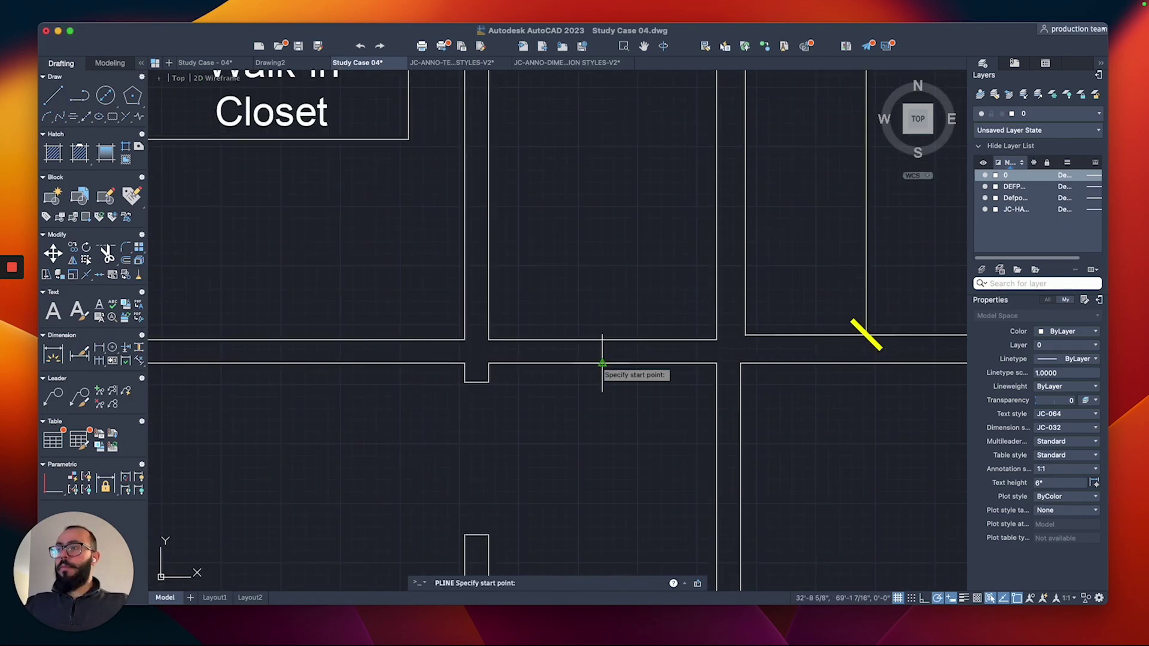
{"action": "left_click", "coordinate": [602, 363]}
{"action": "left_click", "coordinate": [602, 340]}
{"action": "key", "text": "Return"}
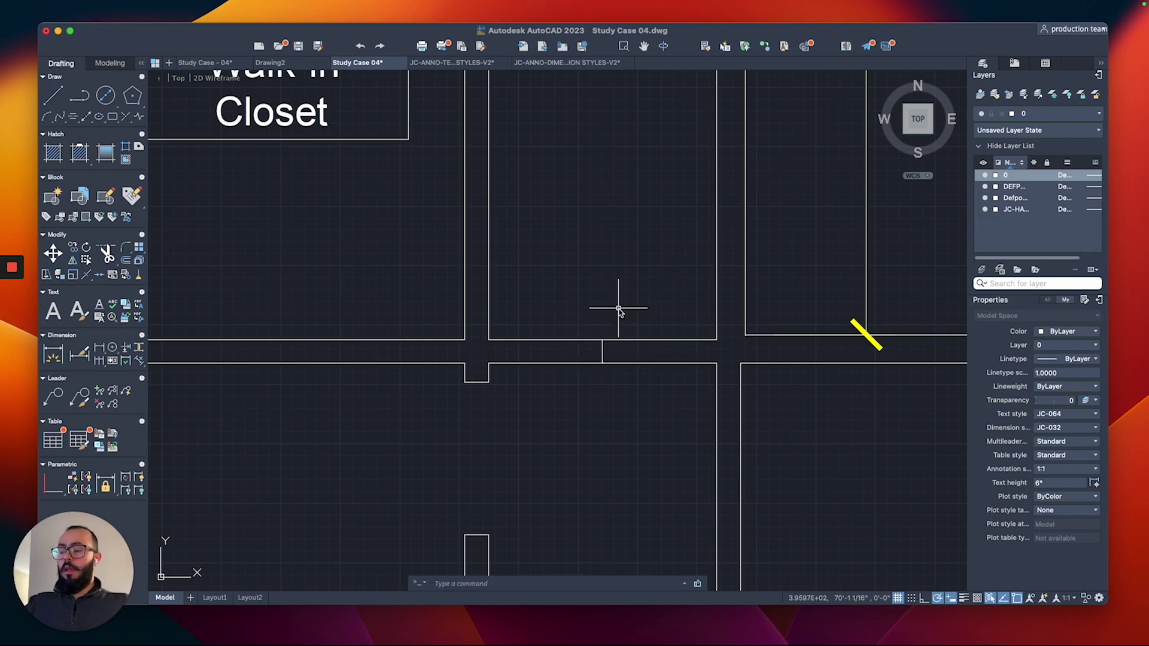
Offset the passage wall's midpoint cross line 1'-4" to each side to mark the door opening's edges.
{"action": "key", "text": "o"}
{"action": "key", "text": "Return"}
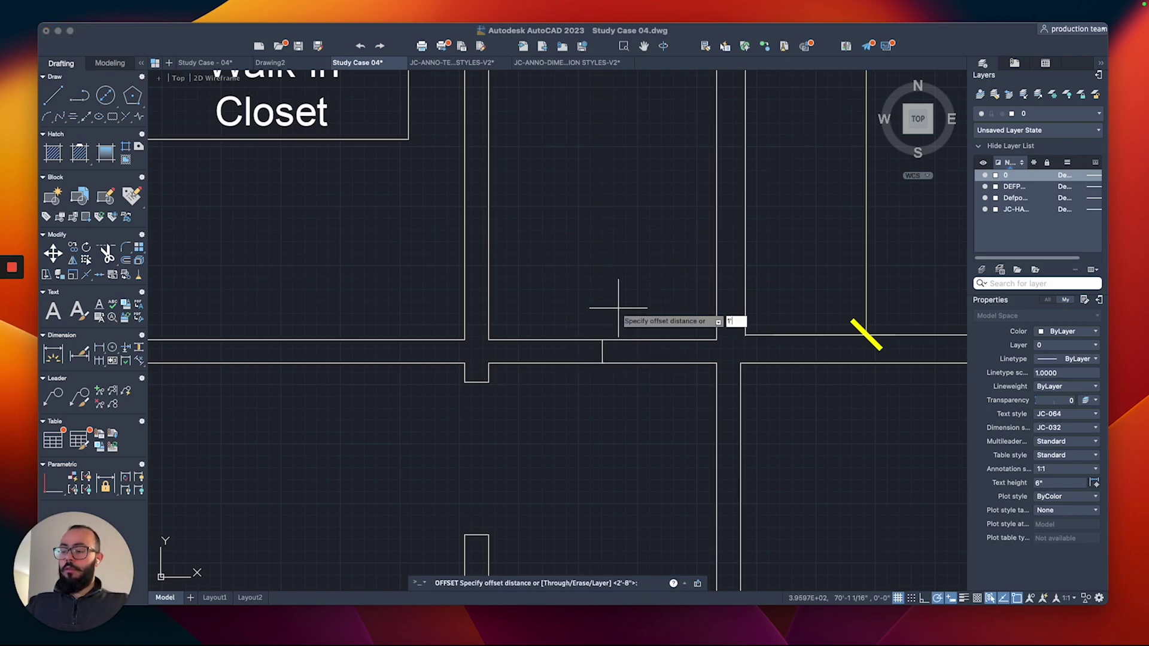
{"action": "type", "text": "1'"}
{"action": "key", "text": "Return"}
{"action": "left_click", "coordinate": [602, 351]}
{"action": "left_click", "coordinate": [606, 350]}
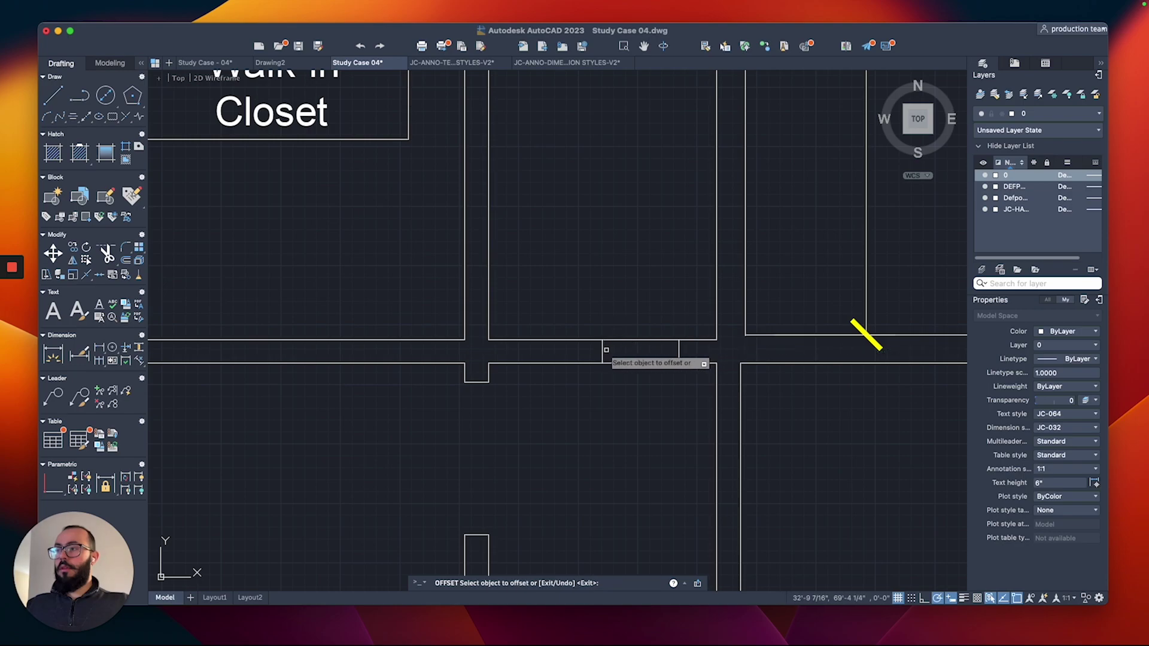
{"action": "left_click", "coordinate": [602, 349]}
{"action": "left_click", "coordinate": [572, 349]}
{"action": "key", "text": "Return"}
Erase the middle cross line between the two door edges in the passage wall.
{"action": "left_click", "coordinate": [585, 312]}
{"action": "left_click", "coordinate": [623, 407]}
{"action": "key", "text": "e"}
{"action": "key", "text": "Return"}
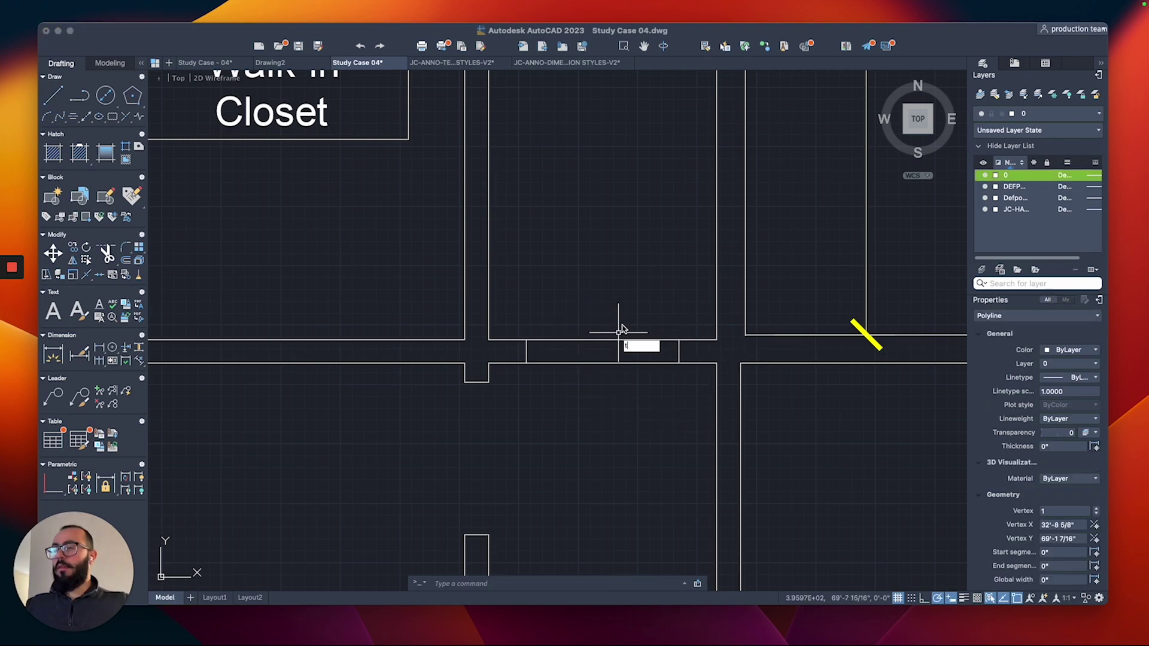
Trim both wall lines between the two door edges to open the doorway at the end of the passage.
{"action": "key", "text": "t"}
{"action": "key", "text": "r"}
{"action": "key", "text": "Return"}
{"action": "left_click", "coordinate": [618, 311]}
{"action": "left_click", "coordinate": [605, 402]}
{"action": "key", "text": "Return"}
{"action": "key", "text": "Return"}
{"action": "left_click", "coordinate": [687, 321]}
{"action": "left_click", "coordinate": [349, 461]}
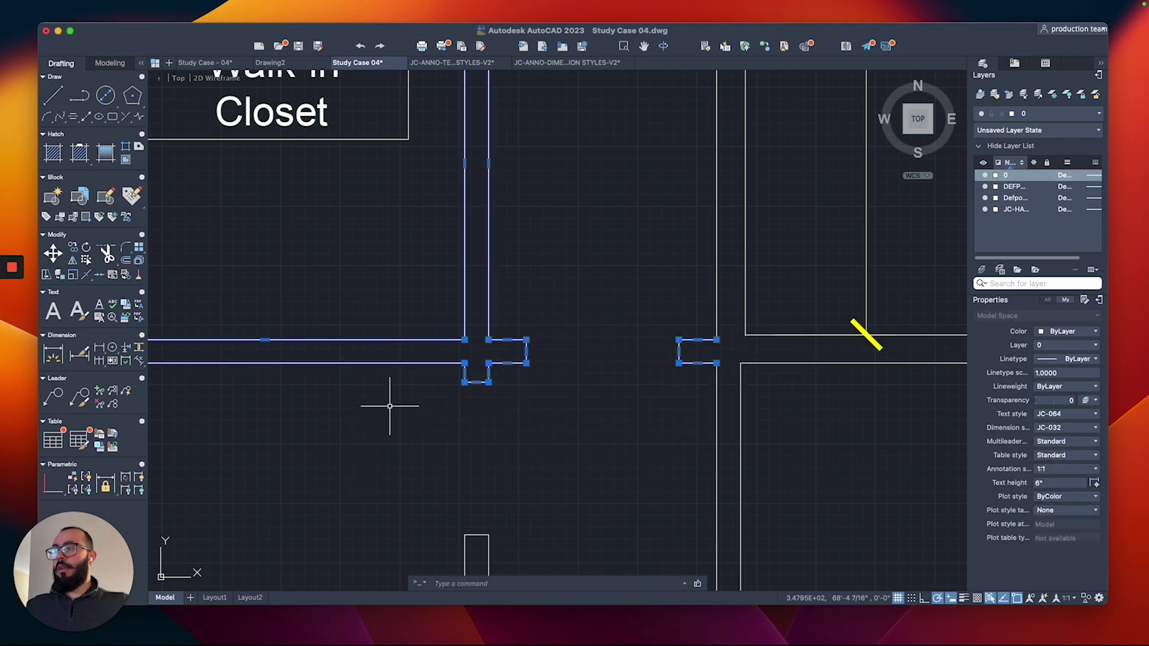
{"action": "key", "text": "Escape"}
{"action": "left_click", "coordinate": [795, 330]}
{"action": "left_click", "coordinate": [364, 461]}
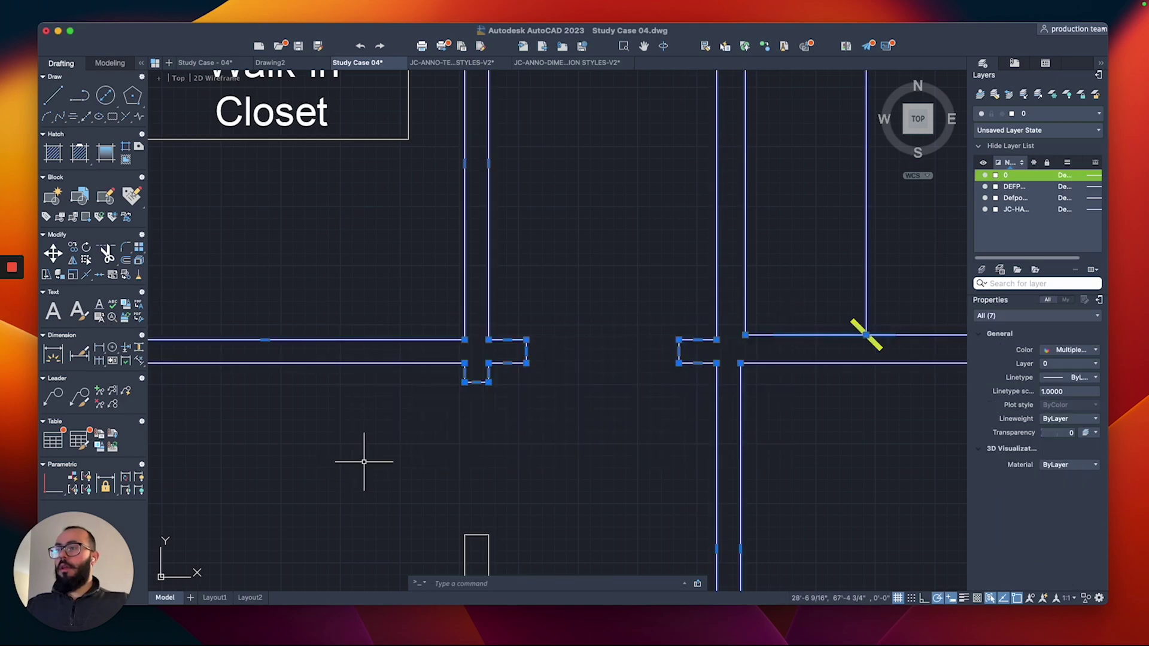
{"action": "key", "text": "Escape"}
{"action": "scroll", "coordinate": [479, 431], "scroll_direction": "down", "scroll_amount": 5}
{"action": "scroll", "coordinate": [405, 326], "scroll_direction": "up", "scroll_amount": 3}
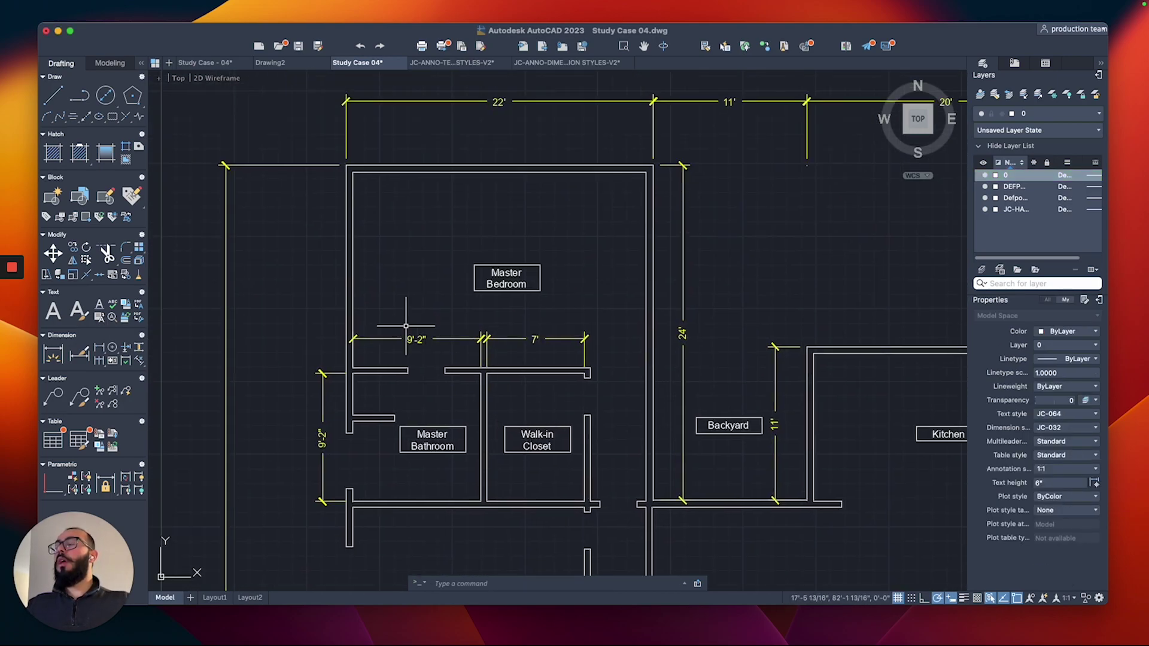
{"action": "scroll", "coordinate": [407, 252], "scroll_direction": "up", "scroll_amount": 2}
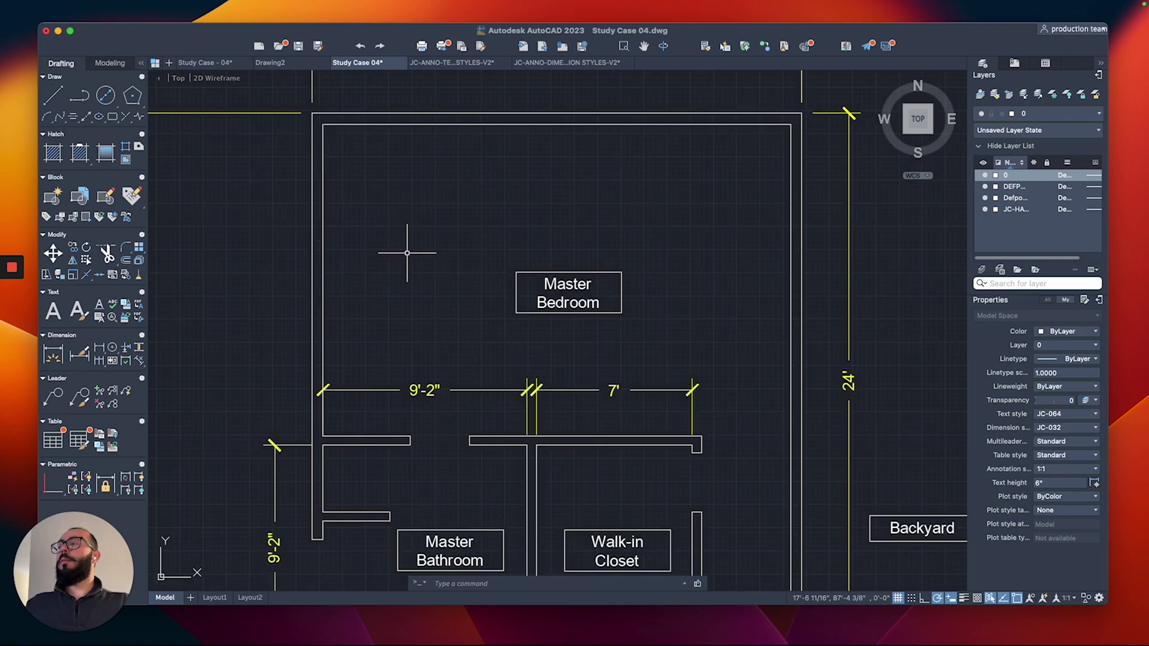
{"action": "mouse_move", "coordinate": [393, 236]}
{"action": "middle_mouse_down"}
{"action": "mouse_move", "coordinate": [400, 249]}
{"action": "mouse_move", "coordinate": [359, 253]}
{"action": "middle_mouse_up"}
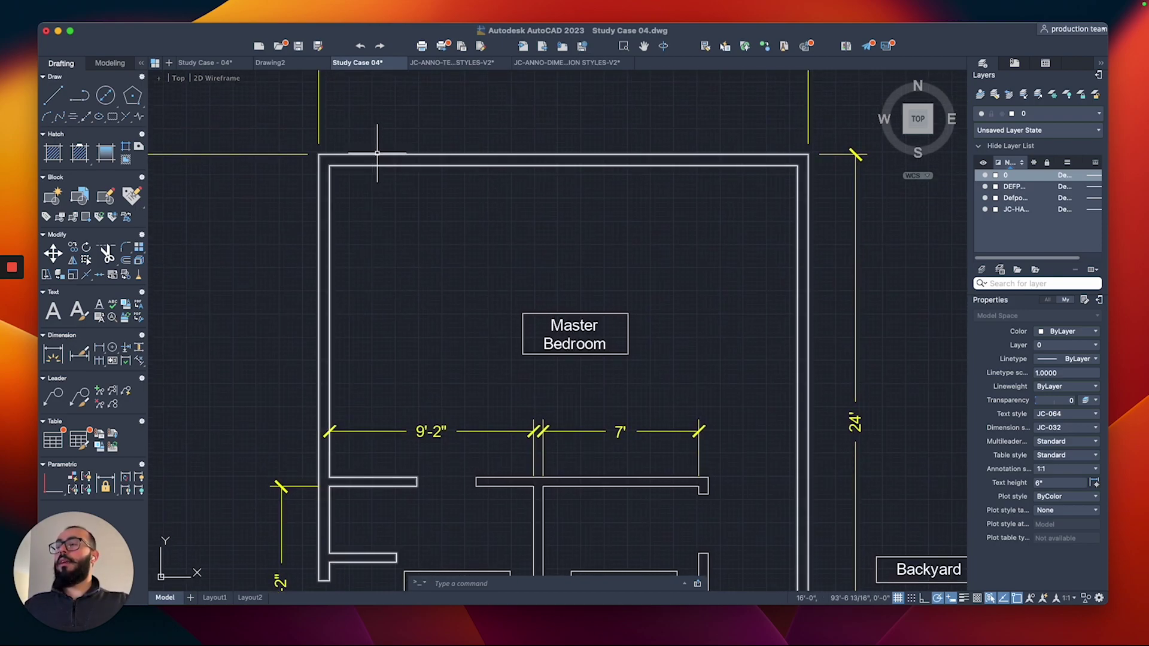
{"action": "middle_click_drag", "start_coordinate": [437, 228], "coordinate": [469, 205]}
{"action": "left_click", "coordinate": [507, 203]}
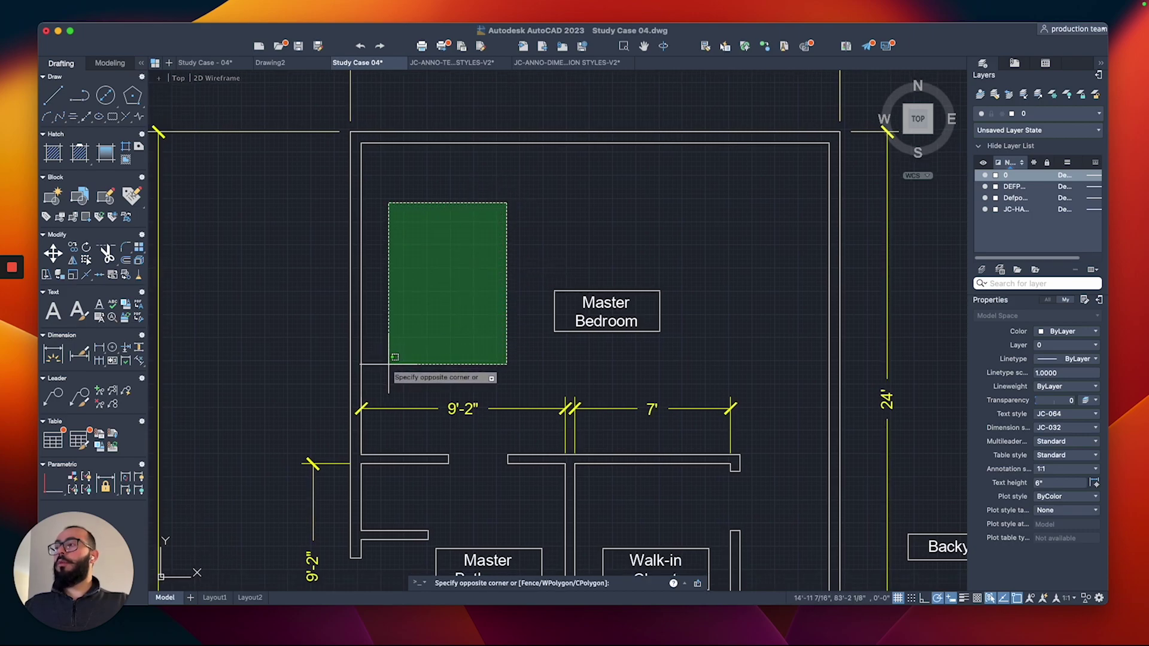
{"action": "left_click", "coordinate": [412, 333]}
{"action": "left_click", "coordinate": [647, 148]}
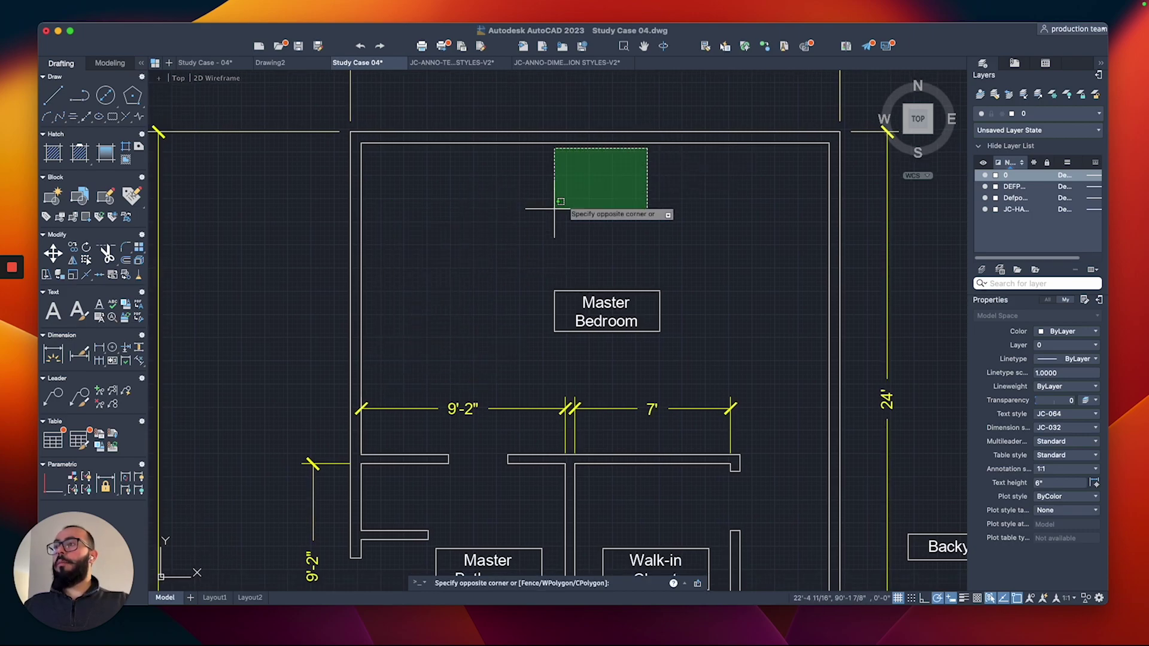
{"action": "left_click", "coordinate": [513, 278]}
{"action": "left_click", "coordinate": [814, 149]}
{"action": "left_click", "coordinate": [683, 187]}
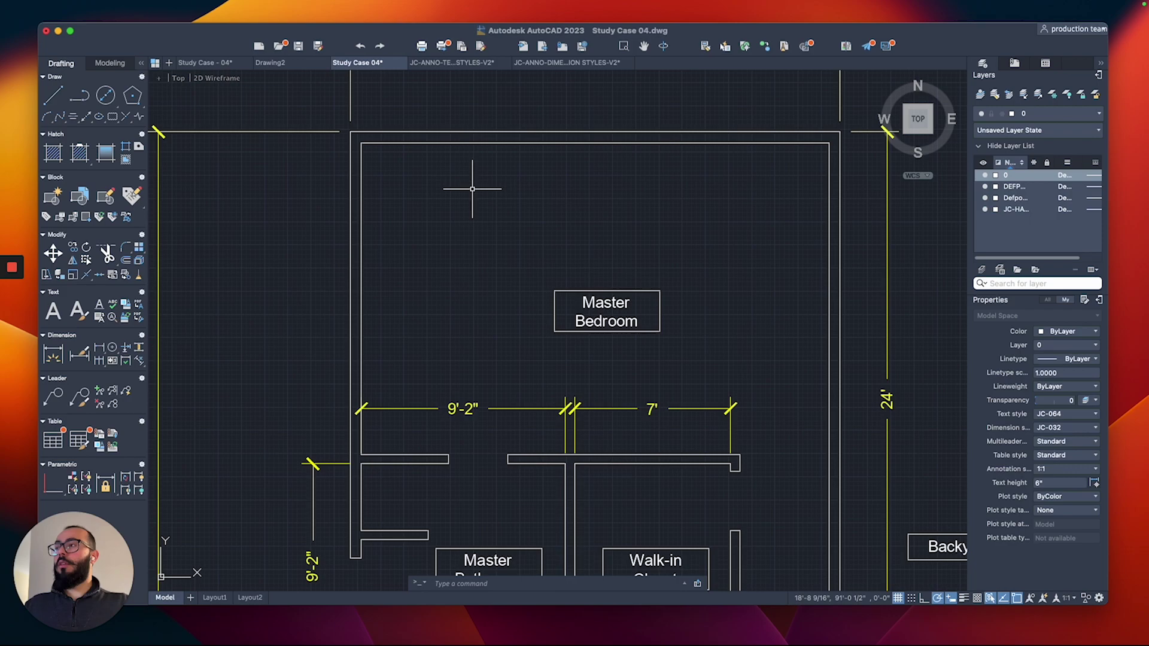
{"action": "left_click", "coordinate": [489, 148]}
{"action": "left_click", "coordinate": [388, 184]}
{"action": "left_click", "coordinate": [420, 217]}
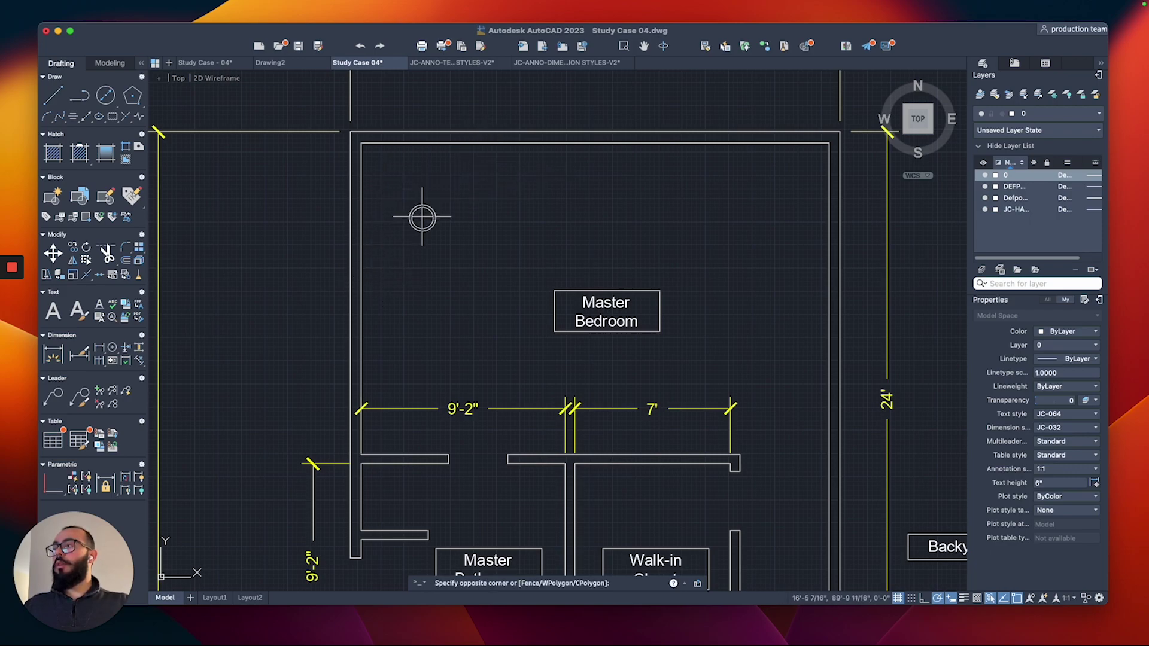
{"action": "left_click", "coordinate": [380, 377]}
{"action": "left_click", "coordinate": [383, 142]}
{"action": "left_click", "coordinate": [371, 259]}
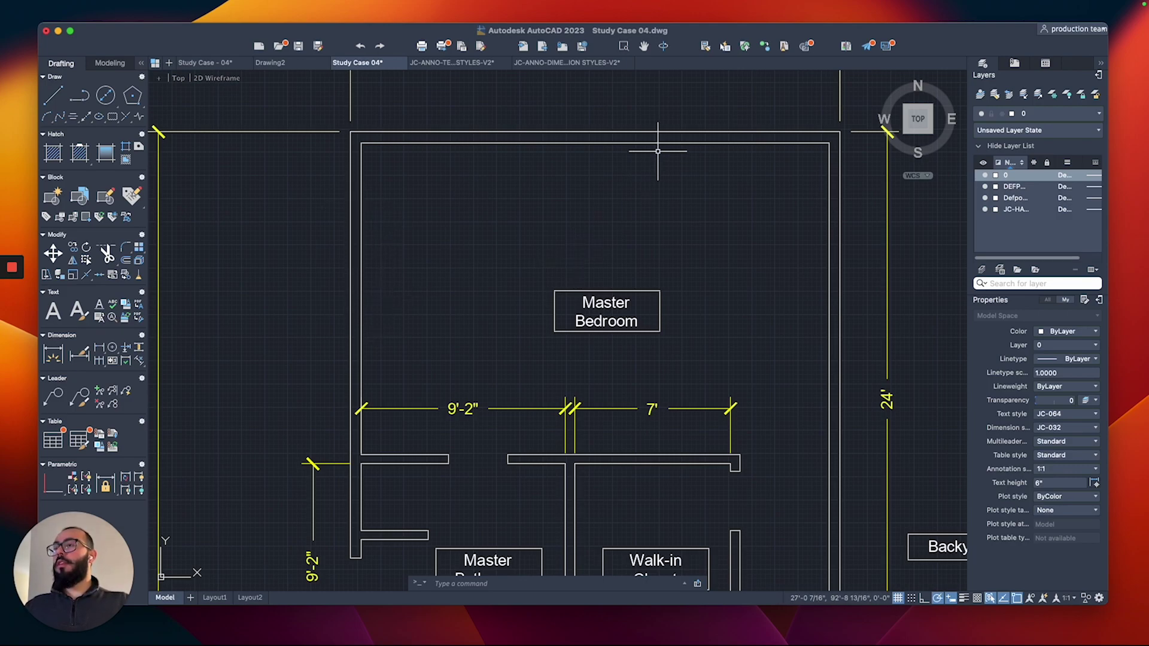
{"action": "middle_click_drag", "start_coordinate": [504, 165], "coordinate": [497, 199]}
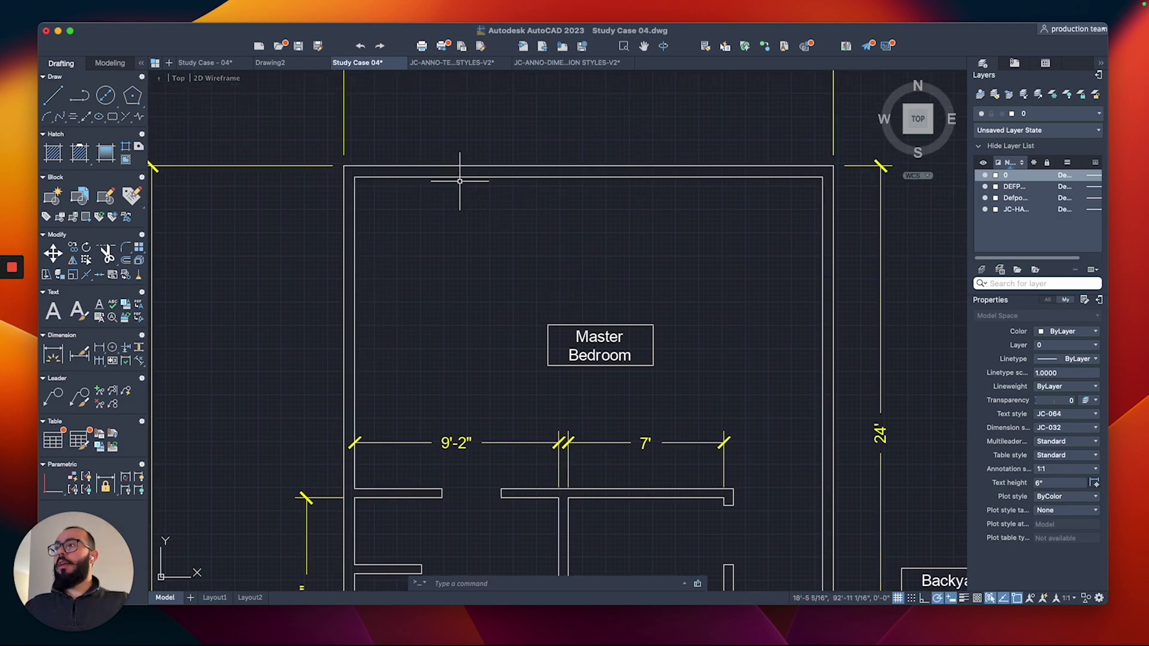
Draw a polyline across the Master Bedroom's left exterior wall, just below its upper inner corner.
{"action": "middle_click_drag", "start_coordinate": [439, 228], "coordinate": [454, 198]}
{"action": "type", "text": "pl"}
{"action": "key", "text": "Return"}
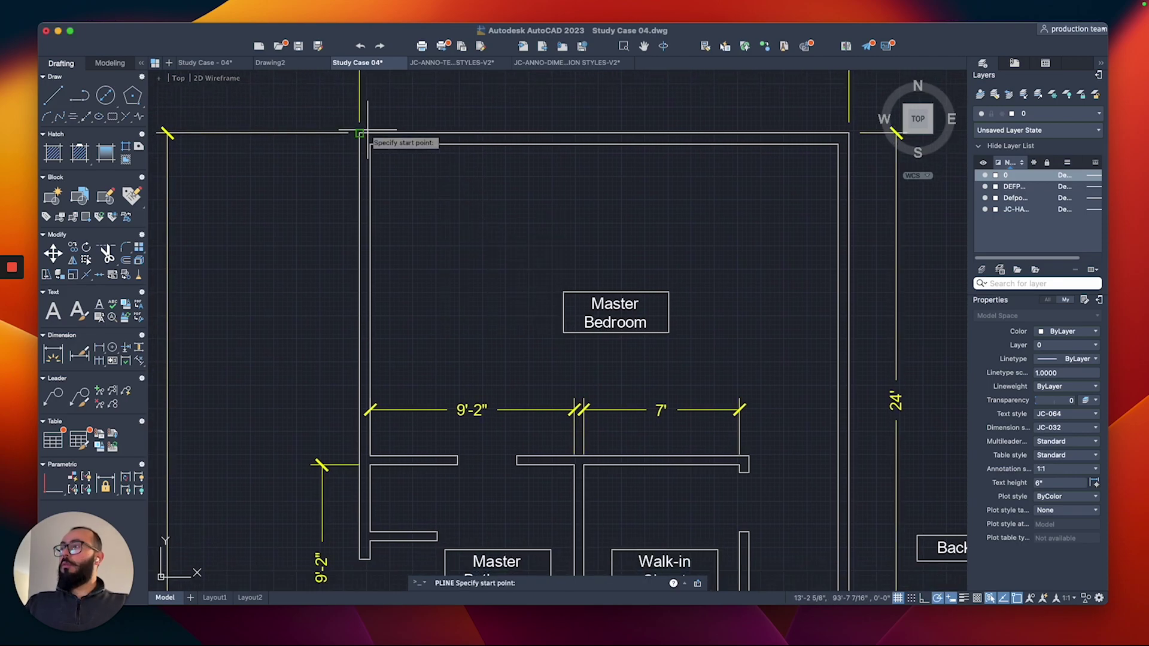
{"action": "scroll", "coordinate": [362, 138], "scroll_direction": "up", "scroll_amount": 2}
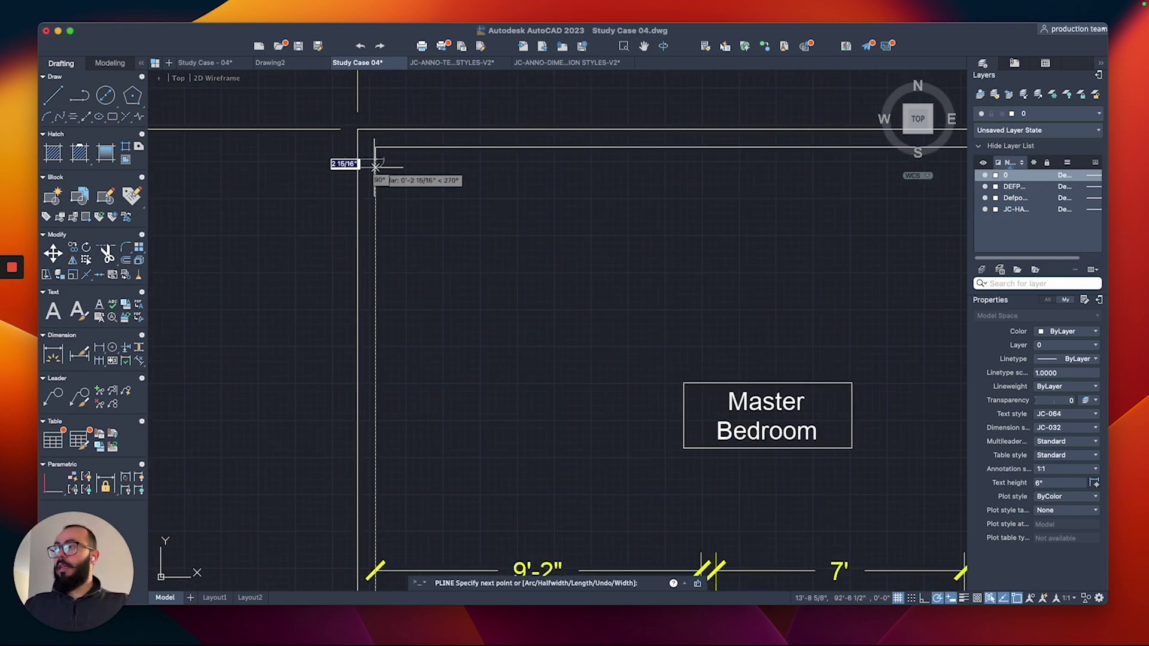
{"action": "key", "text": "Escape"}
{"action": "scroll", "coordinate": [349, 154], "scroll_direction": "up", "scroll_amount": 2}
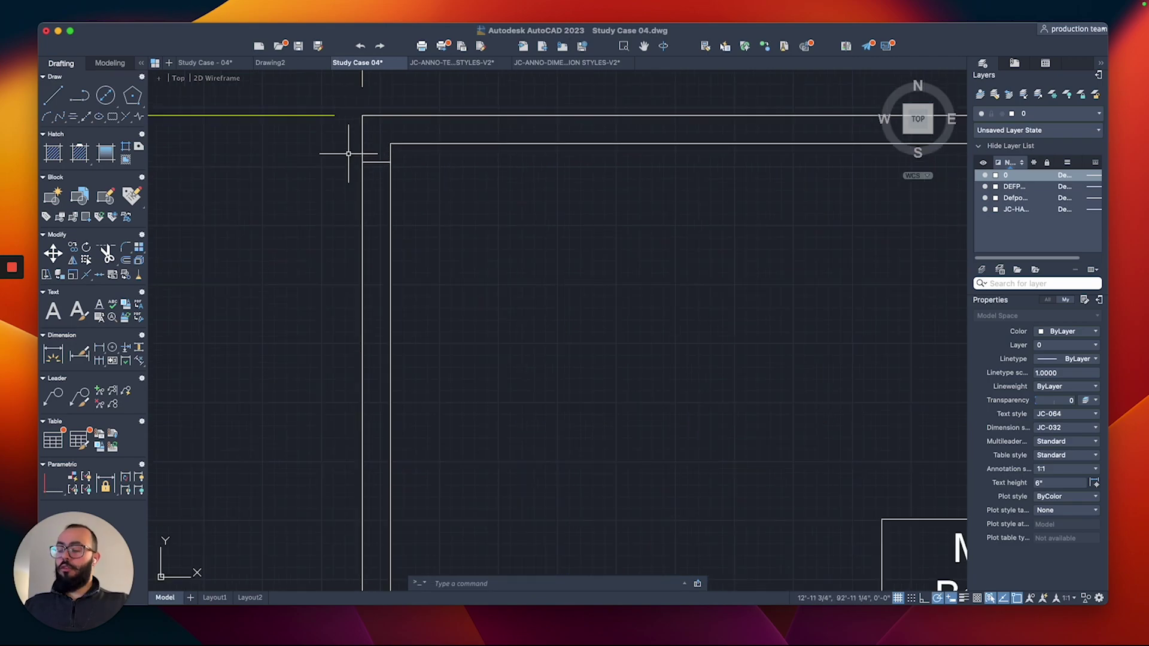
Move the left exterior wall's cross line down 4".
{"action": "type", "text": "o"}
{"action": "key", "text": "Return"}
{"action": "key", "text": "Escape"}
{"action": "left_click", "coordinate": [346, 153]}
{"action": "left_click", "coordinate": [431, 208]}
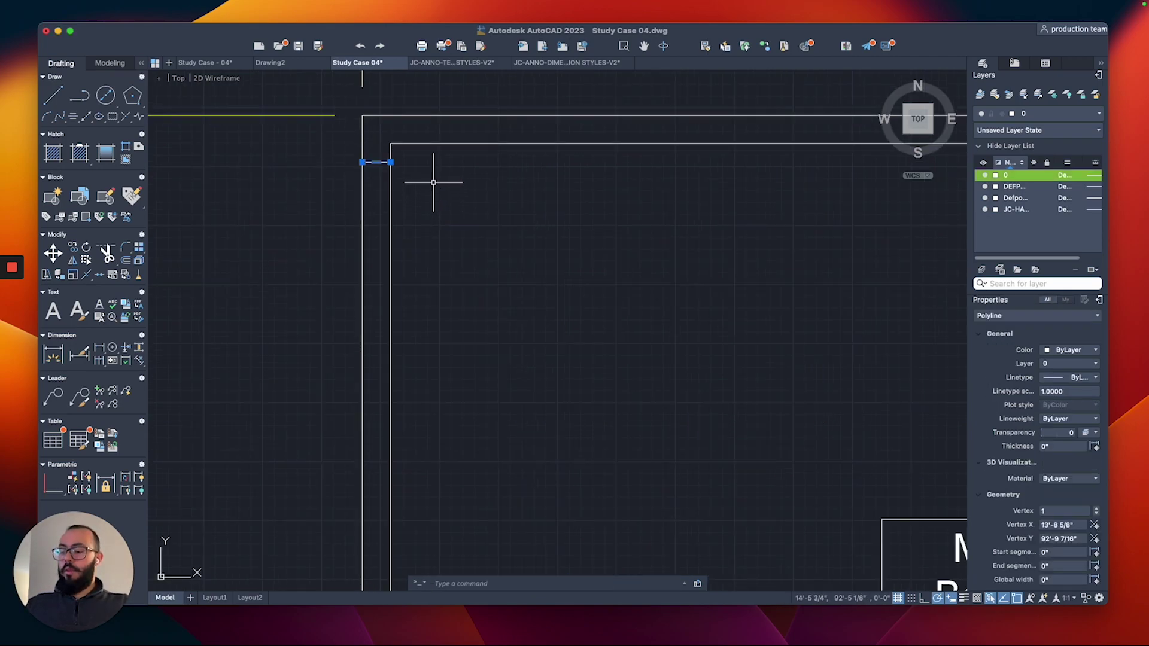
{"action": "type", "text": "m"}
{"action": "key", "text": "Return"}
{"action": "left_click", "coordinate": [434, 182]}
{"action": "type", "text": "4"}
{"action": "key", "text": "Return"}
Offset the left wall's cross line 3' downward to mark the window opening's other edge.
{"action": "type", "text": "o"}
{"action": "key", "text": "Return"}
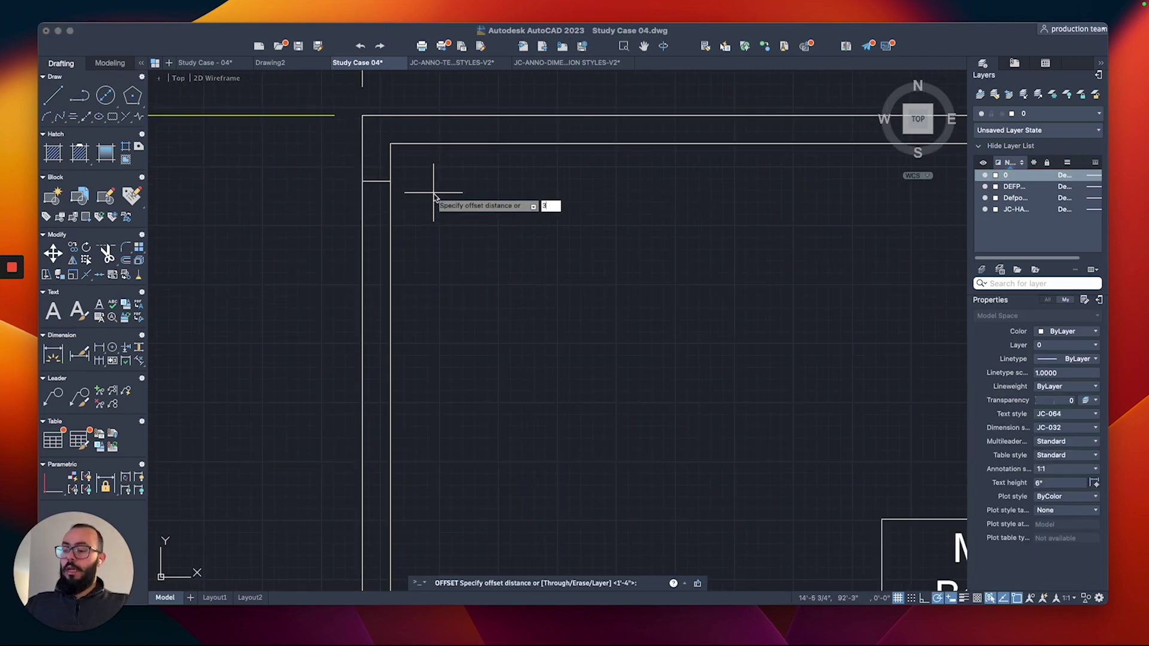
{"action": "key", "text": "Return"}
{"action": "left_click", "coordinate": [390, 192]}
{"action": "left_click", "coordinate": [381, 209]}
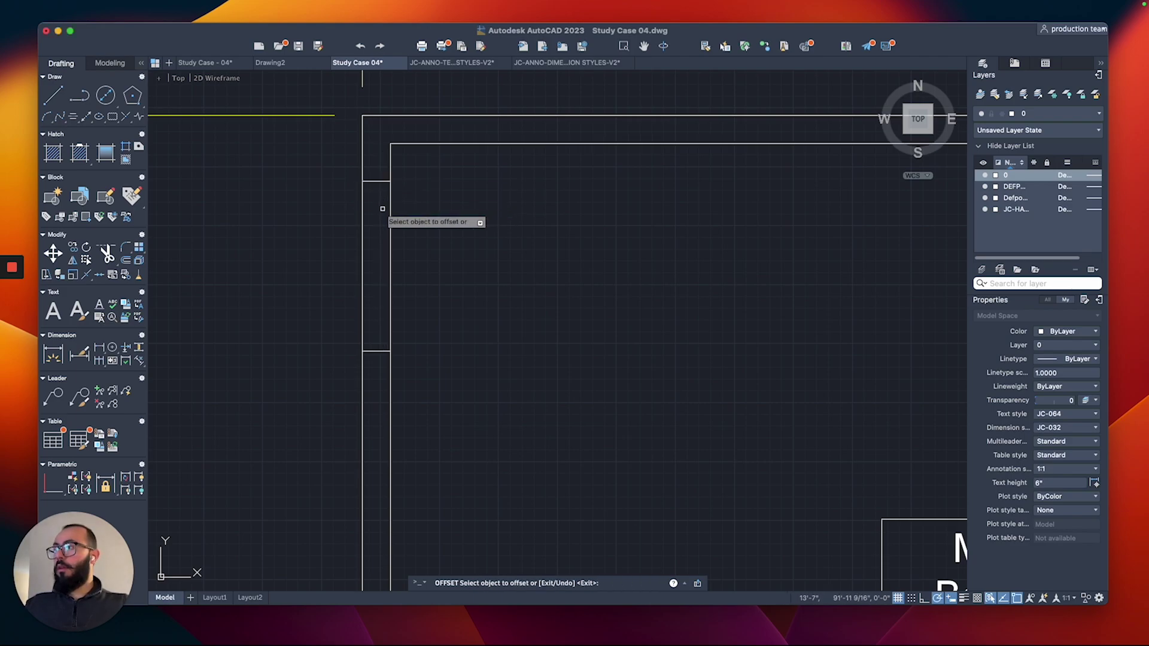
{"action": "scroll", "coordinate": [378, 208], "scroll_direction": "down", "scroll_amount": 4}
{"action": "key", "text": "Escape"}
Mirror the two window edge lines about the midpoint of the Master Bedroom's left wall, keeping the originals.
{"action": "left_click", "coordinate": [357, 193]}
{"action": "left_click", "coordinate": [444, 289]}
{"action": "scroll", "coordinate": [446, 290], "scroll_direction": "down", "scroll_amount": 2}
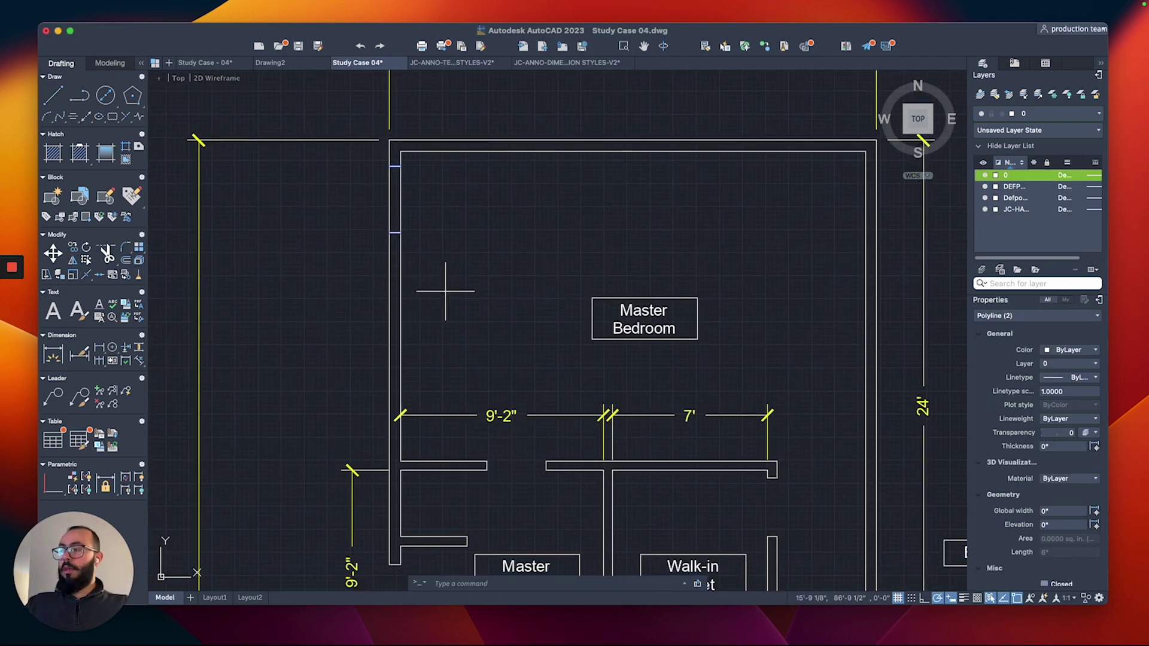
{"action": "type", "text": "mi"}
{"action": "key", "text": "Return"}
{"action": "left_click", "coordinate": [399, 306]}
{"action": "left_click", "coordinate": [370, 307]}
{"action": "key", "text": "Return"}
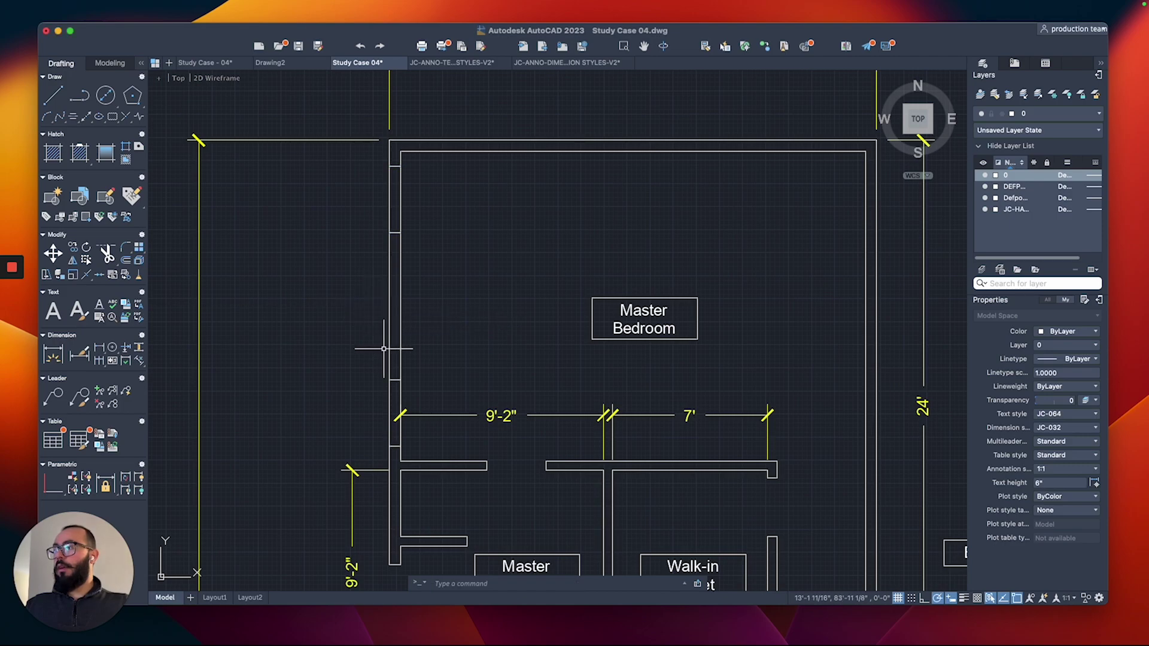
Trim the left wall lines between each pair of cross lines to open the Master Bedroom's two windows.
{"action": "type", "text": "tr"}
{"action": "key", "text": "Return"}
{"action": "left_click", "coordinate": [421, 395]}
{"action": "left_click", "coordinate": [359, 390]}
{"action": "left_click_drag", "start_coordinate": [449, 197], "coordinate": [340, 196]}
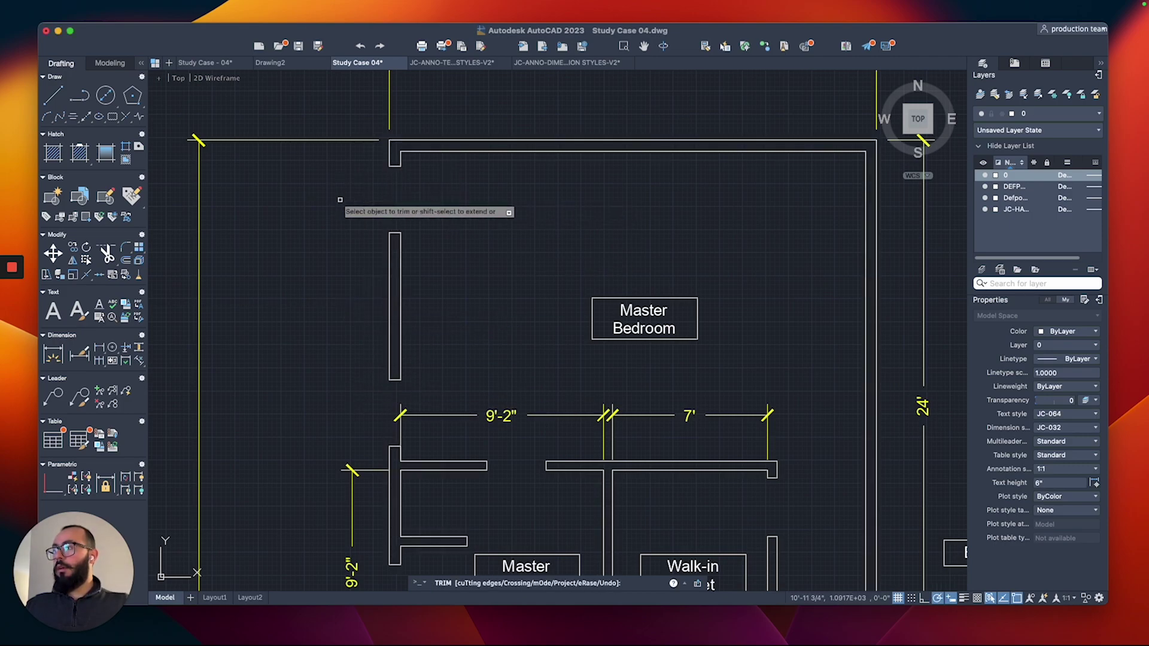
{"action": "key", "text": "Return"}
{"action": "left_click", "coordinate": [470, 128]}
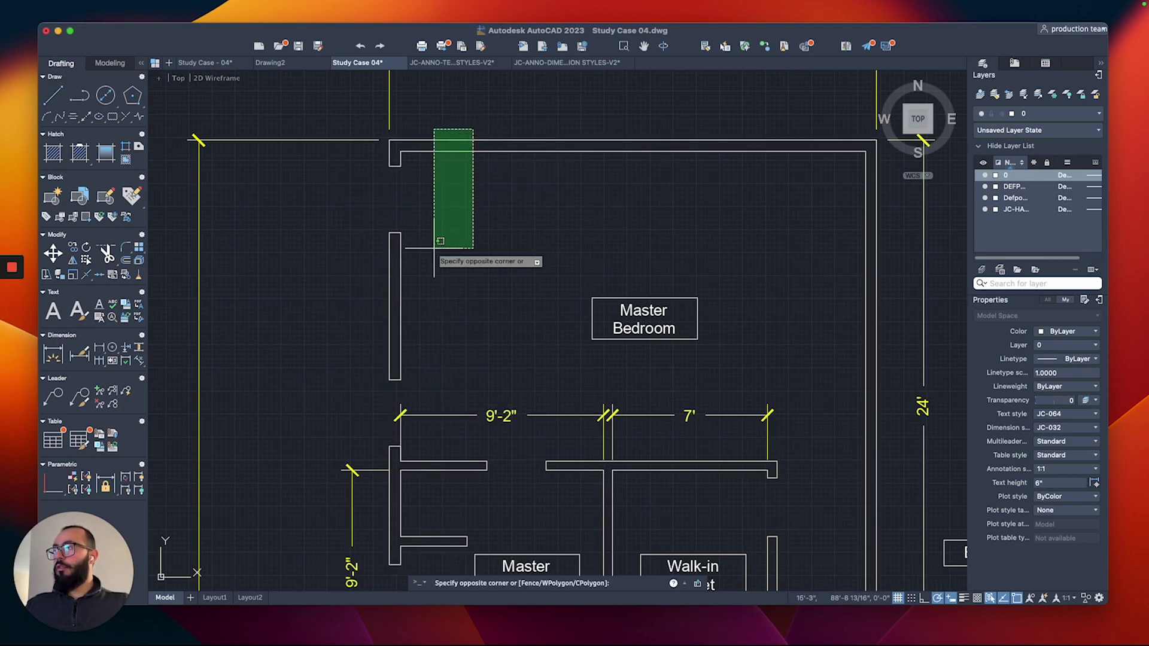
{"action": "left_click", "coordinate": [351, 477]}
{"action": "key", "text": "Escape"}
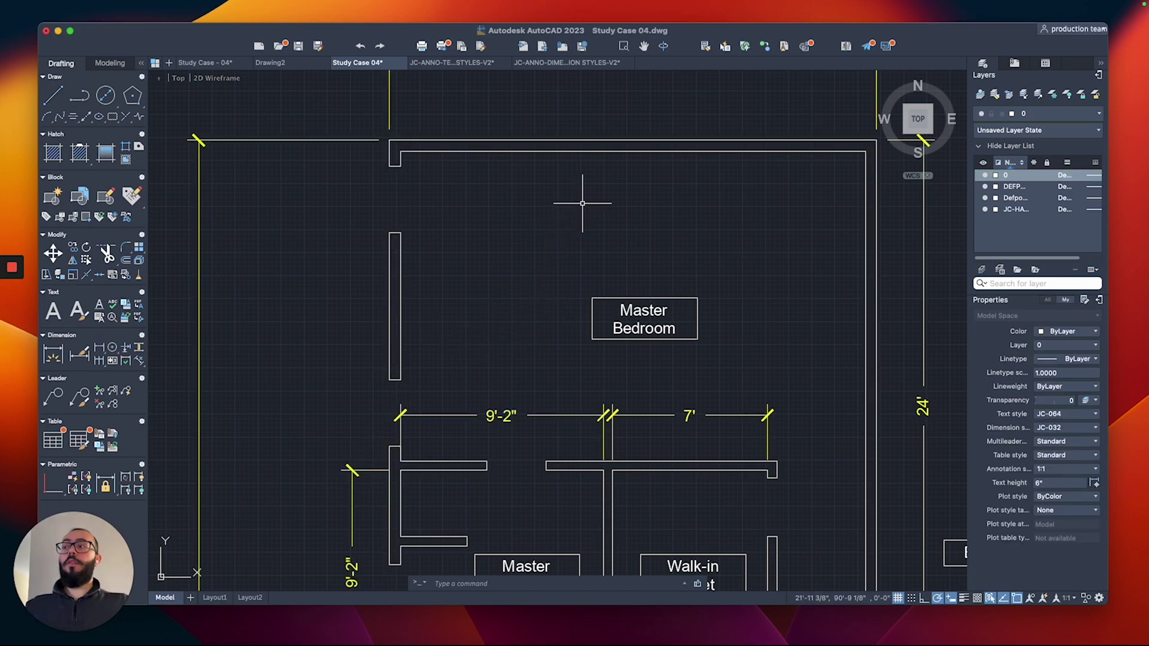
Draw a polyline across the Master Bedroom's upper wall, 2' left of its upper-right inner corner.
{"action": "middle_click_drag", "start_coordinate": [582, 203], "coordinate": [565, 263]}
{"action": "middle_click_drag", "start_coordinate": [750, 212], "coordinate": [736, 223]}
{"action": "scroll", "coordinate": [774, 223], "scroll_direction": "up", "scroll_amount": 2}
{"action": "type", "text": "pl"}
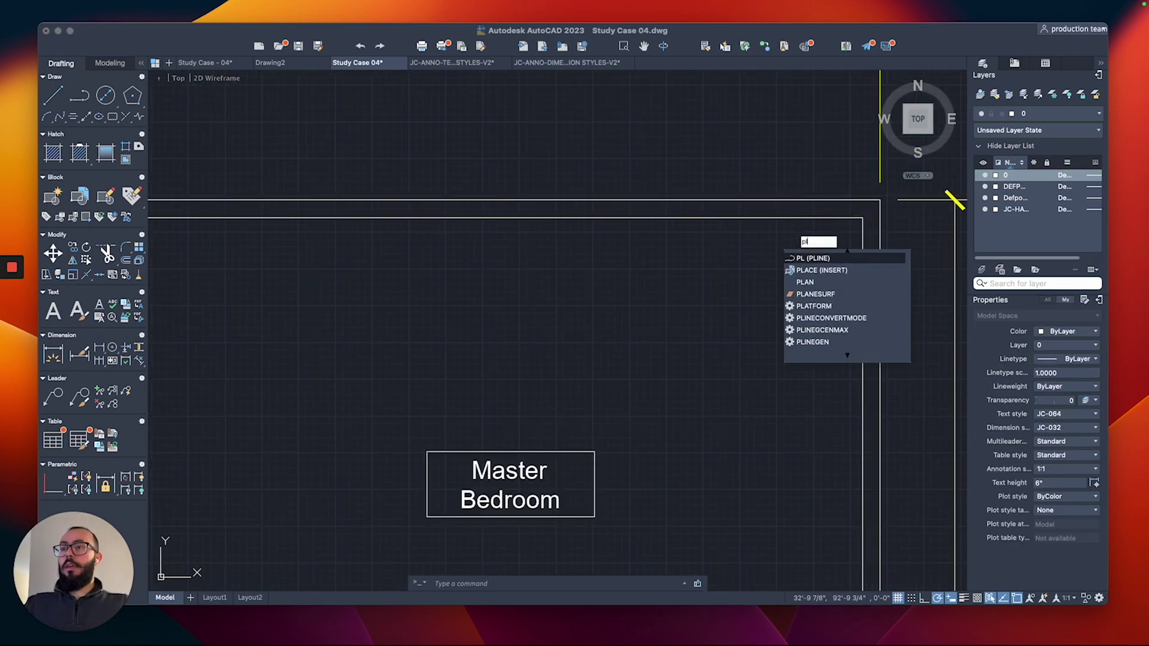
{"action": "key", "text": "Return"}
{"action": "scroll", "coordinate": [850, 215], "scroll_direction": "down", "scroll_amount": 2}
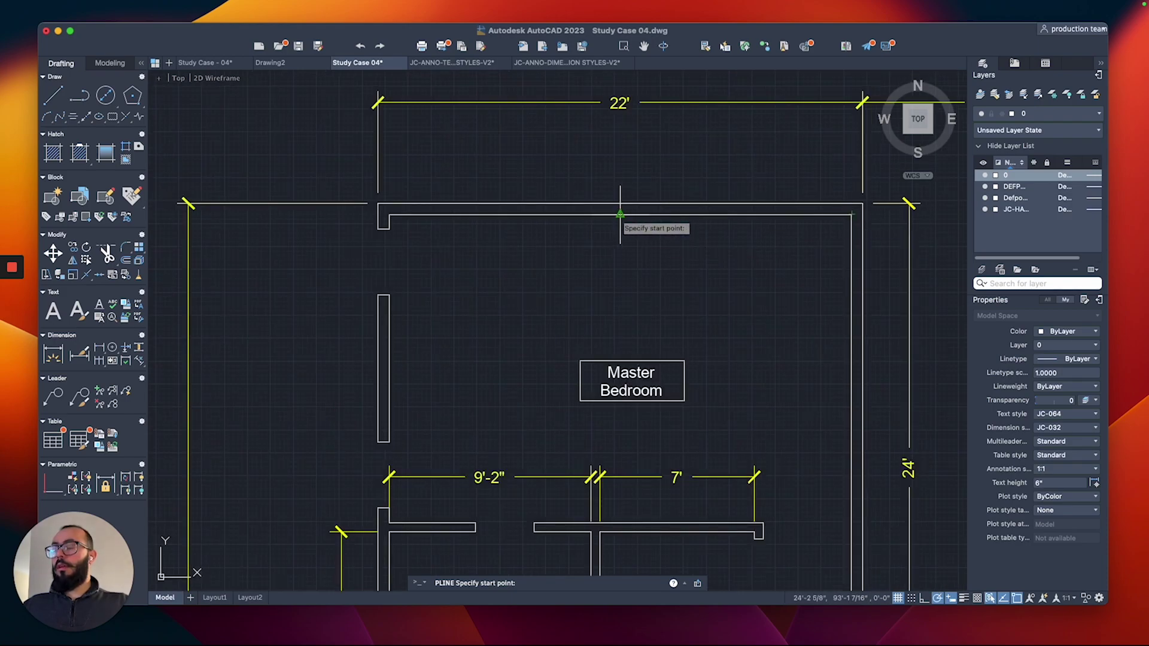
{"action": "scroll", "coordinate": [802, 234], "scroll_direction": "up", "scroll_amount": 2}
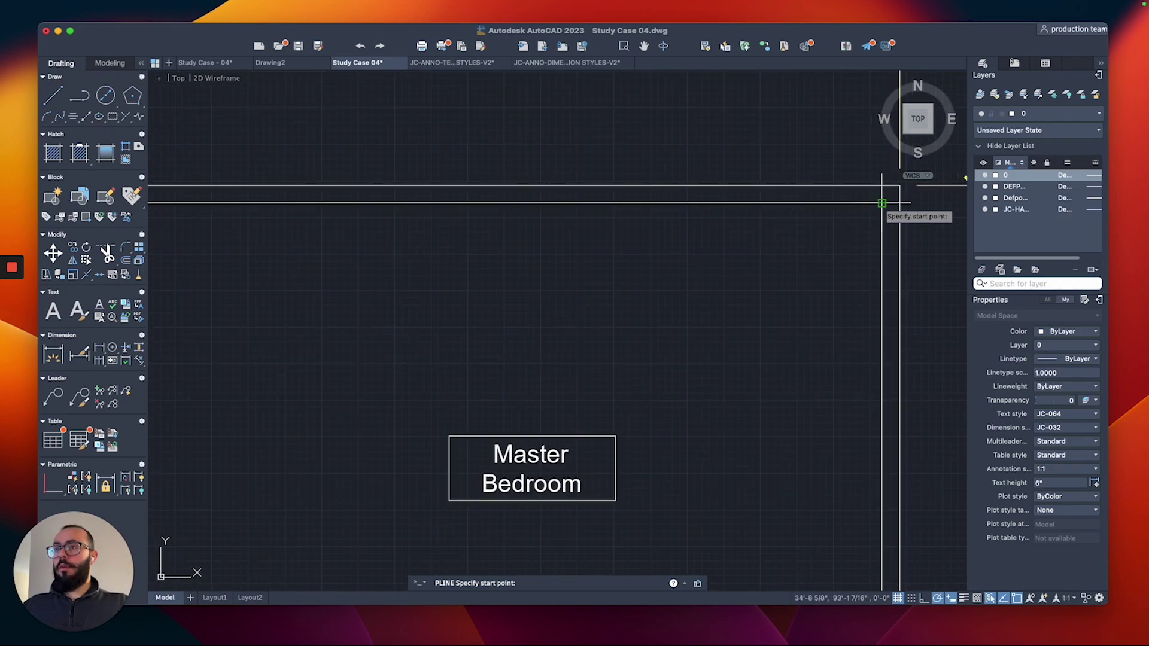
{"action": "type", "text": "2'"}
{"action": "key", "text": "Return"}
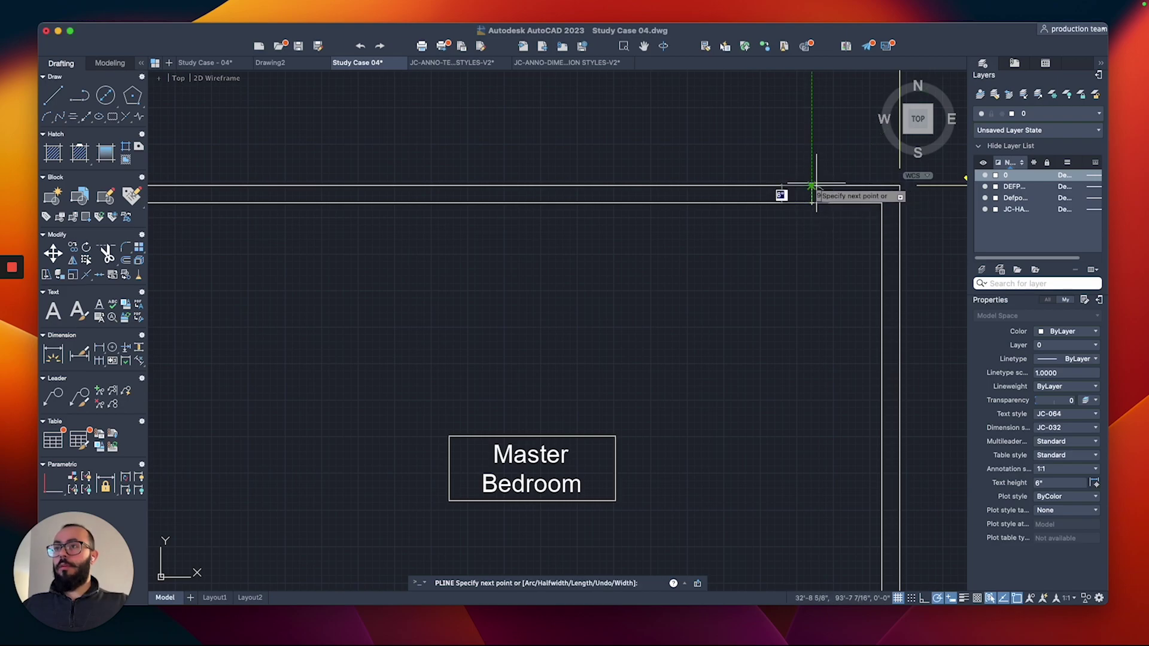
{"action": "left_click", "coordinate": [811, 186]}
{"action": "key", "text": "Return"}
Offset the Master Bedroom upper wall's cross line 6' to the left to mark the window's other edge.
{"action": "type", "text": "o"}
{"action": "key", "text": "Return"}
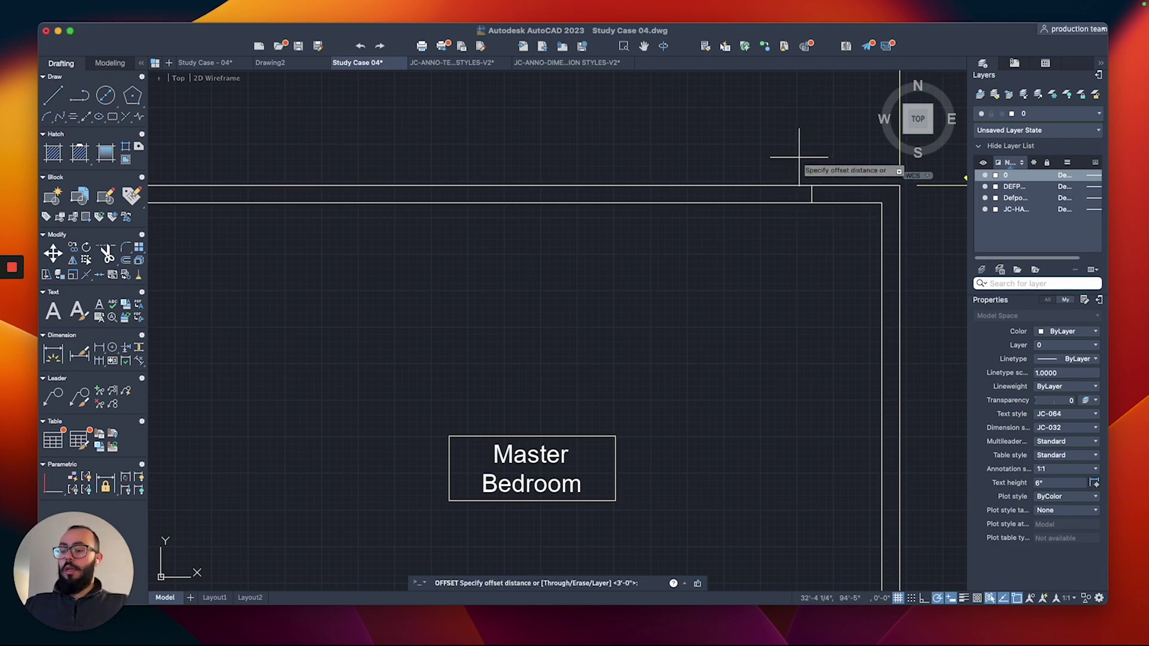
{"action": "key", "text": "Return"}
{"action": "key", "text": "Escape"}
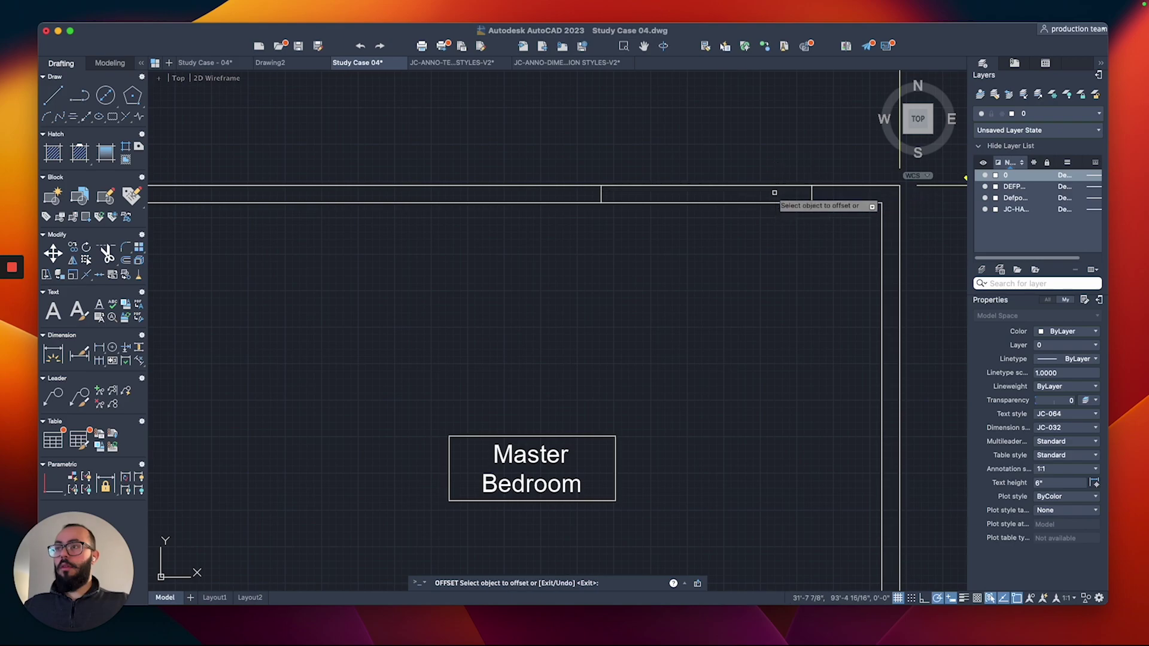
Mirror the two window edge lines about the midpoint of the Master Bedroom's upper wall, keeping the originals.
{"action": "scroll", "coordinate": [742, 184], "scroll_direction": "down", "scroll_amount": 4}
{"action": "left_click", "coordinate": [667, 163]}
{"action": "left_click", "coordinate": [796, 222]}
{"action": "scroll", "coordinate": [665, 157], "scroll_direction": "up", "scroll_amount": 4}
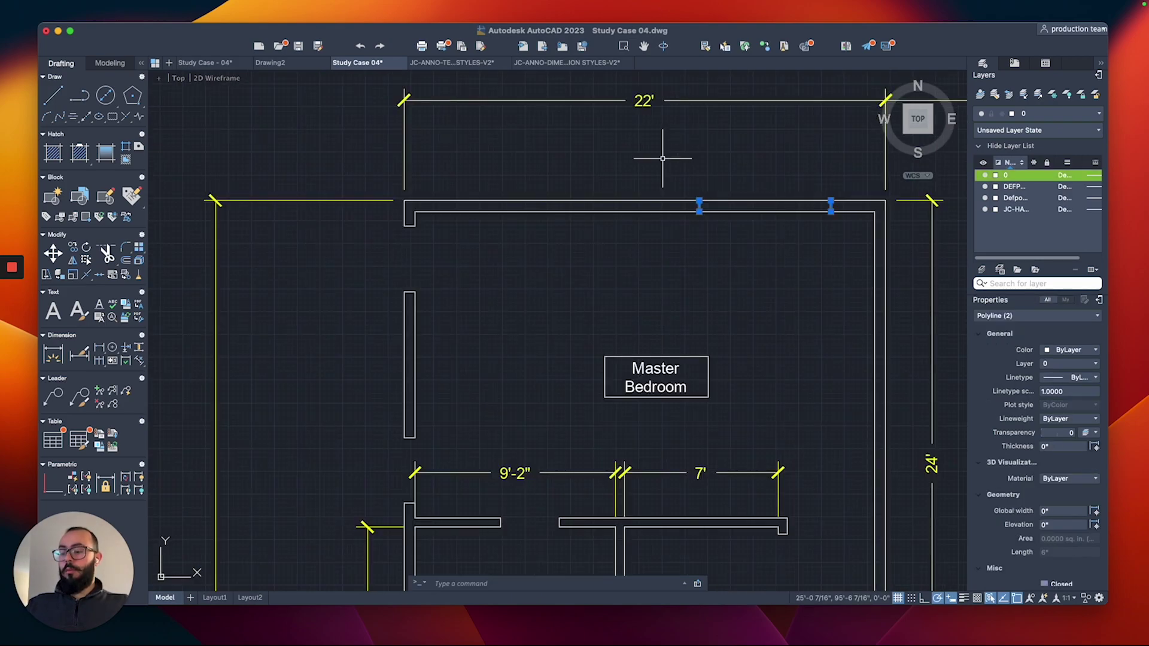
{"action": "type", "text": "mi"}
{"action": "key", "text": "Return"}
{"action": "left_click", "coordinate": [644, 200]}
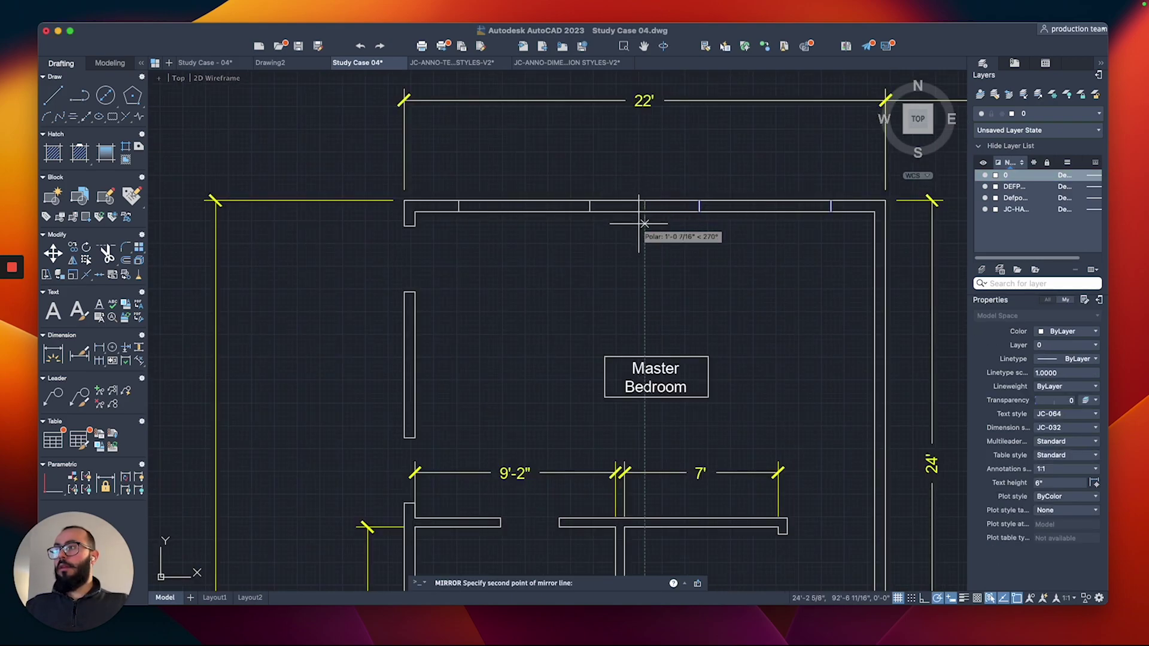
{"action": "left_click", "coordinate": [644, 231]}
{"action": "key", "text": "Return"}
Trim the upper wall lines between each pair of cross lines to open the Master Bedroom's two upper windows.
{"action": "type", "text": "tr"}
{"action": "key", "text": "Return"}
{"action": "left_click", "coordinate": [758, 175]}
{"action": "left_click", "coordinate": [753, 248]}
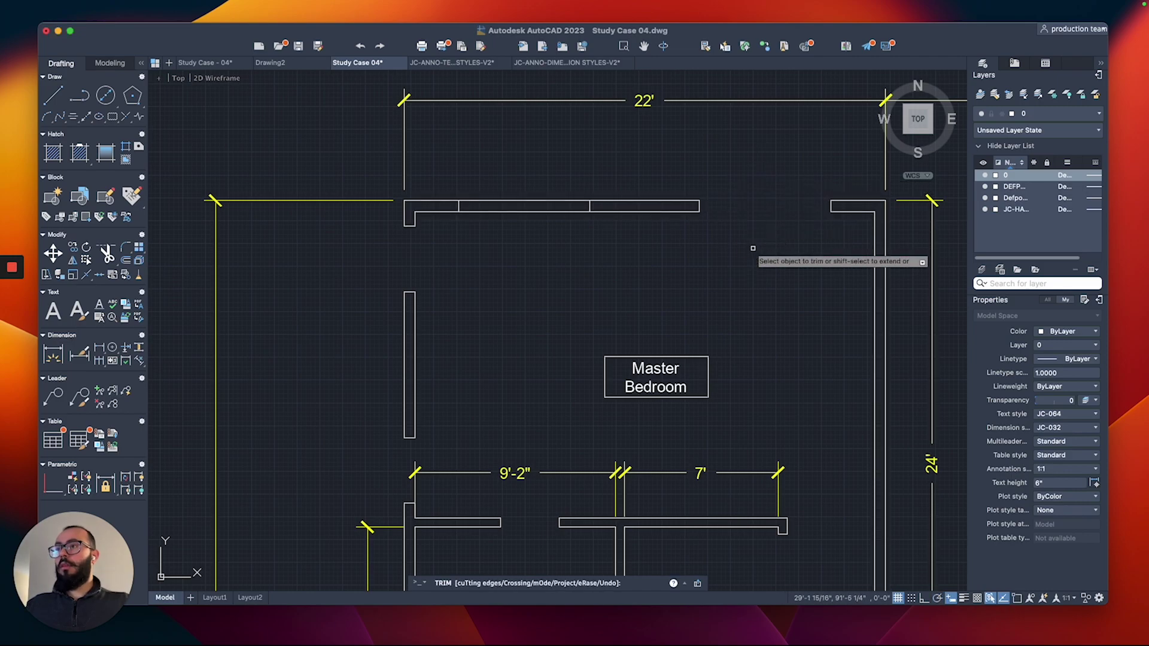
{"action": "left_click", "coordinate": [515, 174]}
{"action": "left_click", "coordinate": [516, 231]}
{"action": "left_click", "coordinate": [866, 181]}
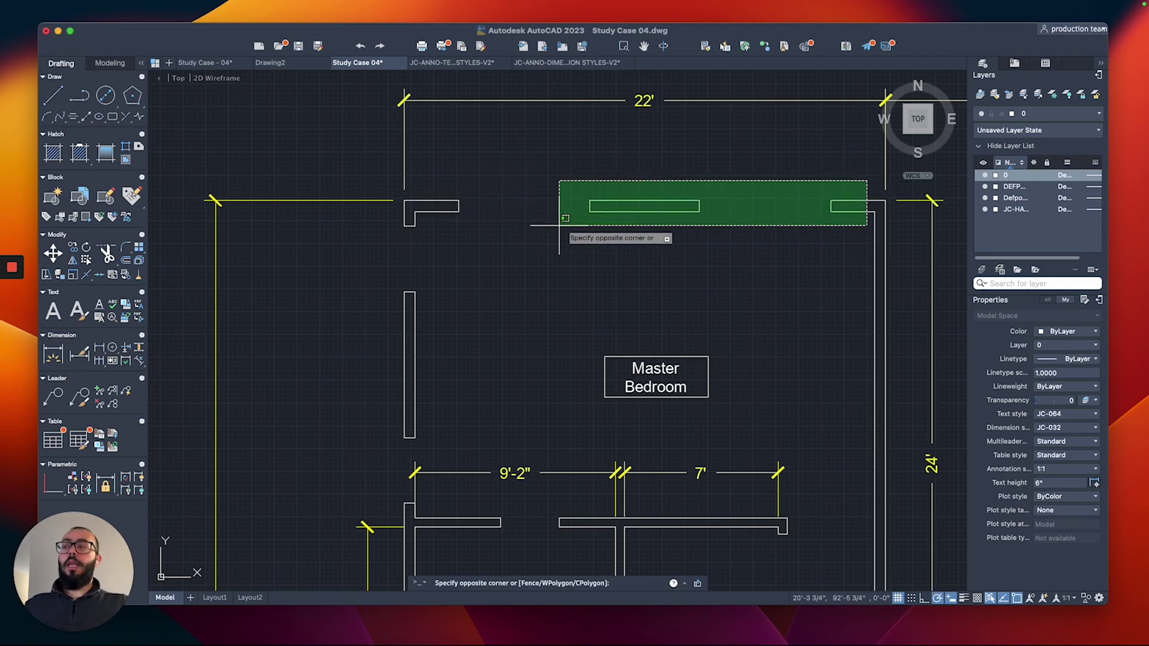
{"action": "left_click", "coordinate": [399, 238]}
{"action": "key", "text": "Escape"}
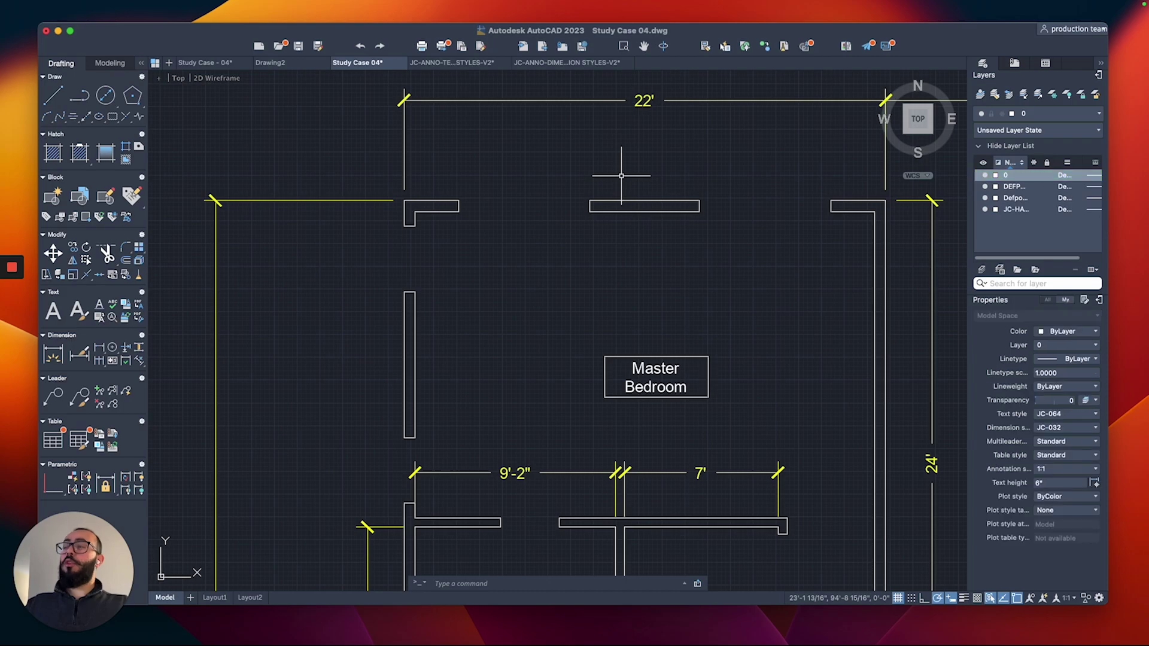
Examine the Master Bedroom's right wall and the surrounding Backyard and Kitchen walls.
{"action": "scroll", "coordinate": [620, 174], "scroll_direction": "down", "scroll_amount": 3}
{"action": "middle_click_drag", "start_coordinate": [653, 189], "coordinate": [613, 164]}
{"action": "middle_click_drag", "start_coordinate": [636, 211], "coordinate": [633, 210]}
{"action": "scroll", "coordinate": [632, 211], "scroll_direction": "down", "scroll_amount": 1}
{"action": "scroll", "coordinate": [633, 210], "scroll_direction": "right", "scroll_amount": 1}
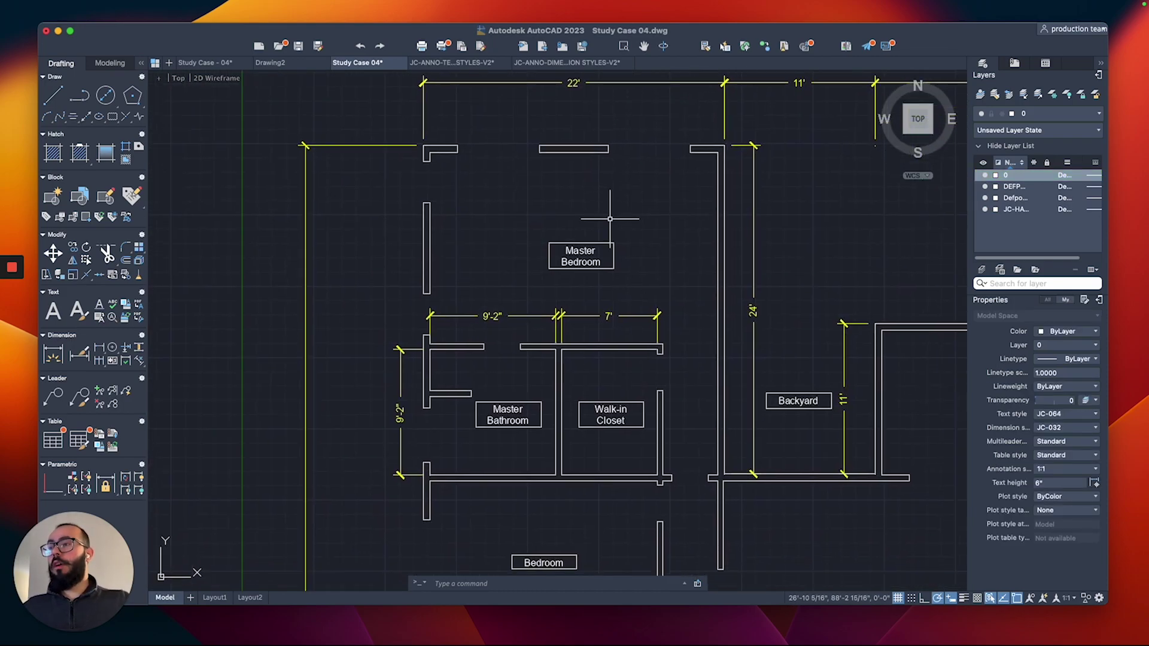
{"action": "middle_click_drag", "start_coordinate": [689, 293], "coordinate": [655, 293]}
{"action": "scroll", "coordinate": [661, 270], "scroll_direction": "up", "scroll_amount": 2}
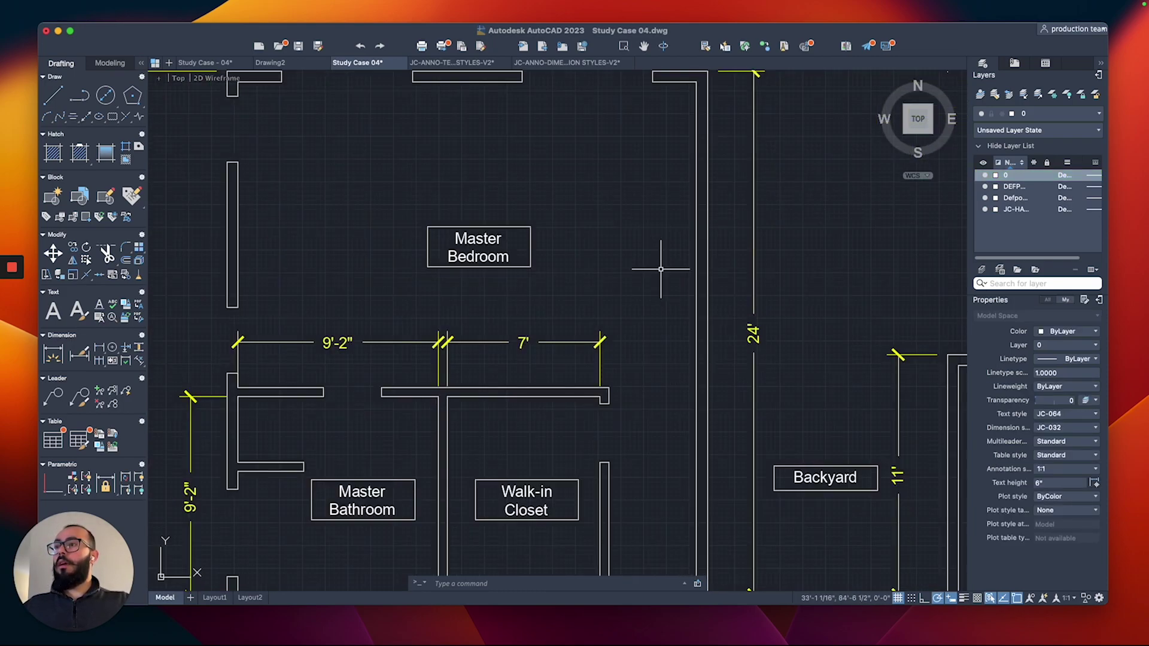
{"action": "scroll", "coordinate": [668, 139], "scroll_direction": "down", "scroll_amount": 2}
{"action": "left_click", "coordinate": [676, 121]}
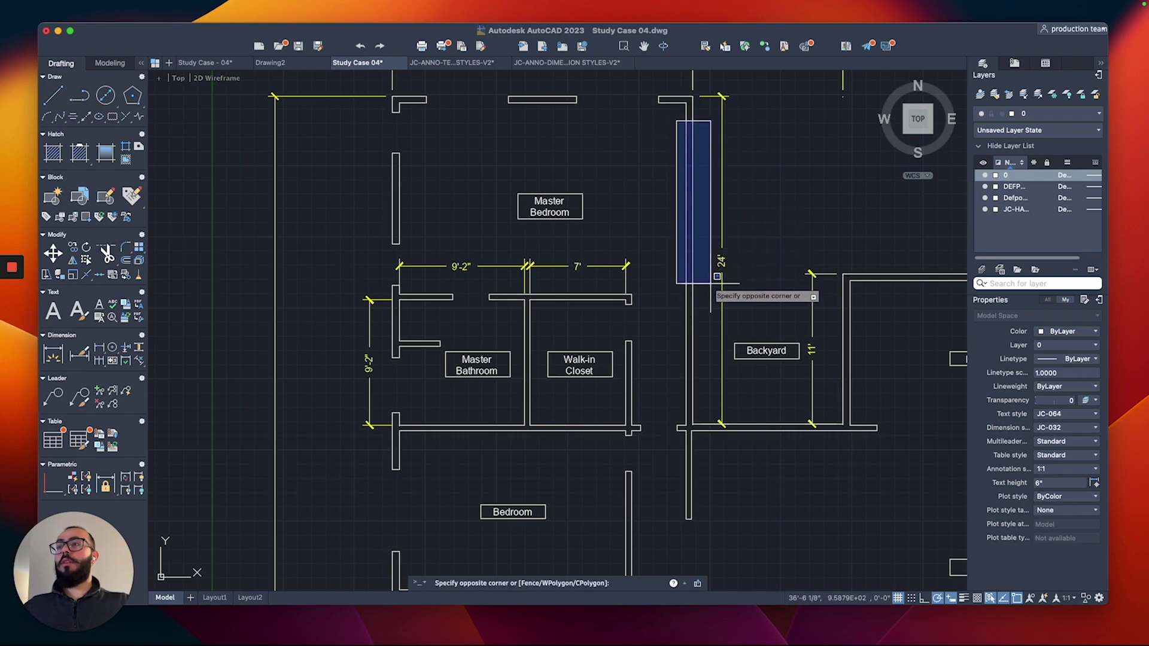
{"action": "left_click", "coordinate": [711, 281]}
{"action": "scroll", "coordinate": [679, 238], "scroll_direction": "up", "scroll_amount": 2}
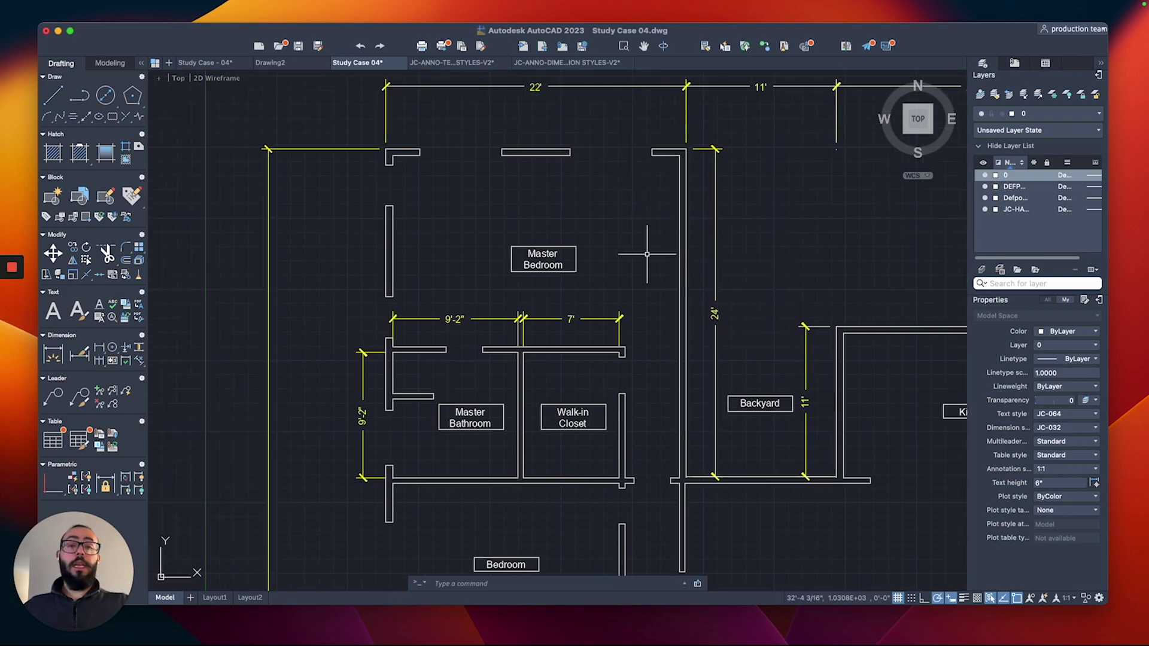
{"action": "scroll", "coordinate": [644, 288], "scroll_direction": "down", "scroll_amount": 3}
{"action": "scroll", "coordinate": [644, 287], "scroll_direction": "right", "scroll_amount": 2}
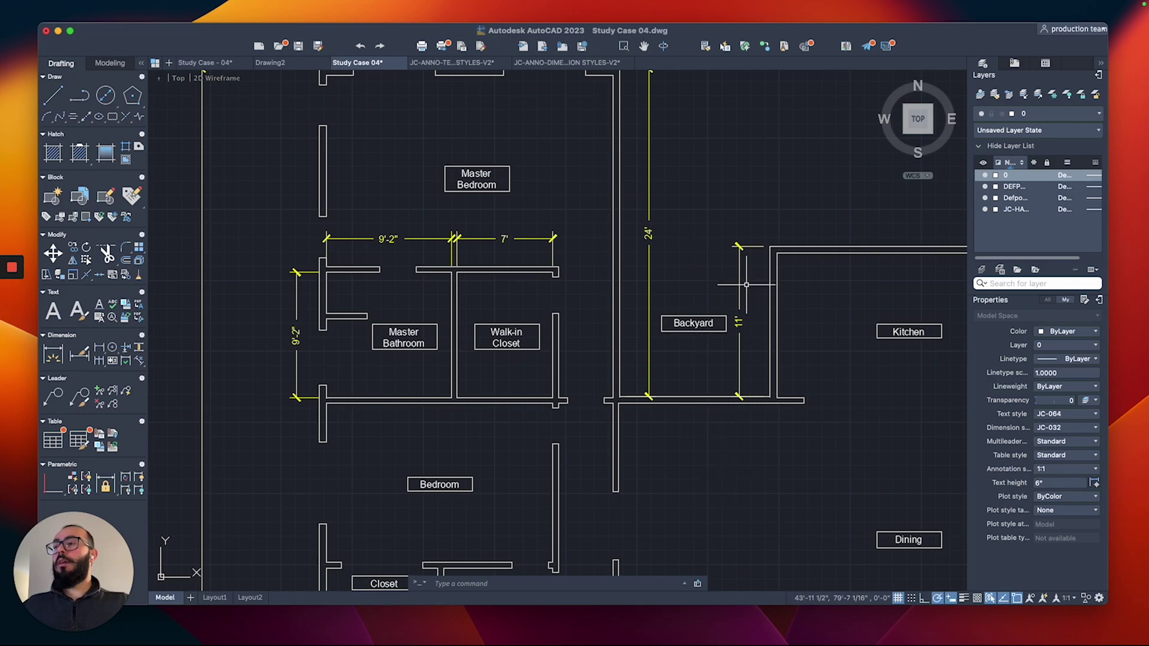
{"action": "scroll", "coordinate": [706, 281], "scroll_direction": "down", "scroll_amount": 6}
{"action": "scroll", "coordinate": [658, 315], "scroll_direction": "up", "scroll_amount": 3}
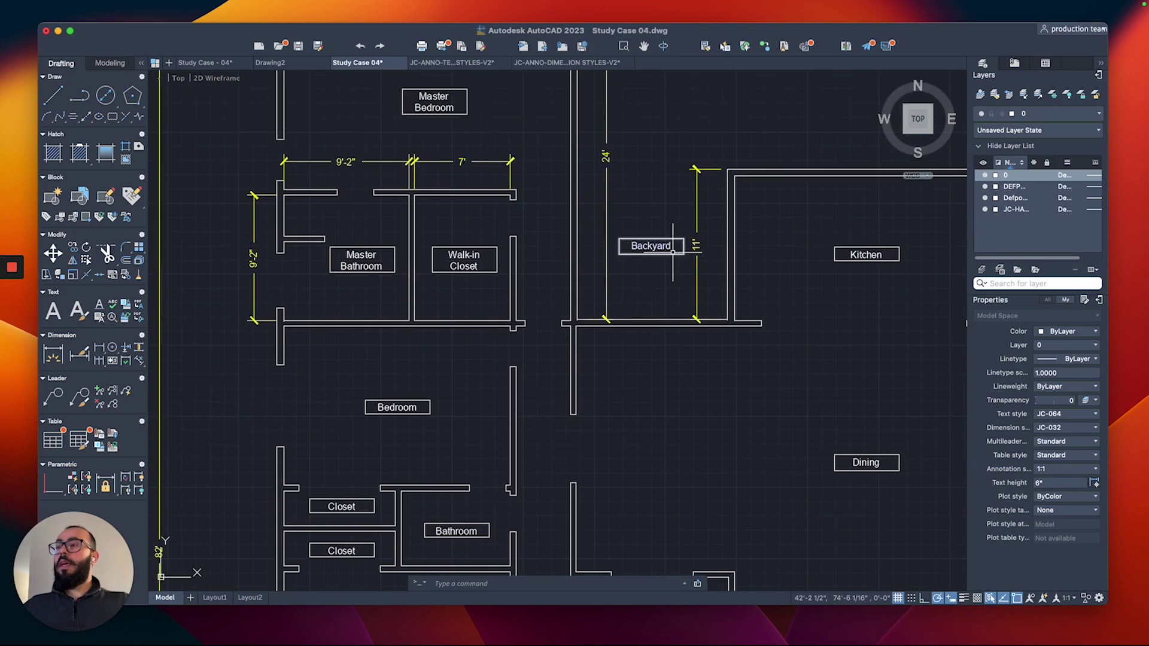
Draw a polyline across the Backyard's lower wall at its midpoint.
{"action": "scroll", "coordinate": [672, 252], "scroll_direction": "up", "scroll_amount": 2}
{"action": "scroll", "coordinate": [685, 288], "scroll_direction": "up", "scroll_amount": 2}
{"action": "type", "text": "l"}
{"action": "key", "text": "Return"}
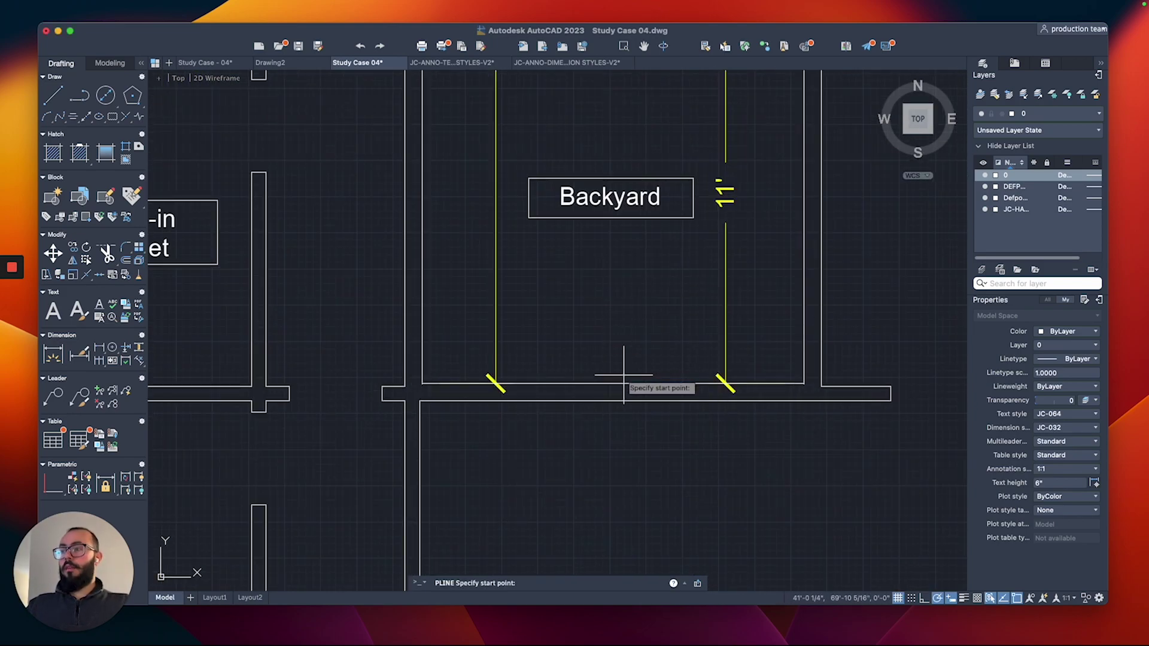
{"action": "left_click", "coordinate": [613, 384]}
{"action": "left_click", "coordinate": [612, 400]}
{"action": "key", "text": "Return"}
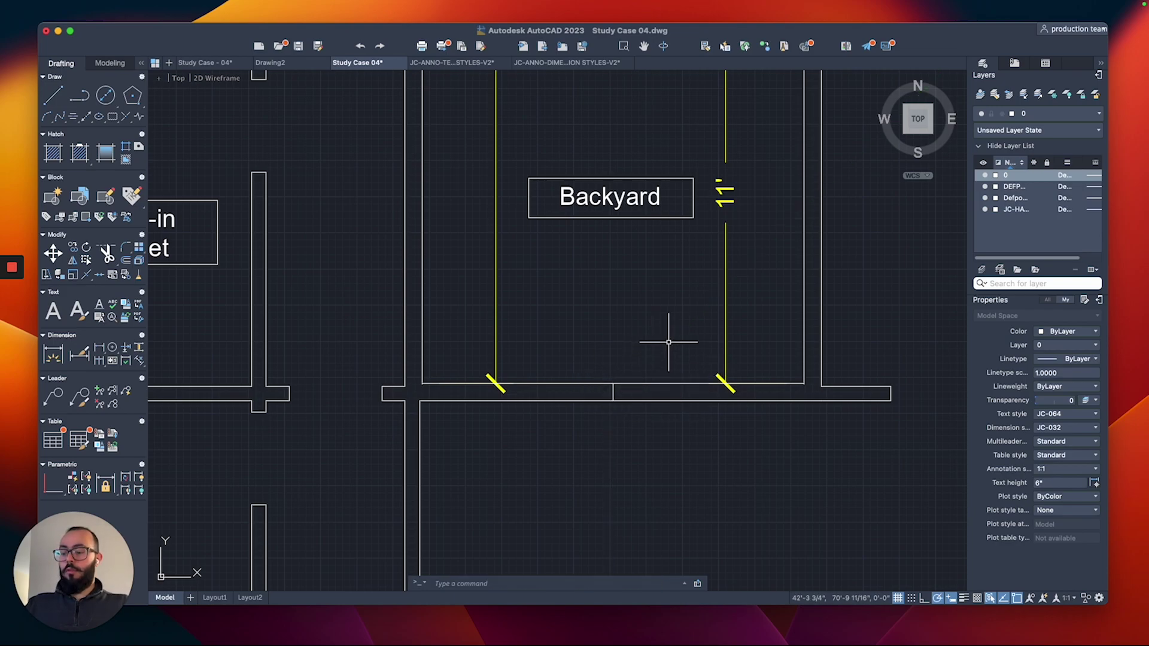
Offset the Backyard wall's midpoint line 36" to both sides and delete the original line.
{"action": "type", "text": "o"}
{"action": "key", "text": "Return"}
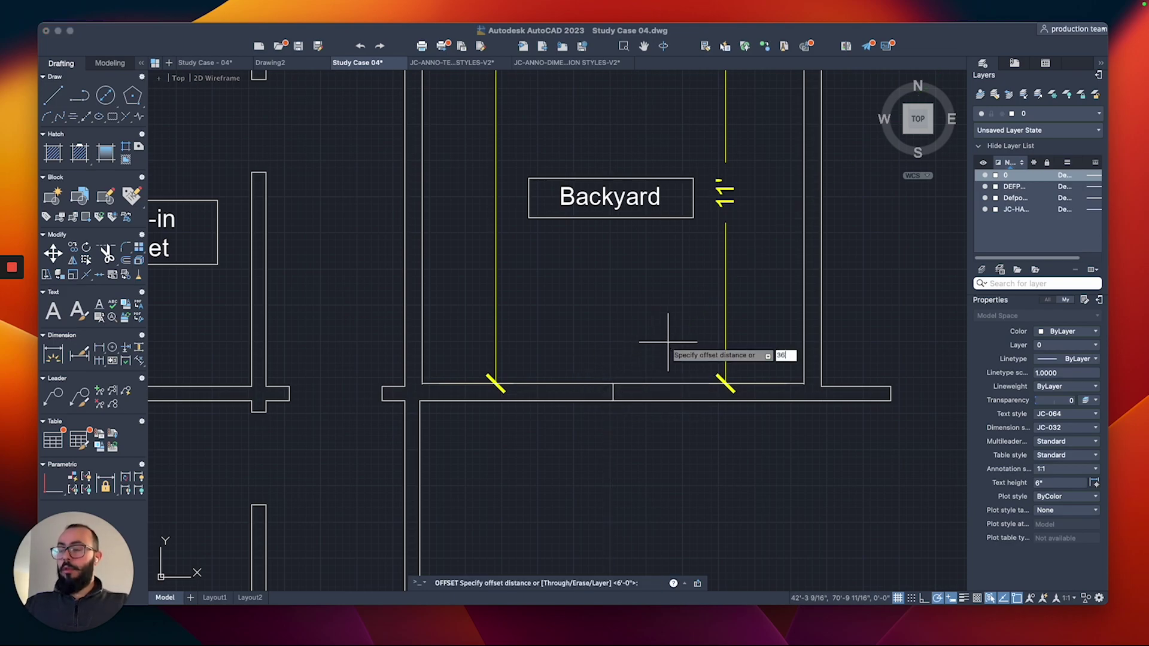
{"action": "type", "text": "36"}
{"action": "key", "text": "Return"}
{"action": "left_click", "coordinate": [612, 392]}
{"action": "left_click", "coordinate": [616, 392]}
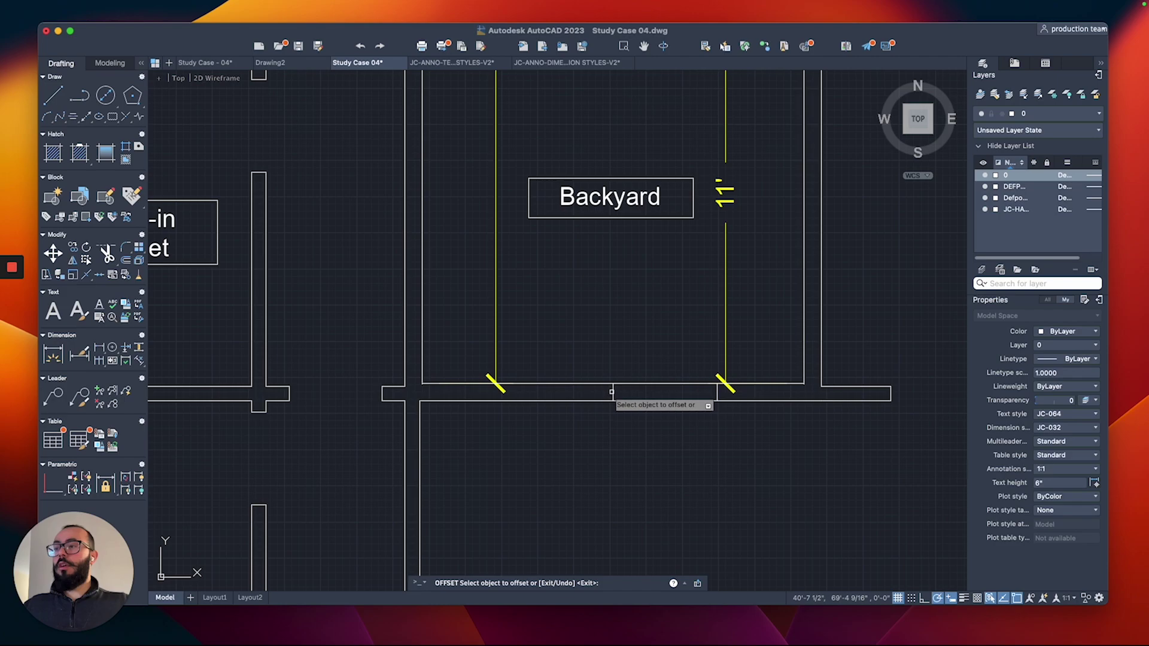
{"action": "left_click", "coordinate": [612, 392]}
{"action": "left_click", "coordinate": [559, 389]}
{"action": "key", "text": "Return"}
{"action": "key", "text": "Delete"}
Trim the Backyard's lower wall lines between the two cross lines to open the doorway.
{"action": "type", "text": "tr"}
{"action": "key", "text": "Return"}
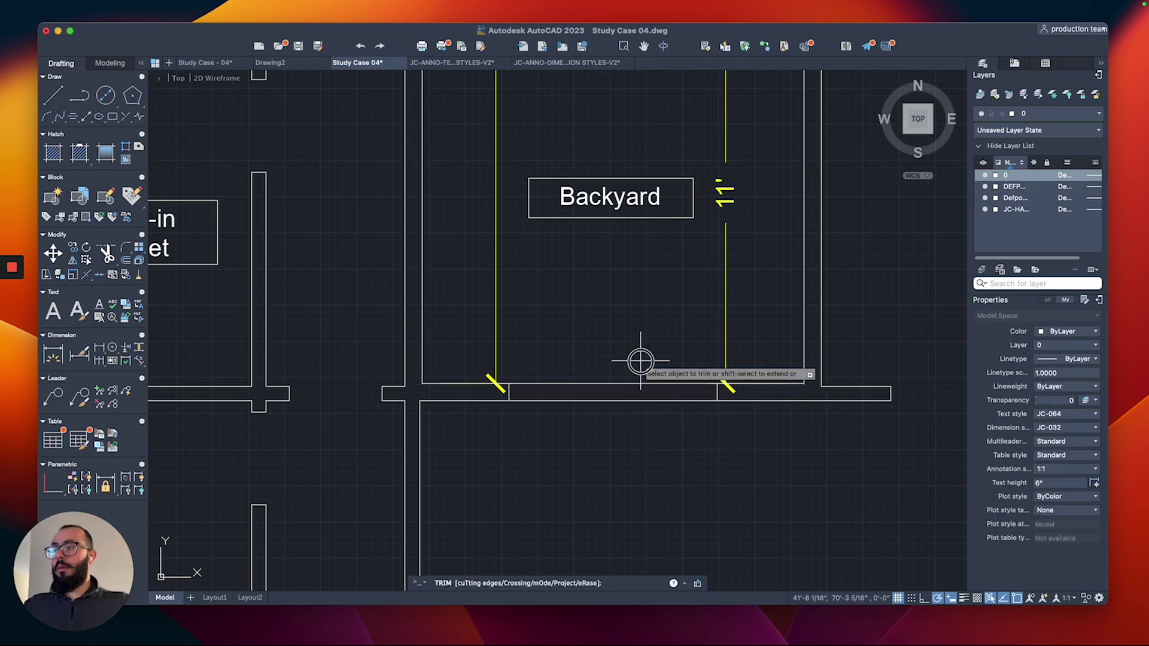
{"action": "left_click_drag", "start_coordinate": [641, 361], "coordinate": [626, 425]}
{"action": "key", "text": "Return"}
Draw a polyline across the Kitchen's upper wall at its midpoint.
{"action": "scroll", "coordinate": [617, 365], "scroll_direction": "down", "scroll_amount": 4}
{"action": "middle_click_drag", "start_coordinate": [704, 353], "coordinate": [562, 315]}
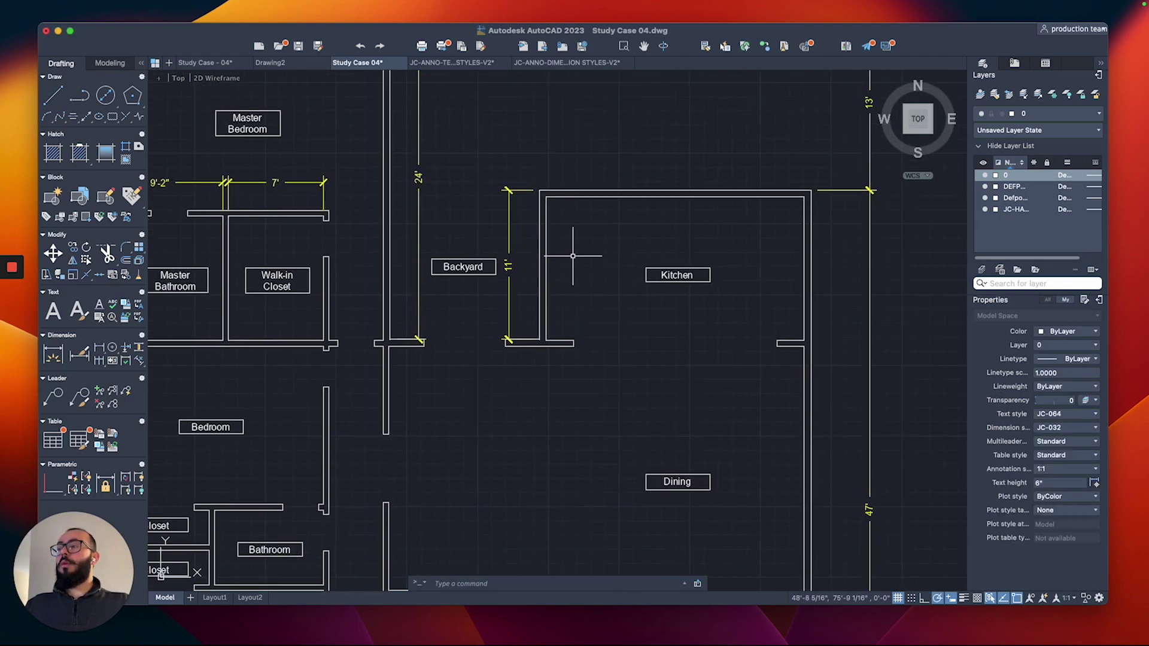
{"action": "middle_click_drag", "start_coordinate": [590, 249], "coordinate": [563, 273]}
{"action": "scroll", "coordinate": [612, 221], "scroll_direction": "up", "scroll_amount": 2}
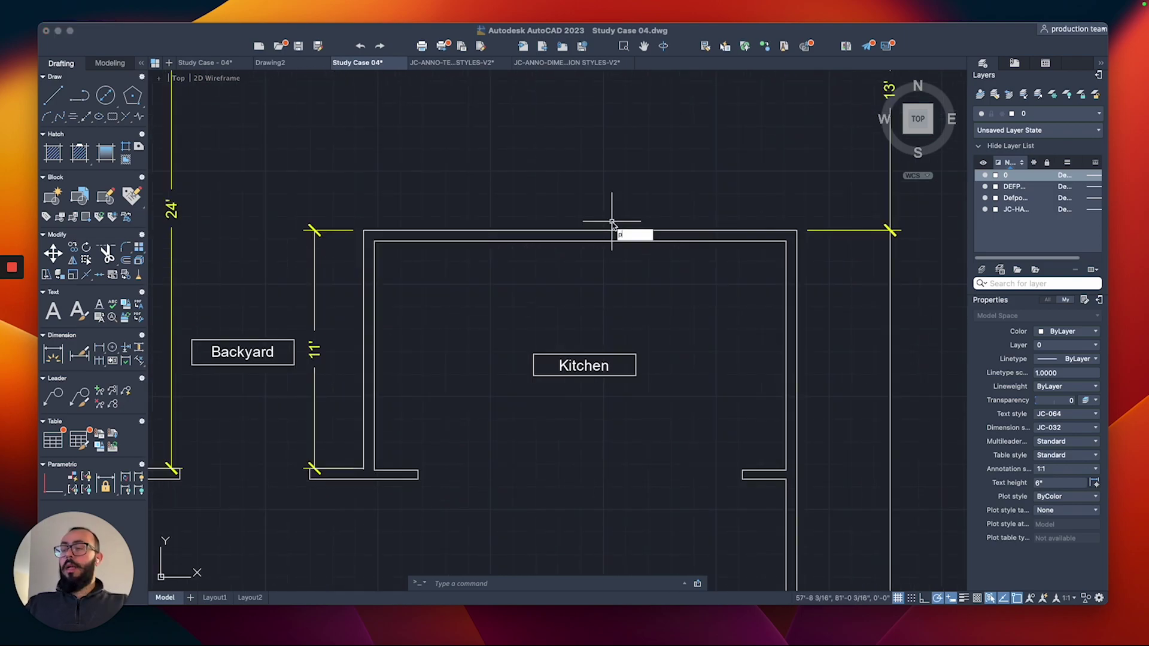
{"action": "type", "text": "l"}
{"action": "key", "text": "Return"}
{"action": "scroll", "coordinate": [611, 221], "scroll_direction": "up", "scroll_amount": 2}
{"action": "left_click", "coordinate": [563, 254]}
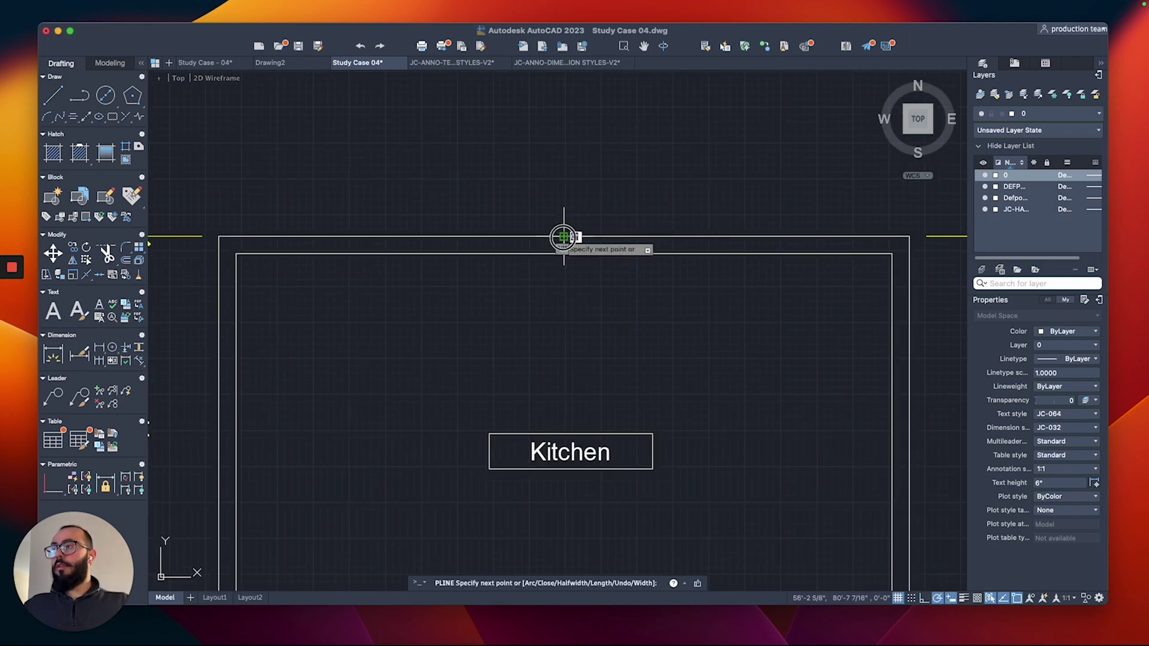
{"action": "left_click", "coordinate": [564, 237]}
{"action": "key", "text": "Return"}
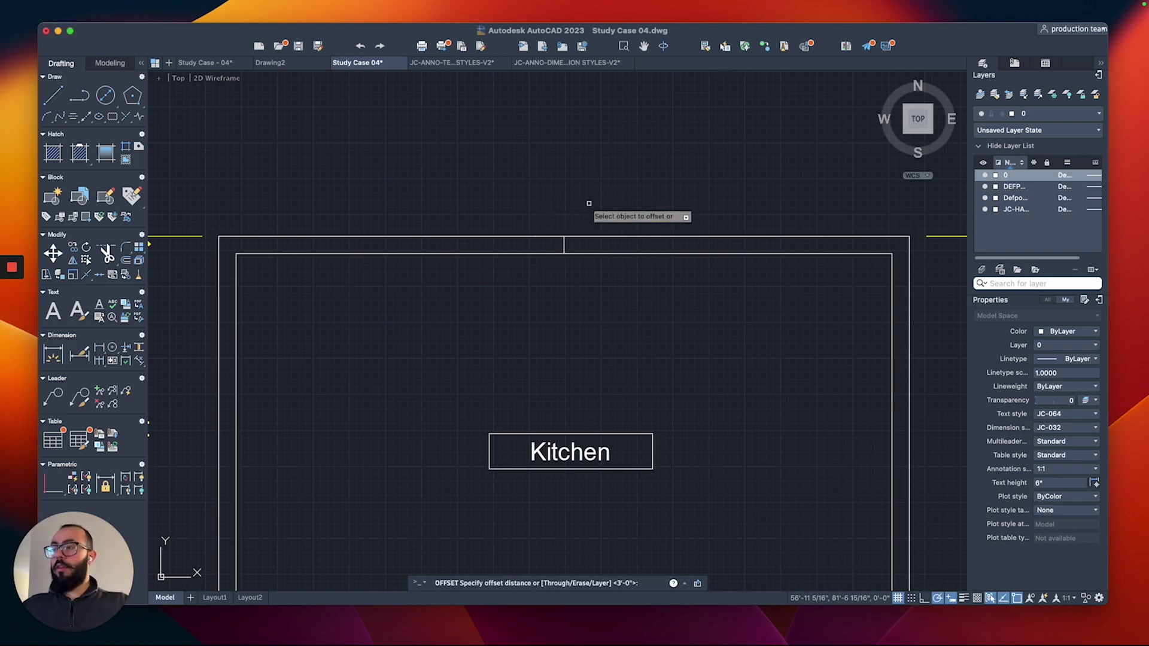
Offset the Kitchen upper wall's midpoint line 2' to the right and delete the original line.
{"action": "left_click", "coordinate": [564, 244]}
{"action": "scroll", "coordinate": [564, 243], "scroll_direction": "down", "scroll_amount": 3}
{"action": "scroll", "coordinate": [564, 244], "scroll_direction": "up", "scroll_amount": 3}
{"action": "left_click", "coordinate": [572, 242]}
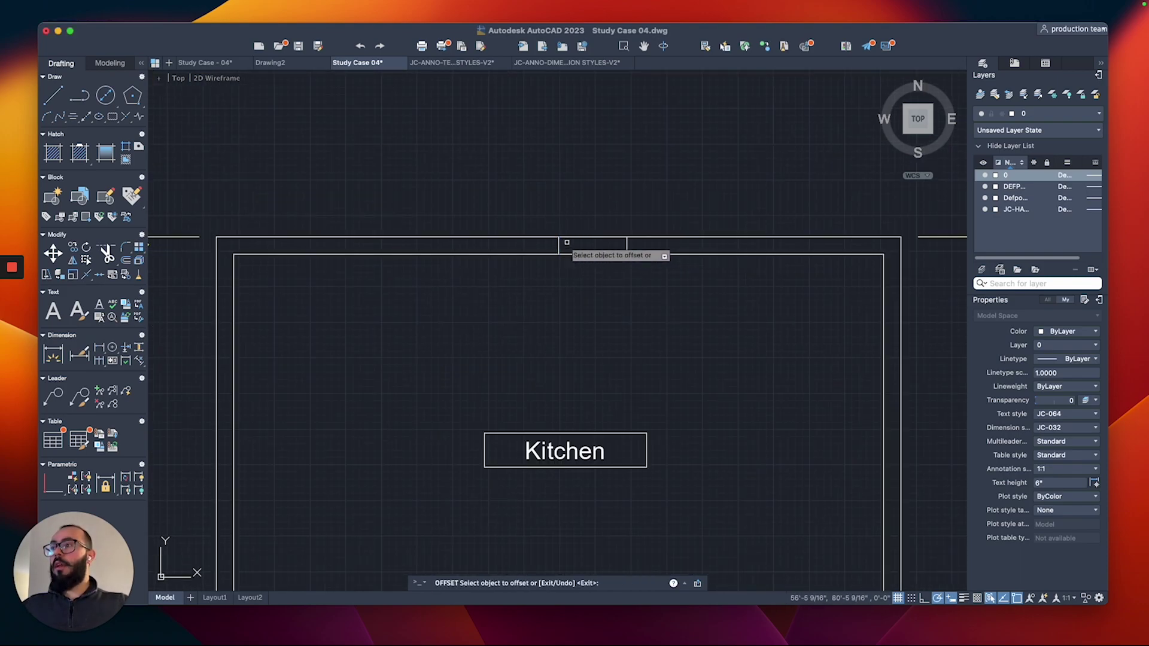
{"action": "left_click", "coordinate": [567, 242]}
{"action": "key", "text": "Escape"}
{"action": "left_click", "coordinate": [559, 245]}
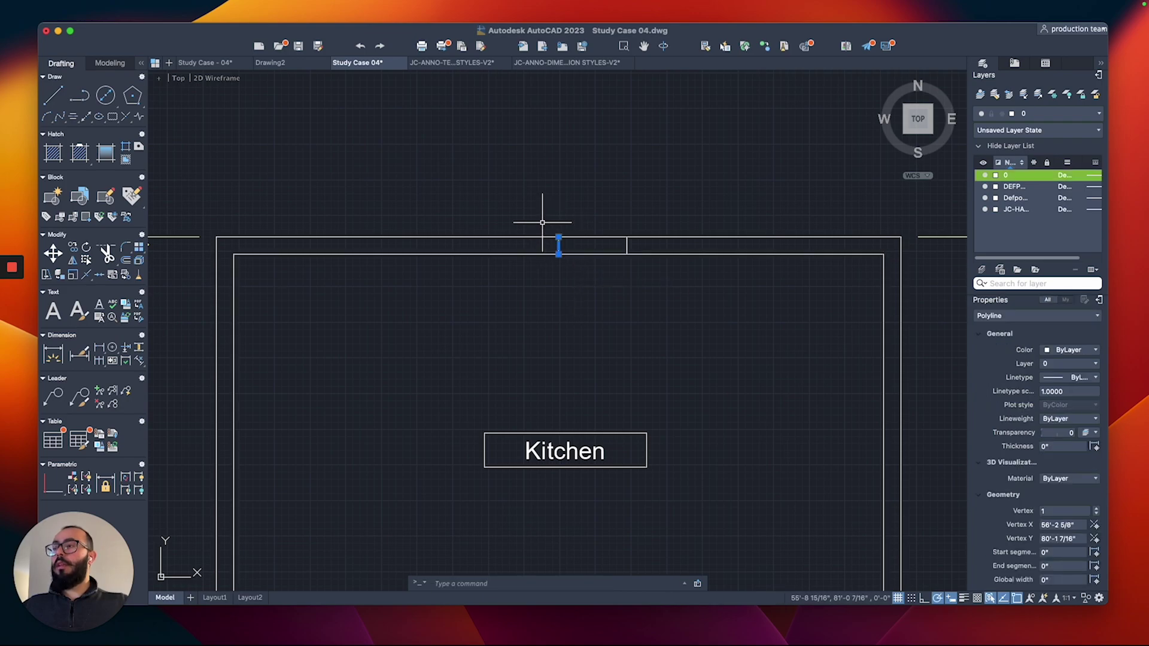
{"action": "key", "text": "Escape"}
Offset the remaining cross line on the Kitchen's upper wall 4' to the left.
{"action": "key", "text": "Return"}
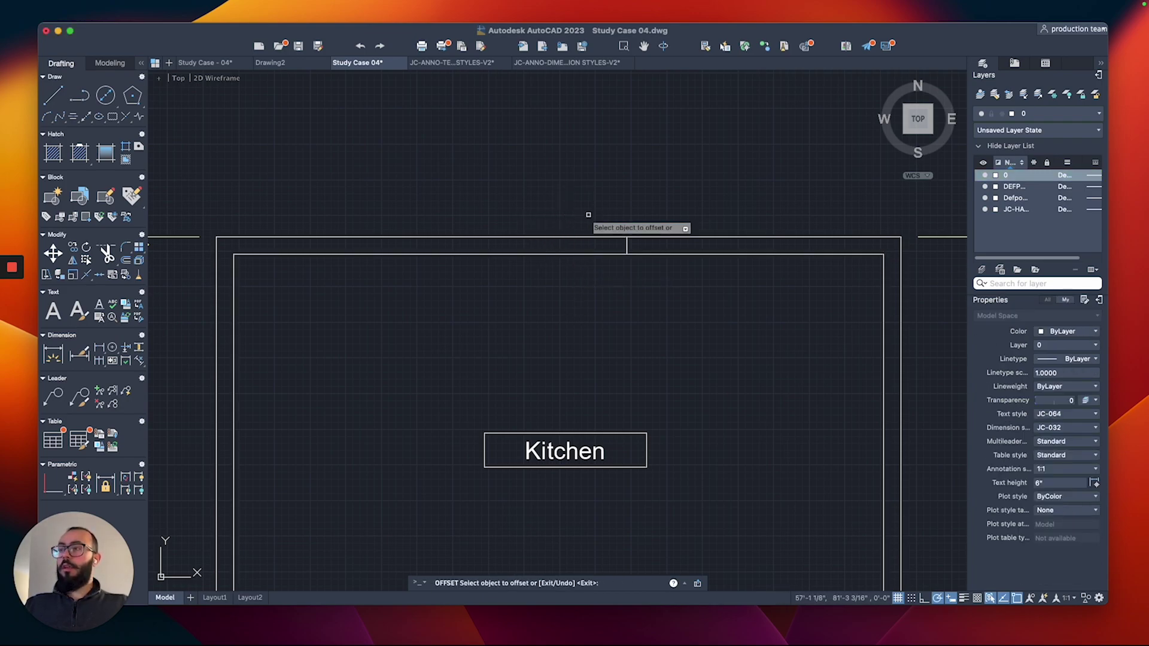
{"action": "left_click", "coordinate": [627, 244]}
{"action": "left_click", "coordinate": [604, 244]}
{"action": "key", "text": "Escape"}
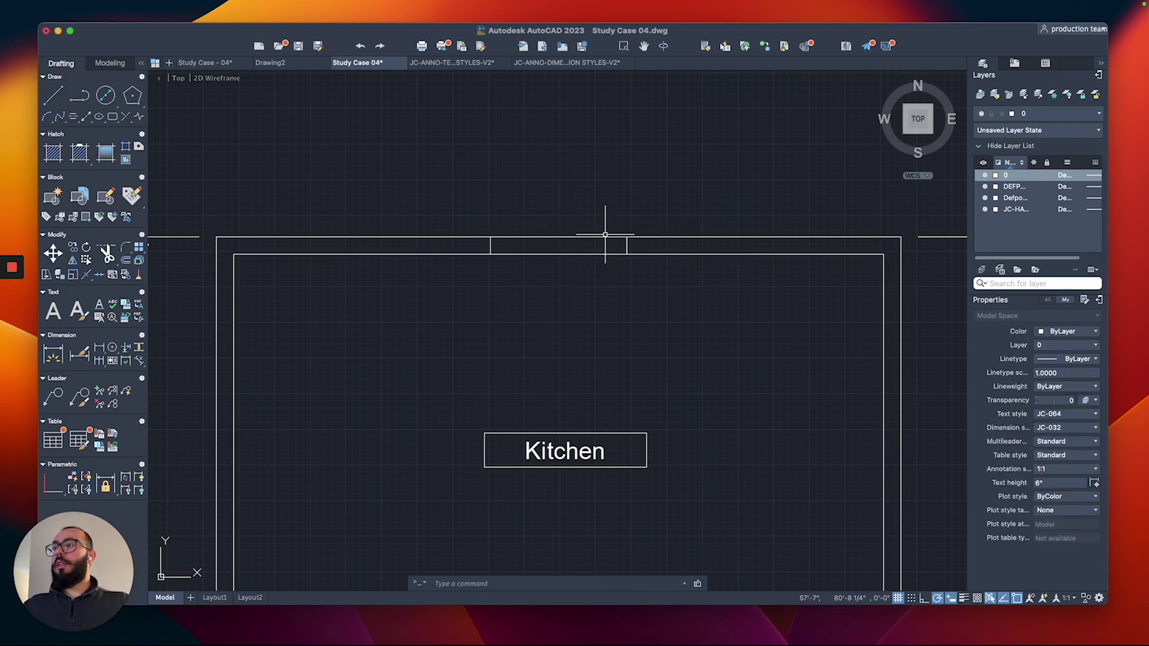
Trim the Kitchen's upper wall lines between the two cross lines to create the centred opening.
{"action": "type", "text": "tr"}
{"action": "key", "text": "Return"}
{"action": "left_click", "coordinate": [577, 286]}
{"action": "left_click", "coordinate": [571, 191]}
{"action": "key", "text": "Escape"}
Draw a polyline across the Kitchen's upper wall, 24" left of its upper-right inner corner.
{"action": "middle_click_drag", "start_coordinate": [666, 191], "coordinate": [573, 185]}
{"action": "type", "text": "pl"}
{"action": "key", "text": "Return"}
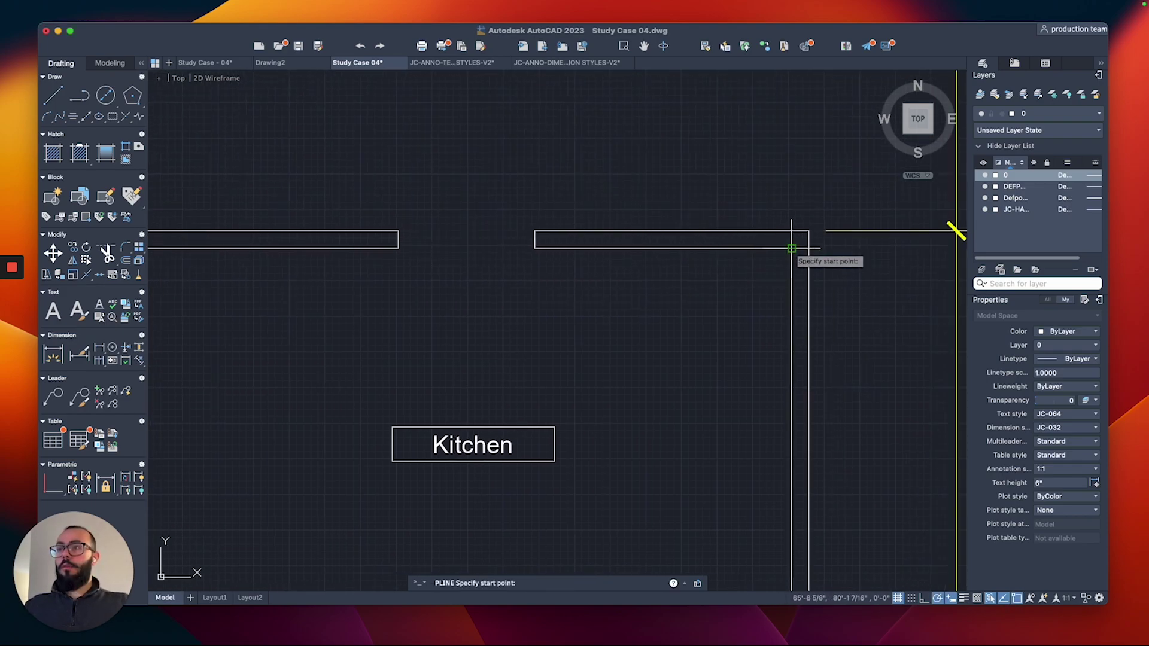
{"action": "type", "text": "24"}
{"action": "key", "text": "Return"}
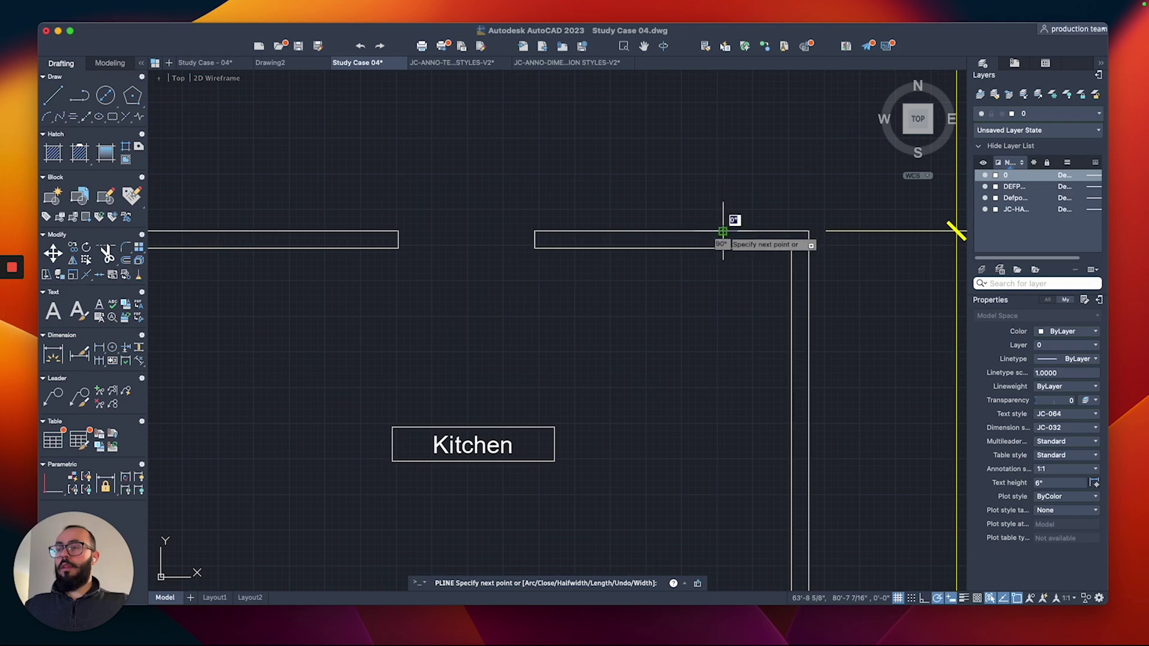
{"action": "key", "text": "Return"}
Offset the new cross line near the Kitchen's upper-right corner 3' to the left.
{"action": "type", "text": "o"}
{"action": "key", "text": "Return"}
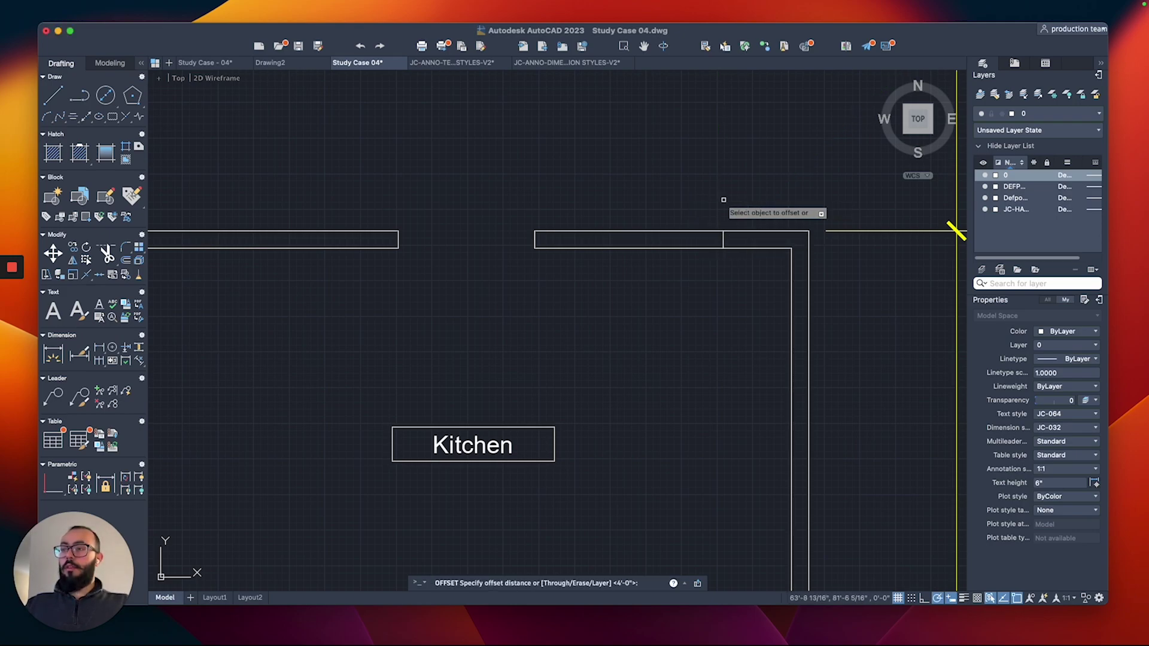
{"action": "left_click", "coordinate": [723, 239]}
{"action": "left_click", "coordinate": [671, 239]}
{"action": "scroll", "coordinate": [667, 233], "scroll_direction": "down", "scroll_amount": 2}
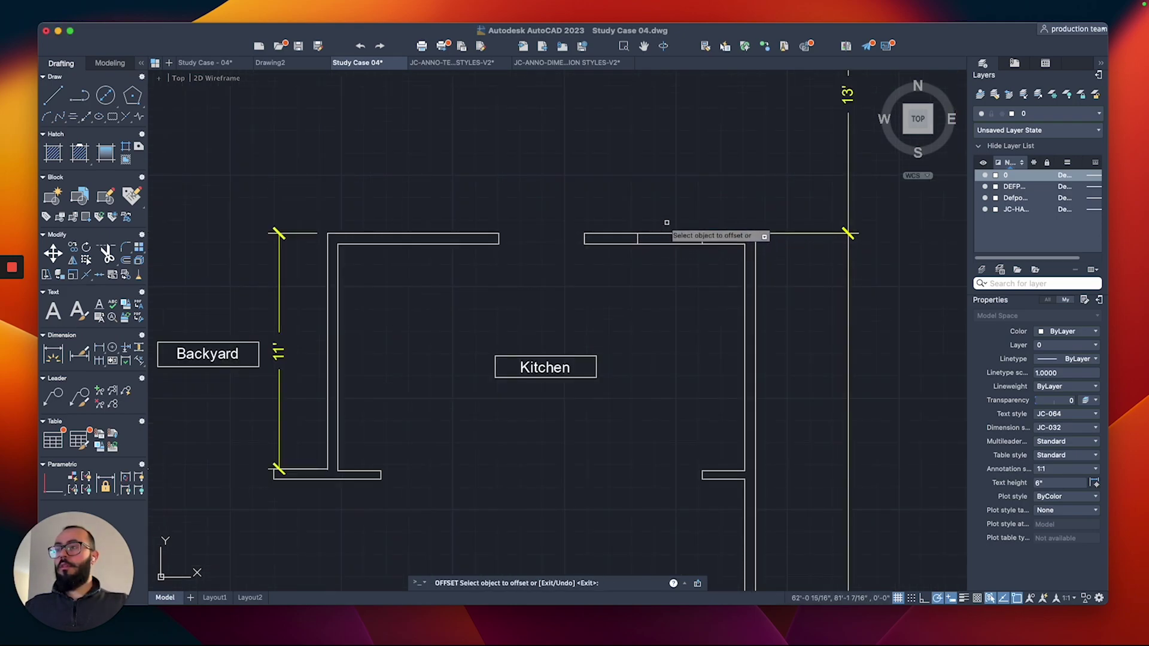
{"action": "key", "text": "Return"}
Trim the wall lines between the two cross lines to create the Kitchen's second upper opening.
{"action": "type", "text": "tr"}
{"action": "key", "text": "Return"}
{"action": "left_click", "coordinate": [664, 224]}
{"action": "left_click", "coordinate": [664, 267]}
{"action": "key", "text": "Return"}
{"action": "left_click", "coordinate": [631, 221]}
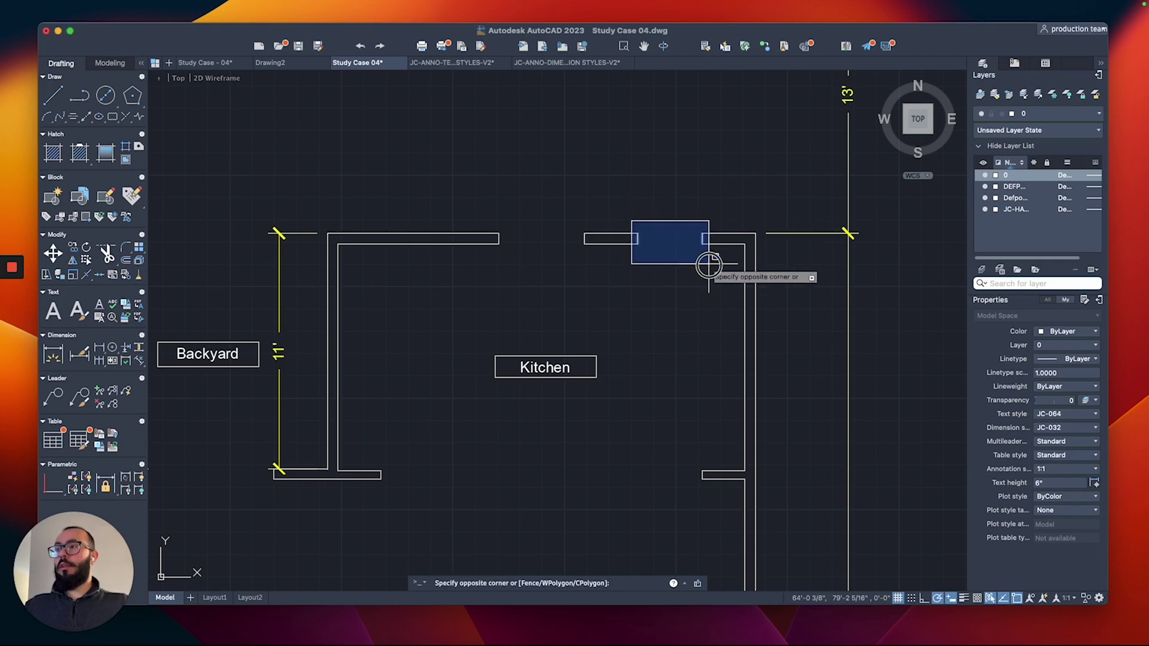
{"action": "left_click", "coordinate": [709, 265]}
{"action": "middle_click_drag", "start_coordinate": [540, 297], "coordinate": [587, 311]}
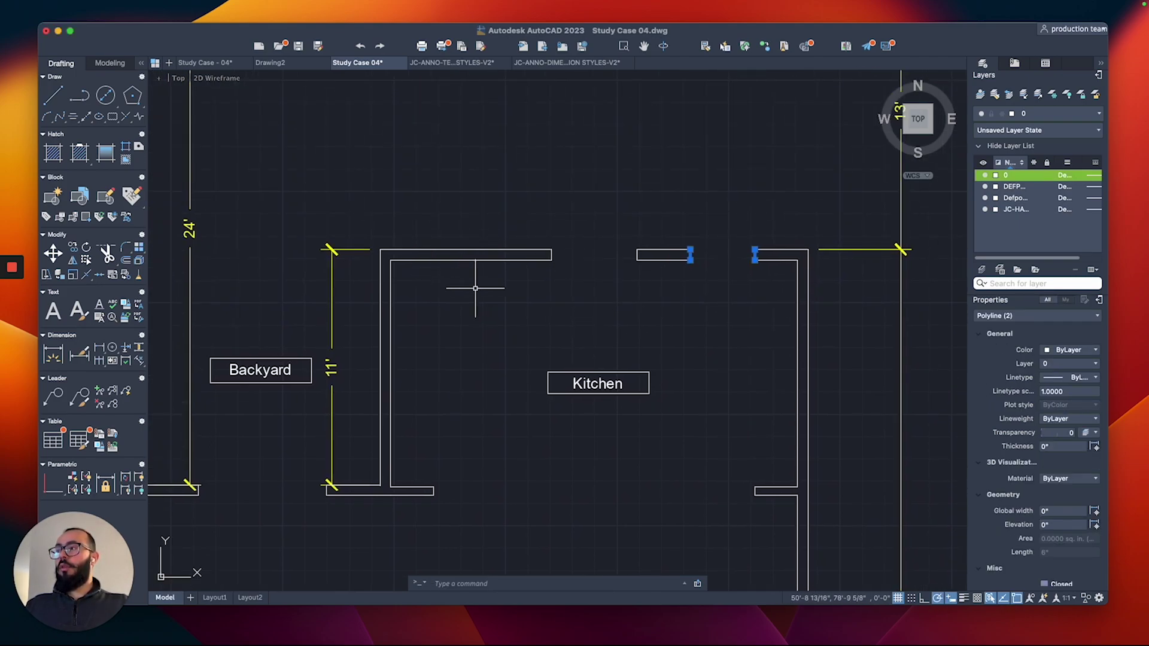
{"action": "scroll", "coordinate": [593, 249], "scroll_direction": "up", "scroll_amount": 2}
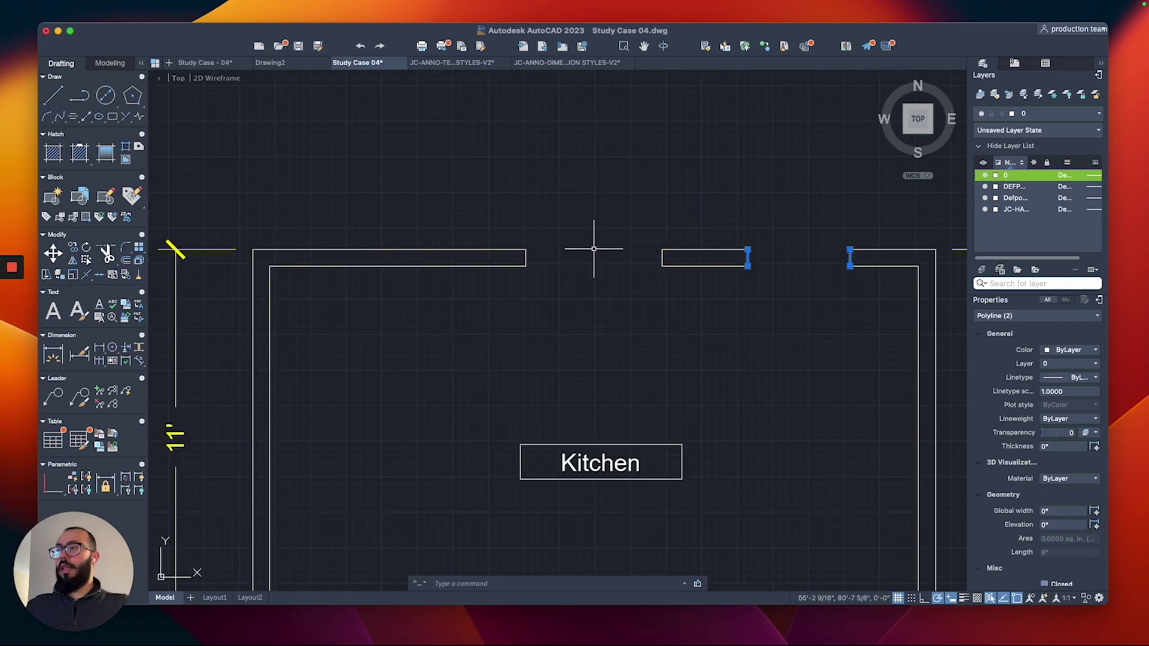
{"action": "key", "text": "Escape"}
Draw a line across the Kitchen's centred upper opening, joining the midpoints of its two edge lines.
{"action": "type", "text": "l"}
{"action": "key", "text": "Return"}
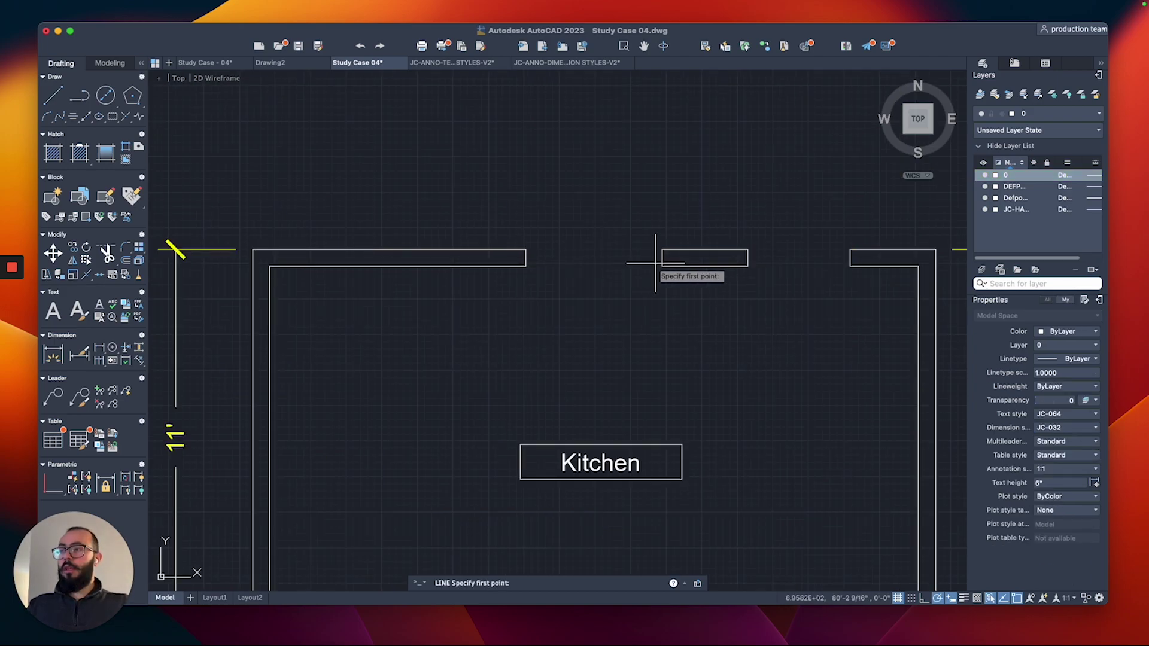
{"action": "left_click", "coordinate": [526, 258]}
{"action": "key", "text": "Escape"}
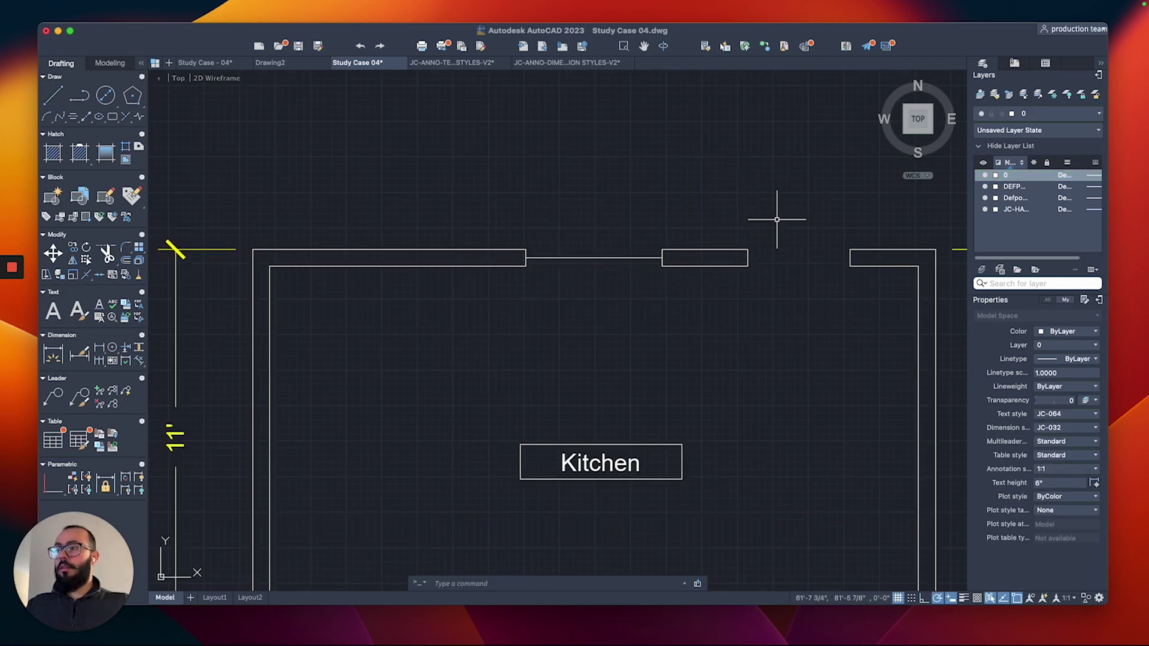
Mirror the two edge lines of the Kitchen's right upper opening about the vertical axis through the centred opening's midpoint, keeping the originals.
{"action": "left_click", "coordinate": [733, 222]}
{"action": "left_click", "coordinate": [855, 284]}
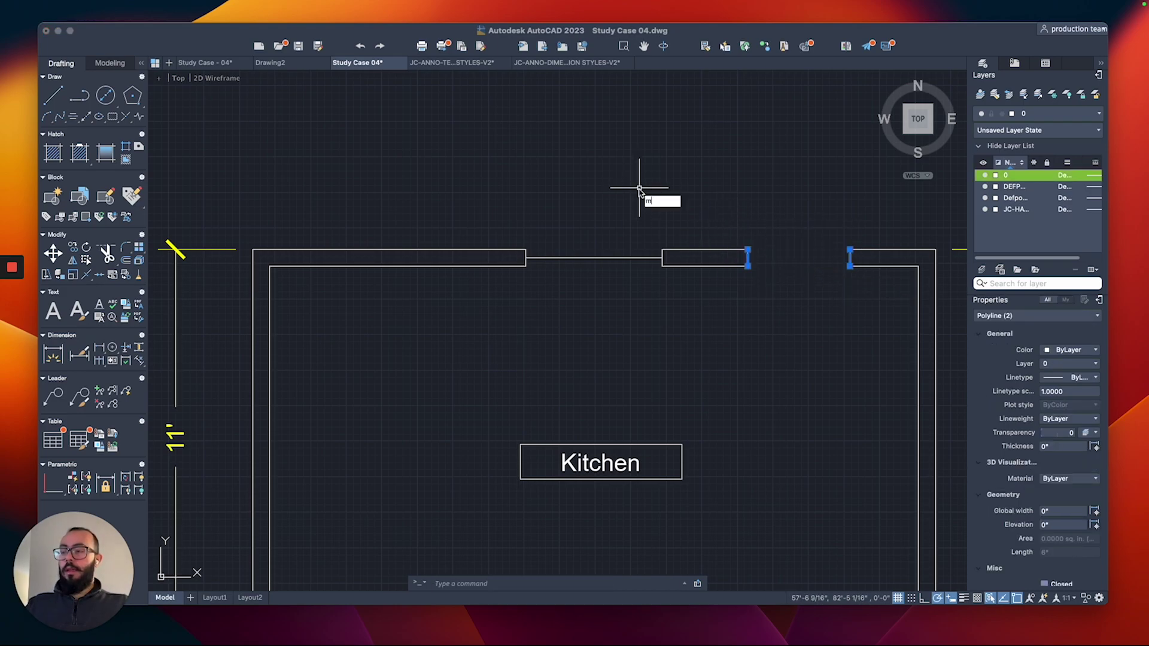
{"action": "type", "text": "i"}
{"action": "key", "text": "Return"}
{"action": "left_click", "coordinate": [594, 259]}
{"action": "left_click", "coordinate": [600, 281]}
{"action": "key", "text": "Return"}
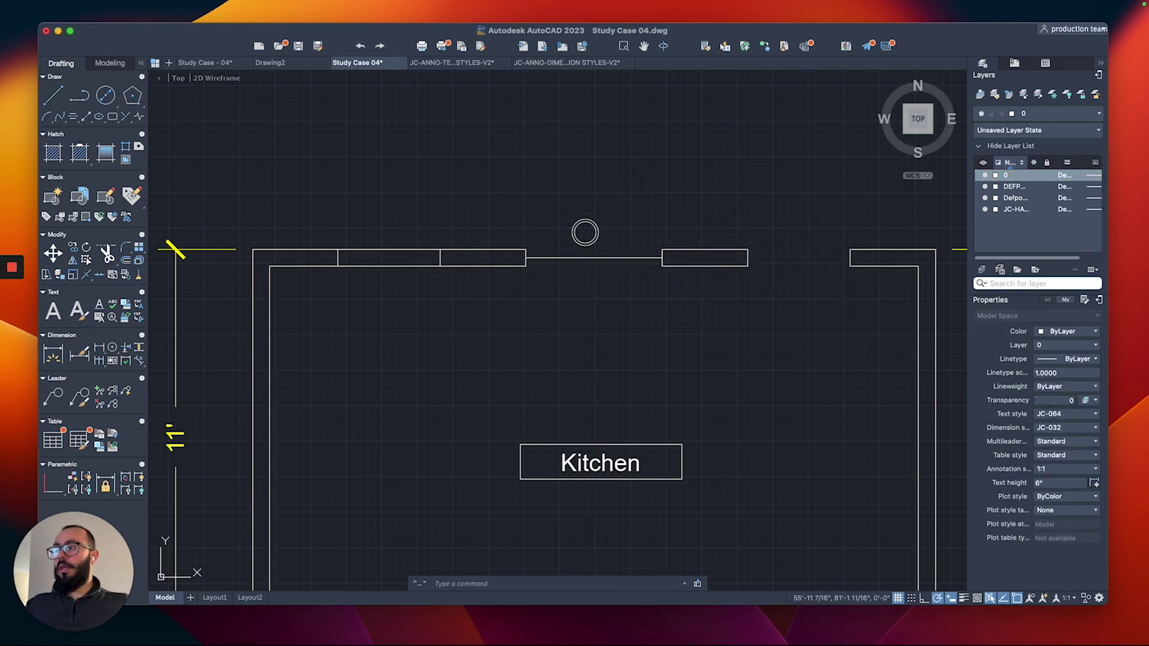
Erase the helper line across the Kitchen's centred upper opening and trim the wall lines between the mirrored edge lines.
{"action": "left_click", "coordinate": [571, 258]}
{"action": "type", "text": "tr"}
{"action": "key", "text": "Return"}
{"action": "left_click", "coordinate": [426, 230]}
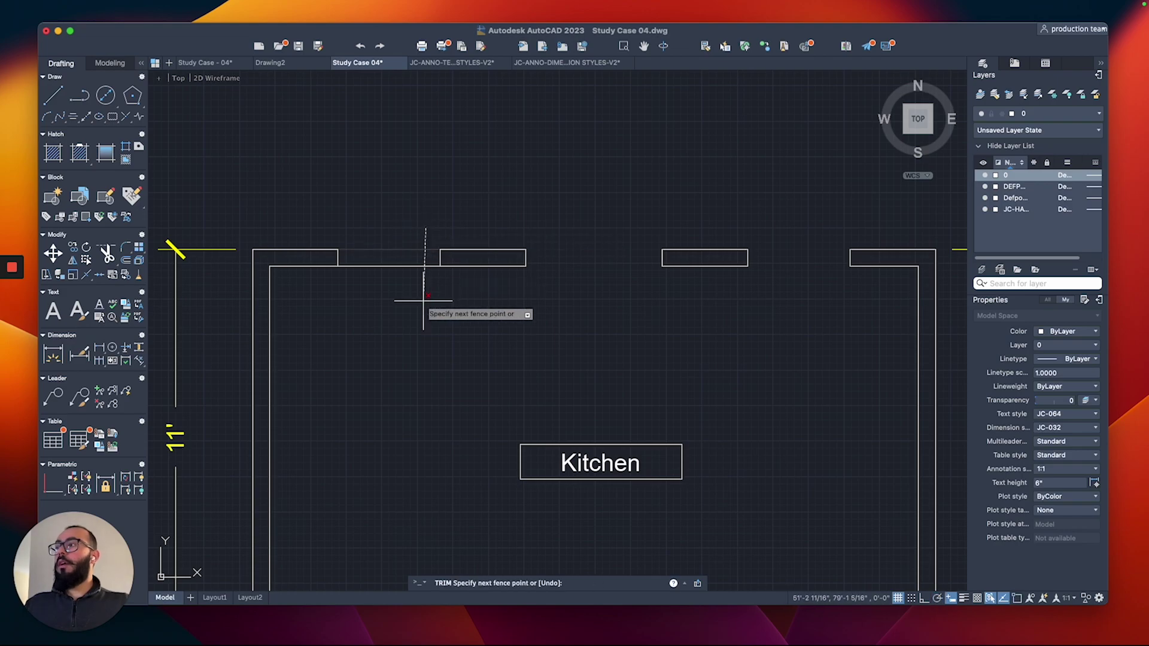
{"action": "left_click", "coordinate": [424, 302]}
{"action": "key", "text": "Return"}
{"action": "left_click", "coordinate": [878, 219]}
{"action": "left_click", "coordinate": [323, 308]}
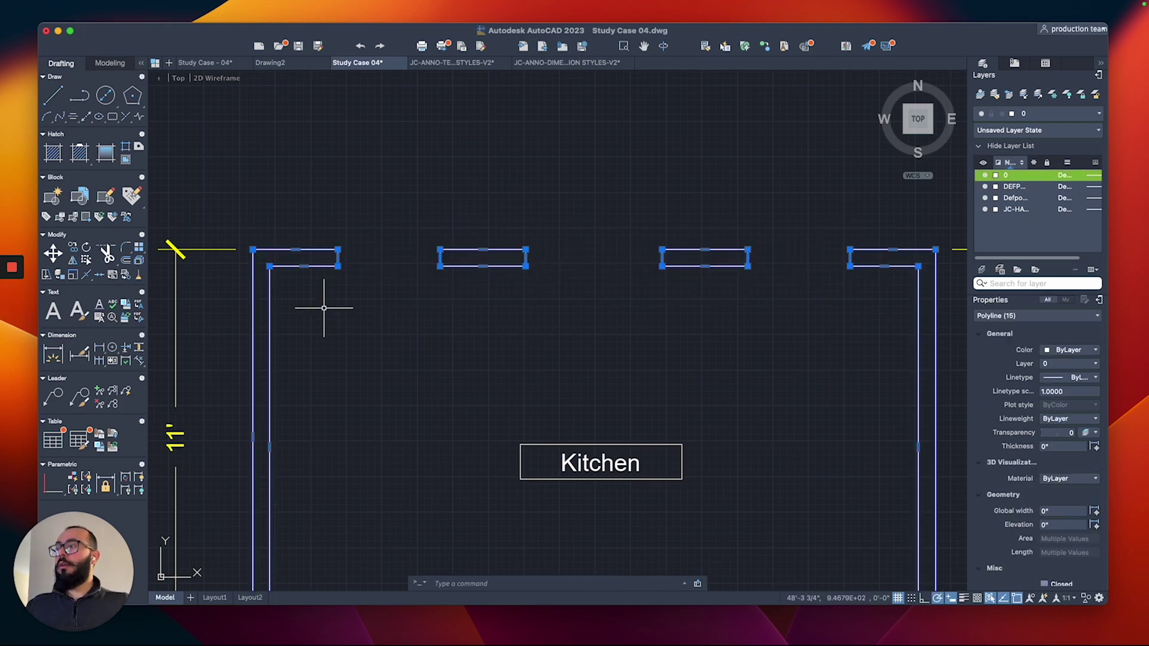
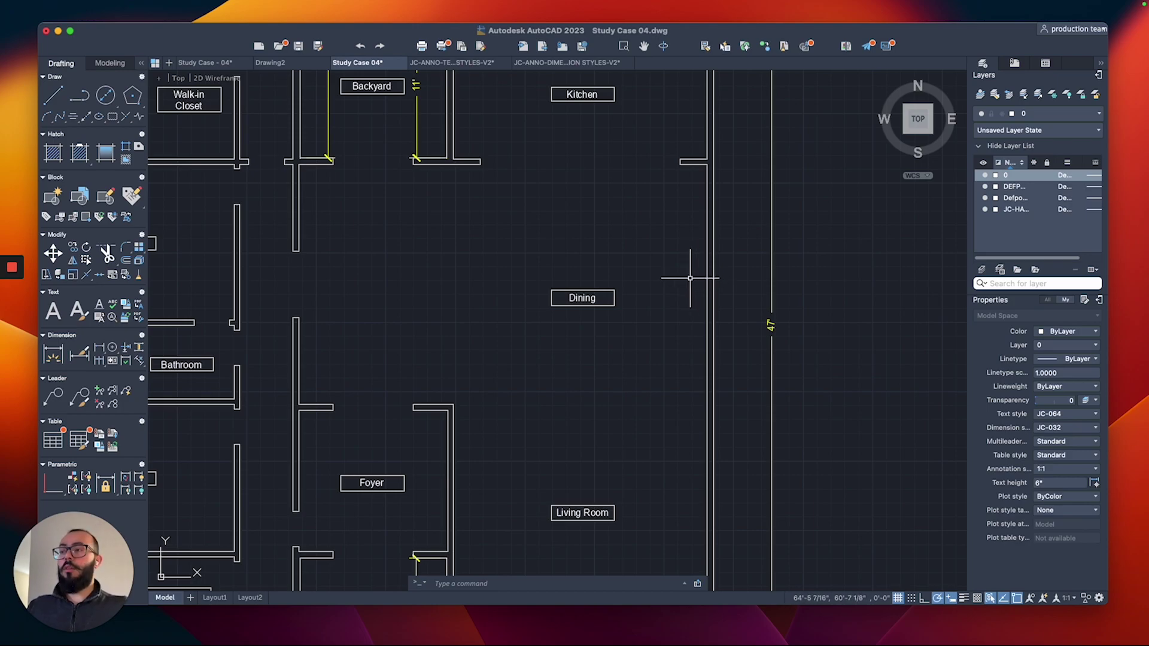
{"action": "middle_click_drag", "start_coordinate": [690, 277], "coordinate": [672, 302]}
{"action": "scroll", "coordinate": [671, 303], "scroll_direction": "up", "scroll_amount": 3}
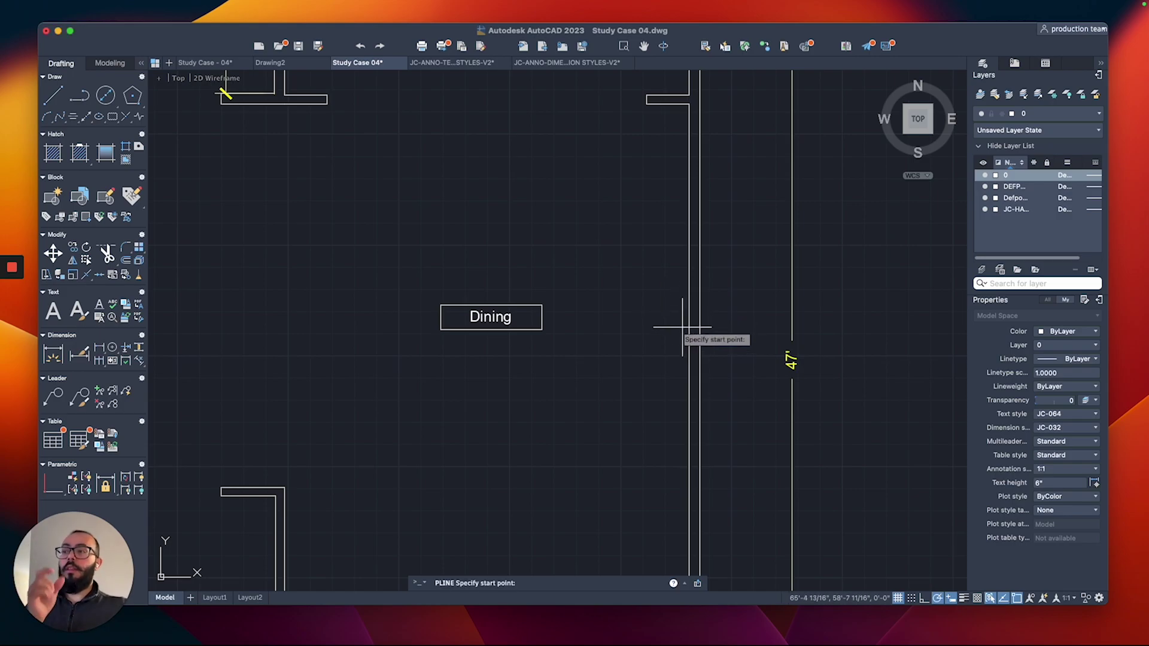
{"action": "scroll", "coordinate": [682, 327], "scroll_direction": "down", "scroll_amount": 2}
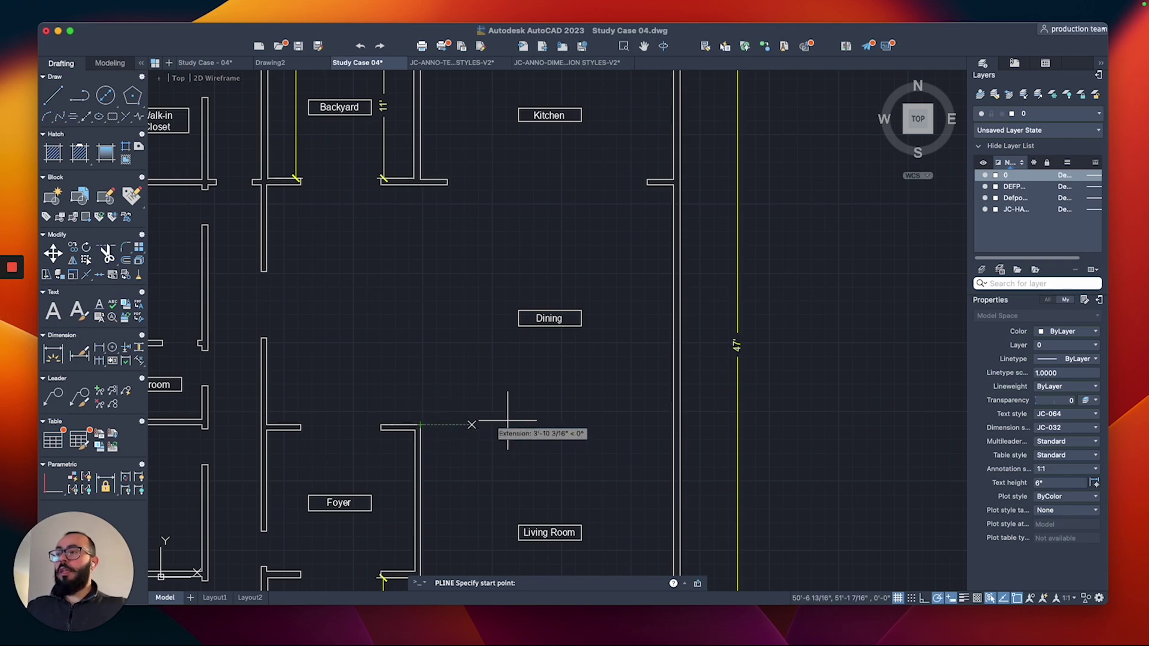
{"action": "key", "text": "Escape"}
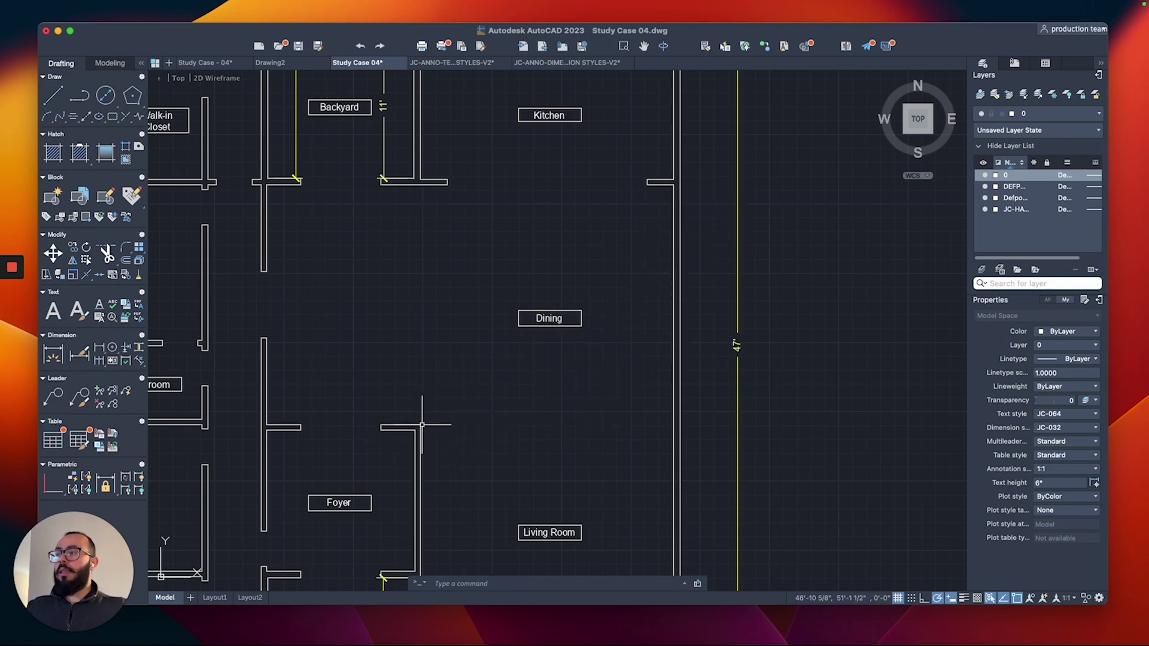
Draw a helper rectangle around the Dining area, from the Foyer's upper-right outer corner to the outer wall's inner corner below the Kitchen.
{"action": "type", "text": "rec"}
{"action": "key", "text": "Return"}
{"action": "left_click", "coordinate": [421, 426]}
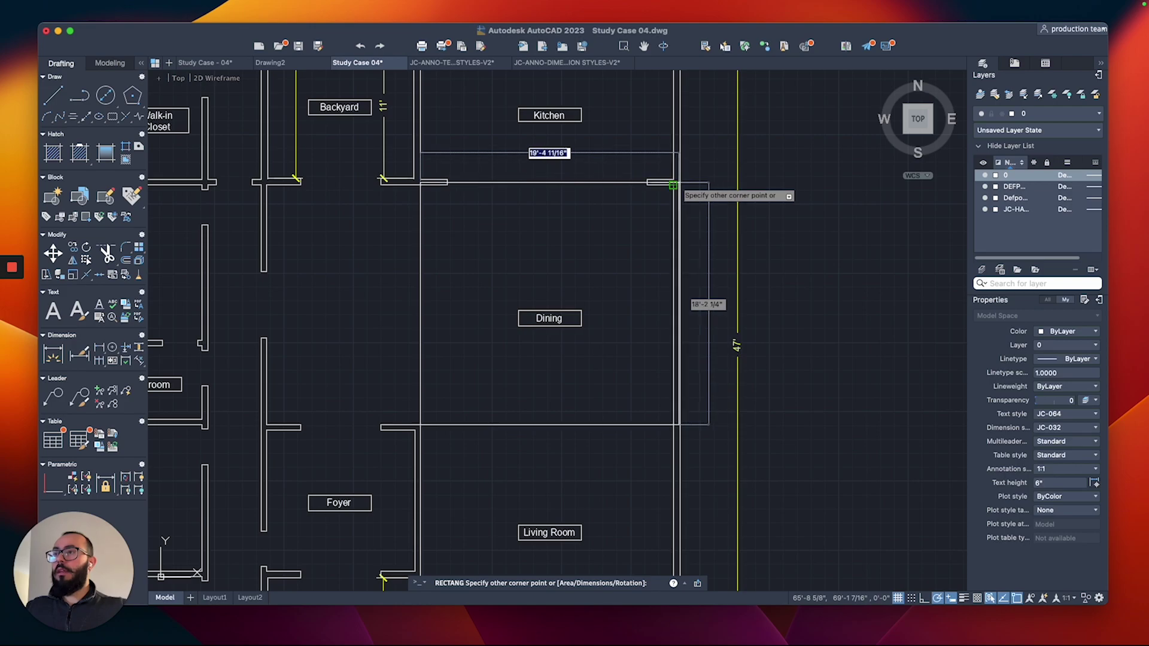
{"action": "left_click", "coordinate": [671, 190]}
Examine the Dining helper rectangle and where the midpoint of its right side lies on the outer wall.
{"action": "middle_click_drag", "start_coordinate": [529, 326], "coordinate": [564, 295]}
{"action": "scroll", "coordinate": [661, 297], "scroll_direction": "down", "scroll_amount": 5}
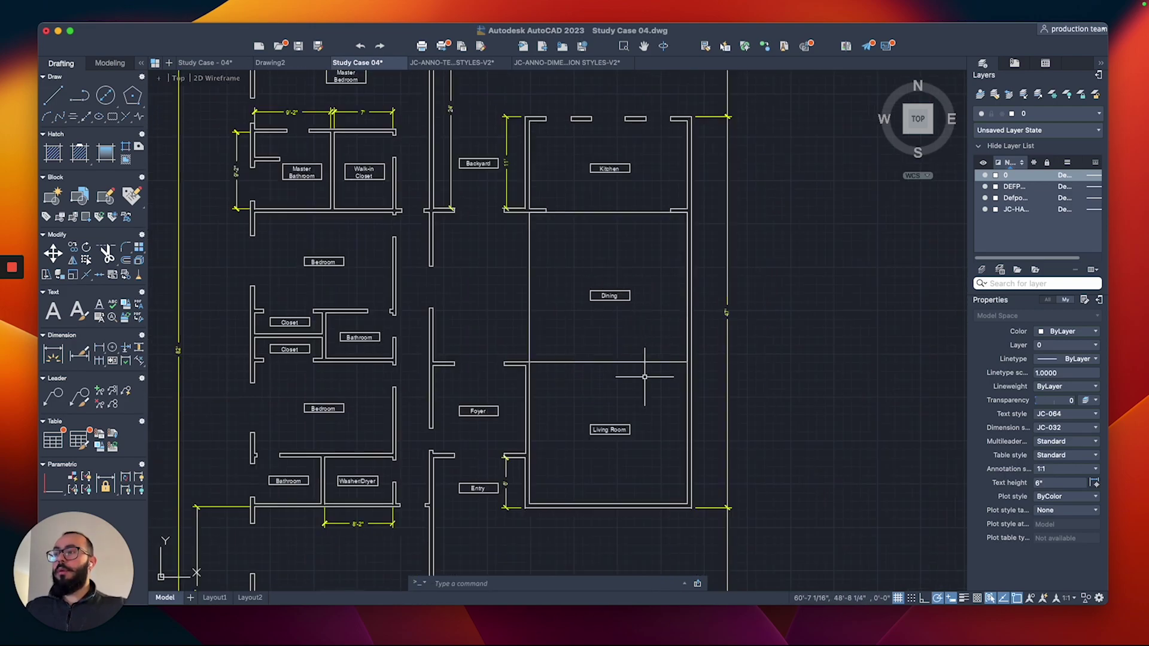
{"action": "scroll", "coordinate": [666, 383], "scroll_direction": "up", "scroll_amount": 5}
{"action": "scroll", "coordinate": [562, 365], "scroll_direction": "down", "scroll_amount": 2}
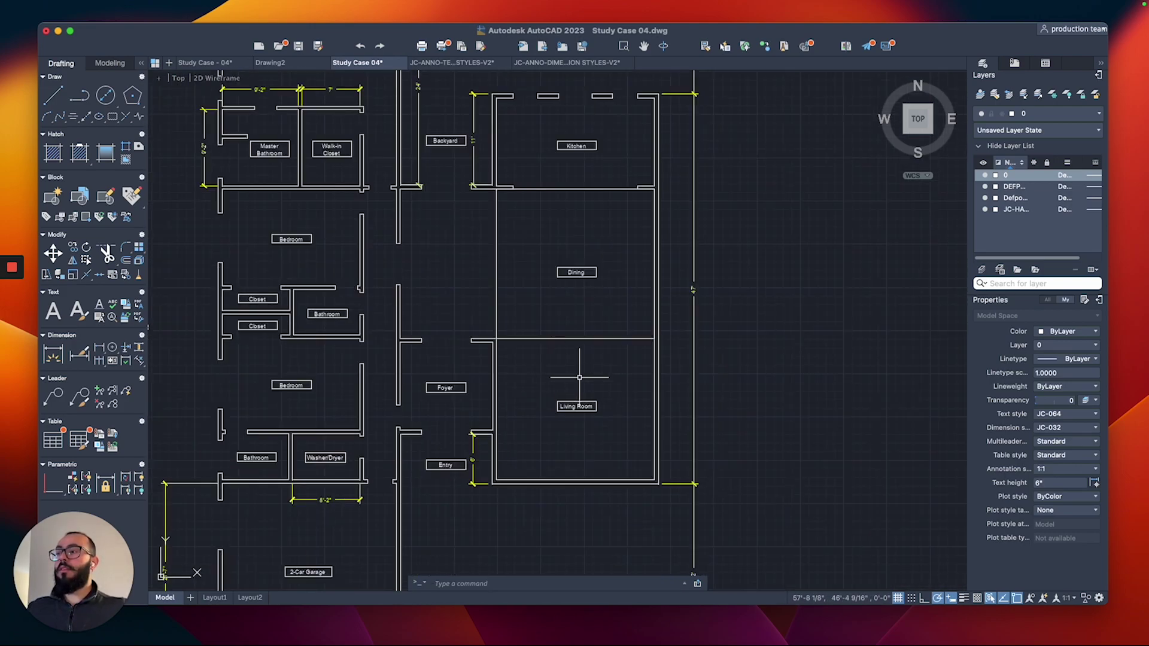
{"action": "scroll", "coordinate": [619, 338], "scroll_direction": "up", "scroll_amount": 2}
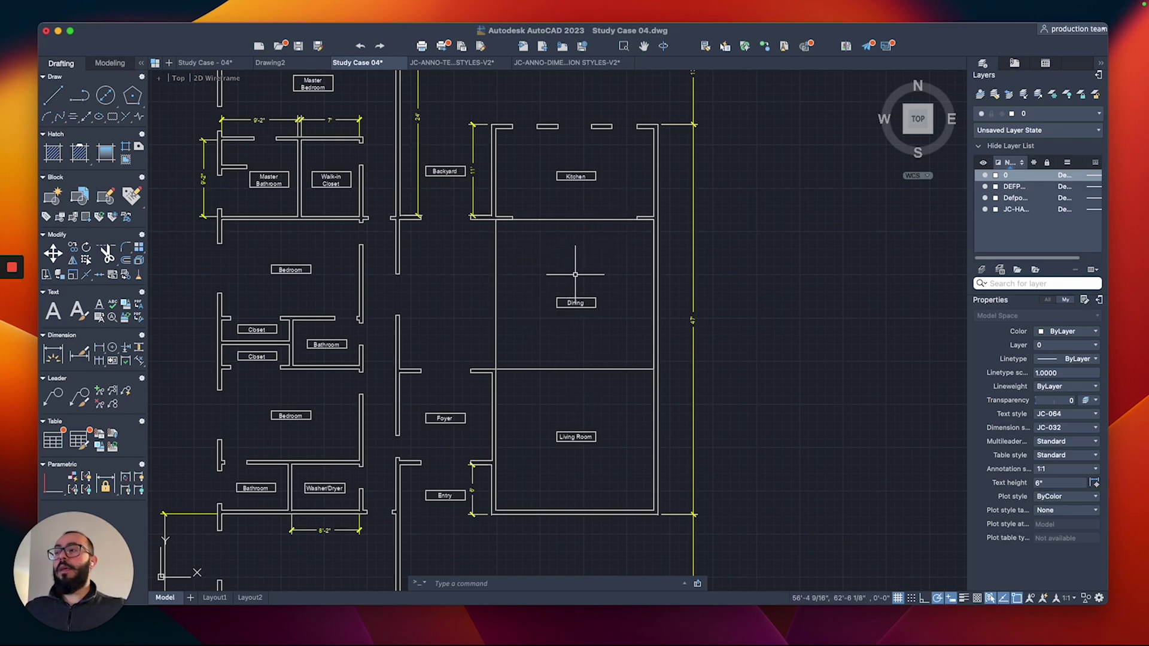
{"action": "scroll", "coordinate": [574, 275], "scroll_direction": "up", "scroll_amount": 2}
{"action": "left_click", "coordinate": [544, 264]}
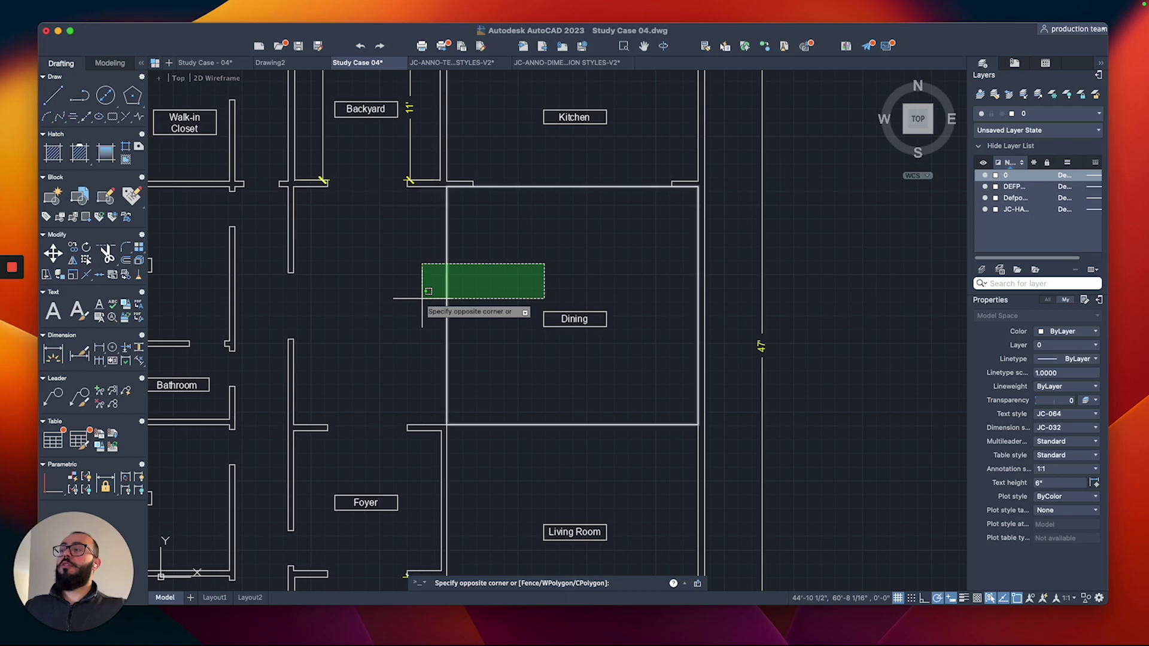
{"action": "left_click", "coordinate": [422, 297]}
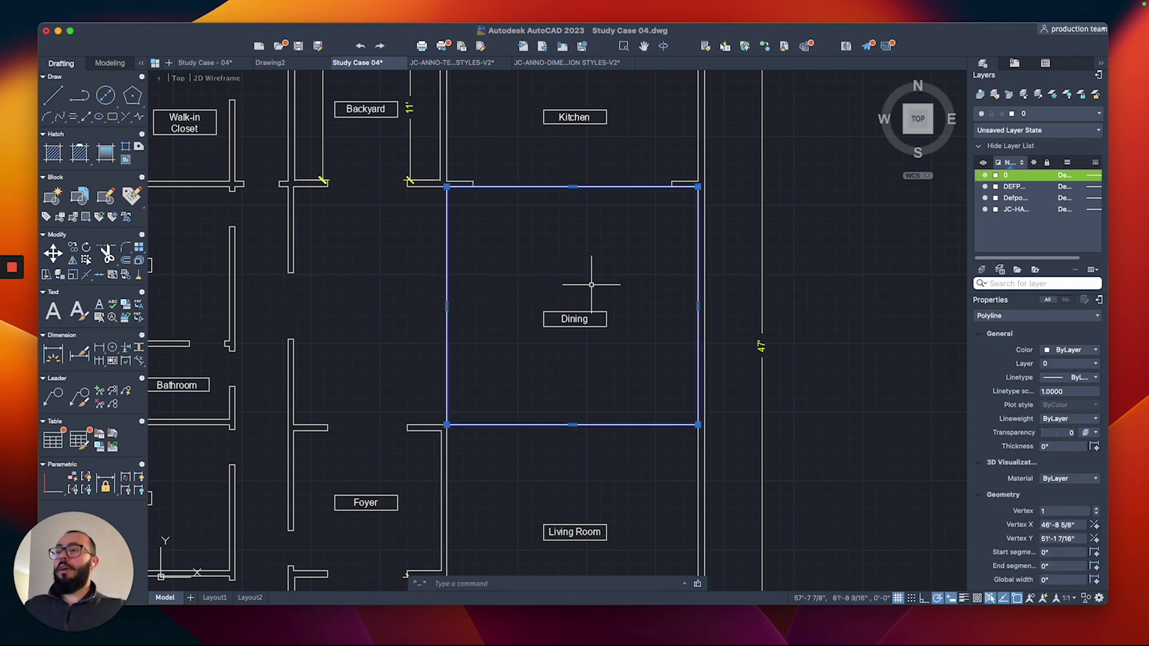
{"action": "key", "text": "Escape"}
{"action": "middle_click_drag", "start_coordinate": [654, 295], "coordinate": [641, 307]}
{"action": "left_click", "coordinate": [455, 280]}
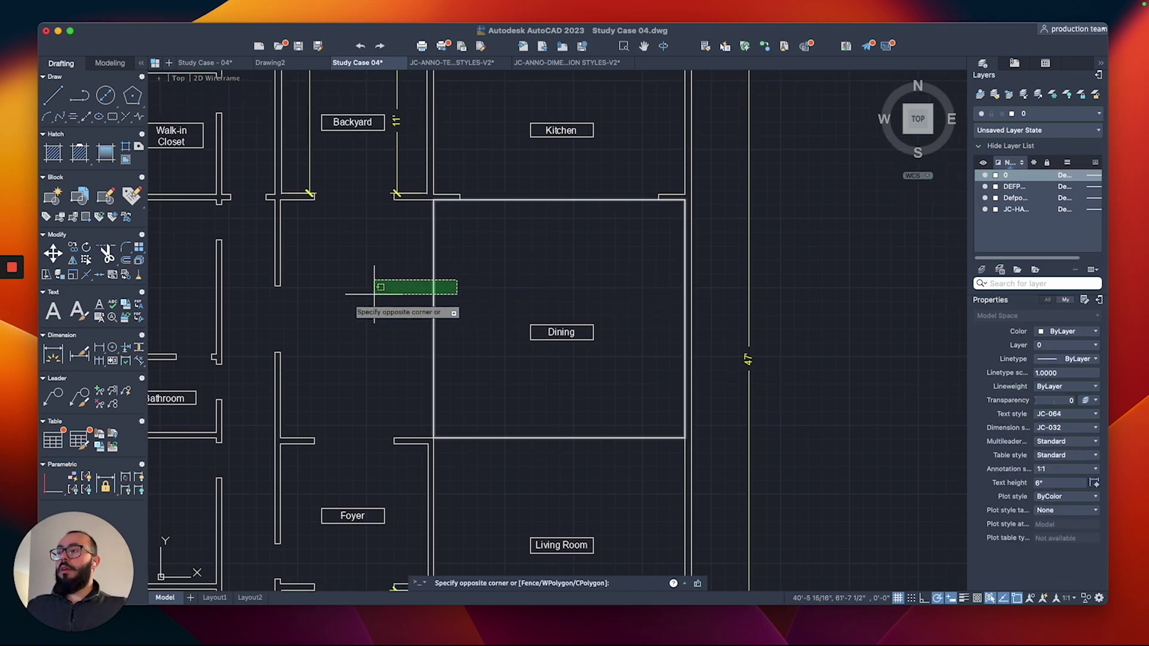
{"action": "left_click", "coordinate": [347, 301]}
{"action": "mouse_move", "coordinate": [685, 318]}
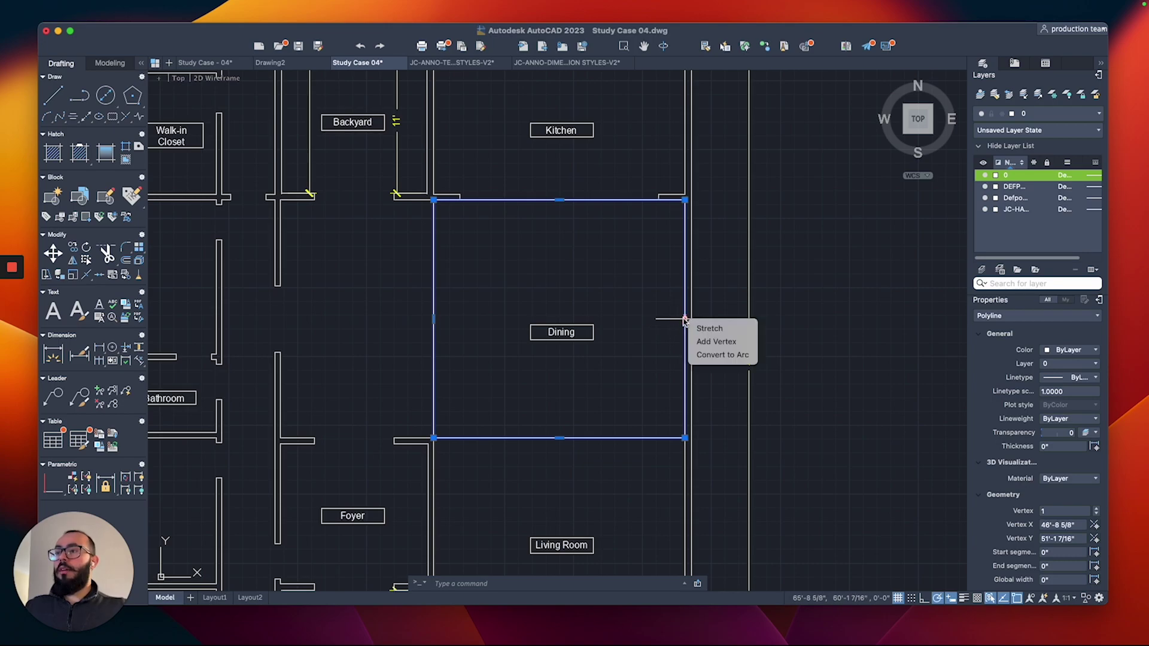
{"action": "key", "text": "Escape"}
Draw a polyline across the Dining area's outer wall from the midpoint of the helper rectangle's right side.
{"action": "type", "text": "pl"}
{"action": "key", "text": "Return"}
{"action": "scroll", "coordinate": [675, 293], "scroll_direction": "up", "scroll_amount": 3}
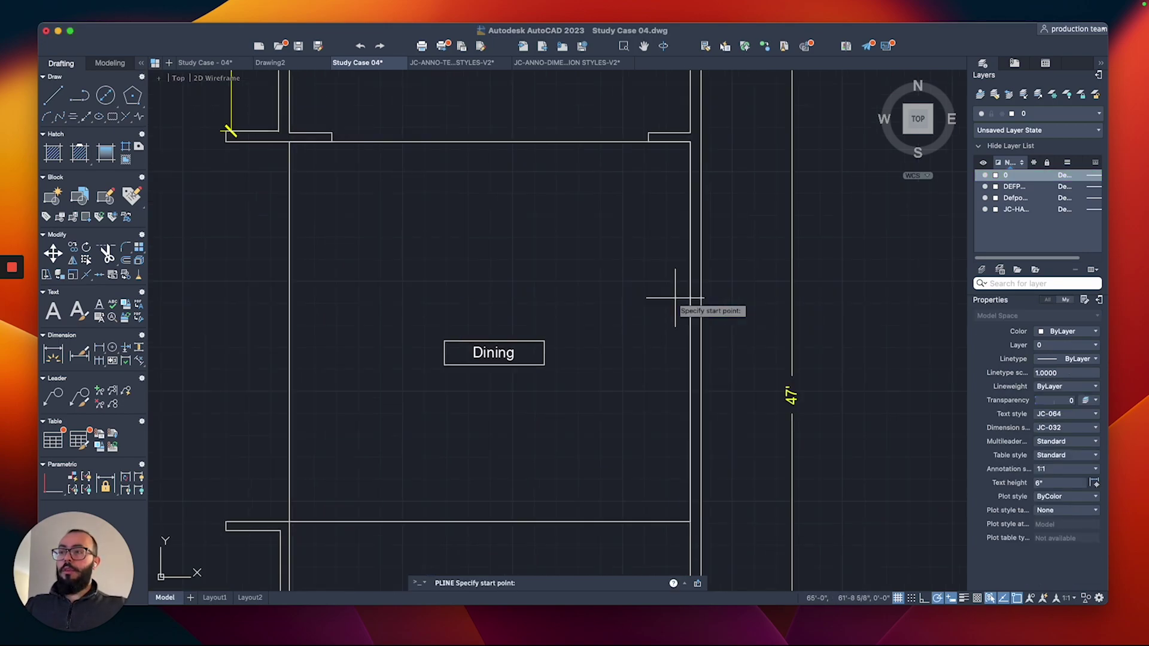
{"action": "left_click", "coordinate": [685, 316]}
{"action": "left_click", "coordinate": [699, 331]}
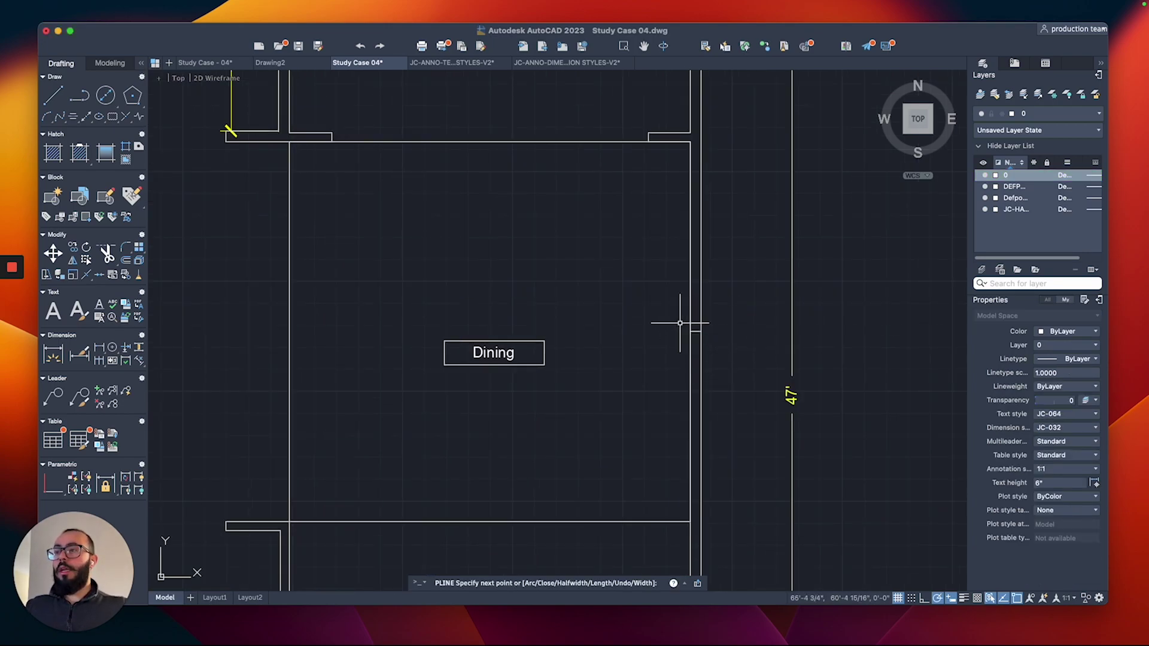
{"action": "key", "text": "Return"}
Erase the helper rectangle around the Dining area.
{"action": "left_click", "coordinate": [308, 180]}
{"action": "left_click", "coordinate": [244, 210]}
{"action": "key", "text": "Return"}
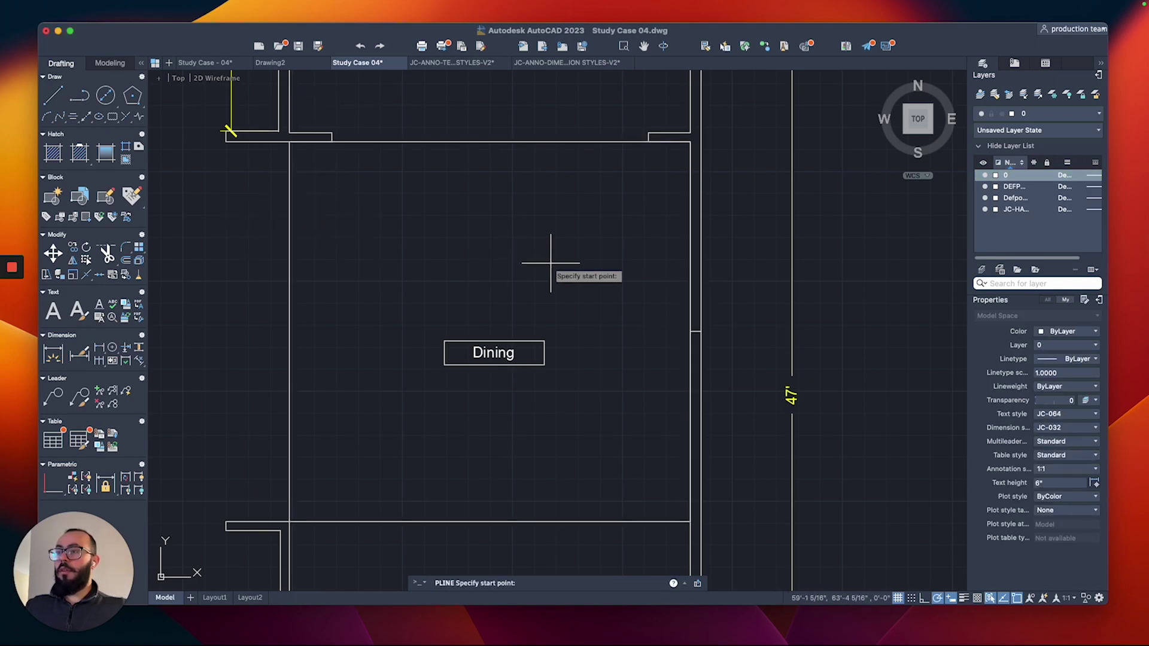
{"action": "left_click", "coordinate": [432, 298]}
{"action": "key", "text": "Escape"}
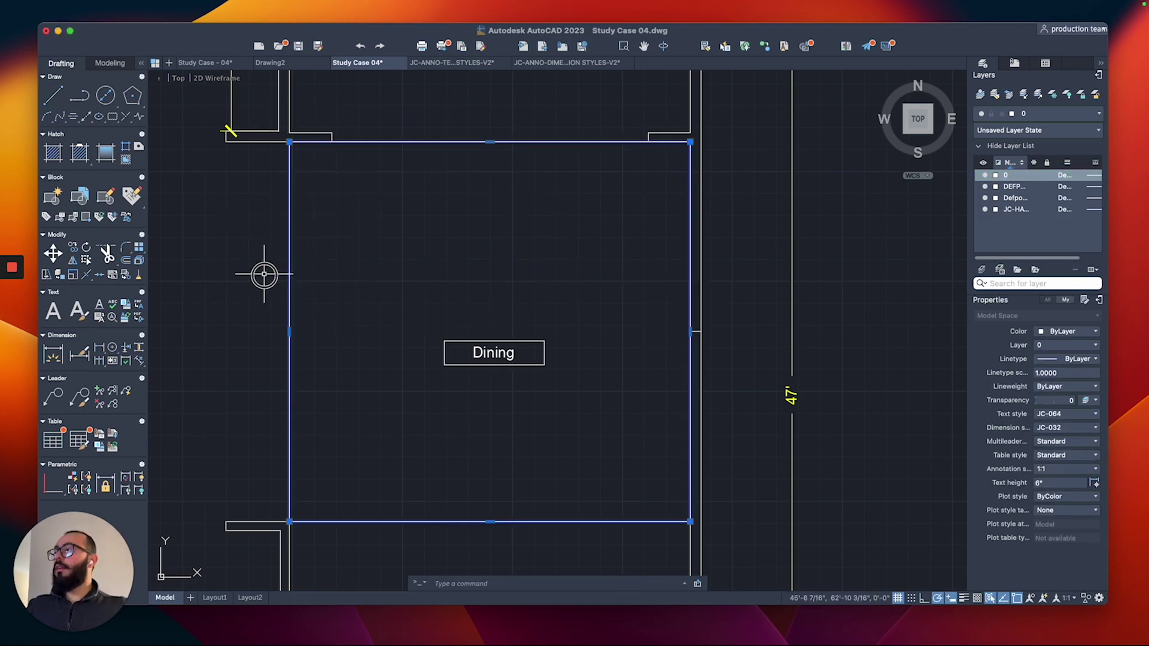
{"action": "left_click", "coordinate": [281, 274]}
{"action": "key", "text": "Delete"}
Offset the Dining wall's midpoint cross line 3' upward and 3' downward.
{"action": "type", "text": "o"}
{"action": "key", "text": "Return"}
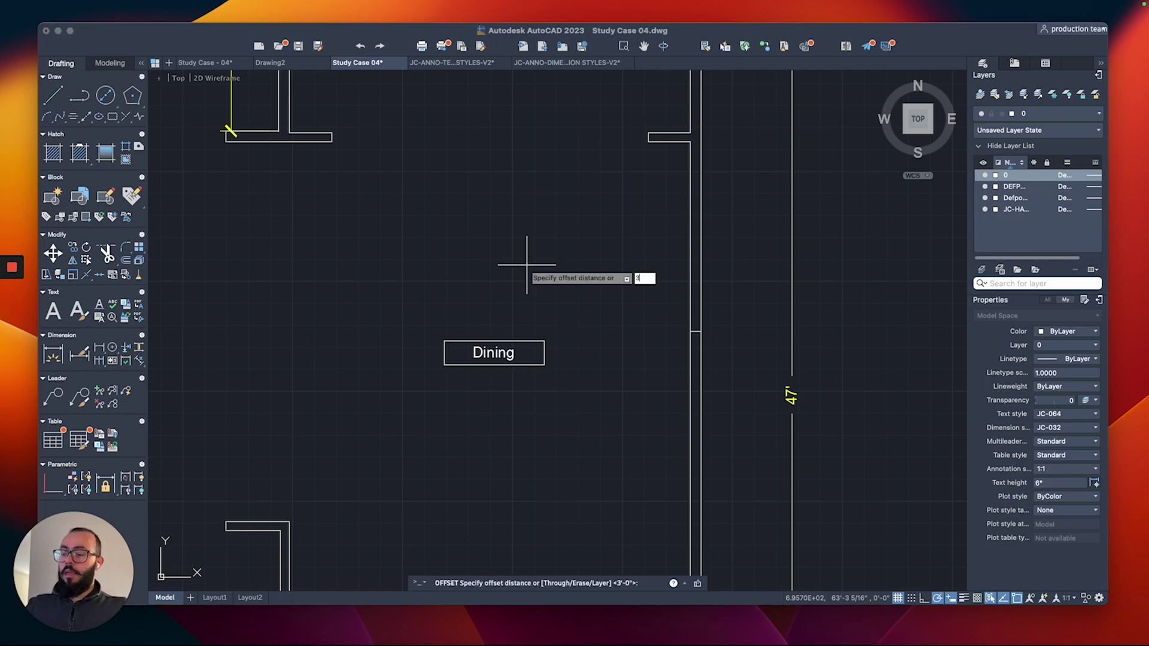
{"action": "key", "text": "Return"}
{"action": "scroll", "coordinate": [696, 334], "scroll_direction": "up", "scroll_amount": 2}
{"action": "left_click", "coordinate": [705, 334]}
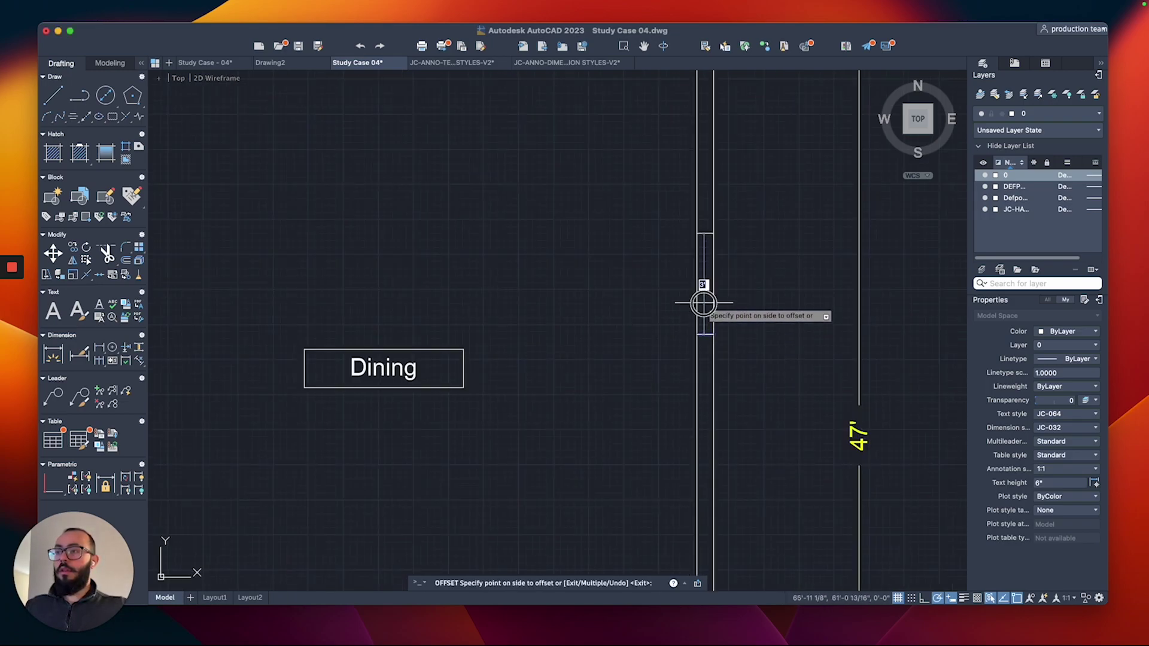
{"action": "left_click", "coordinate": [705, 302]}
{"action": "left_click", "coordinate": [704, 334]}
{"action": "left_click", "coordinate": [687, 340]}
{"action": "key", "text": "Escape"}
Erase the middle cross line in the Dining area's outer wall, between the two offset lines.
{"action": "left_click", "coordinate": [682, 321]}
{"action": "left_click", "coordinate": [741, 356]}
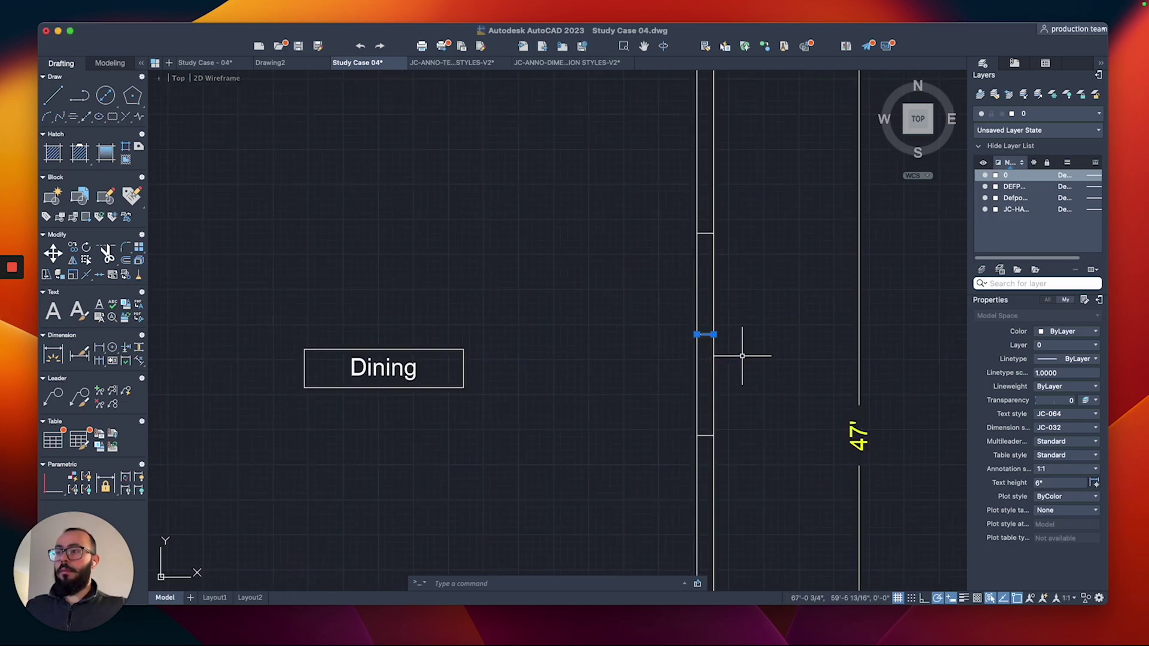
{"action": "middle_click_drag", "start_coordinate": [738, 345], "coordinate": [710, 319]}
{"action": "key", "text": "Return"}
{"action": "key", "text": "Delete"}
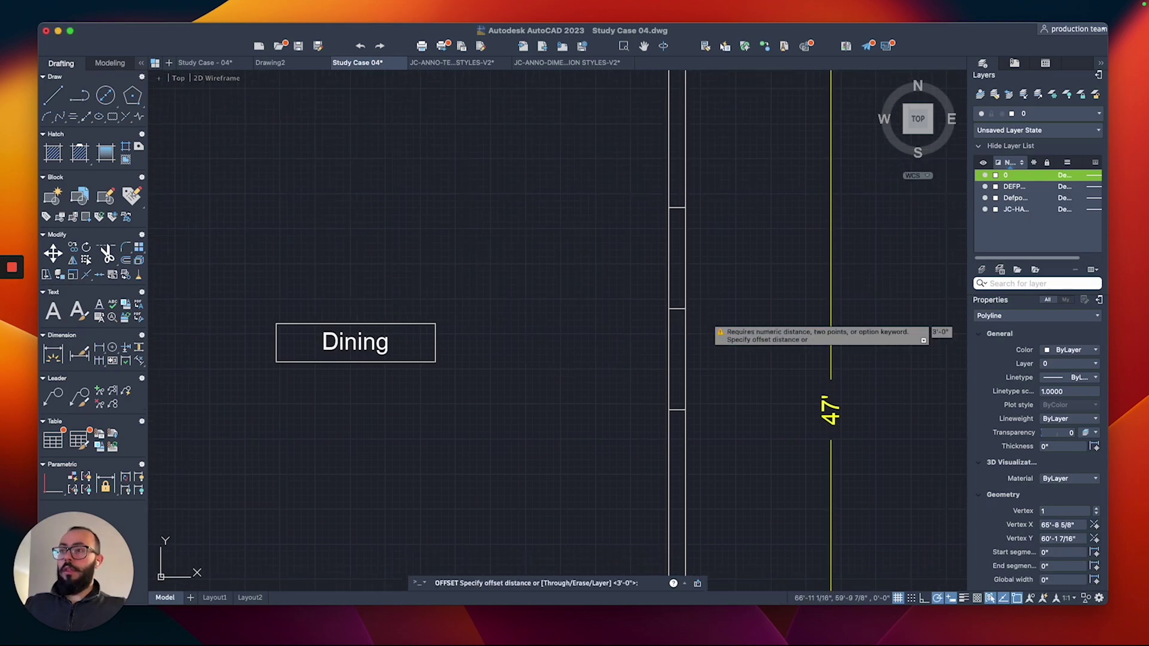
{"action": "key", "text": "Escape"}
{"action": "left_click", "coordinate": [631, 293]}
{"action": "left_click", "coordinate": [698, 328]}
{"action": "key", "text": "Delete"}
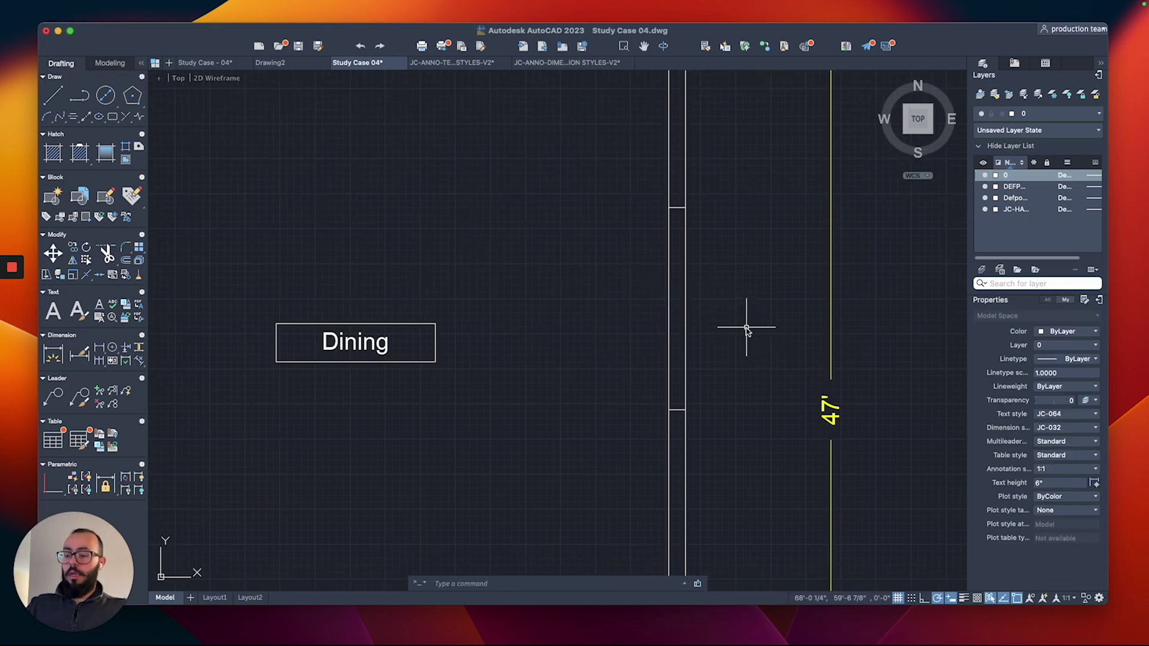
Offset the upper cross line upward and the lower one downward by a small distance to form narrow posts in the Dining wall.
{"action": "key", "text": "Return"}
{"action": "key", "text": "Return"}
{"action": "scroll", "coordinate": [718, 305], "scroll_direction": "up", "scroll_amount": 2}
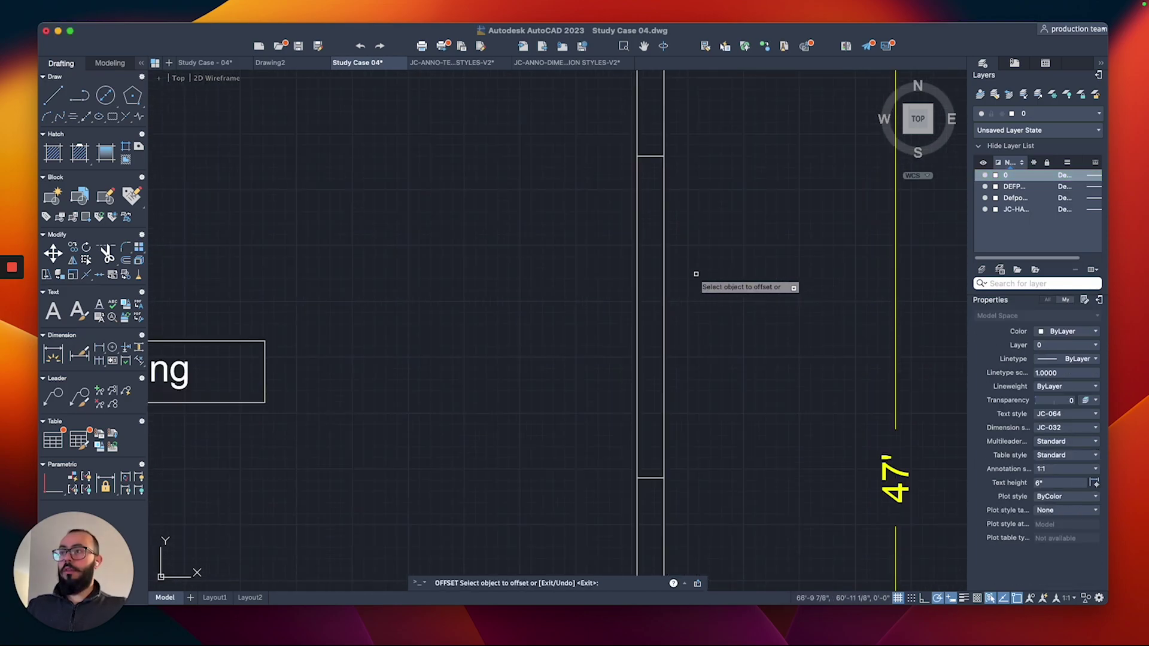
{"action": "left_click", "coordinate": [651, 156]}
{"action": "scroll", "coordinate": [652, 165], "scroll_direction": "down", "scroll_amount": 2}
{"action": "scroll", "coordinate": [652, 356], "scroll_direction": "up", "scroll_amount": 2}
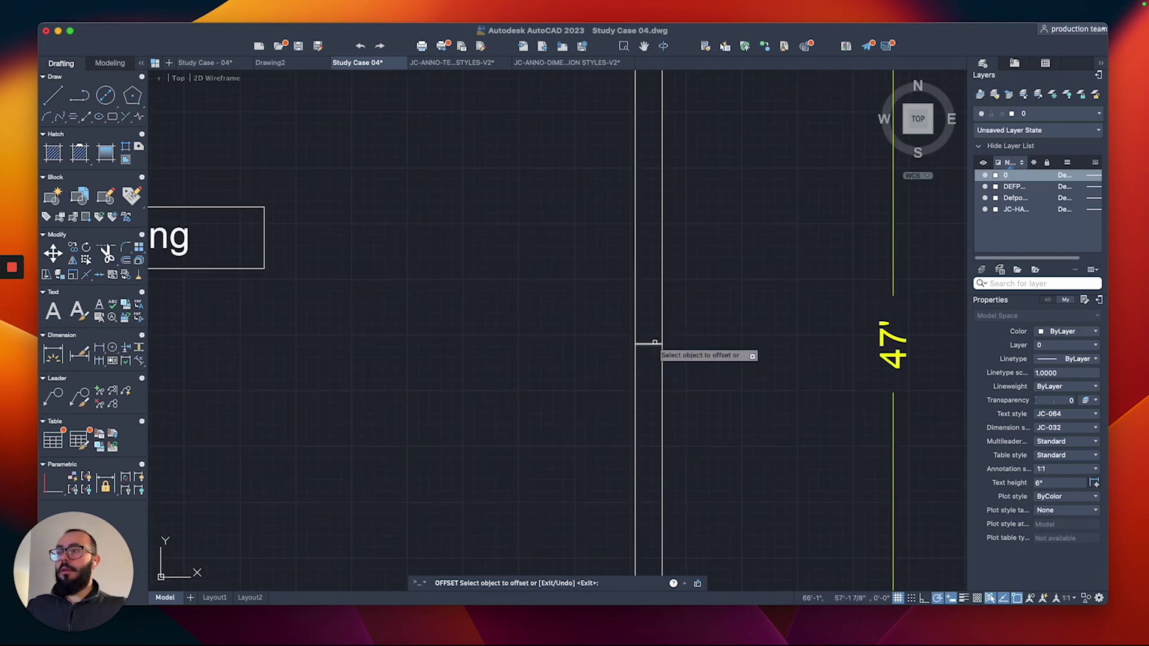
{"action": "left_click", "coordinate": [654, 343]}
{"action": "left_click", "coordinate": [622, 341]}
{"action": "scroll", "coordinate": [601, 335], "scroll_direction": "down", "scroll_amount": 4}
{"action": "key", "text": "Escape"}
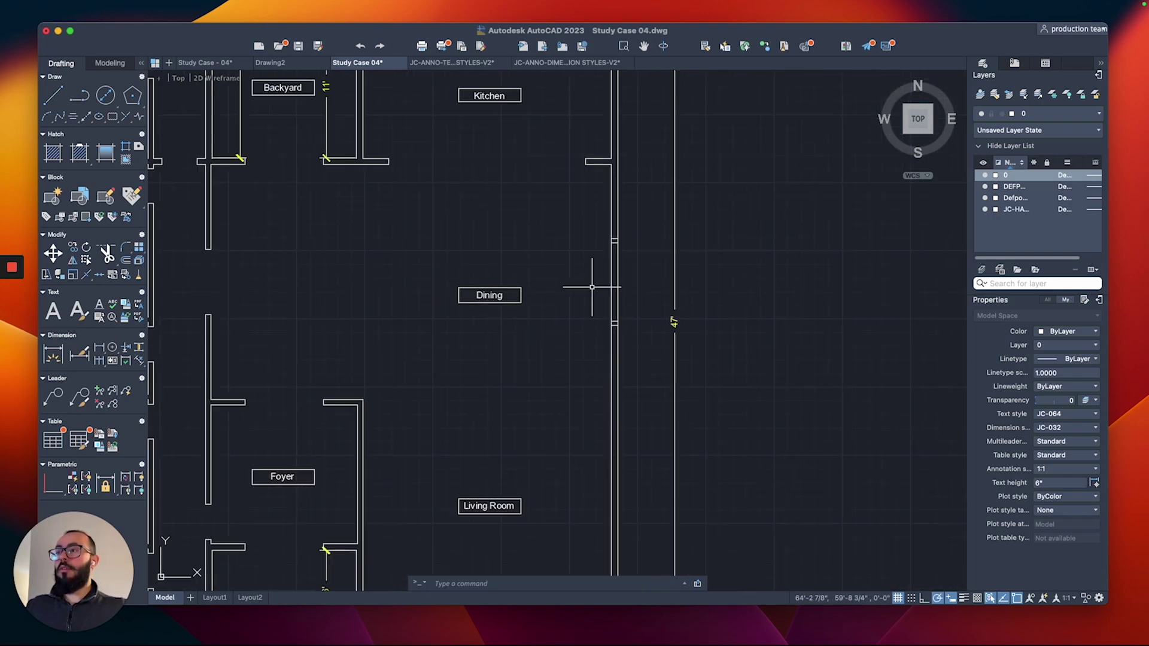
Offset the outermost cross lines of the Dining wall's two posts 2' outward, one upward and one downward.
{"action": "scroll", "coordinate": [601, 220], "scroll_direction": "up", "scroll_amount": 2}
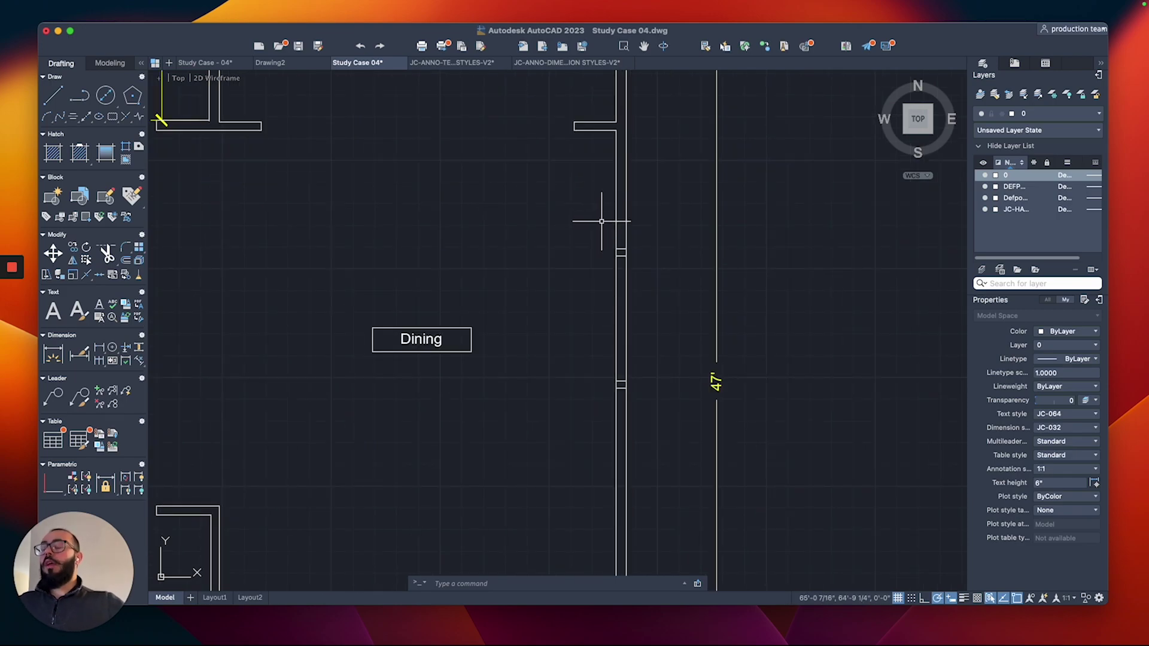
{"action": "key", "text": "Return"}
{"action": "scroll", "coordinate": [617, 231], "scroll_direction": "up", "scroll_amount": 2}
{"action": "key", "text": "Return"}
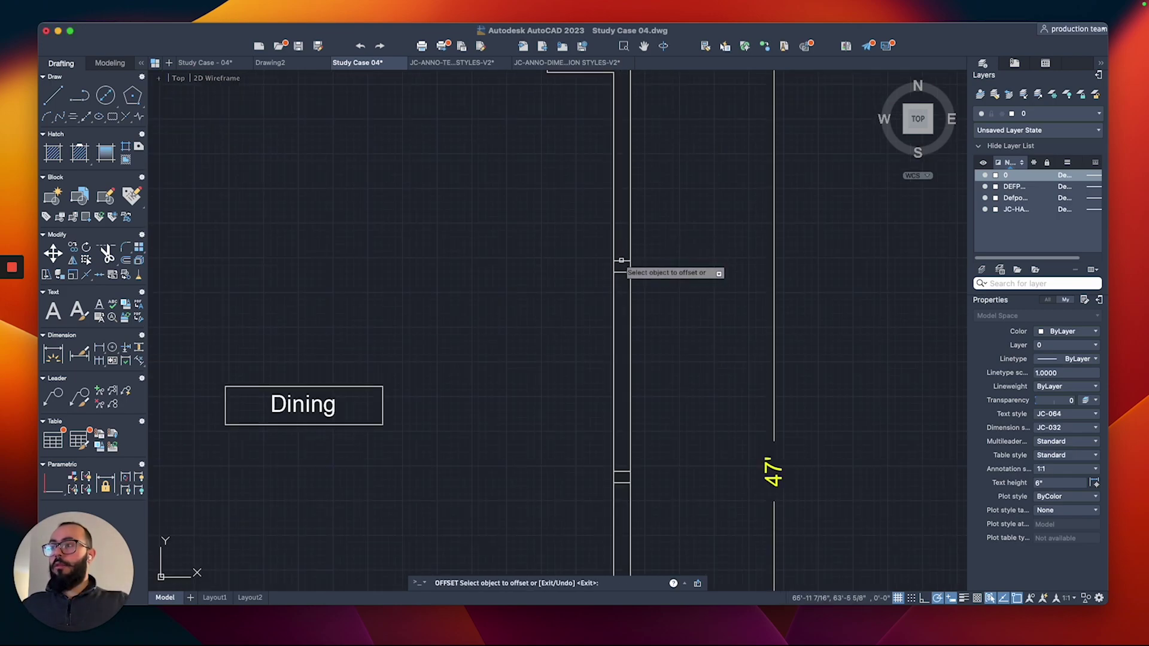
{"action": "left_click", "coordinate": [621, 261]}
{"action": "left_click", "coordinate": [622, 200]}
{"action": "scroll", "coordinate": [613, 212], "scroll_direction": "down", "scroll_amount": 3}
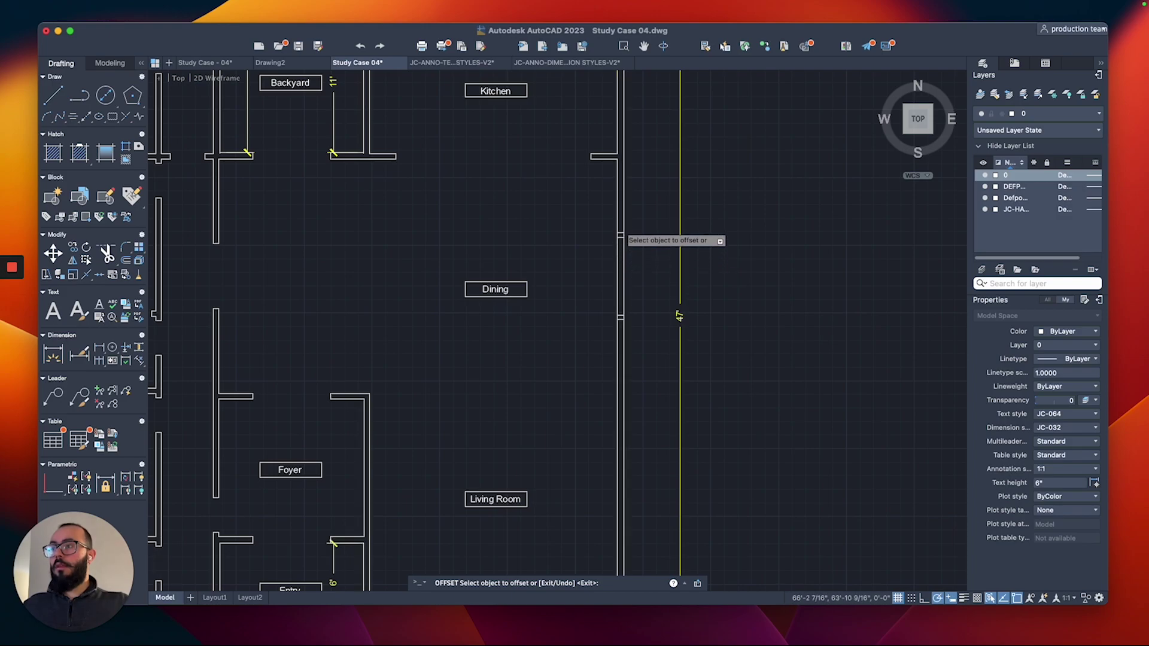
{"action": "scroll", "coordinate": [609, 247], "scroll_direction": "up", "scroll_amount": 4}
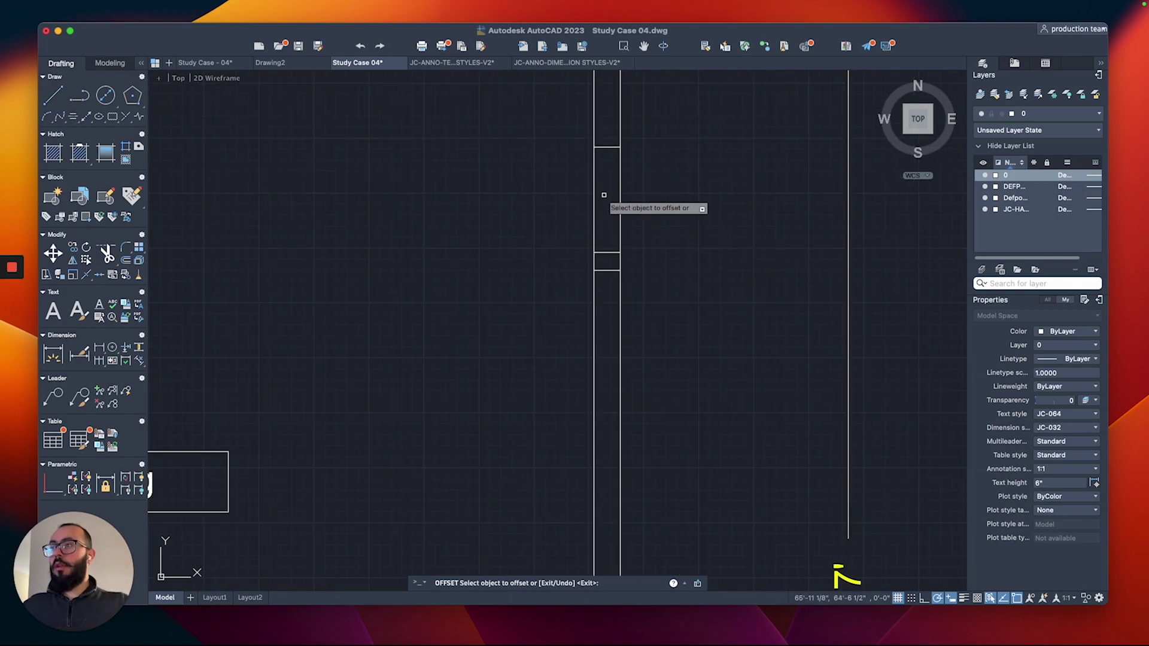
{"action": "scroll", "coordinate": [608, 200], "scroll_direction": "down", "scroll_amount": 3}
{"action": "scroll", "coordinate": [606, 339], "scroll_direction": "up", "scroll_amount": 3}
{"action": "left_click", "coordinate": [602, 295]}
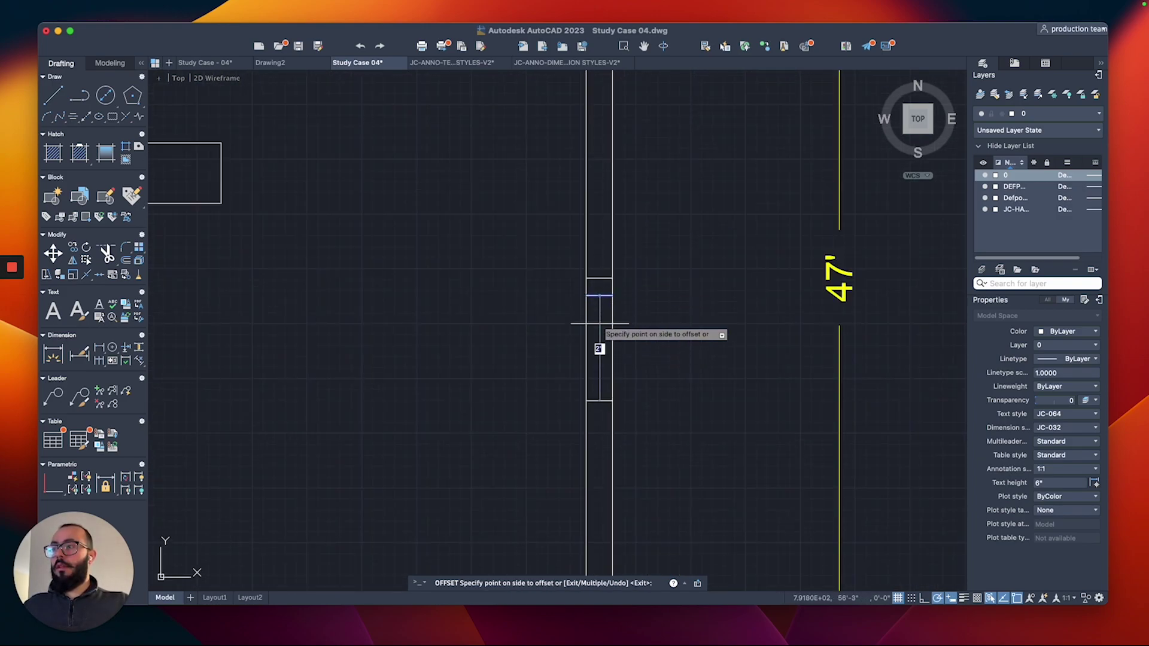
{"action": "left_click", "coordinate": [600, 365]}
{"action": "scroll", "coordinate": [564, 345], "scroll_direction": "down", "scroll_amount": 3}
{"action": "key", "text": "Escape"}
Trim the Dining area's outer wall lines to create the wide central opening and the narrow openings above and below it.
{"action": "type", "text": "tr"}
{"action": "key", "text": "Return"}
{"action": "left_click", "coordinate": [605, 342]}
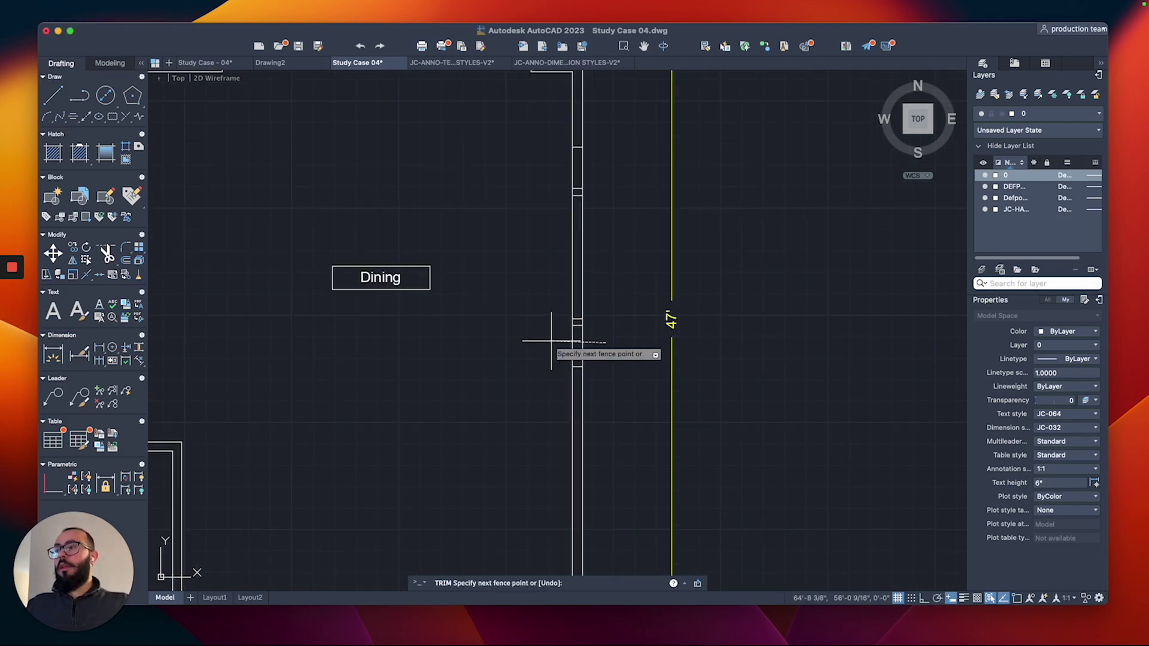
{"action": "left_click", "coordinate": [552, 341]}
{"action": "left_click", "coordinate": [538, 251]}
{"action": "left_click", "coordinate": [596, 252]}
{"action": "key", "text": "Return"}
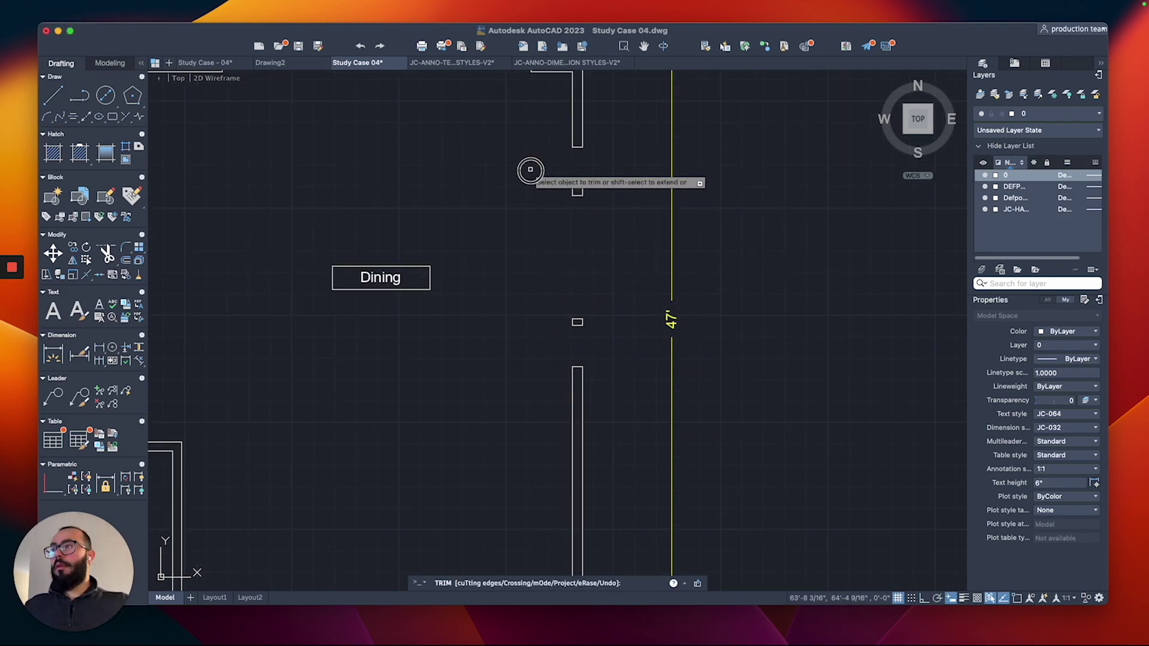
Look over the Dining and Living Room outer walls and the whole floor plan for walls still without openings.
{"action": "scroll", "coordinate": [535, 167], "scroll_direction": "down", "scroll_amount": 3}
{"action": "left_click", "coordinate": [566, 151]}
{"action": "left_click", "coordinate": [537, 267]}
{"action": "middle_click_drag", "start_coordinate": [531, 259], "coordinate": [595, 267]}
{"action": "key", "text": "Escape"}
{"action": "scroll", "coordinate": [596, 270], "scroll_direction": "up", "scroll_amount": 2}
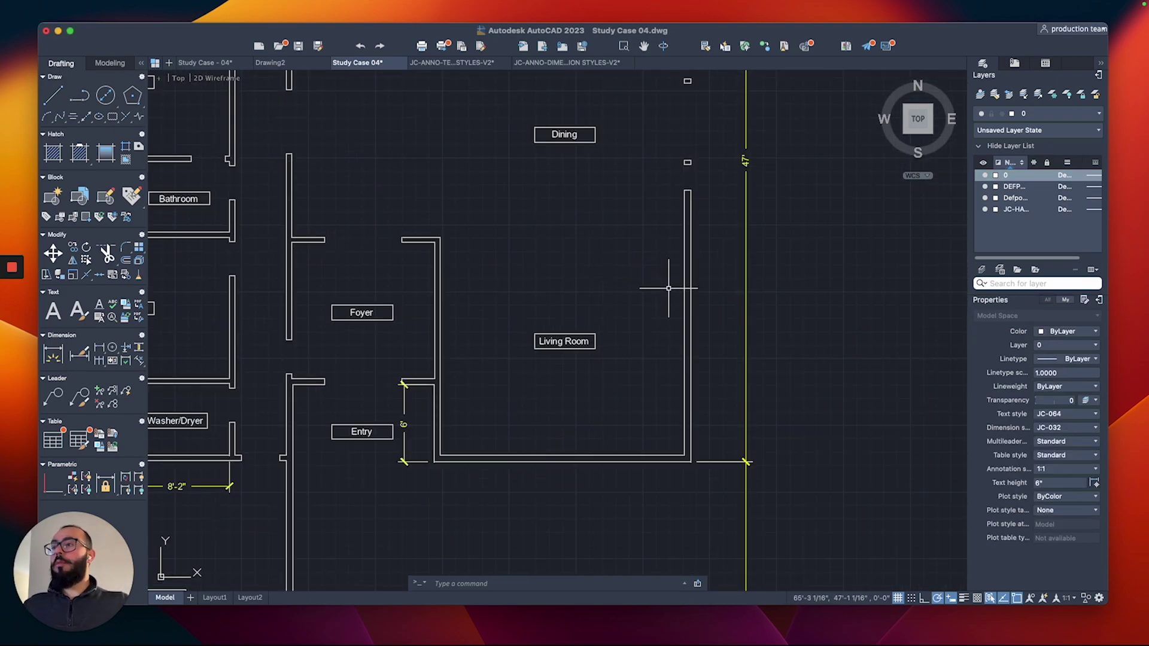
{"action": "left_click", "coordinate": [708, 446]}
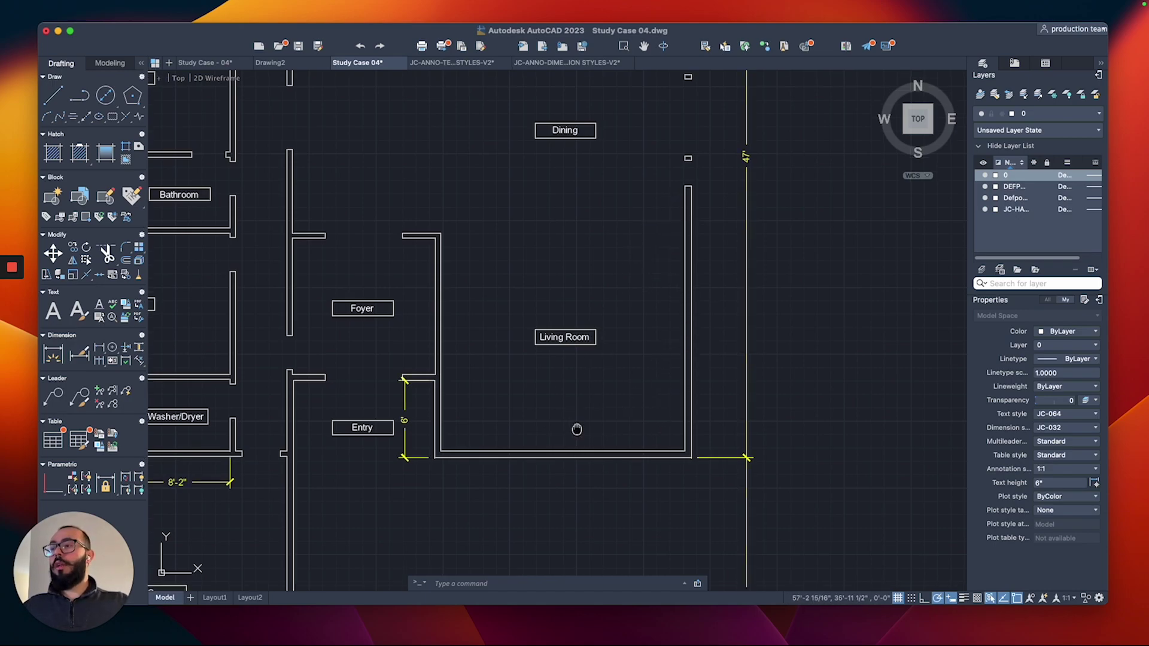
{"action": "middle_click_drag", "start_coordinate": [540, 401], "coordinate": [562, 352]}
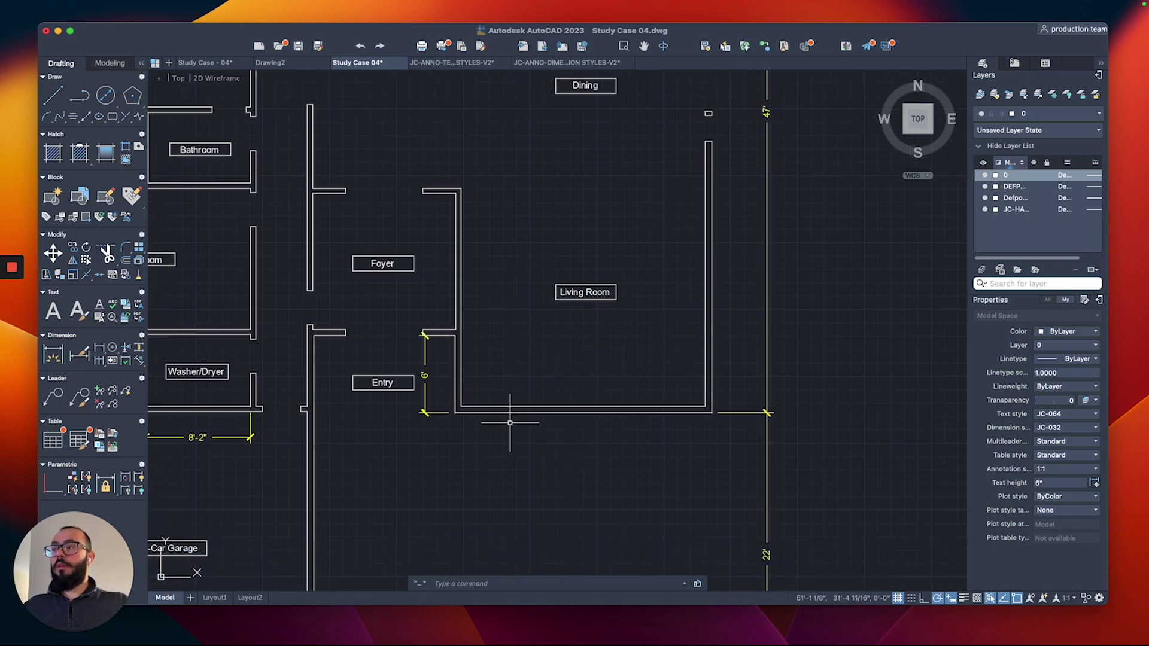
{"action": "scroll", "coordinate": [530, 305], "scroll_direction": "down", "scroll_amount": 4}
{"action": "scroll", "coordinate": [544, 287], "scroll_direction": "up", "scroll_amount": 3}
{"action": "scroll", "coordinate": [576, 296], "scroll_direction": "down", "scroll_amount": 2}
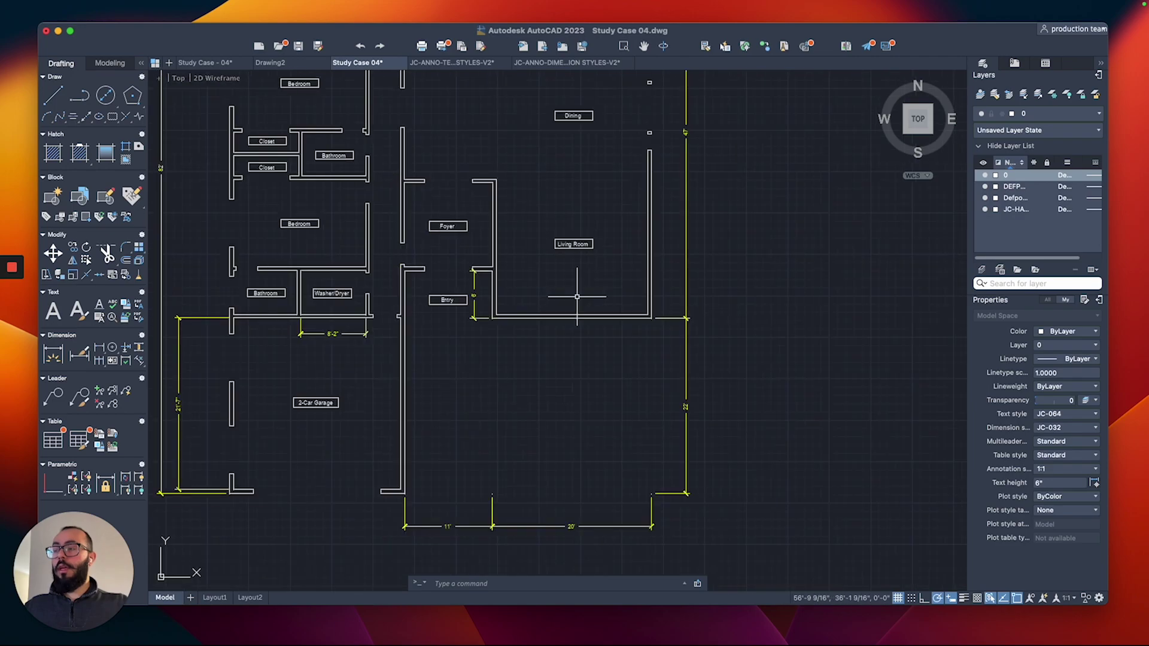
{"action": "scroll", "coordinate": [577, 296], "scroll_direction": "down", "scroll_amount": 2}
{"action": "scroll", "coordinate": [329, 464], "scroll_direction": "down", "scroll_amount": 2}
{"action": "left_click", "coordinate": [321, 462]}
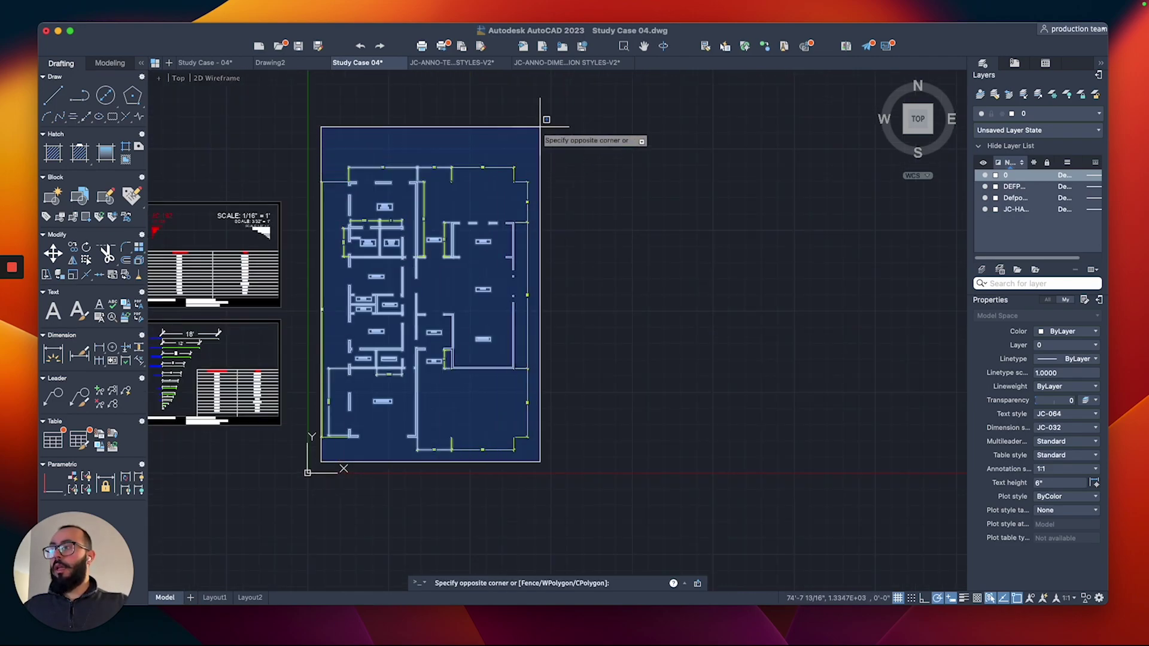
{"action": "key", "text": "Escape"}
Draw a short polyline across the Living Room's lower outer wall at its midpoint.
{"action": "scroll", "coordinate": [444, 432], "scroll_direction": "up", "scroll_amount": 3}
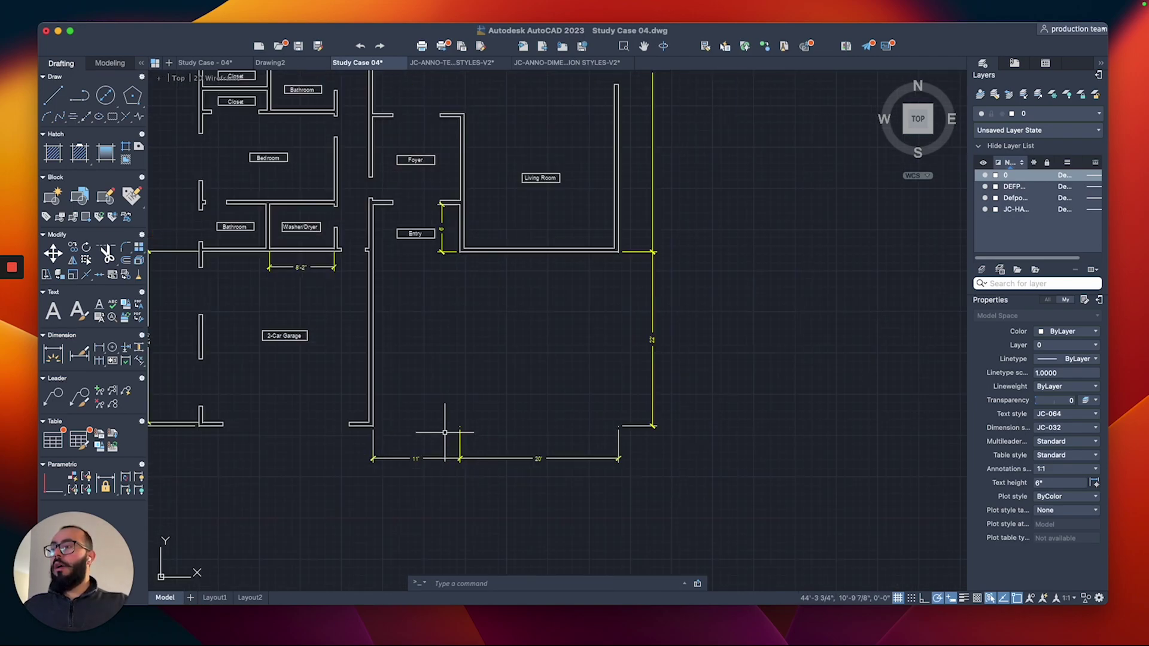
{"action": "scroll", "coordinate": [535, 324], "scroll_direction": "down", "scroll_amount": 2}
{"action": "scroll", "coordinate": [562, 359], "scroll_direction": "up", "scroll_amount": 5}
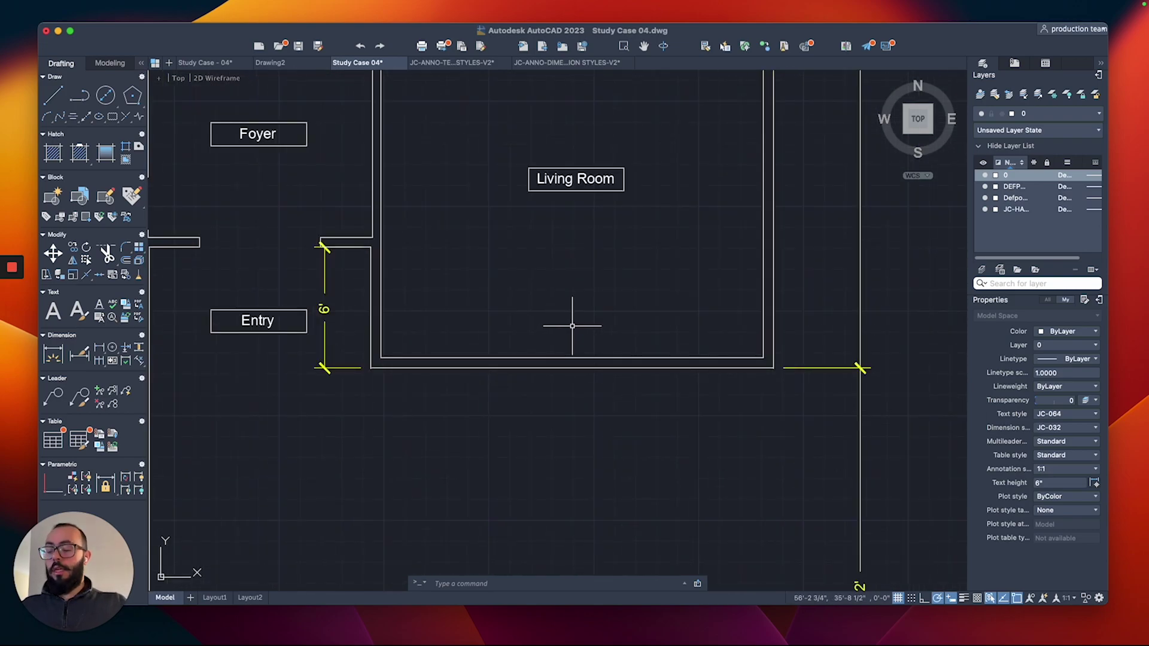
{"action": "type", "text": "pl"}
{"action": "key", "text": "Return"}
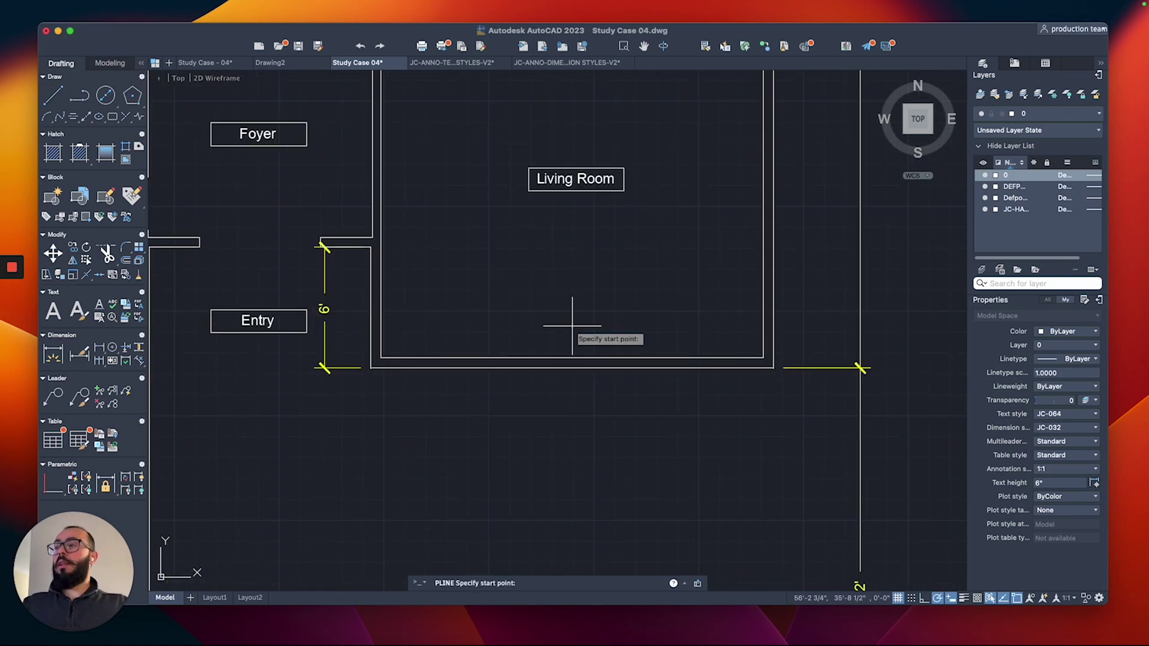
{"action": "scroll", "coordinate": [572, 359], "scroll_direction": "up", "scroll_amount": 2}
{"action": "left_click", "coordinate": [569, 371]}
{"action": "left_click", "coordinate": [569, 355]}
{"action": "key", "text": "Return"}
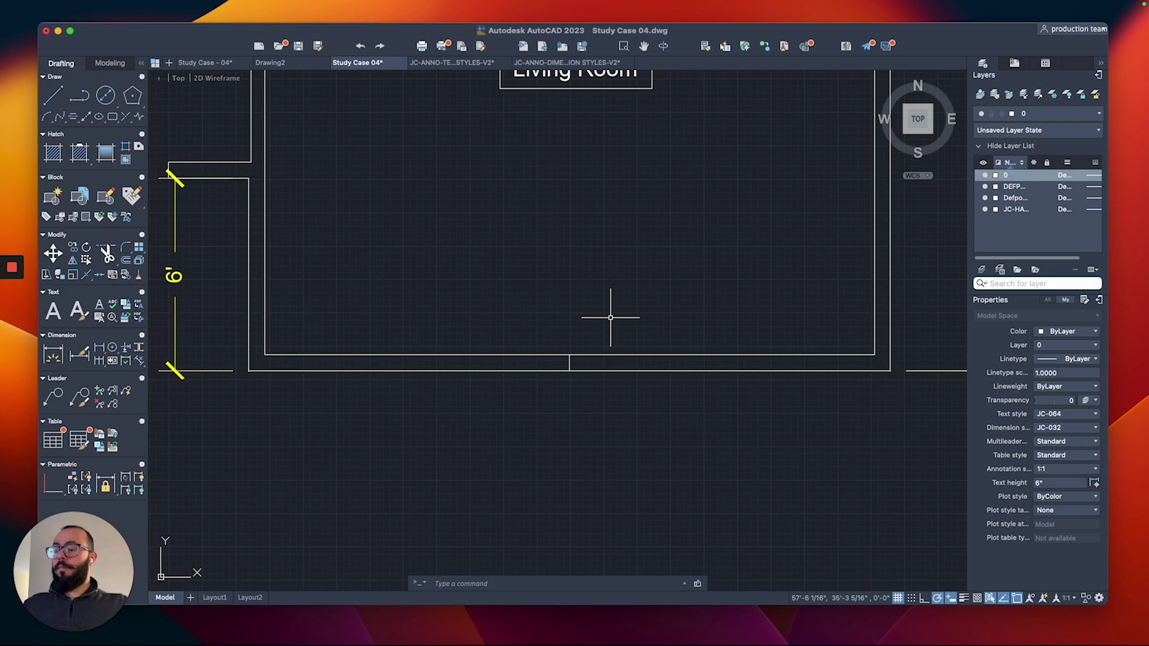
Offset the middle cross line of the Living Room's lower wall 2' to each side and erase the original.
{"action": "type", "text": "o"}
{"action": "key", "text": "Return"}
{"action": "key", "text": "Return"}
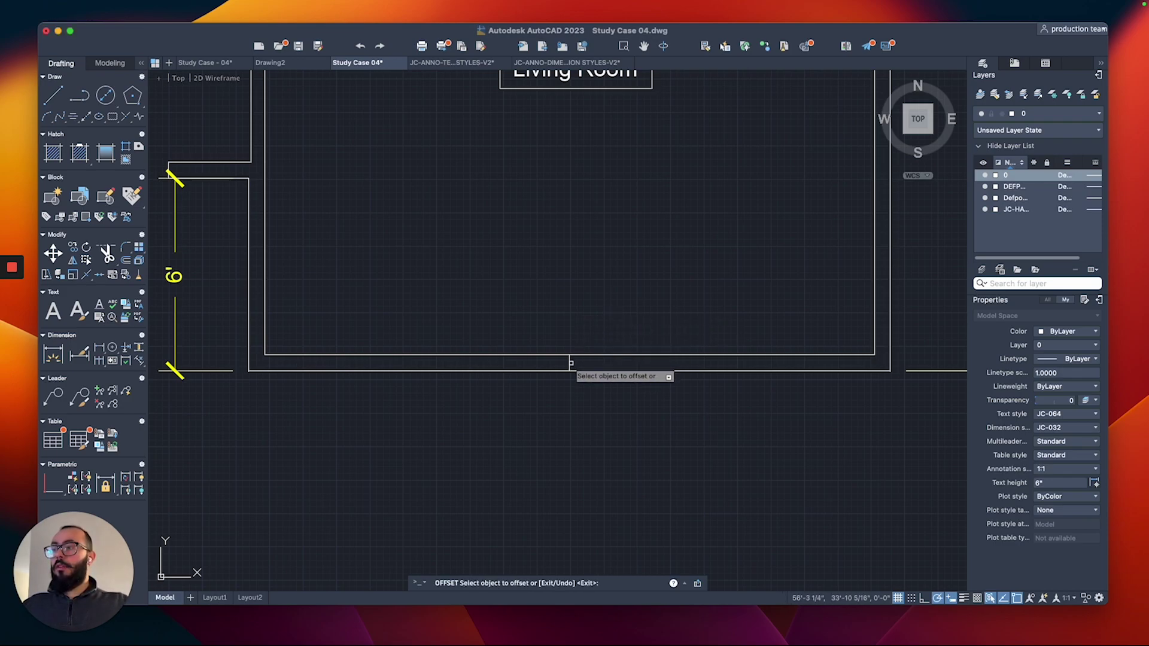
{"action": "left_click", "coordinate": [569, 362]}
{"action": "left_click", "coordinate": [589, 363]}
{"action": "left_click", "coordinate": [569, 362]}
{"action": "left_click", "coordinate": [544, 363]}
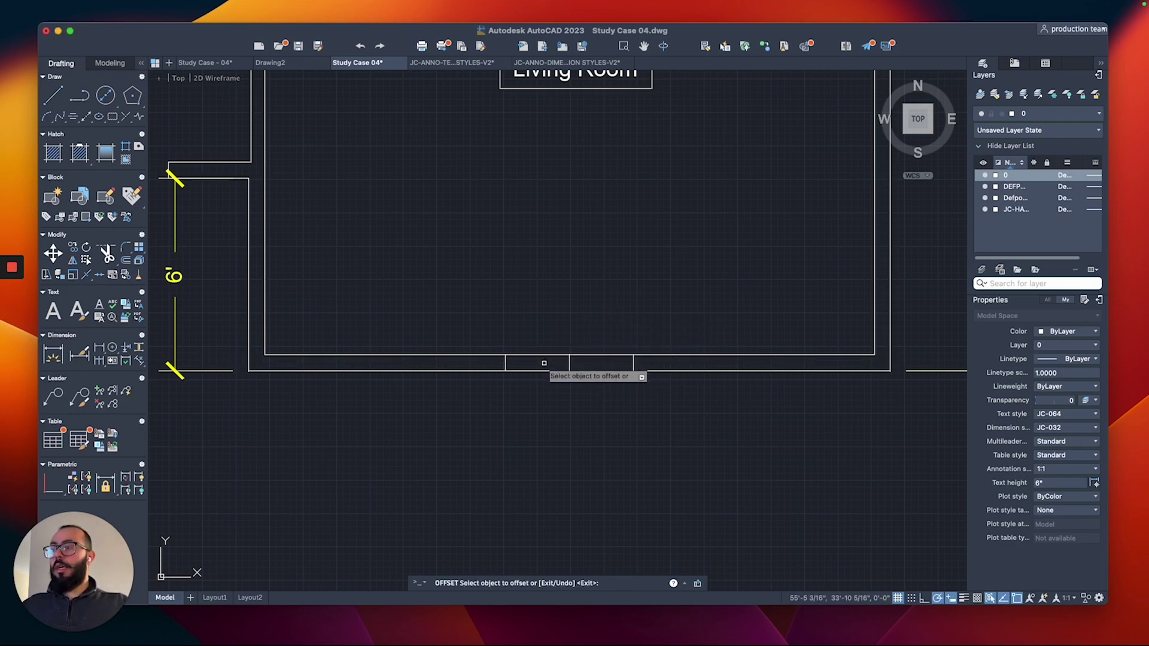
{"action": "key", "text": "Return"}
{"action": "left_click", "coordinate": [569, 363]}
{"action": "key", "text": "Delete"}
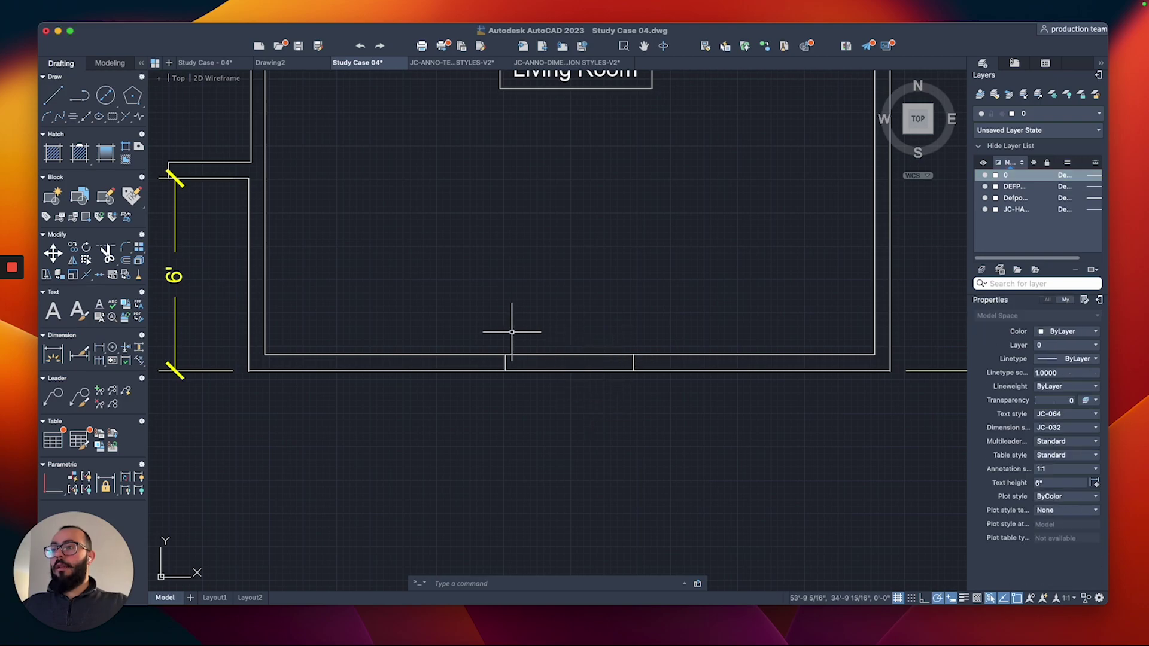
Move the right cross line of the Living Room's lower wall 12" to the right.
{"action": "left_click", "coordinate": [624, 335]}
{"action": "left_click", "coordinate": [674, 420]}
{"action": "type", "text": "m"}
{"action": "key", "text": "Return"}
{"action": "left_click", "coordinate": [660, 402]}
{"action": "type", "text": "1'"}
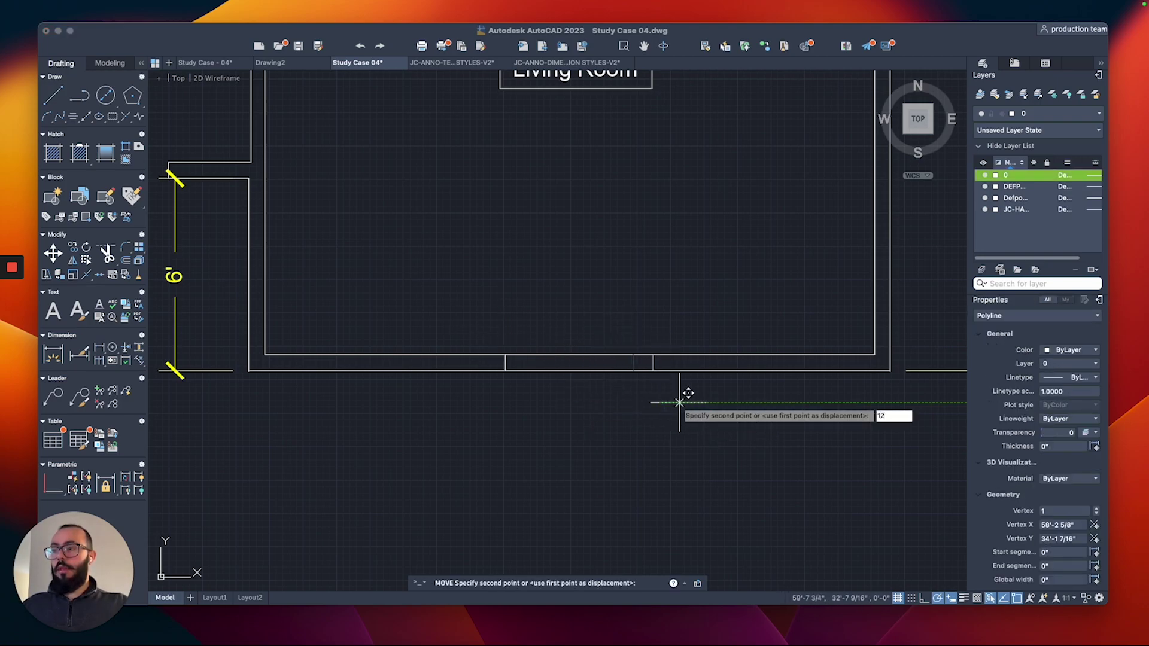
{"action": "key", "text": "Return"}
Move the left cross line of the Living Room's lower wall 12" to the left.
{"action": "left_click", "coordinate": [551, 335]}
{"action": "left_click", "coordinate": [491, 402]}
{"action": "key", "text": "Escape"}
{"action": "left_click", "coordinate": [479, 343]}
{"action": "left_click", "coordinate": [556, 397]}
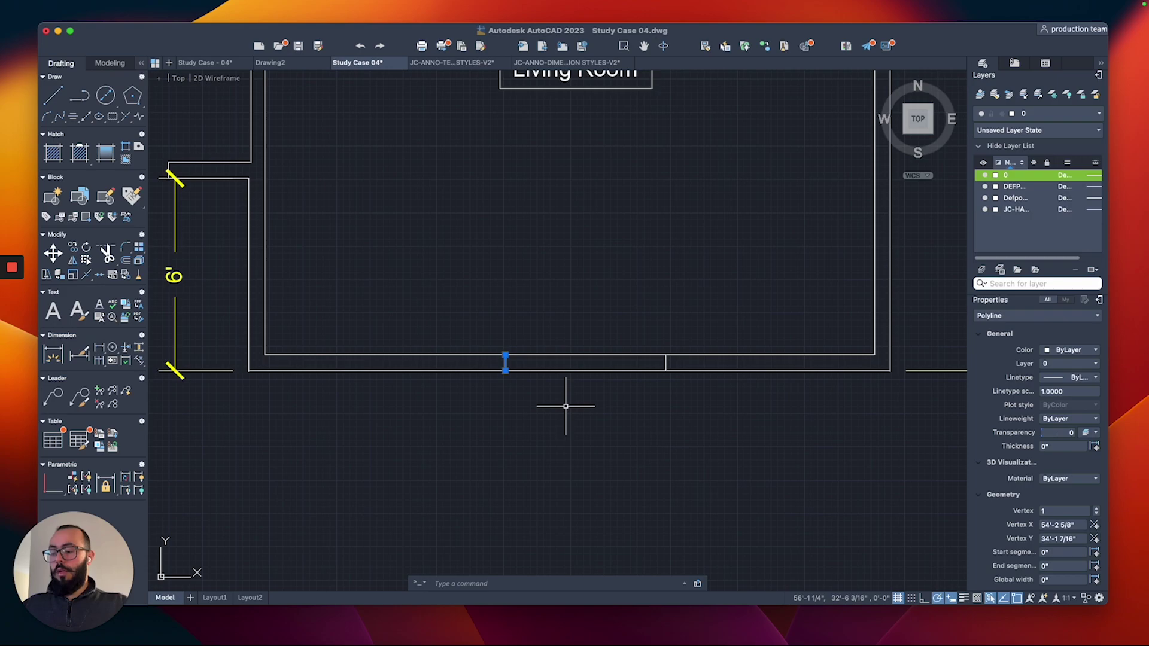
{"action": "type", "text": "m"}
{"action": "key", "text": "Return"}
{"action": "left_click", "coordinate": [561, 403]}
{"action": "left_click", "coordinate": [529, 403]}
Add a linear dimension below the wall between the two cross lines of the Living Room's central opening.
{"action": "type", "text": "dli"}
{"action": "key", "text": "Return"}
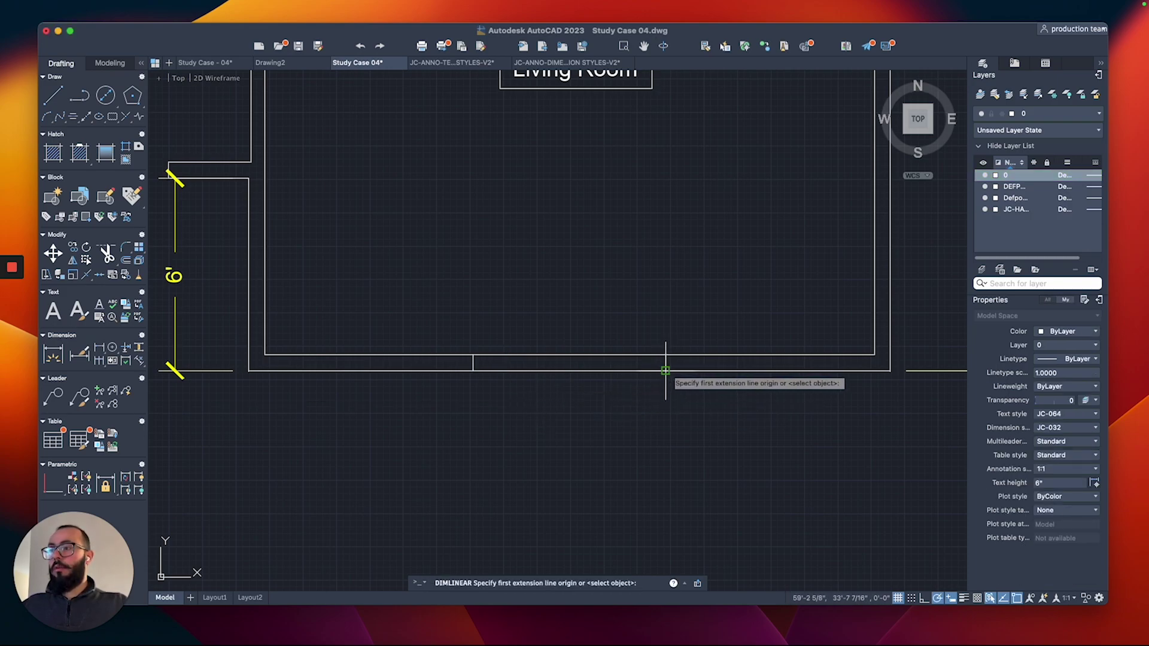
{"action": "left_click", "coordinate": [665, 371]}
{"action": "left_click", "coordinate": [473, 372]}
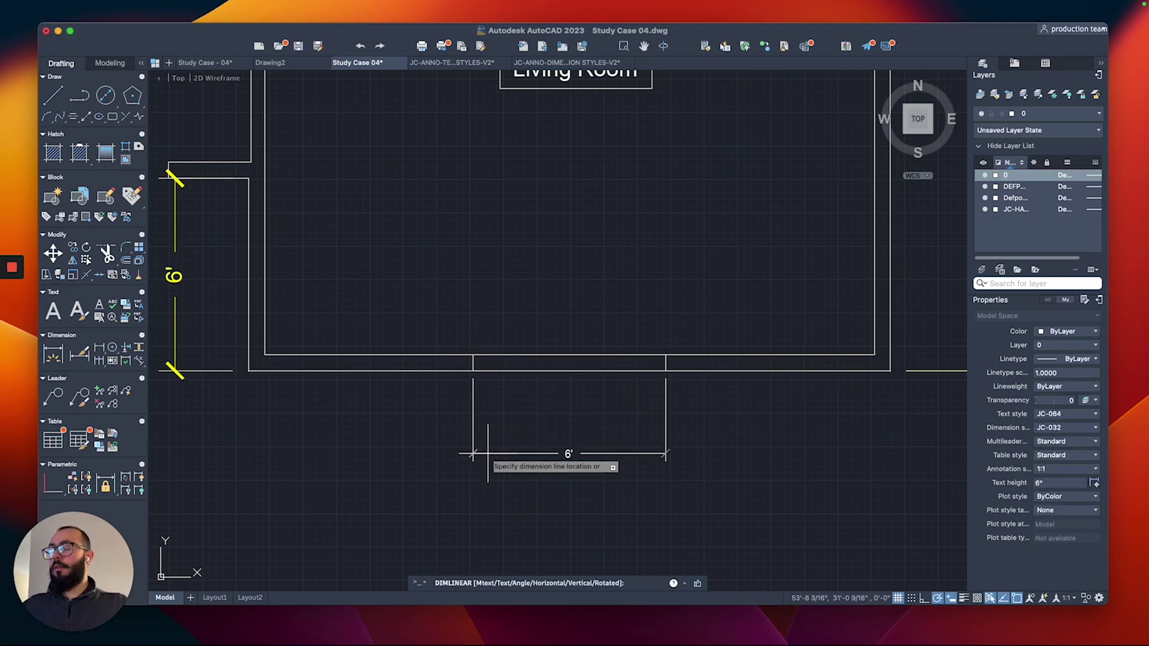
{"action": "left_click", "coordinate": [487, 412]}
Draw a cross line through the Living Room's lower wall about 1' from the inner left corner.
{"action": "type", "text": "pl"}
{"action": "key", "text": "Return"}
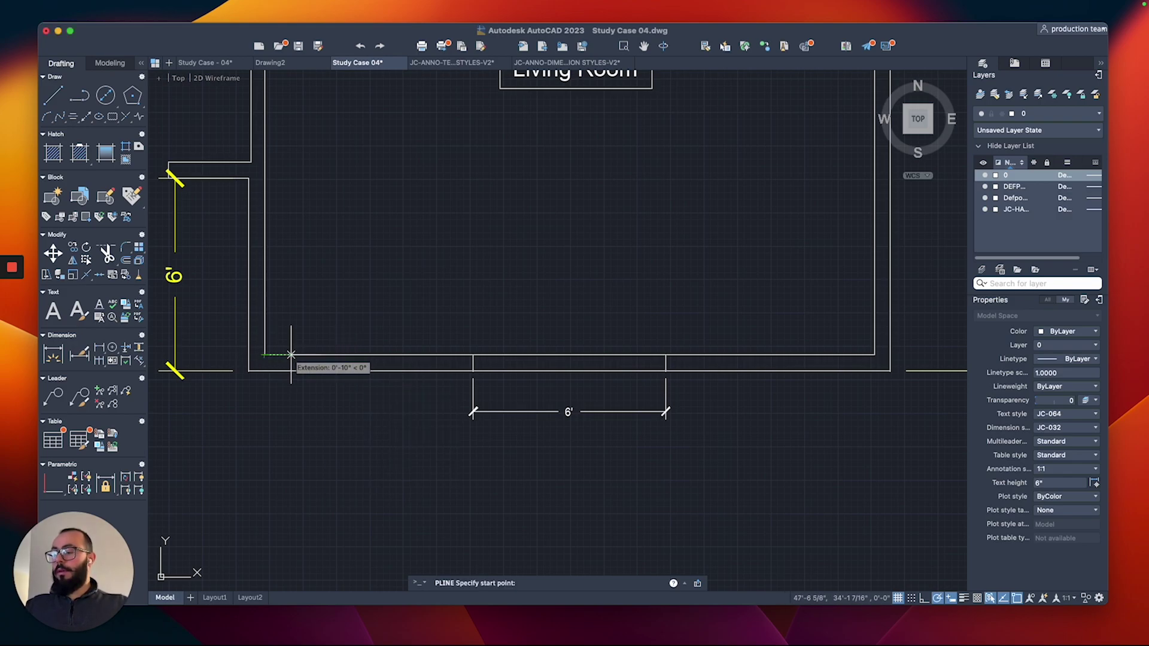
{"action": "key", "text": "Escape"}
Measure from the central opening's left edge toward the new cross line near the corner.
{"action": "type", "text": "dli"}
{"action": "key", "text": "Return"}
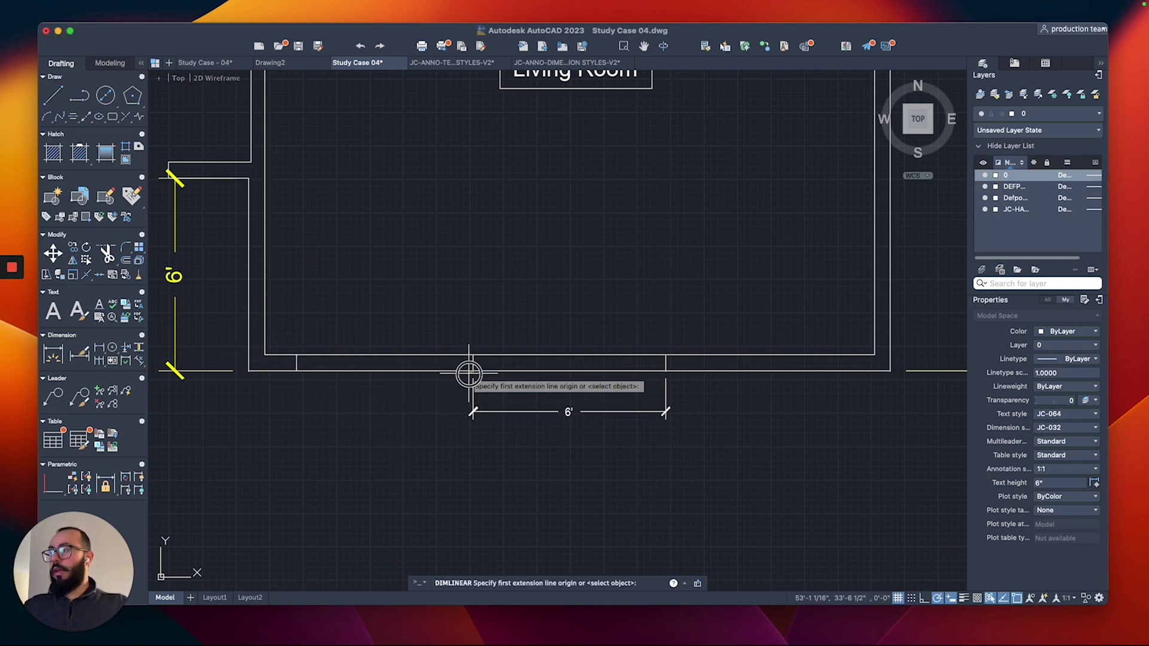
{"action": "left_click", "coordinate": [473, 371]}
{"action": "key", "text": "Escape"}
Move the cross line near the Living Room's lower-left corner 6" to the left.
{"action": "left_click", "coordinate": [287, 329]}
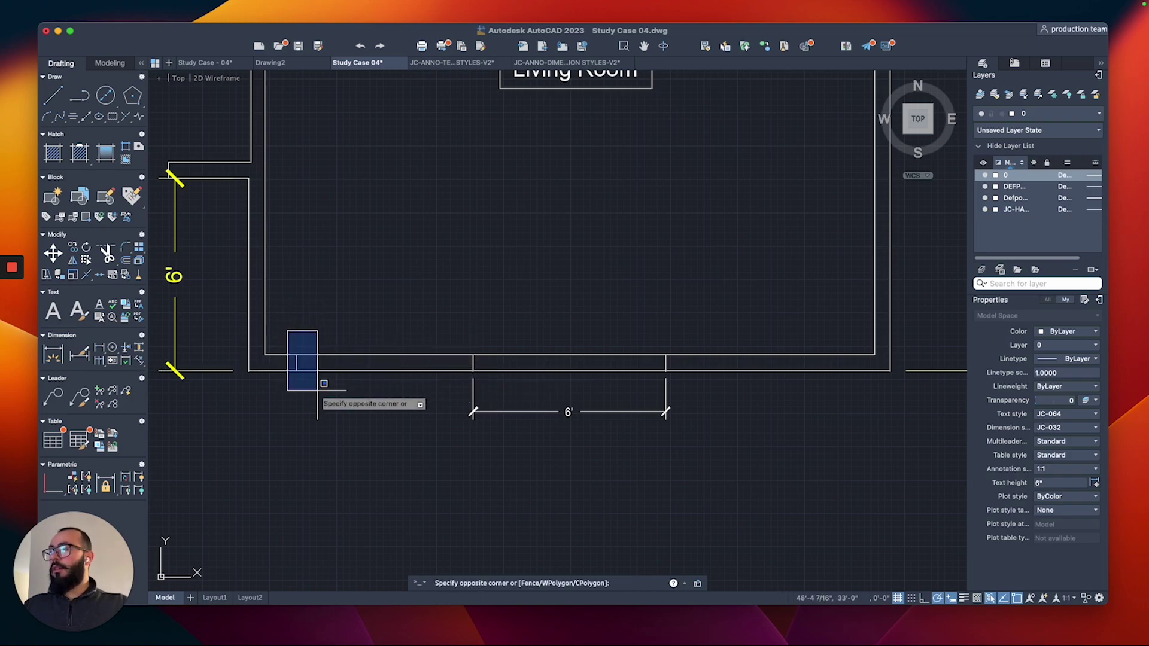
{"action": "left_click", "coordinate": [323, 387]}
{"action": "type", "text": "m"}
{"action": "key", "text": "Return"}
{"action": "left_click", "coordinate": [357, 396]}
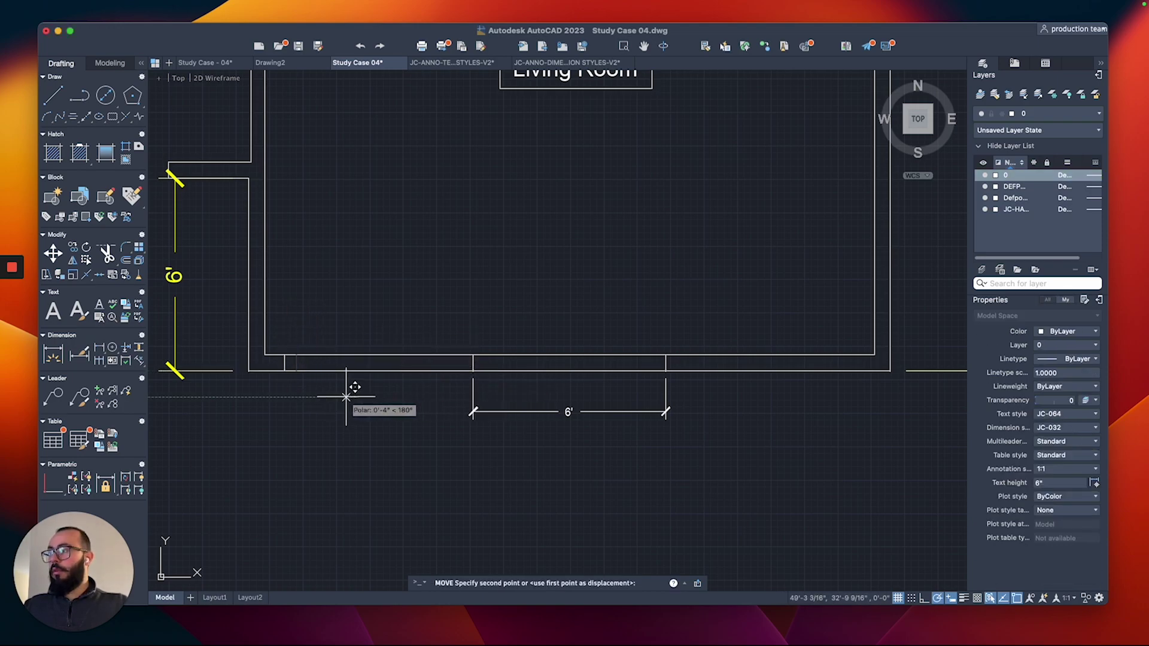
{"action": "type", "text": "6"}
{"action": "key", "text": "Return"}
Measure the distance between the corner cross line and the central opening's left edge.
{"action": "type", "text": "dli"}
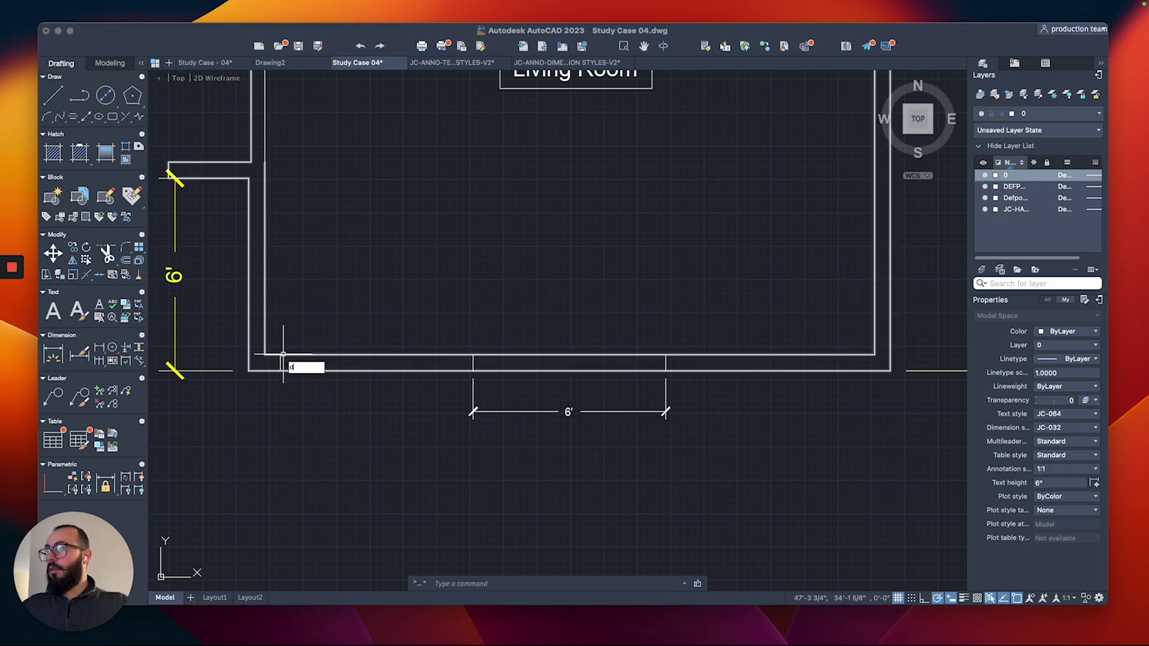
{"action": "key", "text": "Return"}
{"action": "left_click", "coordinate": [281, 355]}
{"action": "left_click", "coordinate": [473, 355]}
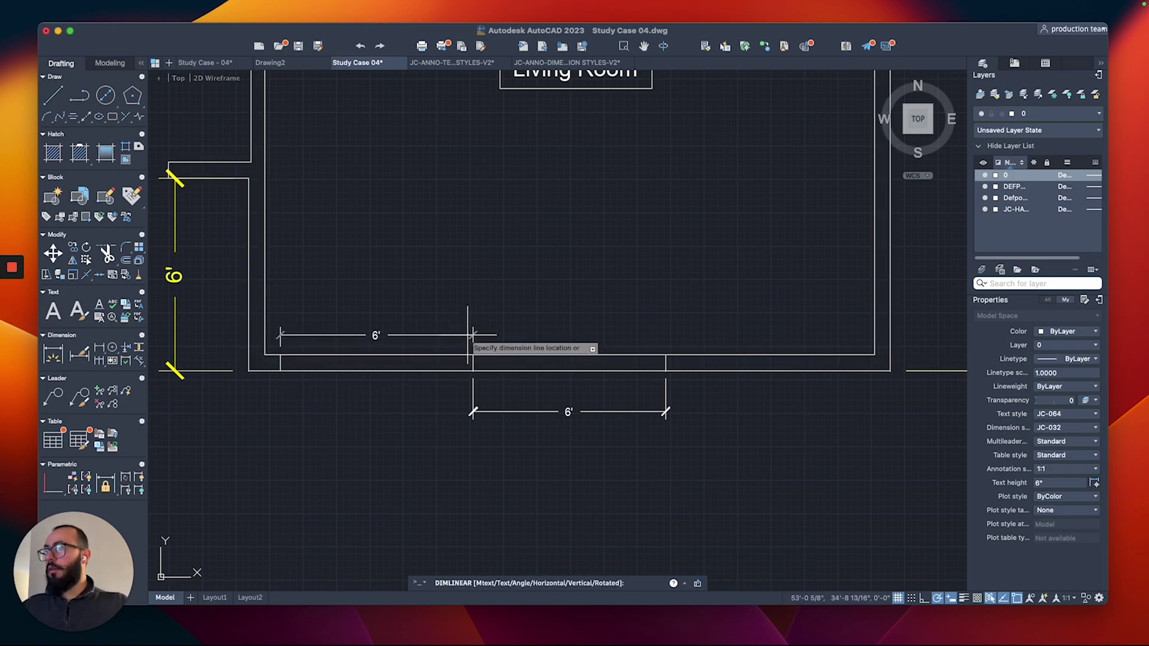
{"action": "key", "text": "Escape"}
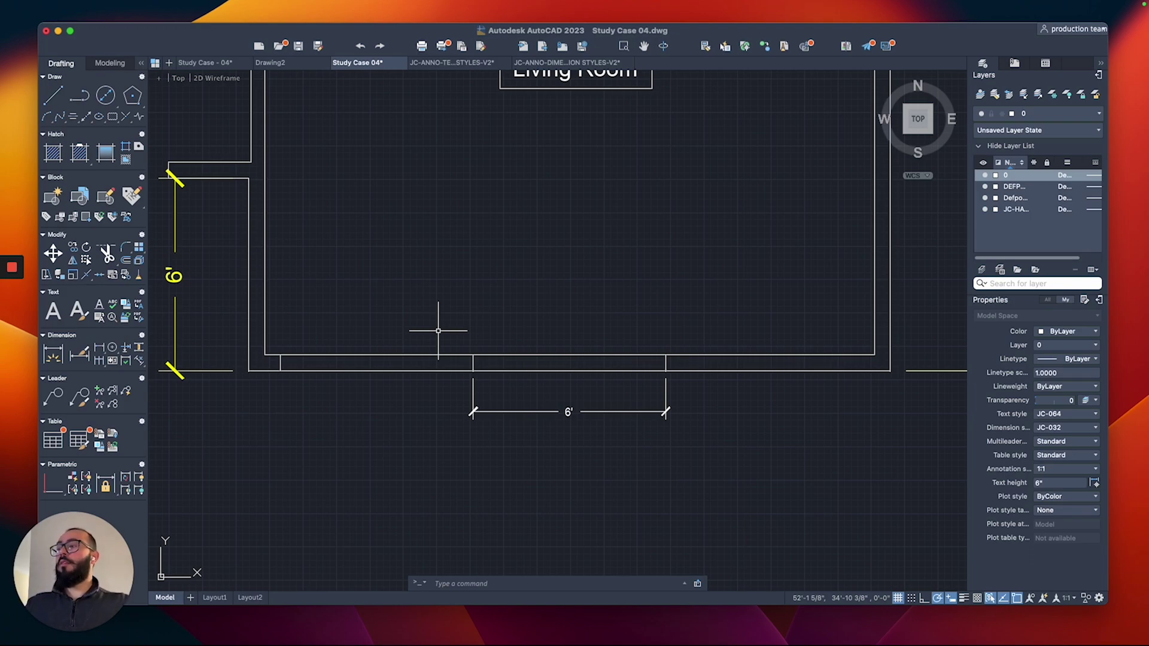
Try to offset the cross line near the Living Room's lower-left corner using the previous 2' distance.
{"action": "type", "text": "o"}
{"action": "key", "text": "Return"}
{"action": "key", "text": "Return"}
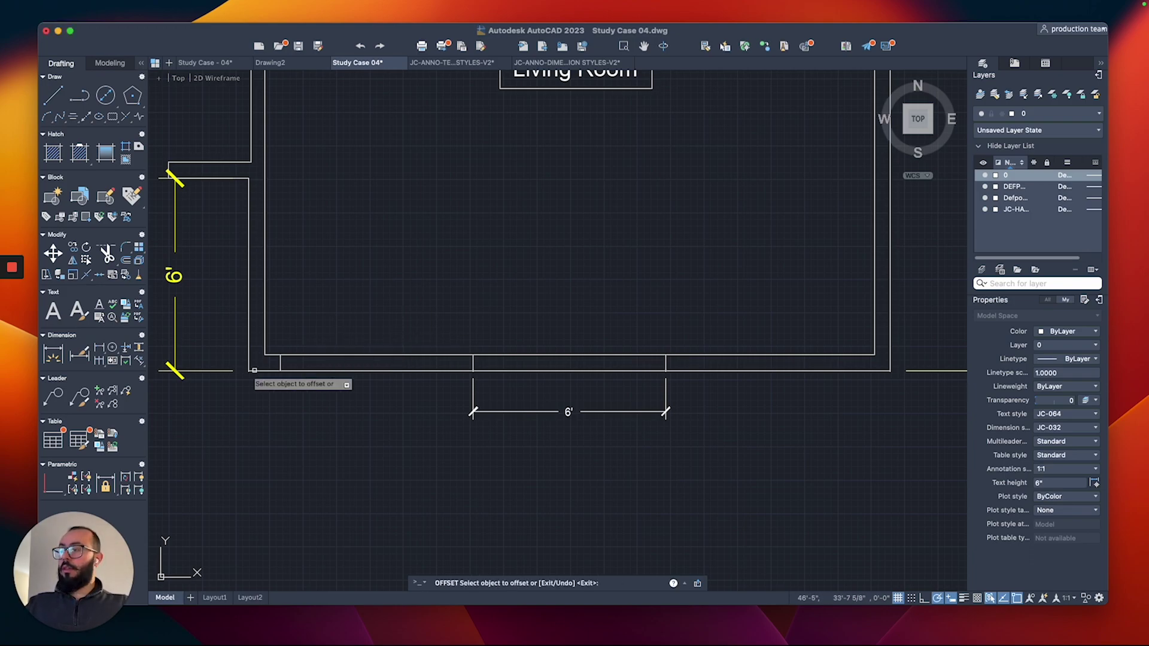
{"action": "left_click", "coordinate": [282, 363]}
{"action": "left_click", "coordinate": [286, 363]}
{"action": "key", "text": "Escape"}
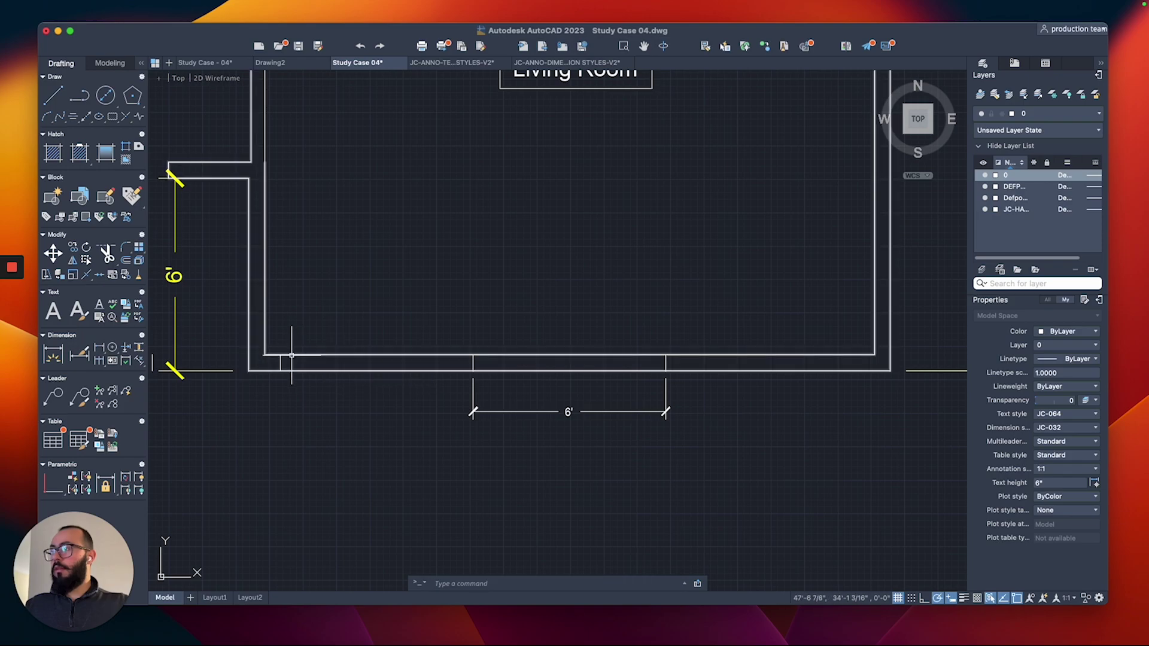
{"action": "key", "text": "super+z"}
Offset the cross line near the Living Room's lower-left corner 4' to the right.
{"action": "middle_click_drag", "start_coordinate": [292, 361], "coordinate": [352, 356]}
{"action": "scroll", "coordinate": [352, 358], "scroll_direction": "up", "scroll_amount": 2}
{"action": "key", "text": "Return"}
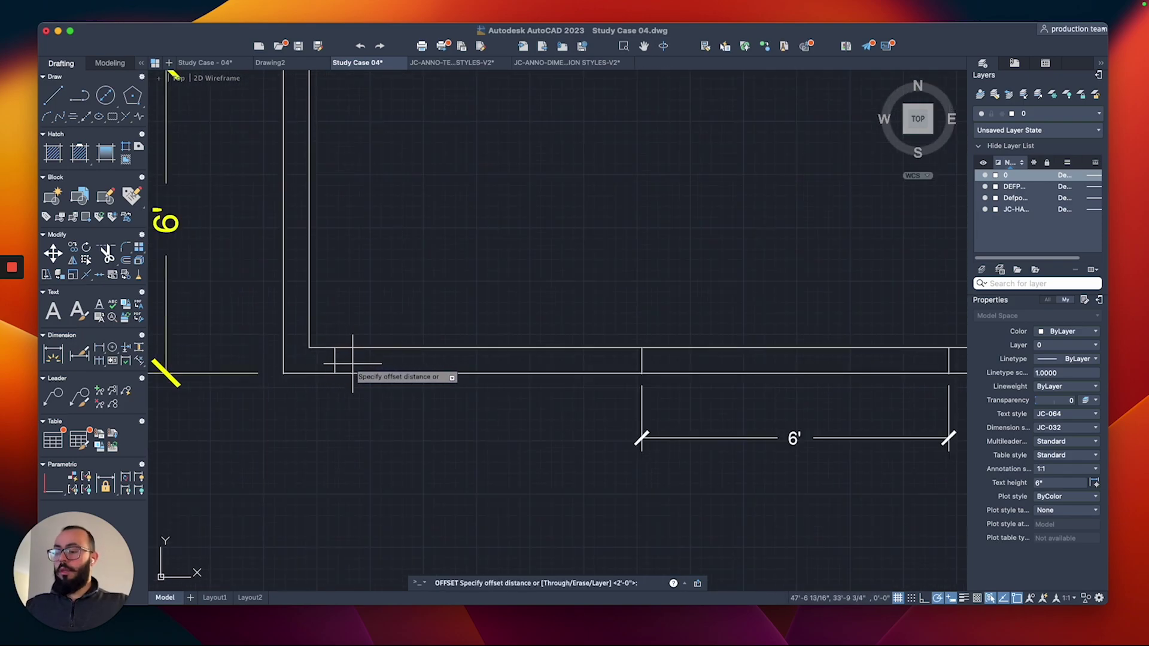
{"action": "type", "text": "4"}
{"action": "key", "text": "Return"}
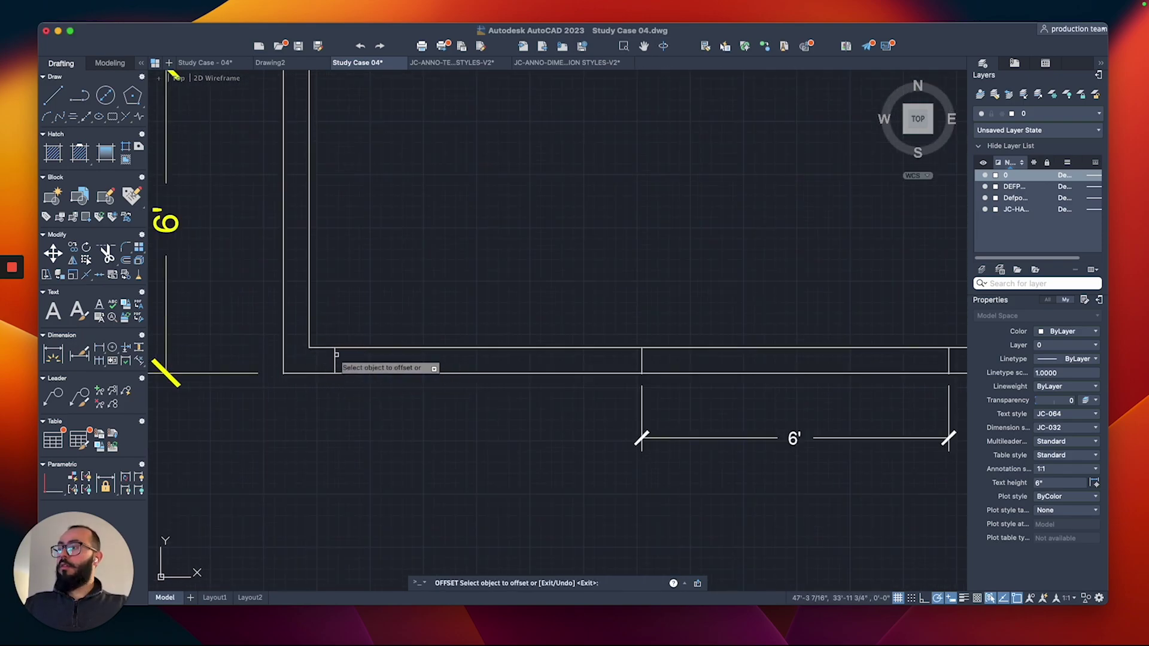
{"action": "left_click", "coordinate": [334, 356]}
{"action": "left_click", "coordinate": [383, 364]}
{"action": "key", "text": "Escape"}
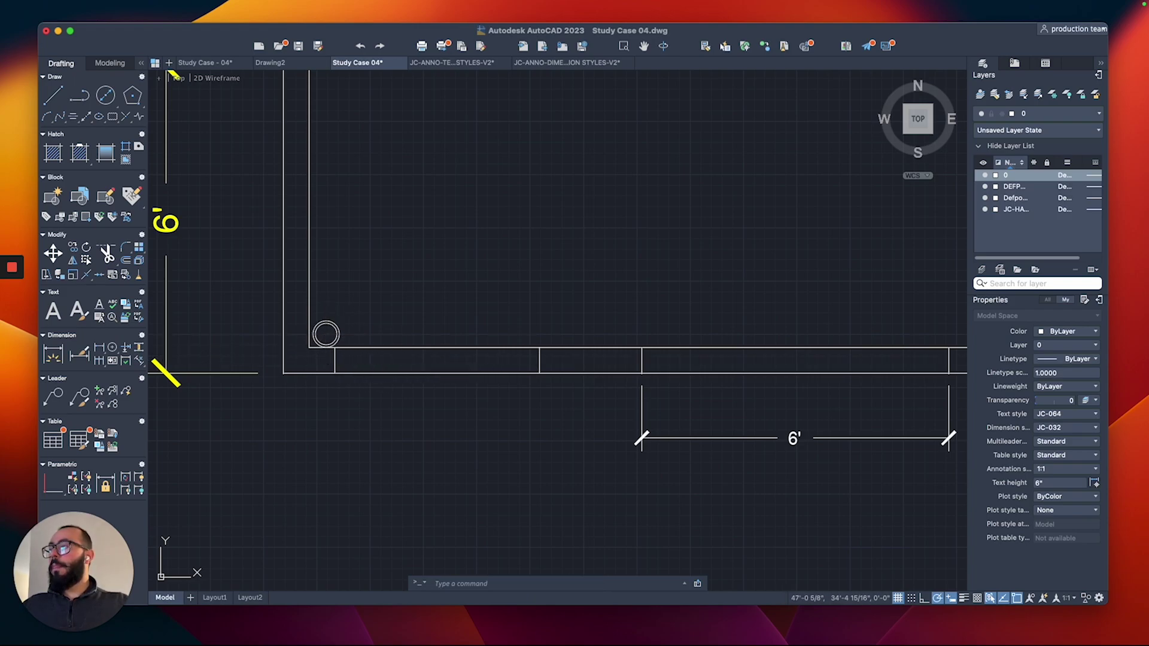
Move both cross lines of the left opening in the Living Room's lower wall 6" to the right.
{"action": "left_click", "coordinate": [326, 334]}
{"action": "left_click", "coordinate": [557, 411]}
{"action": "type", "text": "m"}
{"action": "key", "text": "Return"}
{"action": "left_click", "coordinate": [503, 413]}
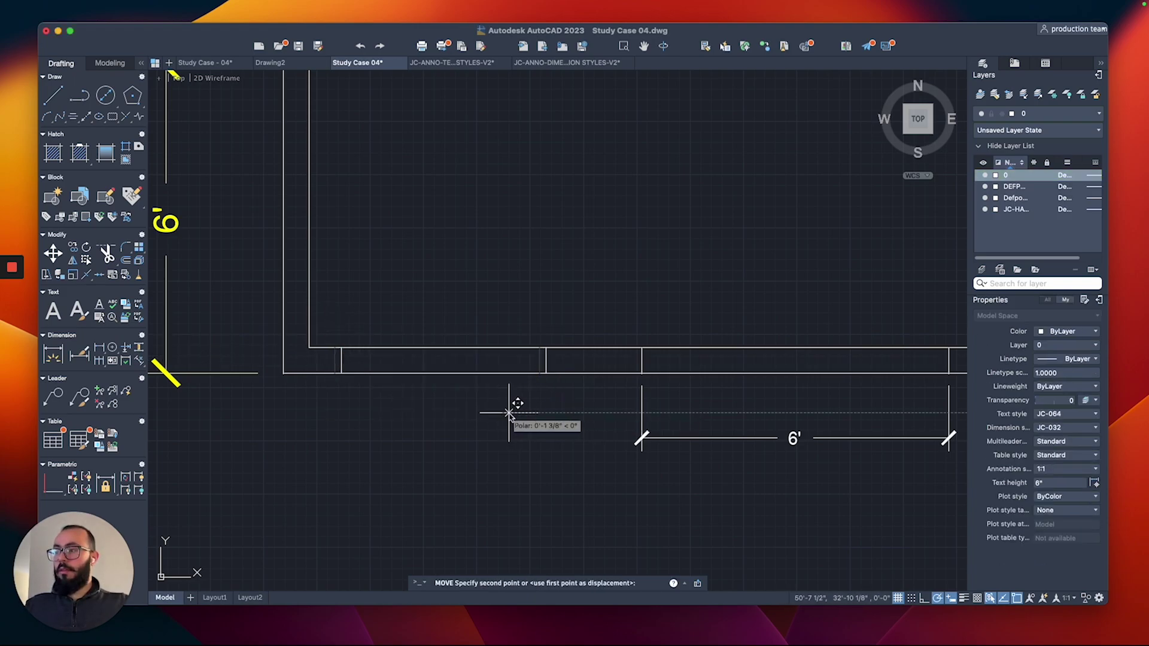
{"action": "type", "text": "6"}
{"action": "key", "text": "Return"}
Measure the gaps from the left opening to the inner wall corner and to the central opening.
{"action": "type", "text": "dli"}
{"action": "key", "text": "Return"}
{"action": "left_click", "coordinate": [359, 347]}
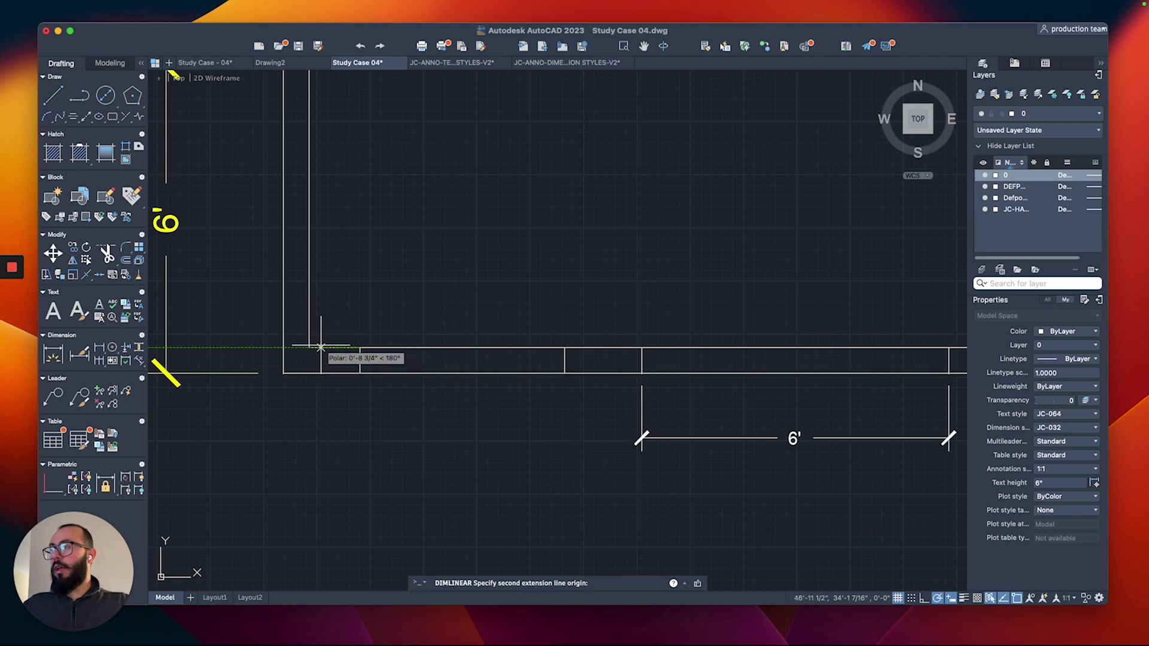
{"action": "left_click", "coordinate": [308, 347]}
{"action": "key", "text": "Escape"}
{"action": "key", "text": "space"}
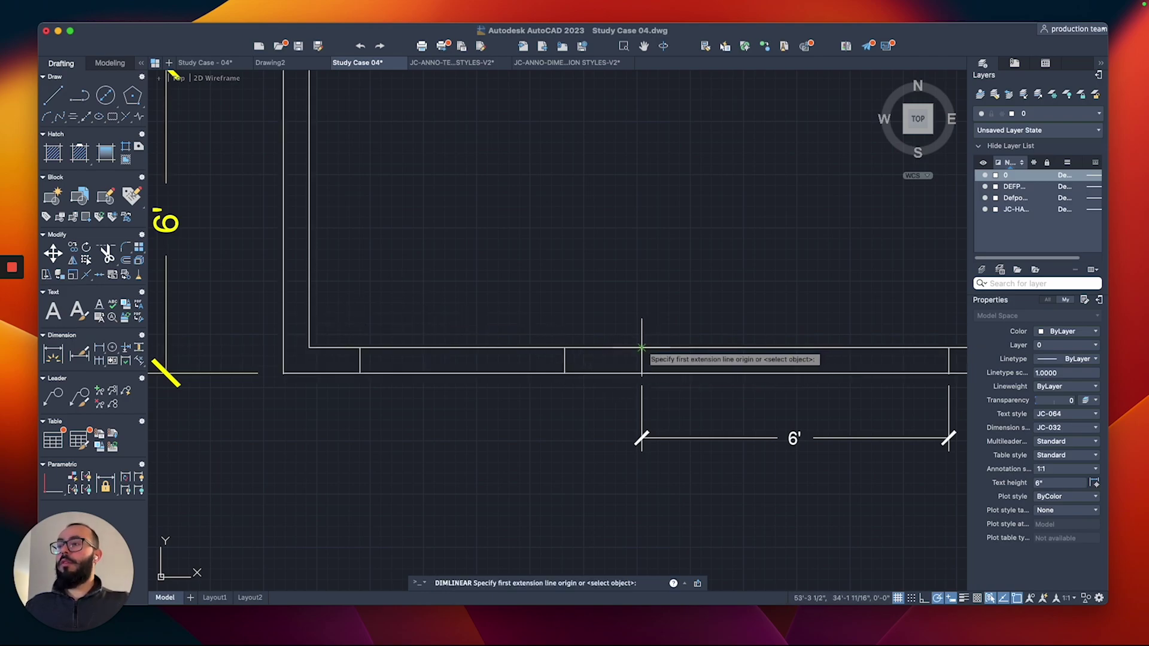
{"action": "left_click", "coordinate": [641, 347]}
{"action": "left_click", "coordinate": [565, 347]}
{"action": "key", "text": "Escape"}
Move both cross lines of the left opening in the Living Room's lower wall 3" to the right.
{"action": "scroll", "coordinate": [570, 315], "scroll_direction": "down", "scroll_amount": 2}
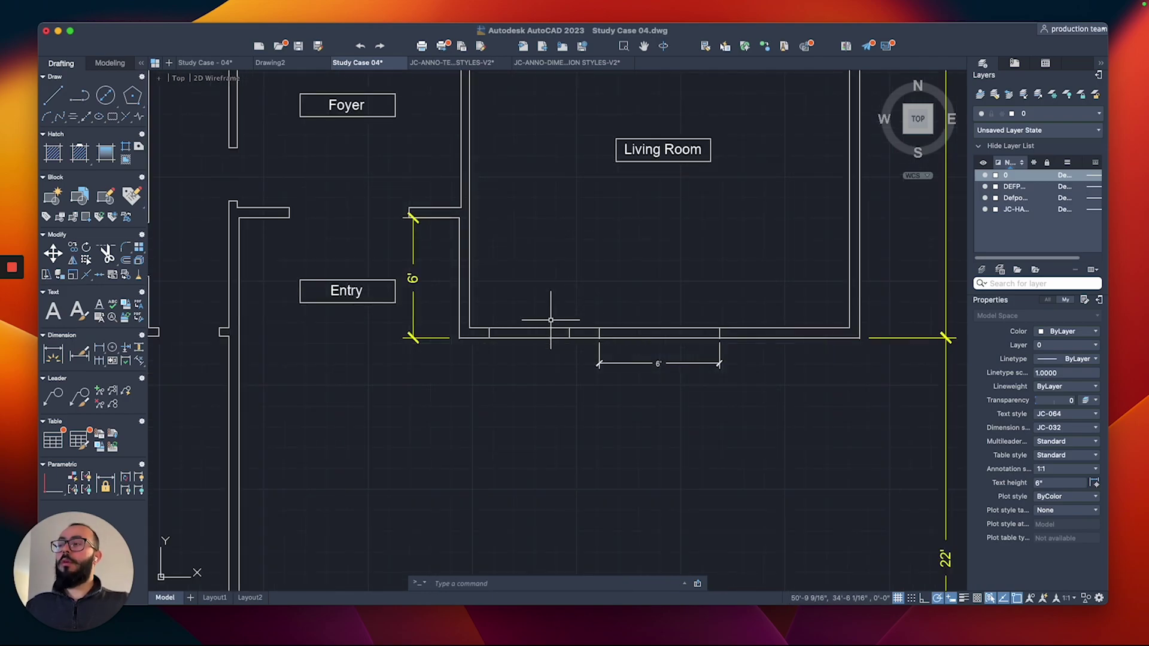
{"action": "middle_click_drag", "start_coordinate": [550, 320], "coordinate": [462, 319]}
{"action": "scroll", "coordinate": [462, 319], "scroll_direction": "up", "scroll_amount": 3}
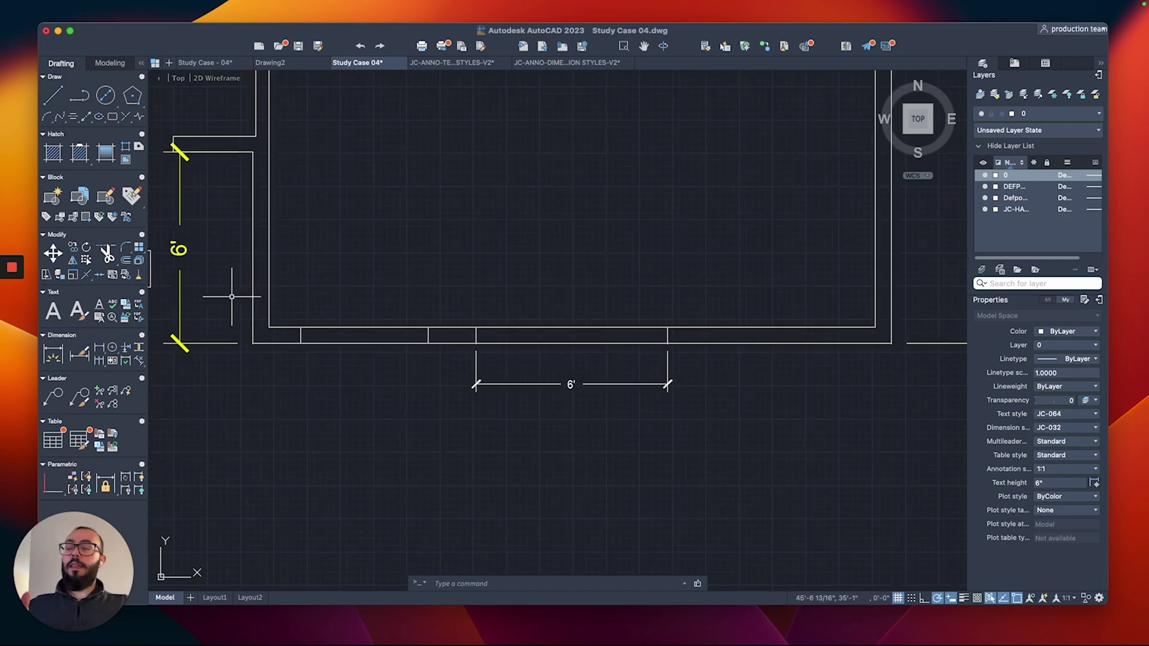
{"action": "left_click", "coordinate": [292, 299]}
{"action": "left_click", "coordinate": [430, 367]}
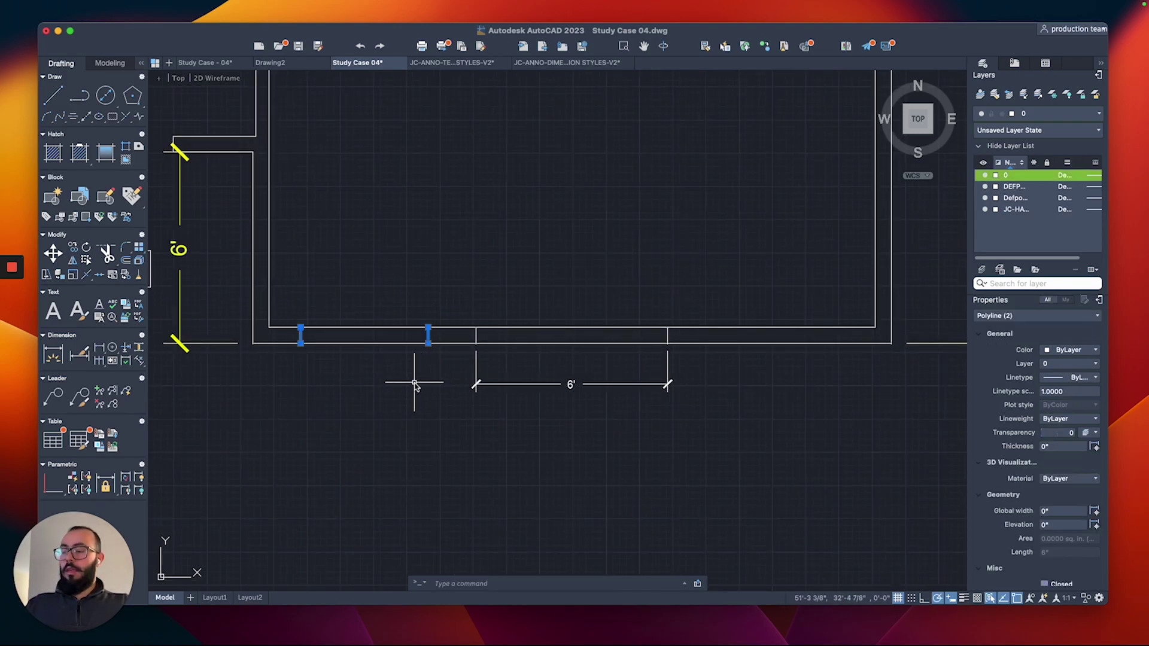
{"action": "type", "text": "m"}
{"action": "key", "text": "Return"}
{"action": "left_click", "coordinate": [421, 375]}
{"action": "type", "text": "3"}
{"action": "key", "text": "Return"}
Measure the gaps from the left opening to the central opening and to the inner wall corner with linear dimensions.
{"action": "type", "text": "dli"}
{"action": "key", "text": "Return"}
{"action": "left_click", "coordinate": [475, 327]}
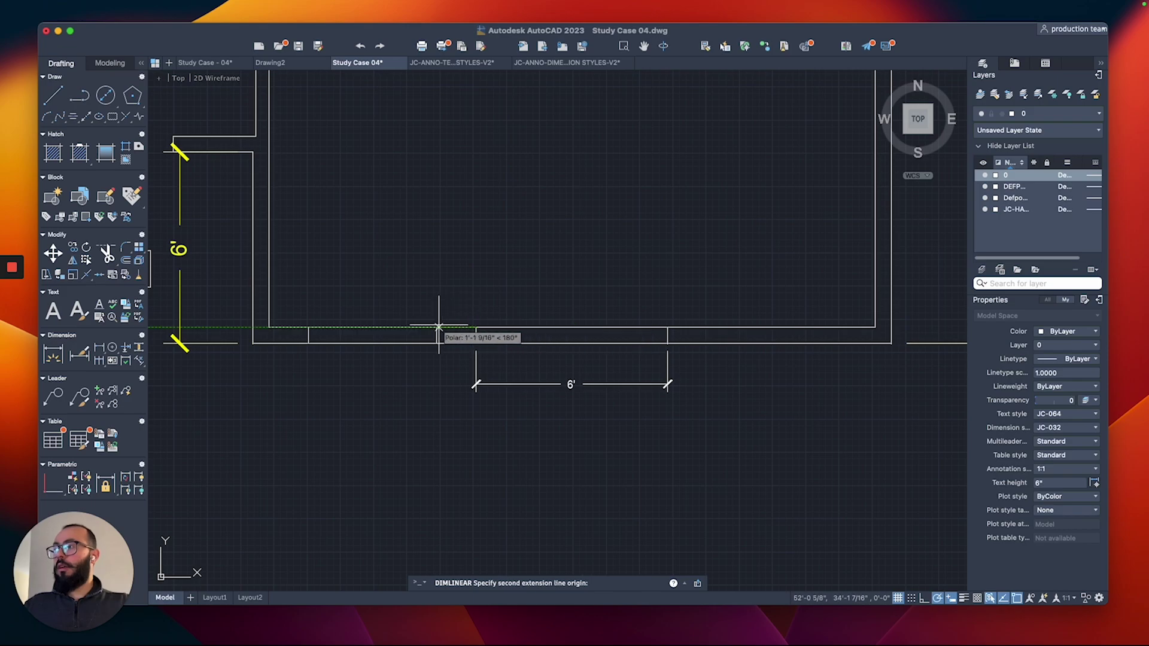
{"action": "left_click", "coordinate": [437, 327]}
{"action": "left_click", "coordinate": [444, 289]}
{"action": "key", "text": "Return"}
{"action": "left_click", "coordinate": [269, 327]}
{"action": "left_click", "coordinate": [308, 327]}
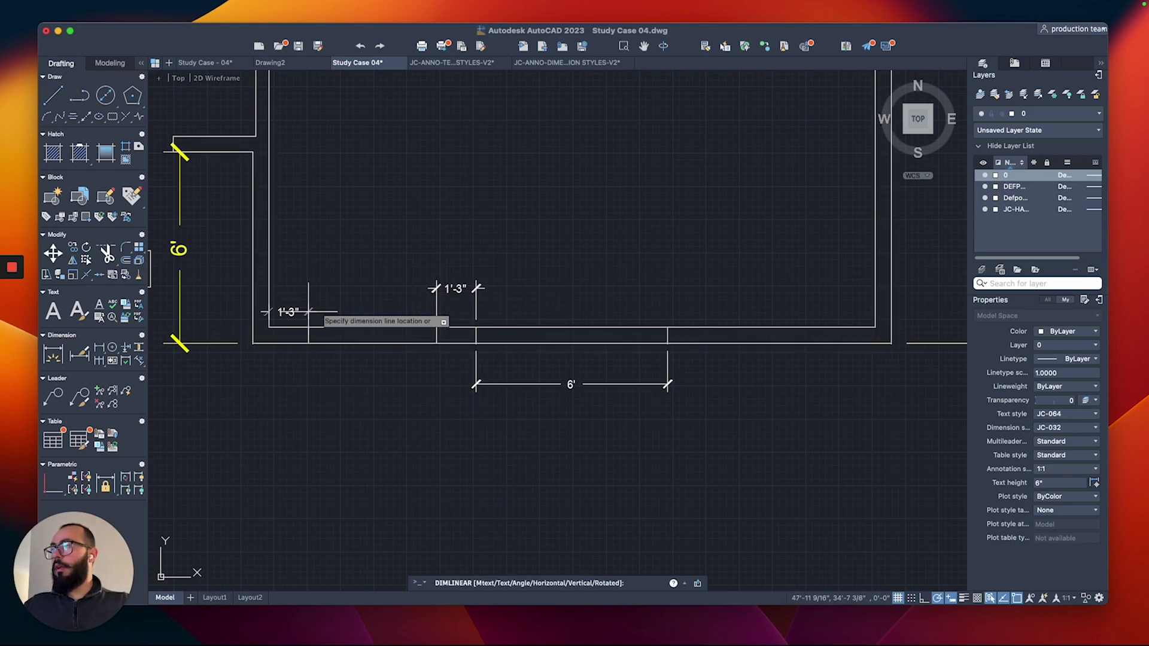
{"action": "left_click", "coordinate": [436, 289]}
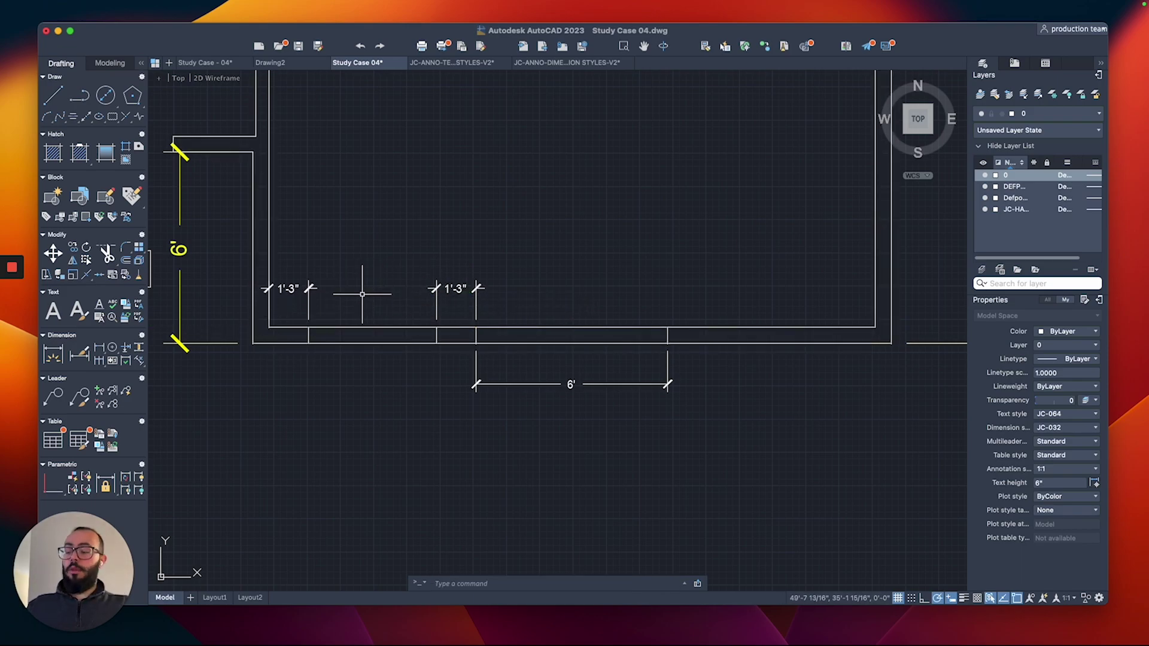
Measure the left opening's width between its two cross lines, aligning the dimension with the gap dimensions.
{"action": "type", "text": "d"}
{"action": "key", "text": "Return"}
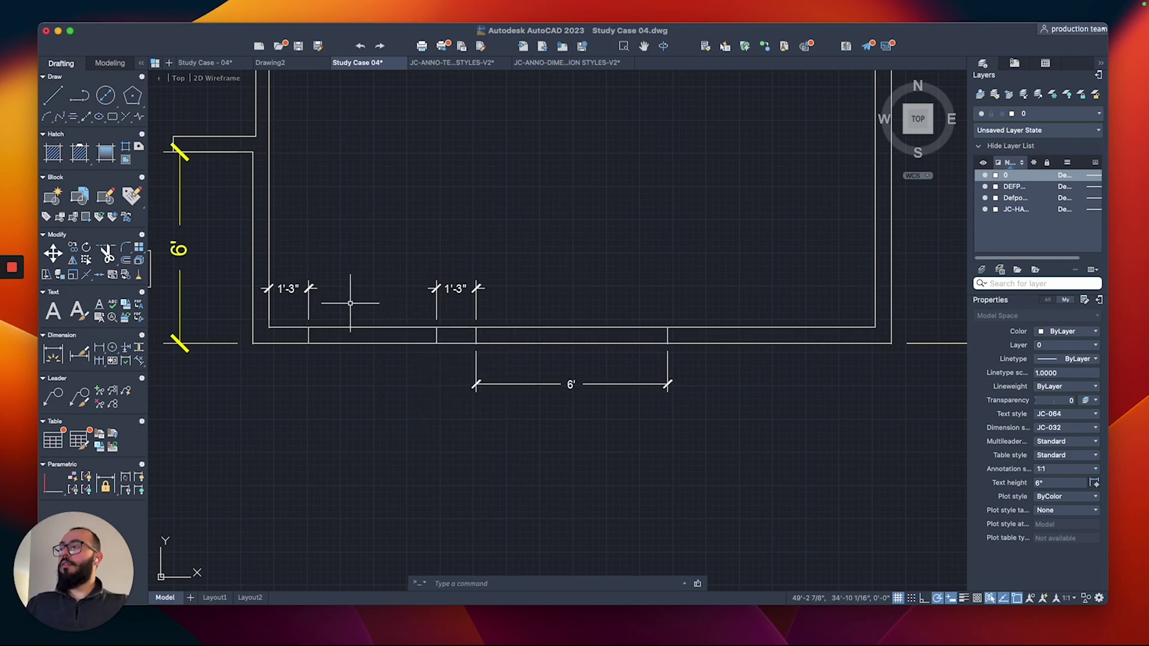
{"action": "left_click", "coordinate": [309, 327]}
{"action": "left_click", "coordinate": [436, 327]}
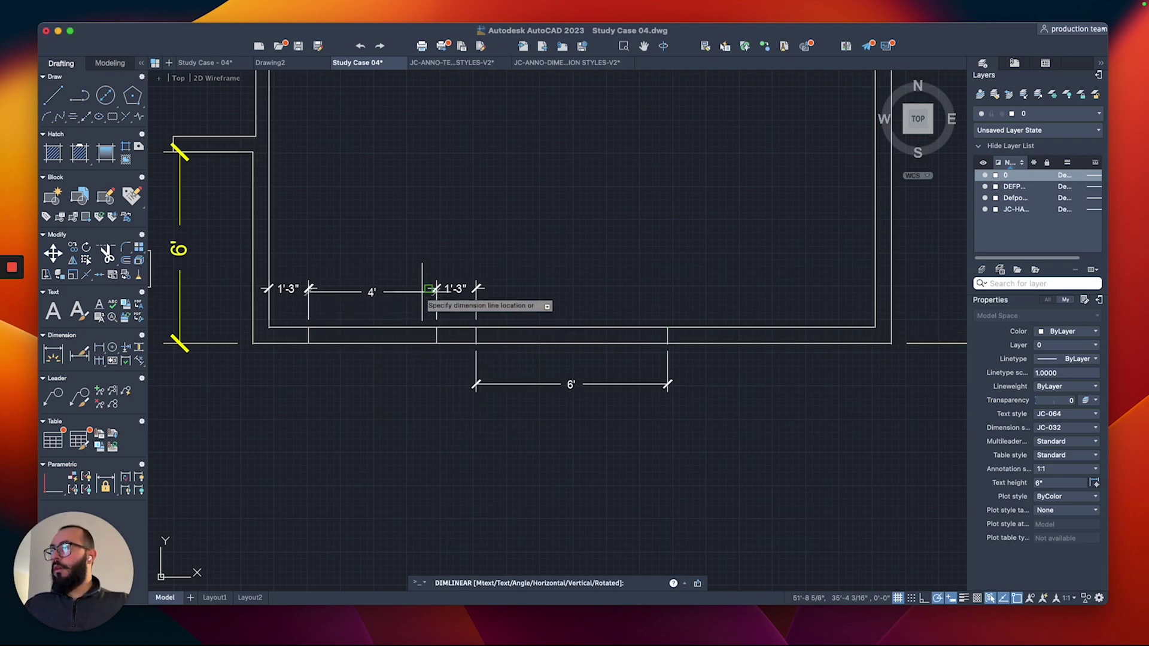
{"action": "left_click", "coordinate": [426, 289]}
Mirror the left opening's two cross lines about the vertical centreline of the Living Room's lower wall, keeping the originals.
{"action": "left_click", "coordinate": [287, 320]}
{"action": "left_click", "coordinate": [452, 390]}
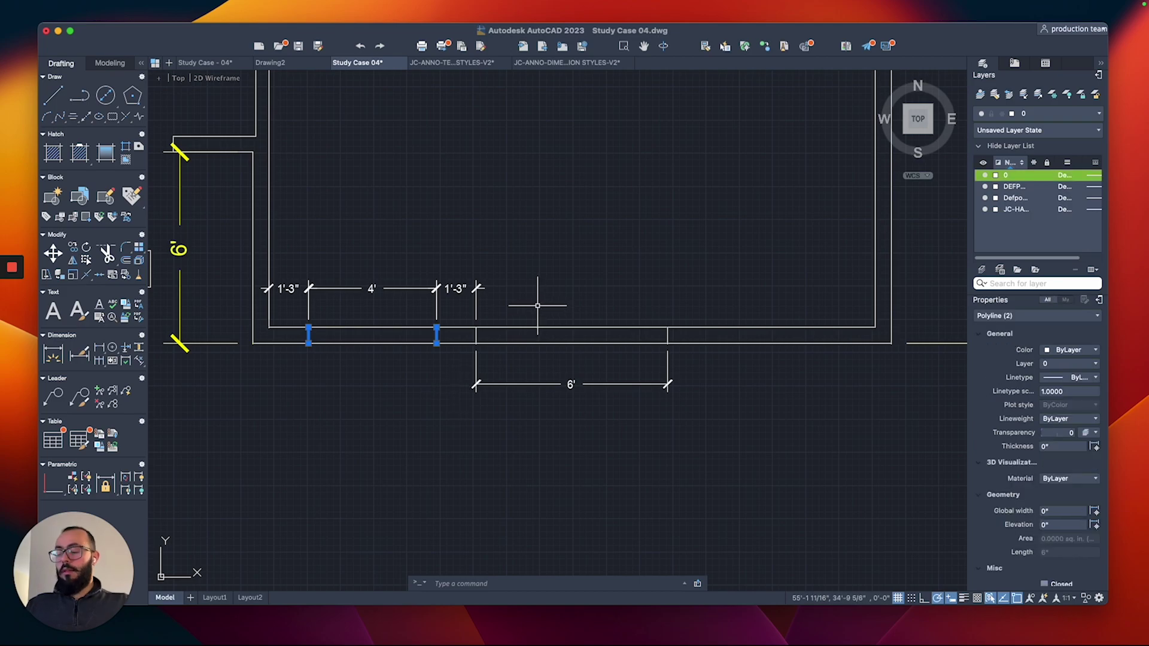
{"action": "type", "text": "mi"}
{"action": "key", "text": "Return"}
{"action": "left_click", "coordinate": [572, 328]}
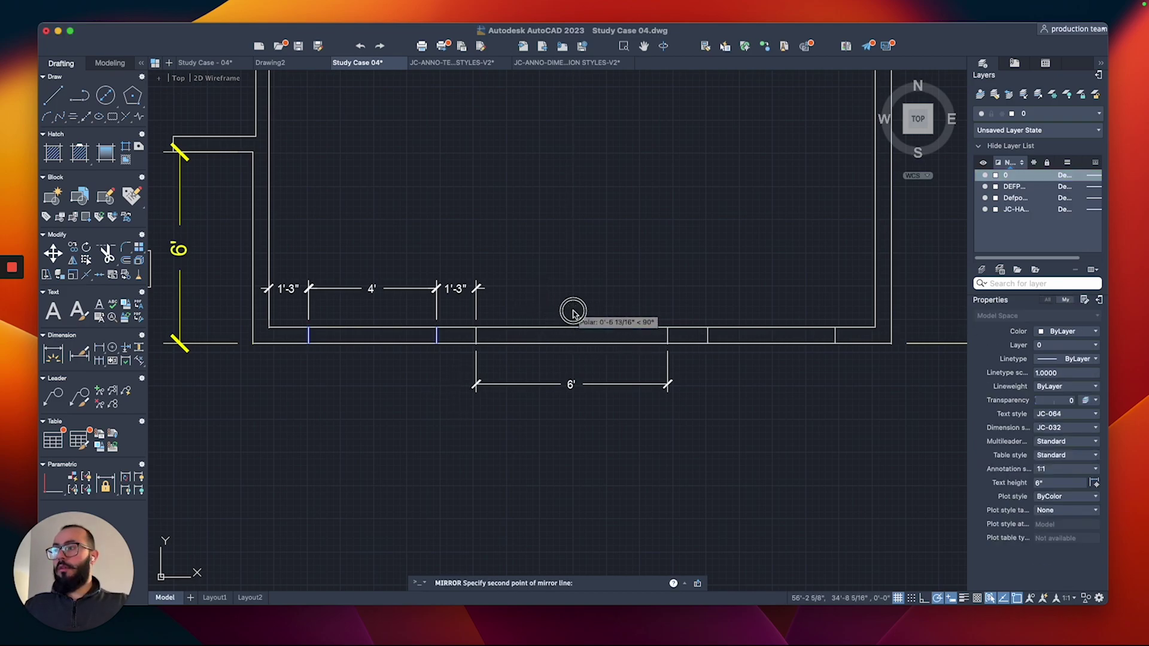
{"action": "left_click", "coordinate": [574, 310]}
{"action": "key", "text": "Return"}
Delete the temporary dimensions of the central opening, the left opening and its adjacent gaps.
{"action": "left_click", "coordinate": [668, 371]}
{"action": "key", "text": "Delete"}
{"action": "left_click", "coordinate": [487, 250]}
{"action": "left_click", "coordinate": [260, 324]}
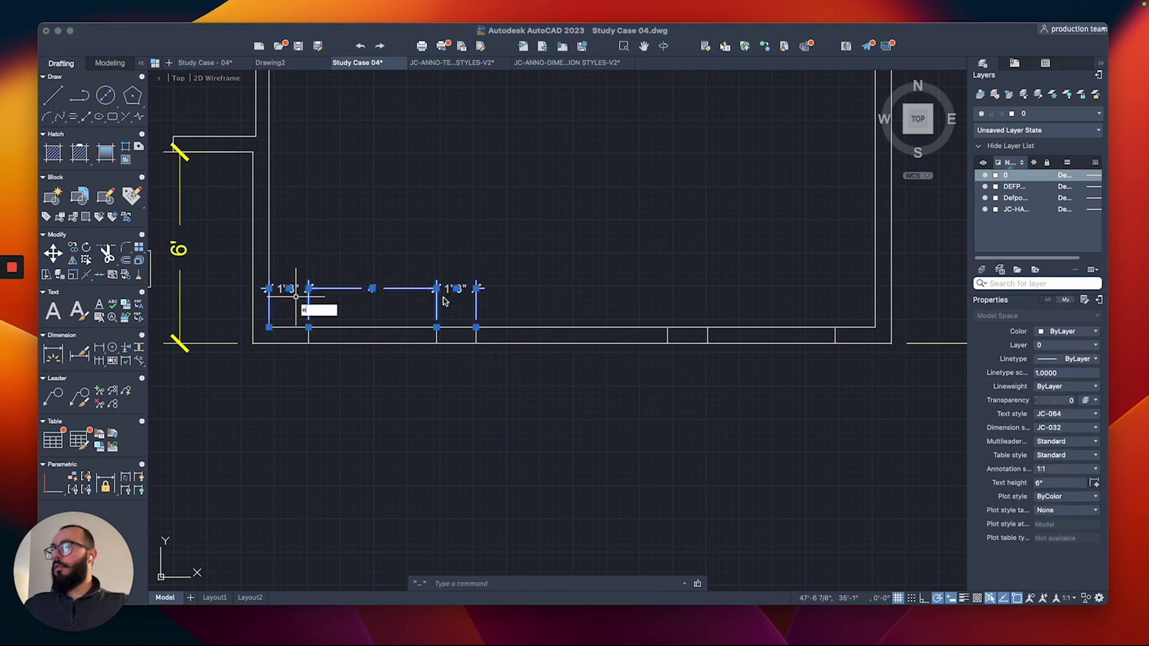
{"action": "key", "text": "Delete"}
Trim the wall lines between the cross lines to cut the three openings in the Living Room's lower wall.
{"action": "type", "text": "tr"}
{"action": "key", "text": "Return"}
{"action": "left_click", "coordinate": [742, 267]}
{"action": "left_click", "coordinate": [740, 405]}
{"action": "left_click", "coordinate": [587, 396]}
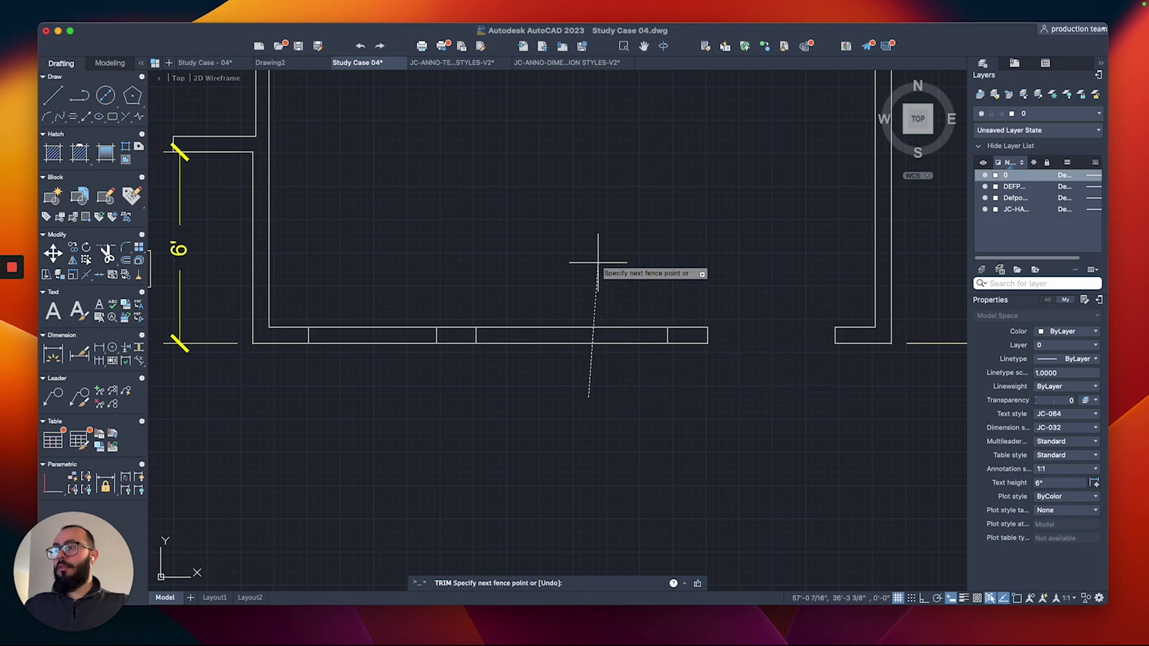
{"action": "left_click", "coordinate": [597, 261]}
{"action": "left_click_drag", "start_coordinate": [384, 261], "coordinate": [386, 409]}
{"action": "key", "text": "Escape"}
{"action": "left_click", "coordinate": [904, 293]}
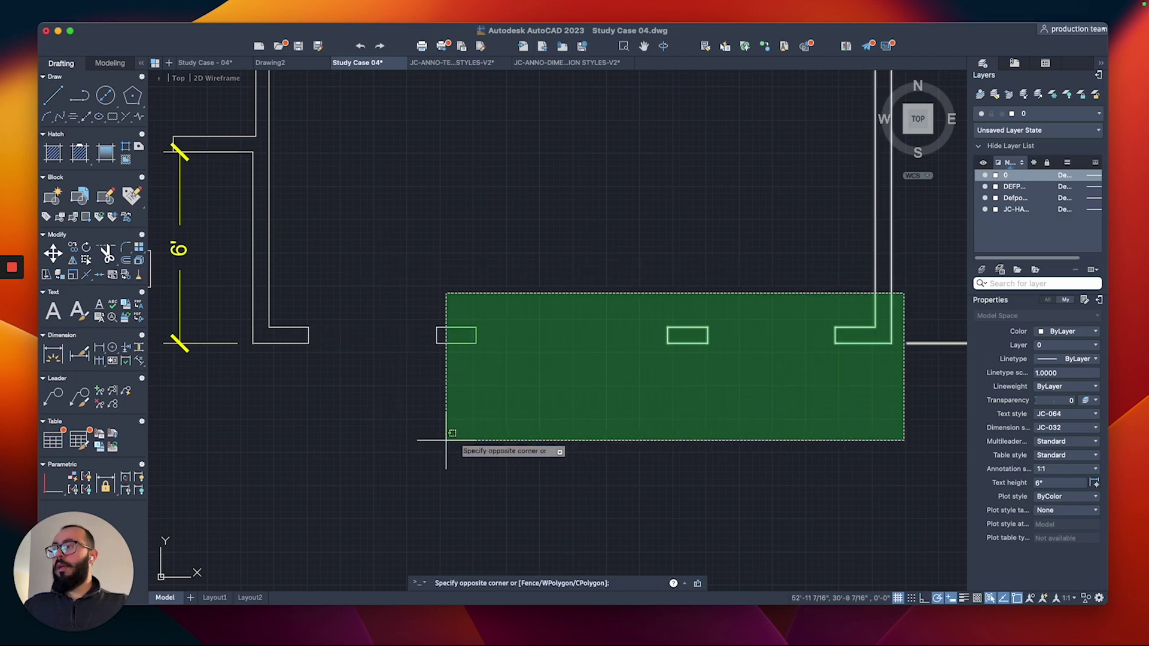
{"action": "left_click", "coordinate": [232, 436]}
{"action": "key", "text": "Escape"}
{"action": "scroll", "coordinate": [397, 411], "scroll_direction": "down", "scroll_amount": 5}
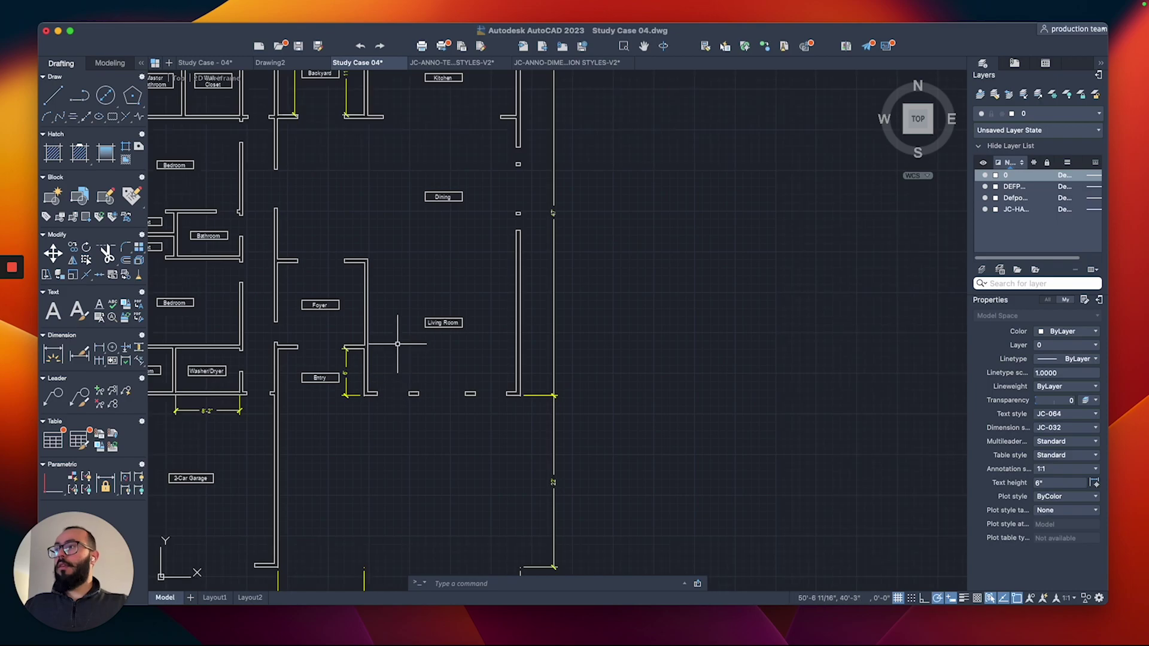
{"action": "scroll", "coordinate": [494, 360], "scroll_direction": "up", "scroll_amount": 1}
{"action": "scroll", "coordinate": [494, 360], "scroll_direction": "down", "scroll_amount": 4}
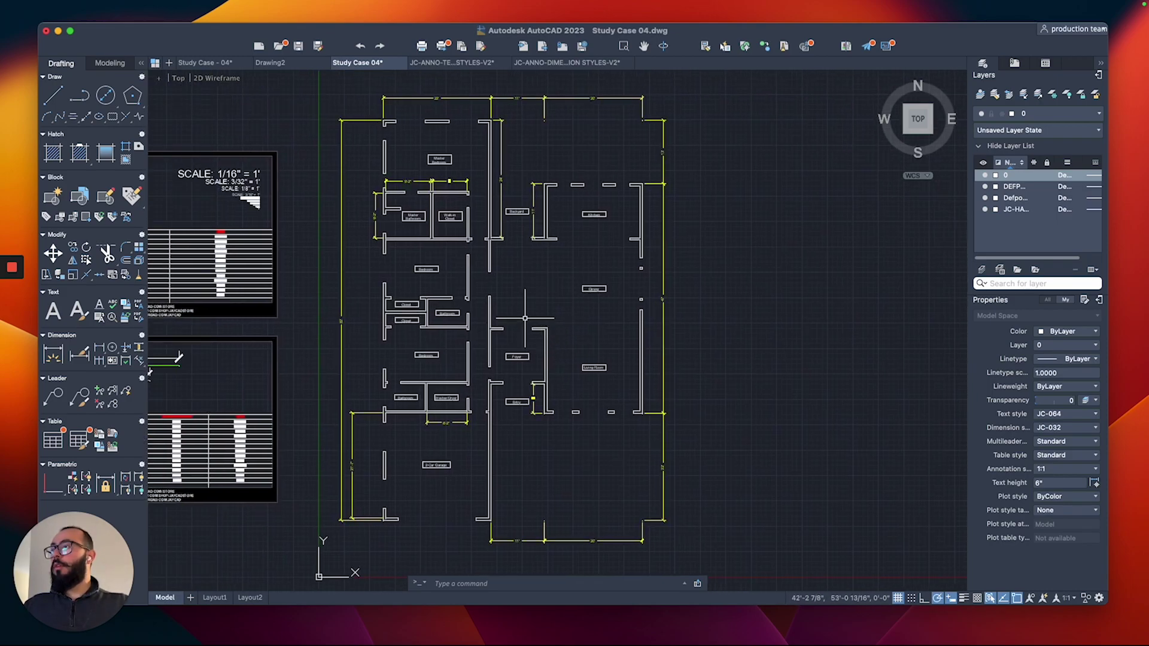